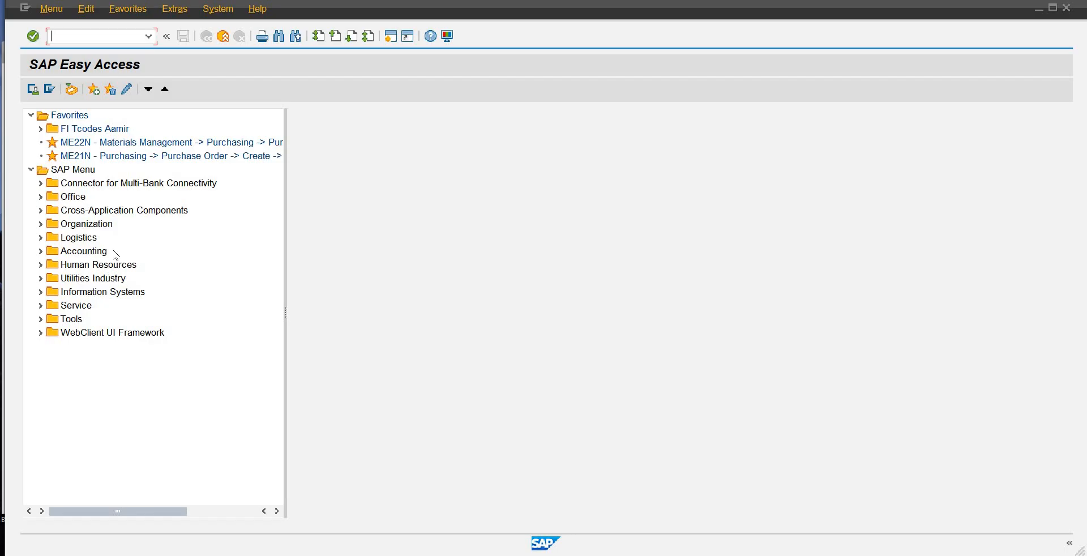
# Step: Expand the Human Resources folder in the SAP Menu and look over its subfolders from Manager's Desktop to Training and Event Management
pyautogui.click(100, 251)
pyautogui.doubleClick(99, 266)
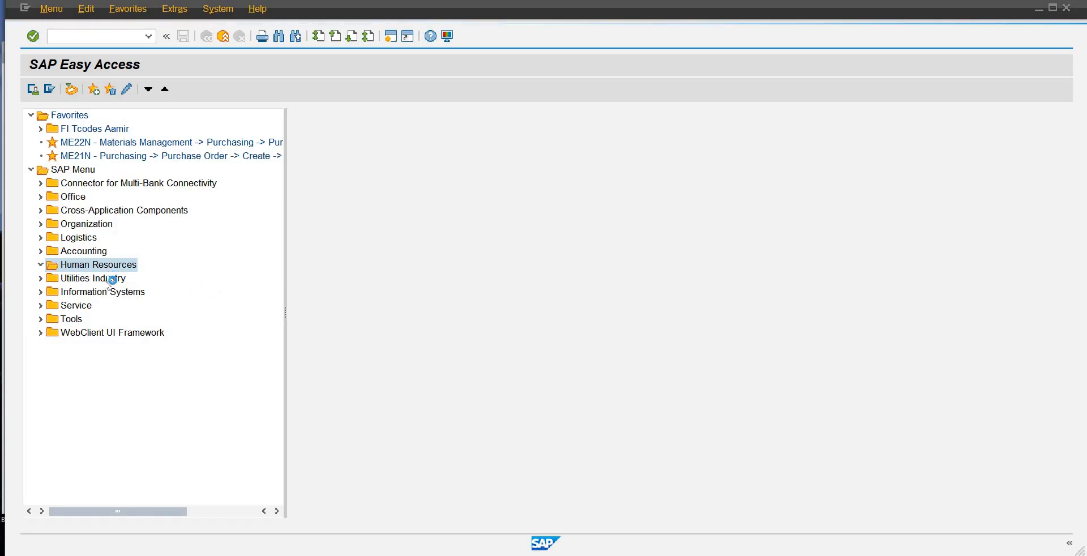
pyautogui.click(129, 295)
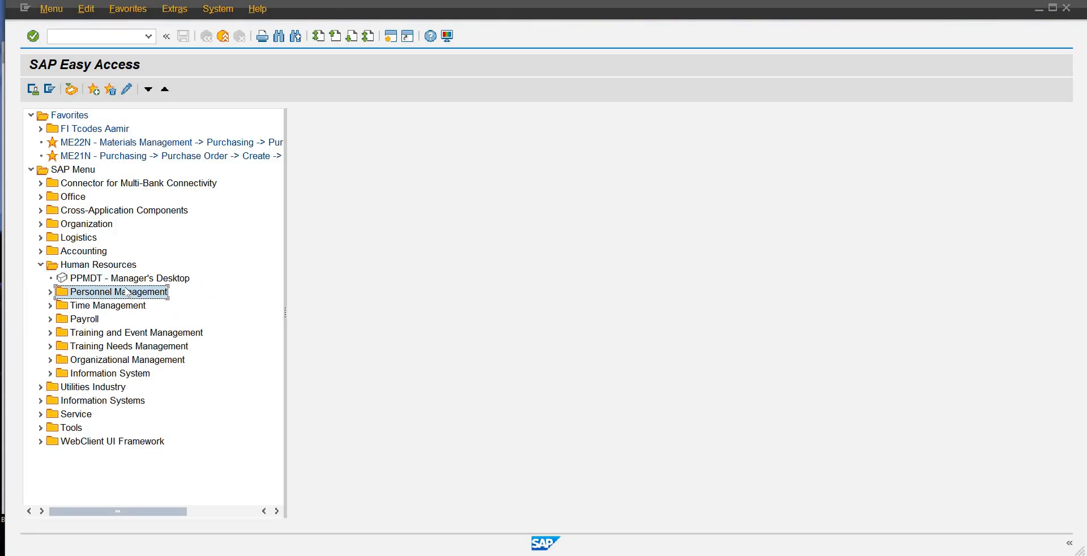
pyautogui.click(108, 304)
pyautogui.click(91, 320)
pyautogui.click(98, 334)
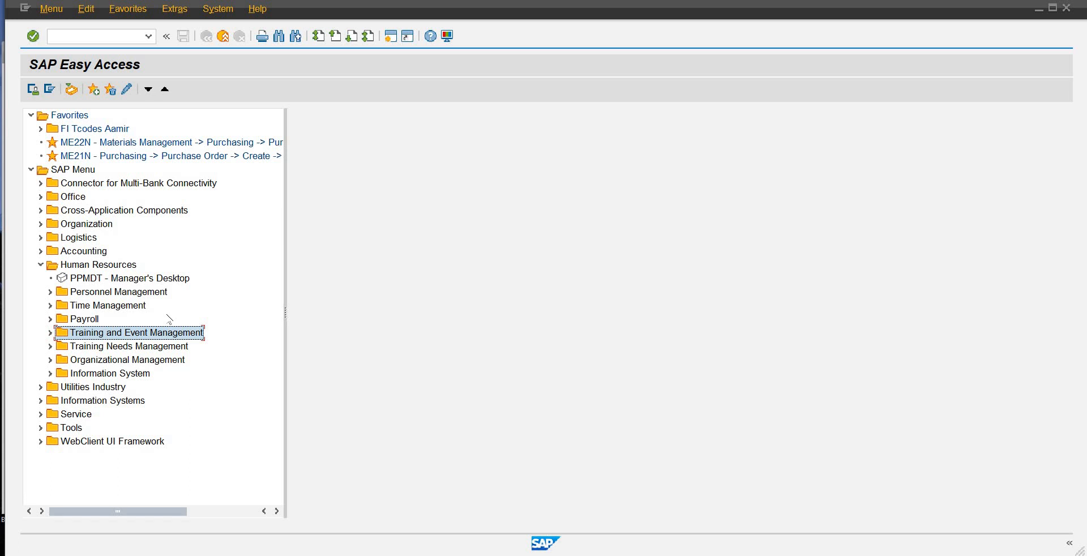
pyautogui.click(117, 283)
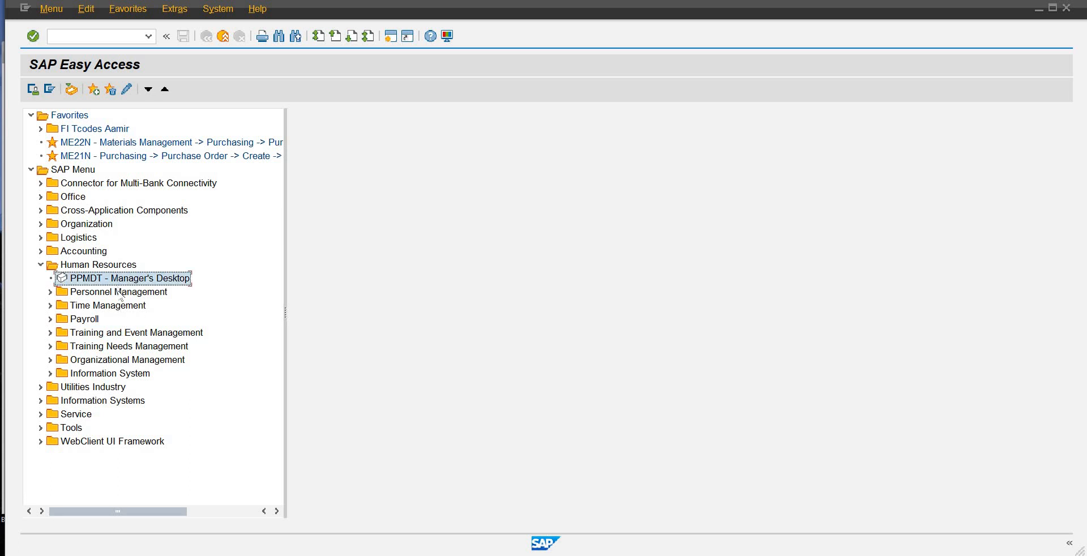
pyautogui.click(120, 293)
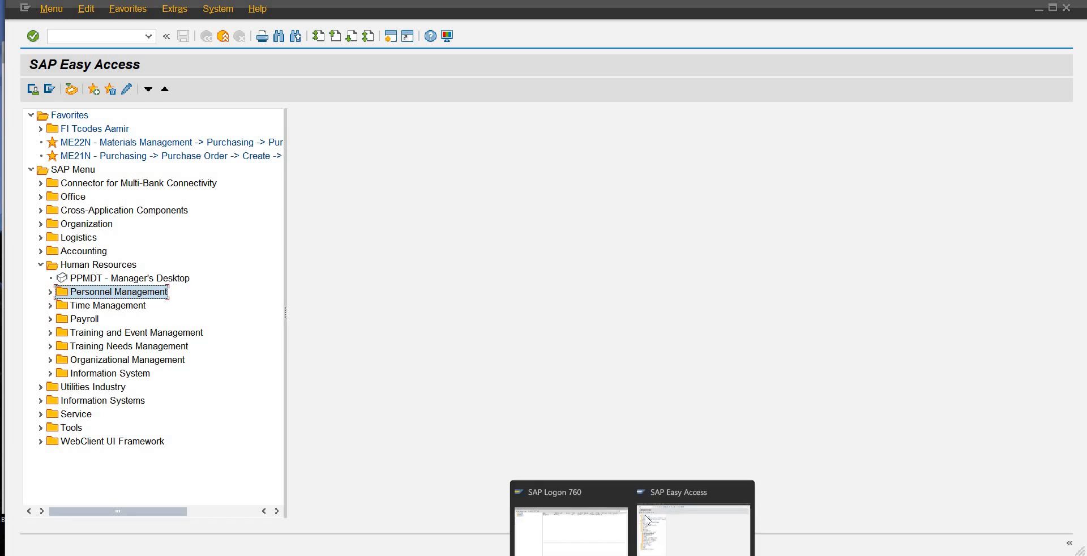
# Step: Run transaction spro and display the SAP Reference IMG structure
pyautogui.click(103, 35)
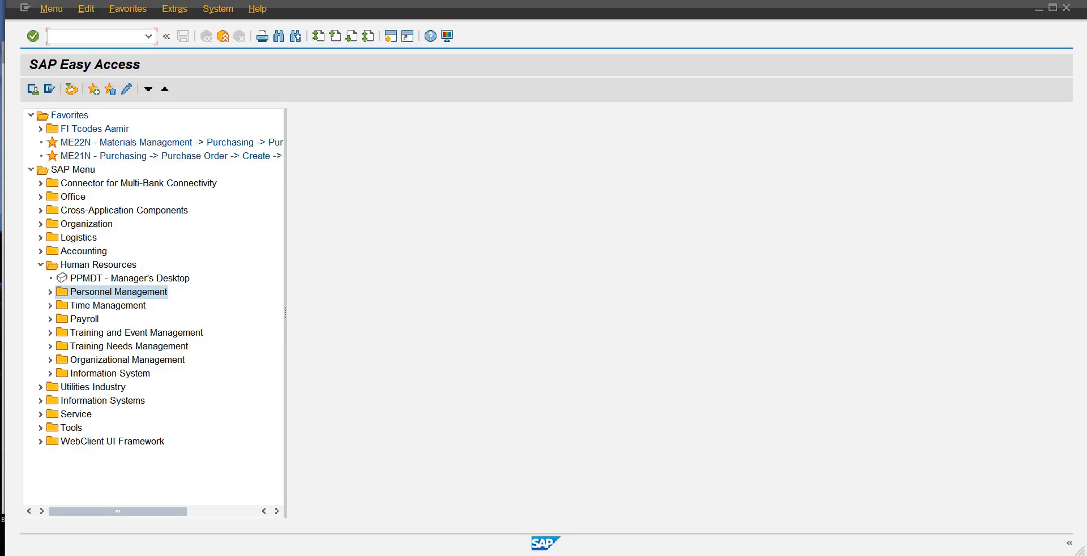
pyautogui.write('spro')
pyautogui.press('Return')
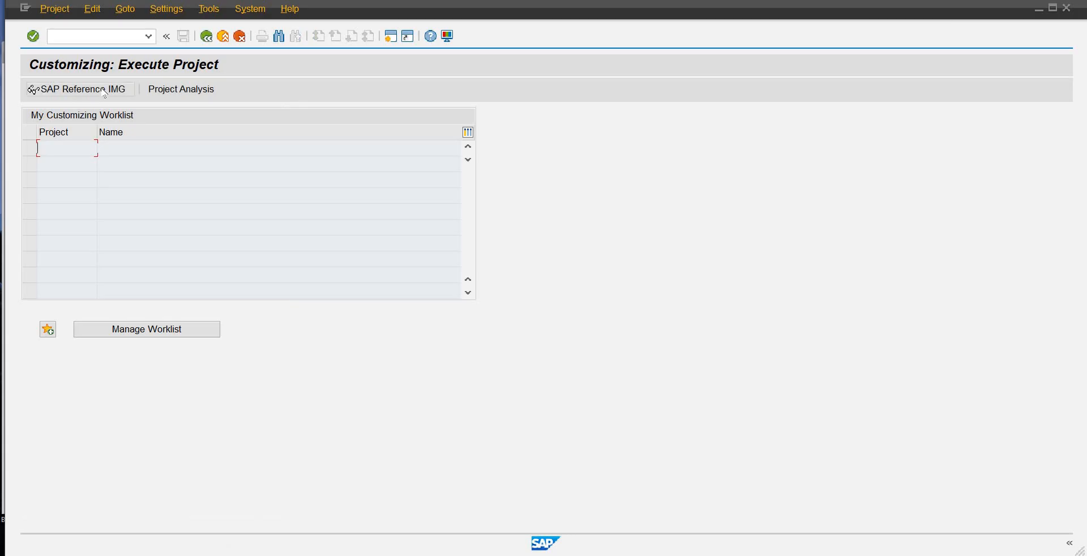
pyautogui.click(106, 90)
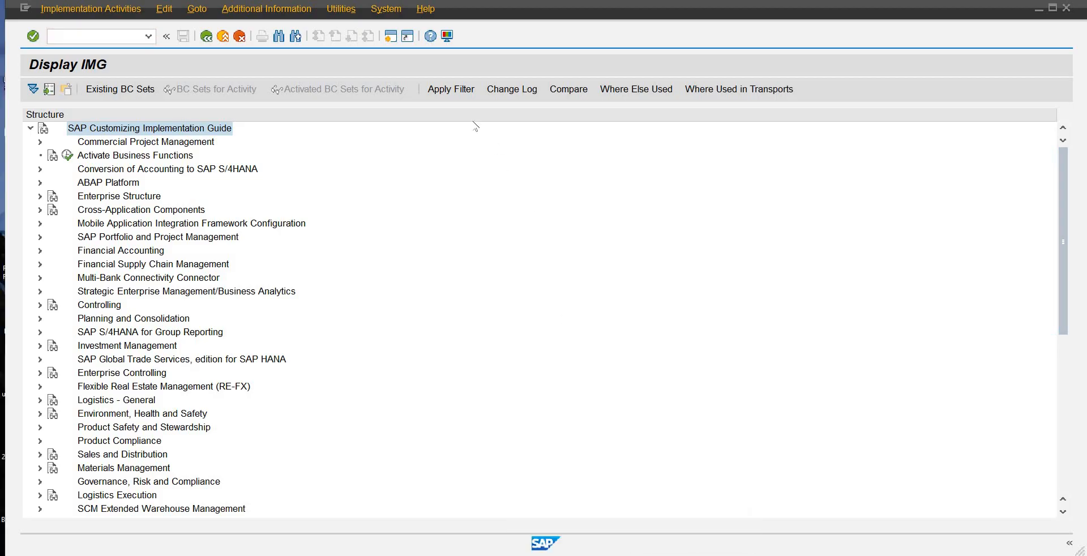
# Step: Open a new session and expand the Human Resources folder and its Personnel Management subfolder
pyautogui.click(390, 36)
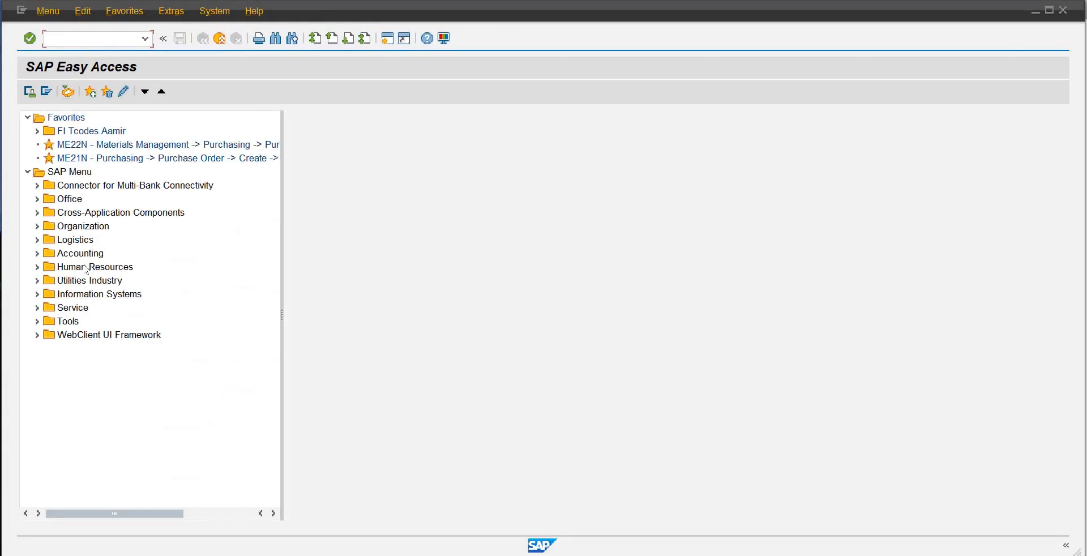
pyautogui.click(86, 267)
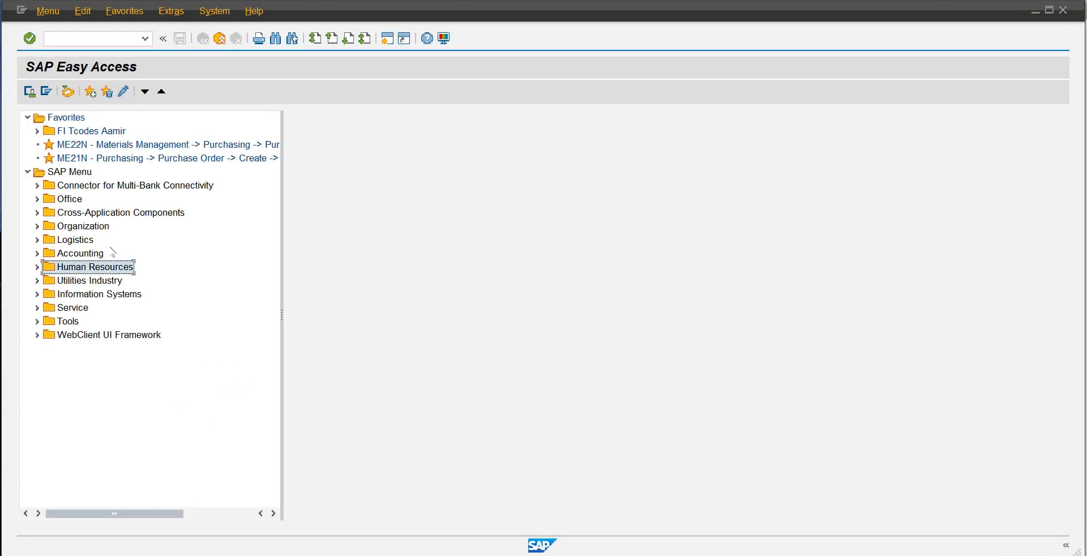
pyautogui.click(37, 267)
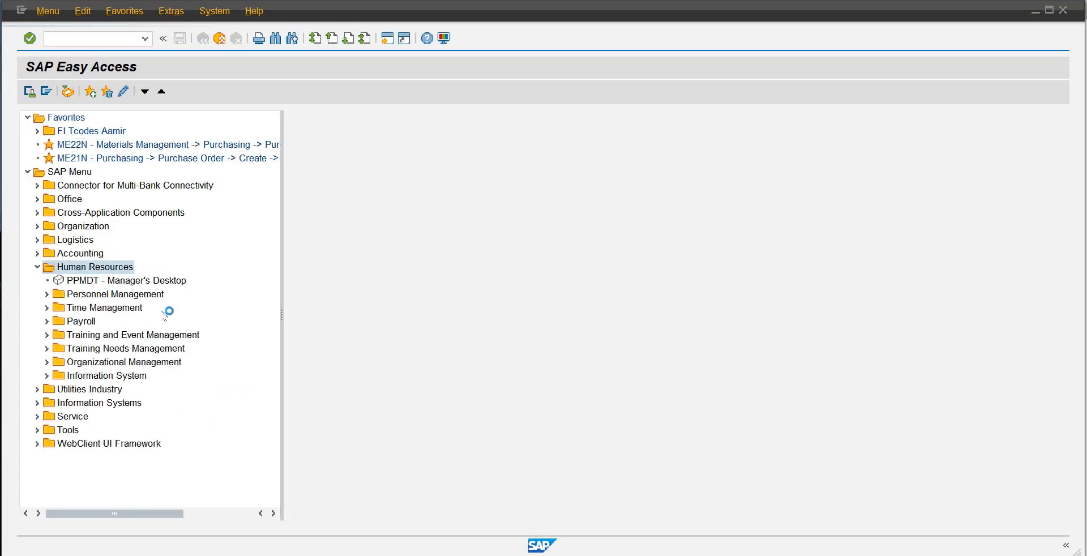
pyautogui.click(129, 295)
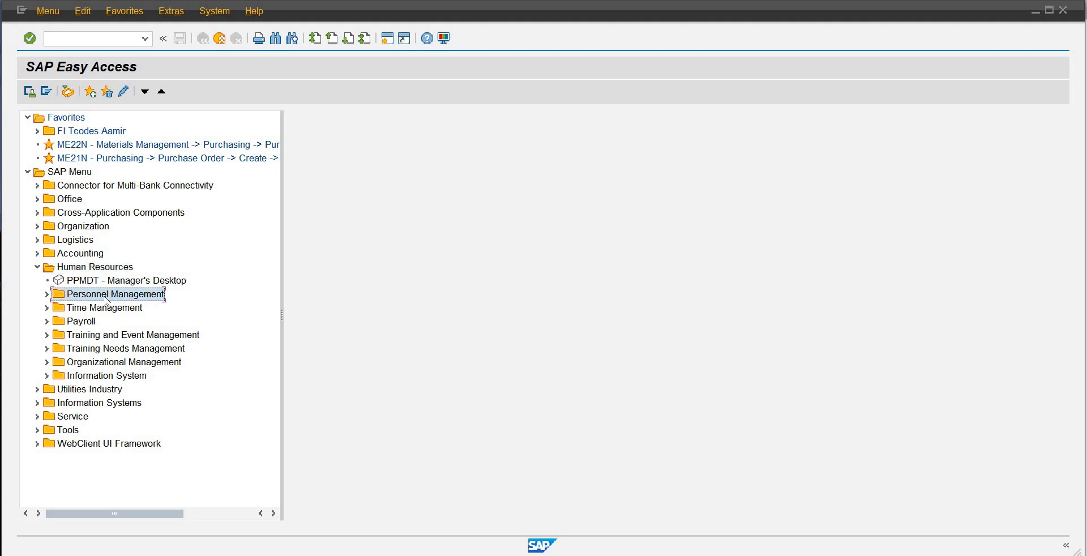
pyautogui.click(47, 294)
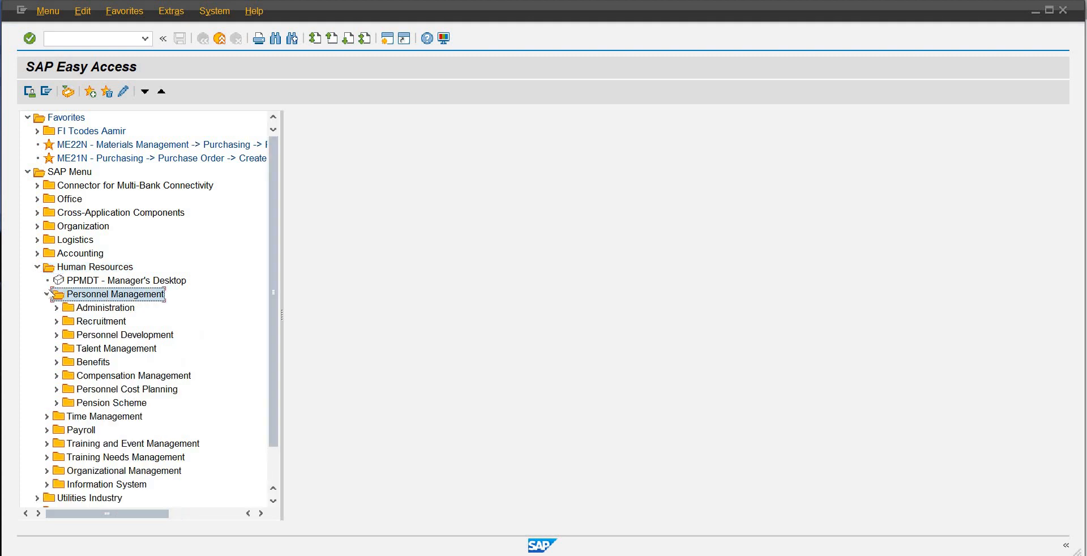
# Step: Examine the Personnel Management subfolders, including Administration, Recruitment, Personnel Development and Personnel Cost Planning, as well as the Organizational Management folder
pyautogui.press('Down')
pyautogui.press('Down')
pyautogui.press('Down')
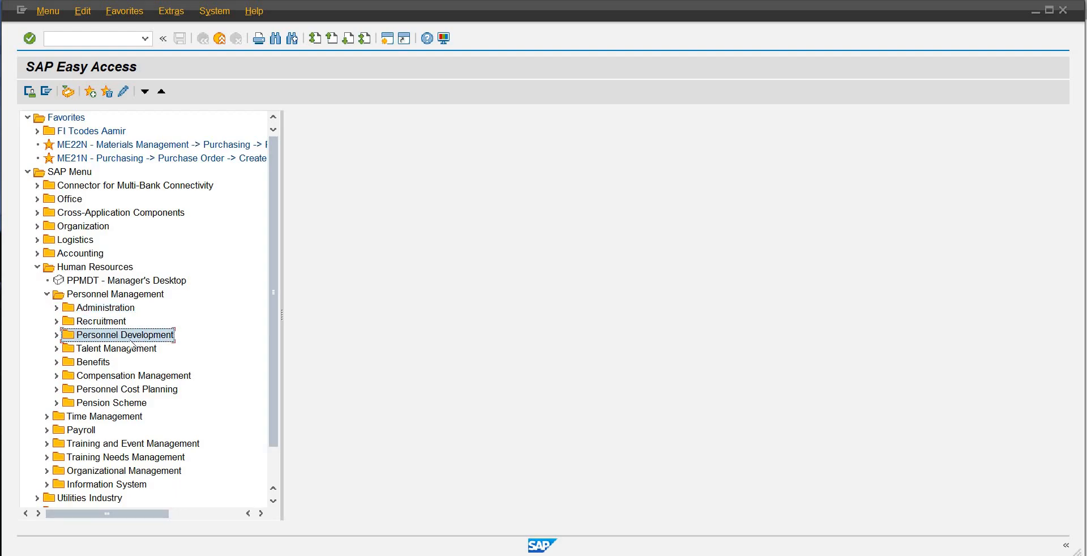
pyautogui.press('Down')
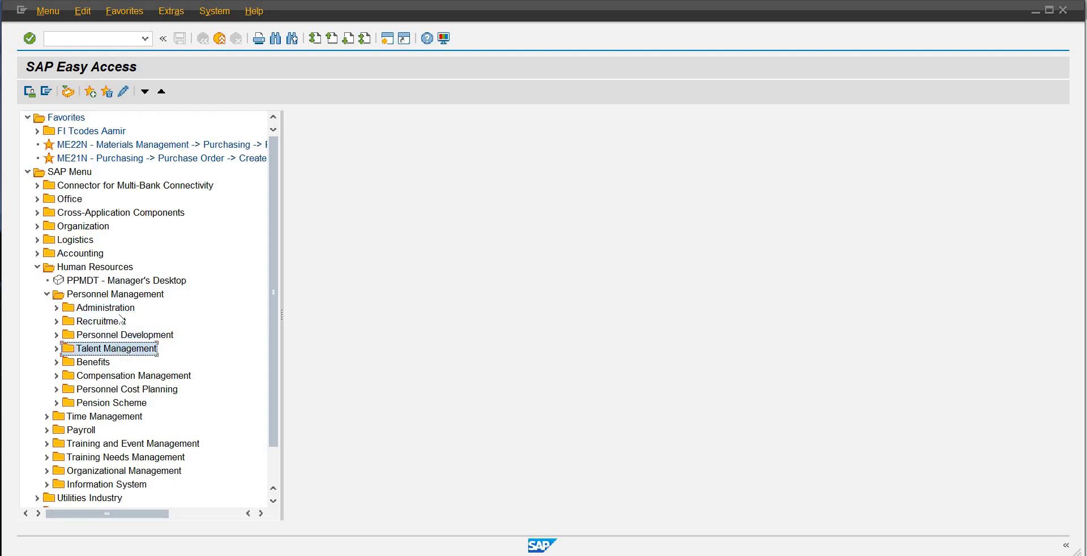
pyautogui.click(118, 307)
pyautogui.click(115, 322)
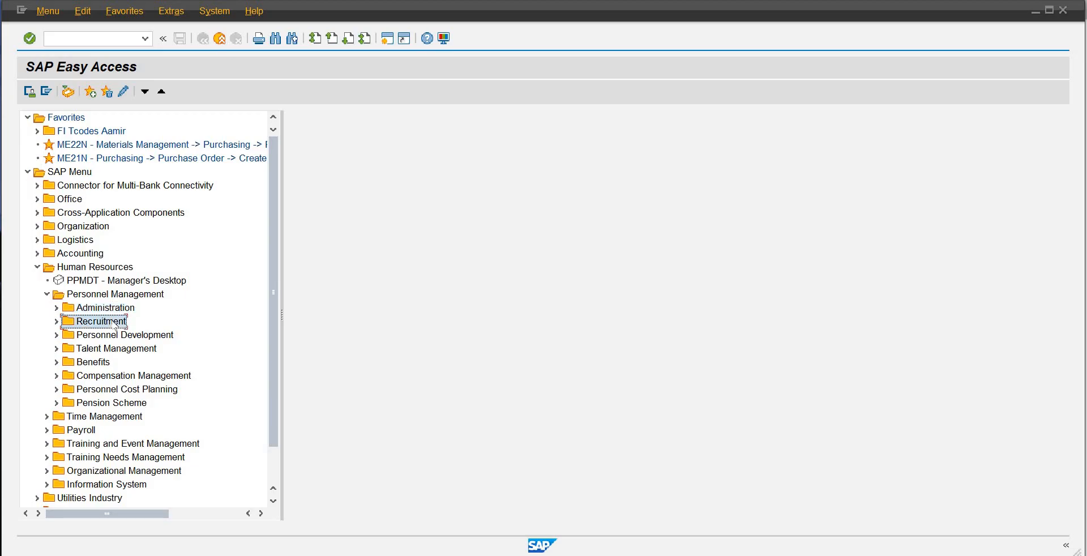
pyautogui.click(114, 335)
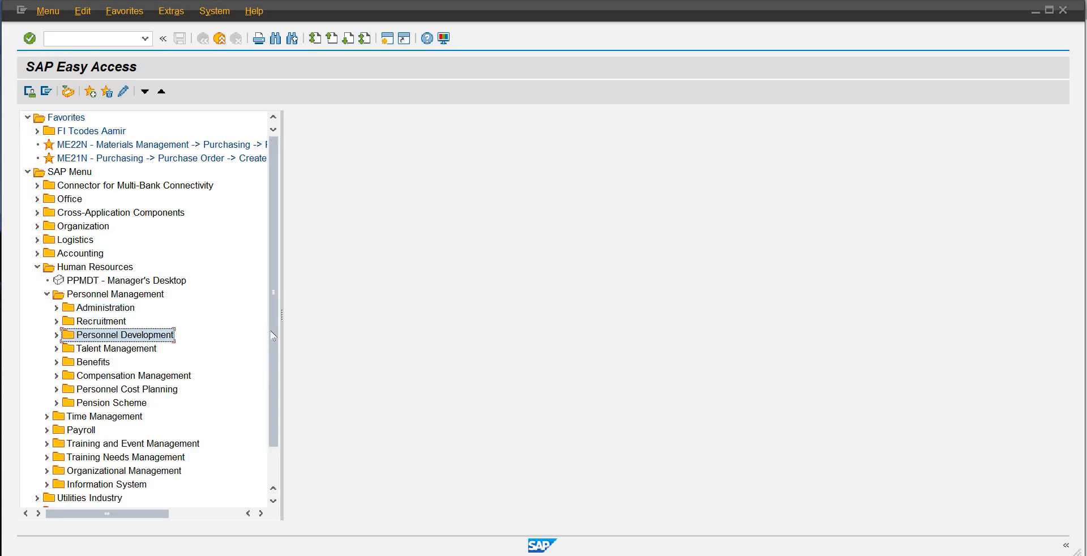
pyautogui.scroll(-1, 268, 361)
pyautogui.click(143, 347)
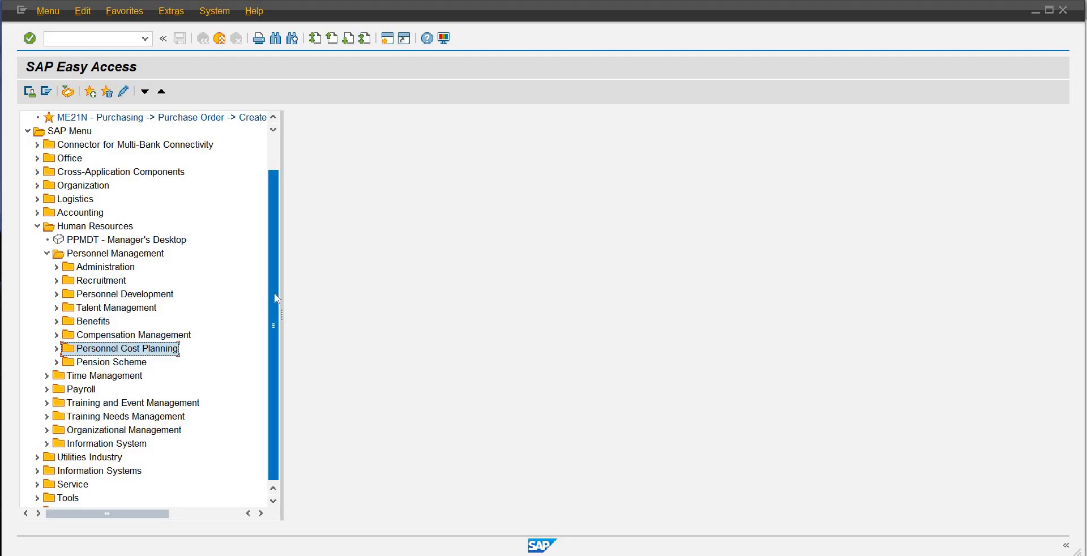
pyautogui.scroll(-1, 274, 312)
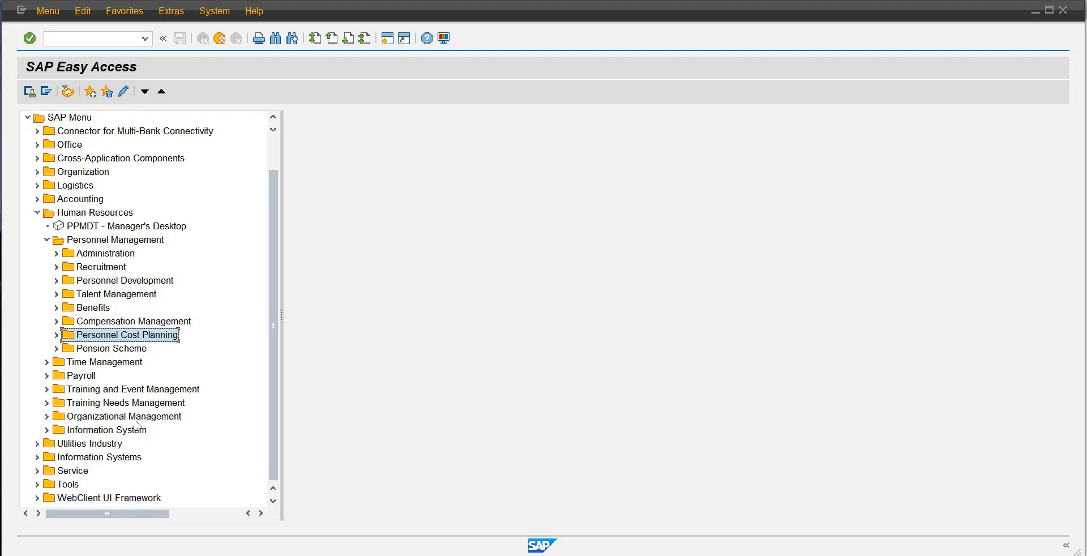
pyautogui.click(98, 421)
pyautogui.scroll(1, 97, 423)
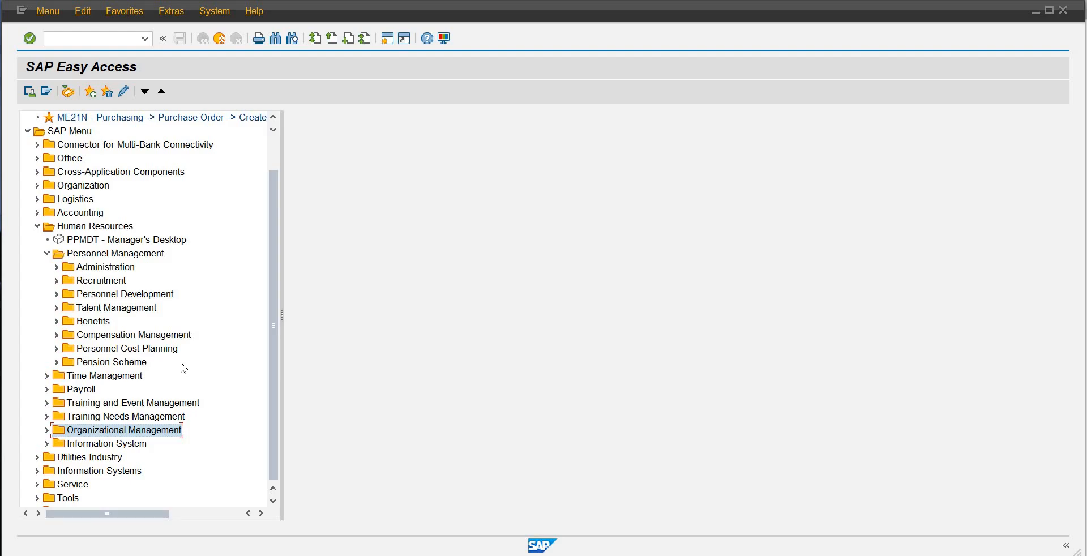
pyautogui.click(109, 255)
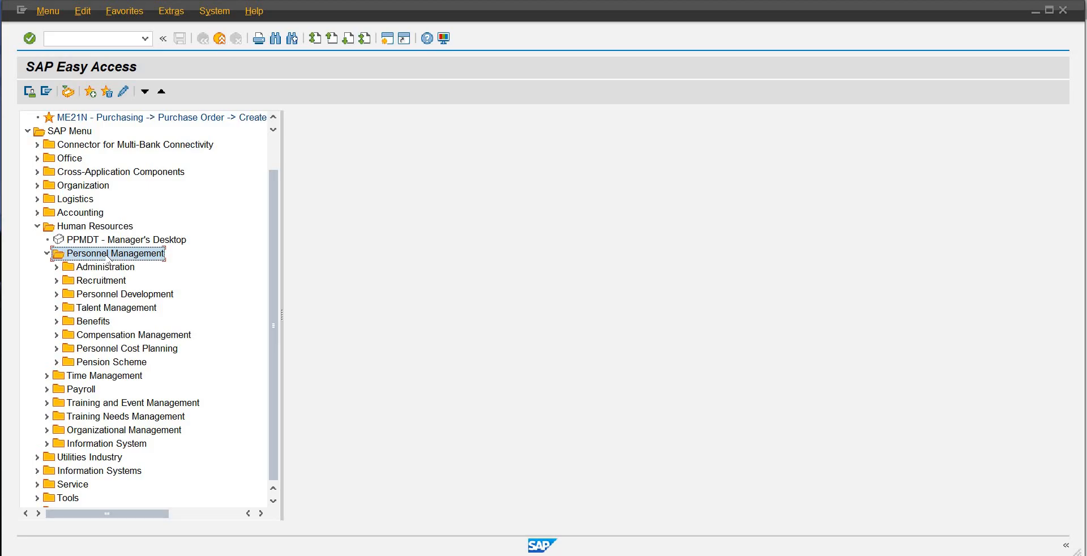
# Step: Expand the Time Management folder to view its subfolders and collapse it again
pyautogui.click(47, 379)
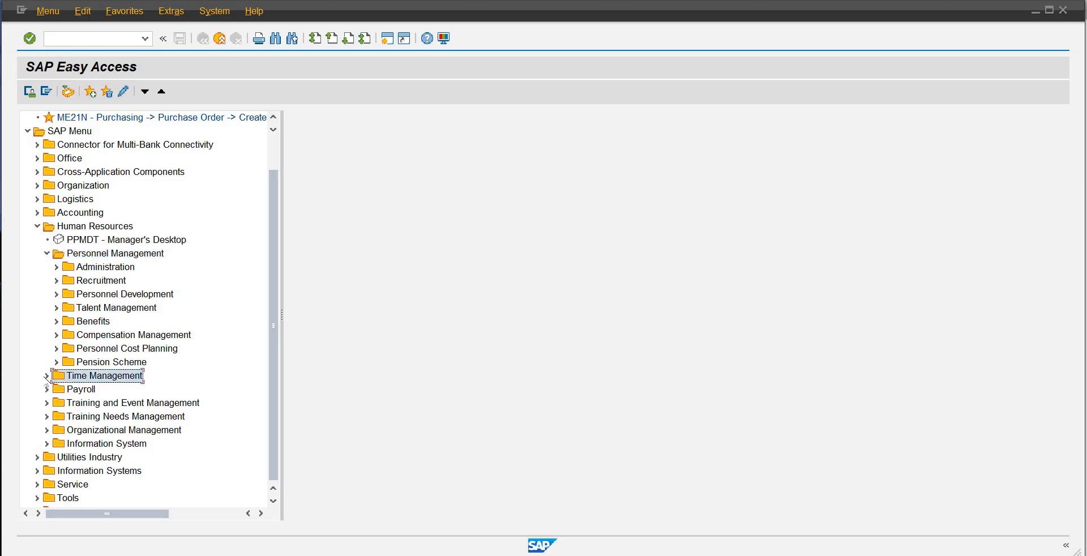
pyautogui.click(46, 376)
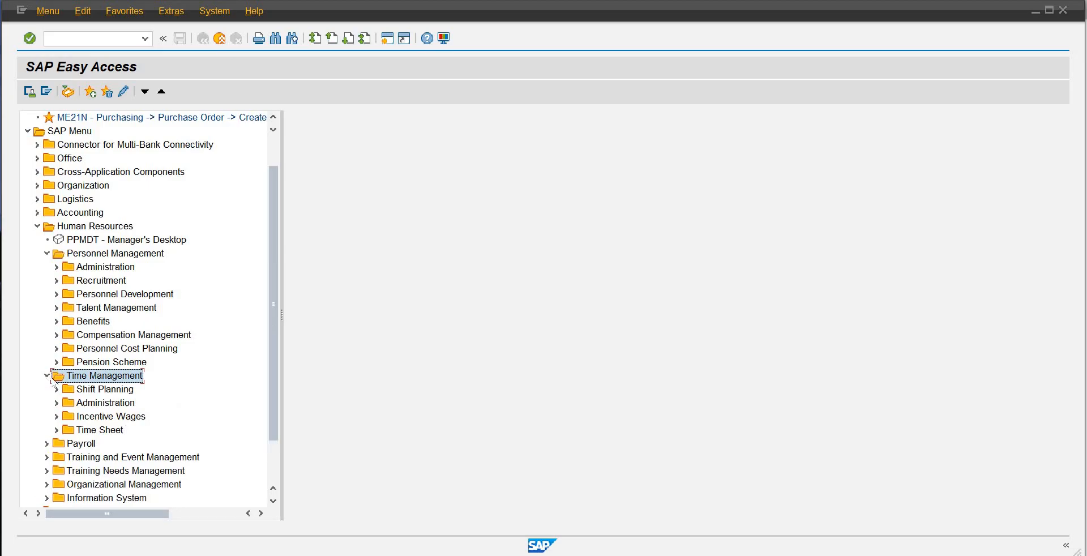
pyautogui.click(46, 377)
# Step: Expand the Payroll folder under Human Resources and its International subfolder
pyautogui.click(61, 390)
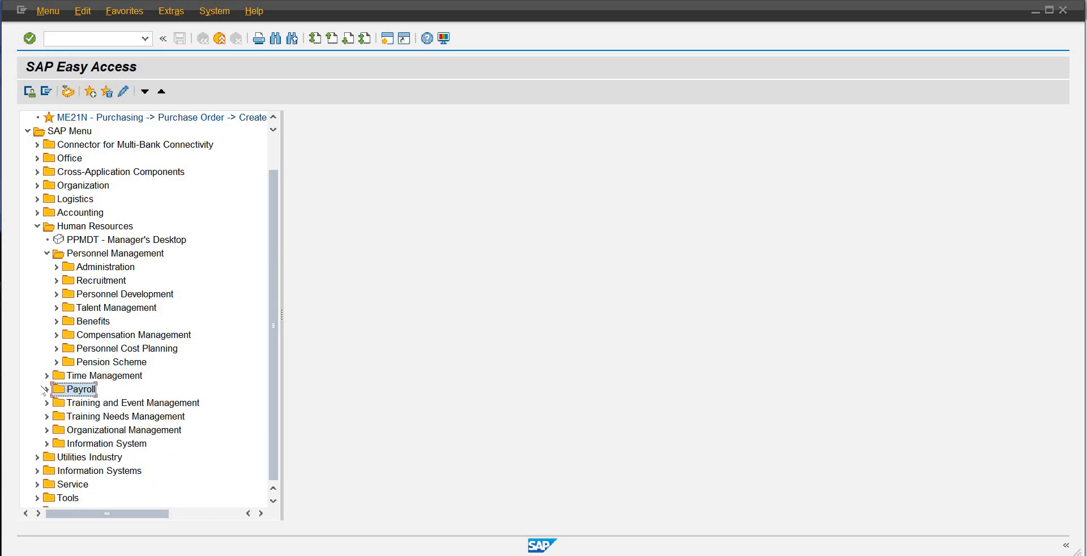
pyautogui.click(45, 390)
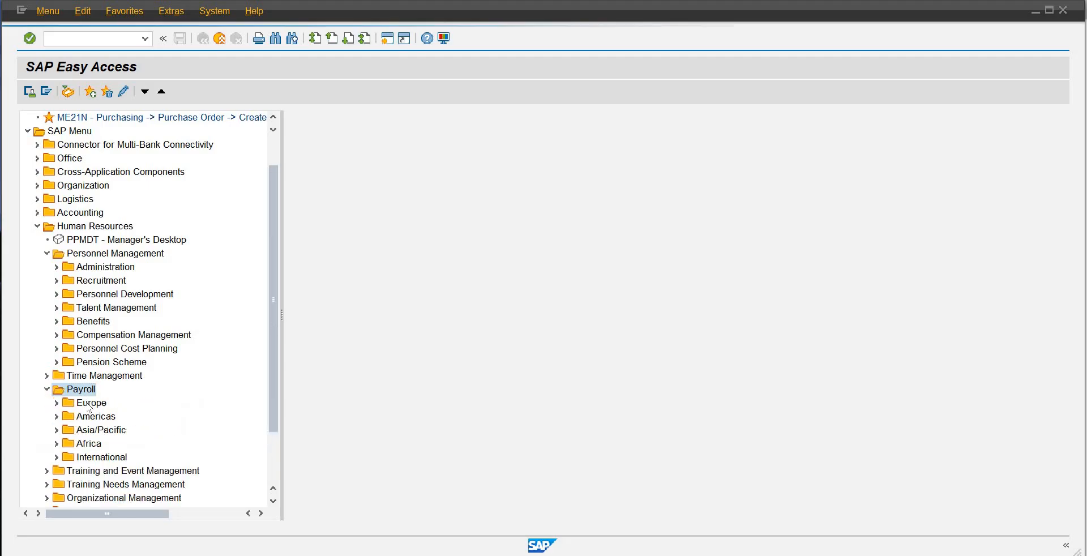
pyautogui.click(100, 458)
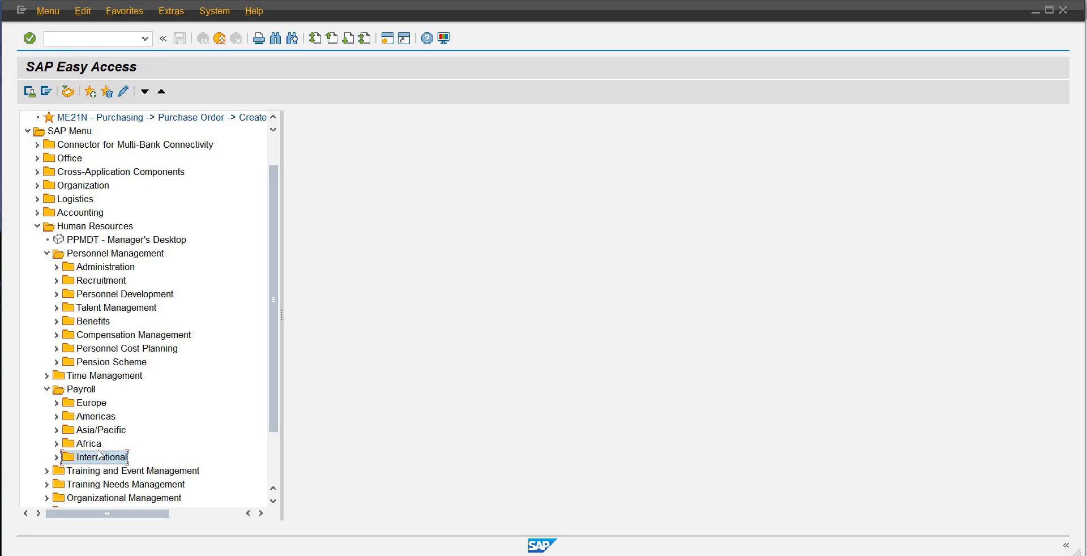
pyautogui.click(55, 457)
pyautogui.scroll(-2, 278, 407)
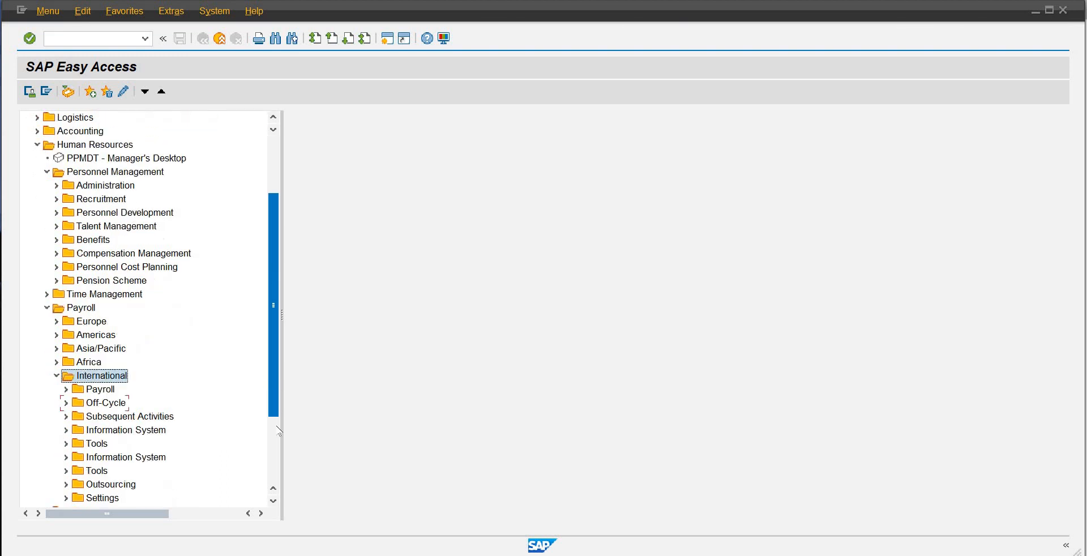
# Step: Review the main Human Resources areas in the tree: Personnel Management, Time Management, Payroll, Organizational Management, and Training and Event Management
pyautogui.scroll(4, 274, 339)
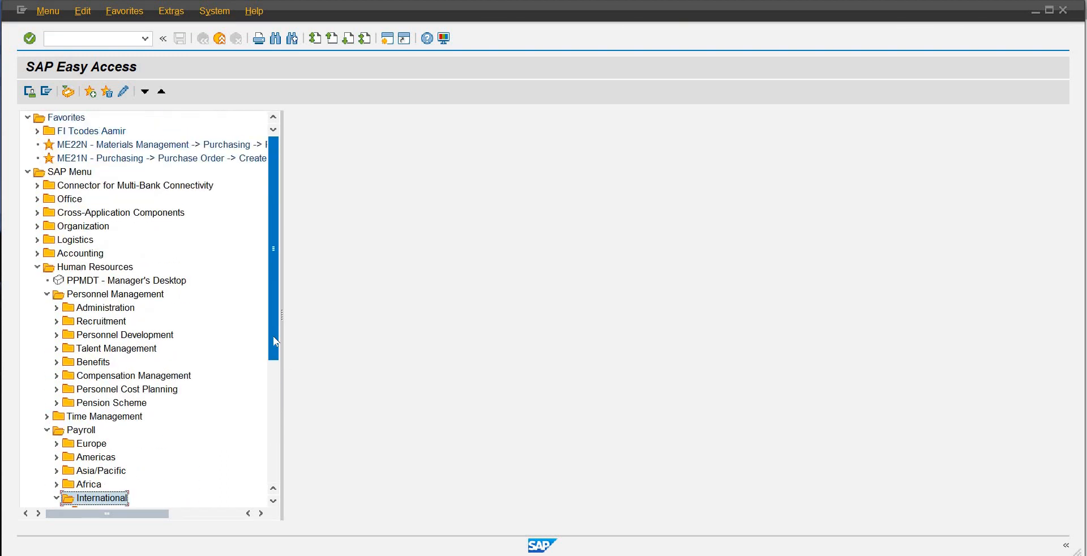
pyautogui.click(113, 309)
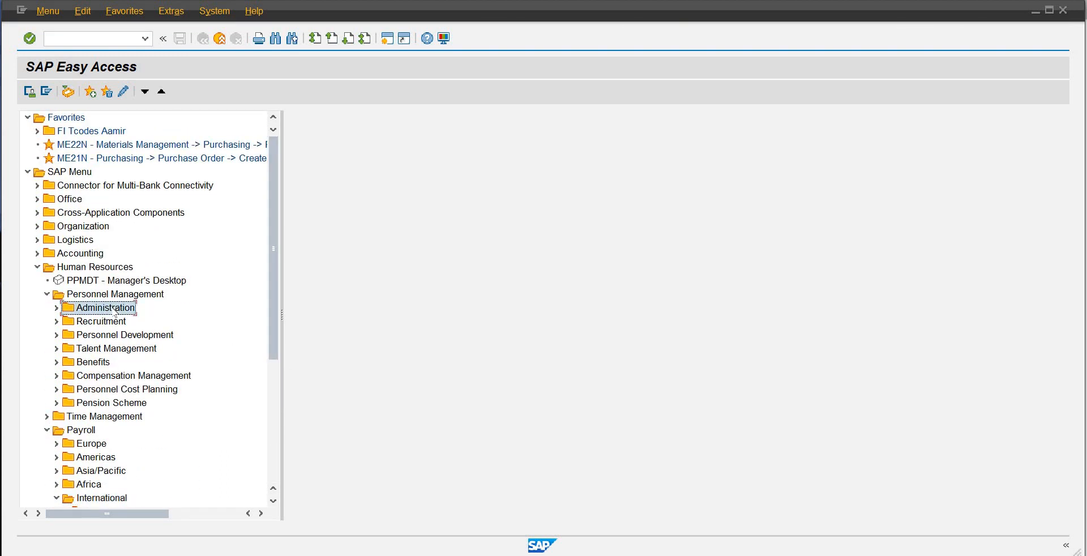
pyautogui.click(144, 295)
pyautogui.click(105, 419)
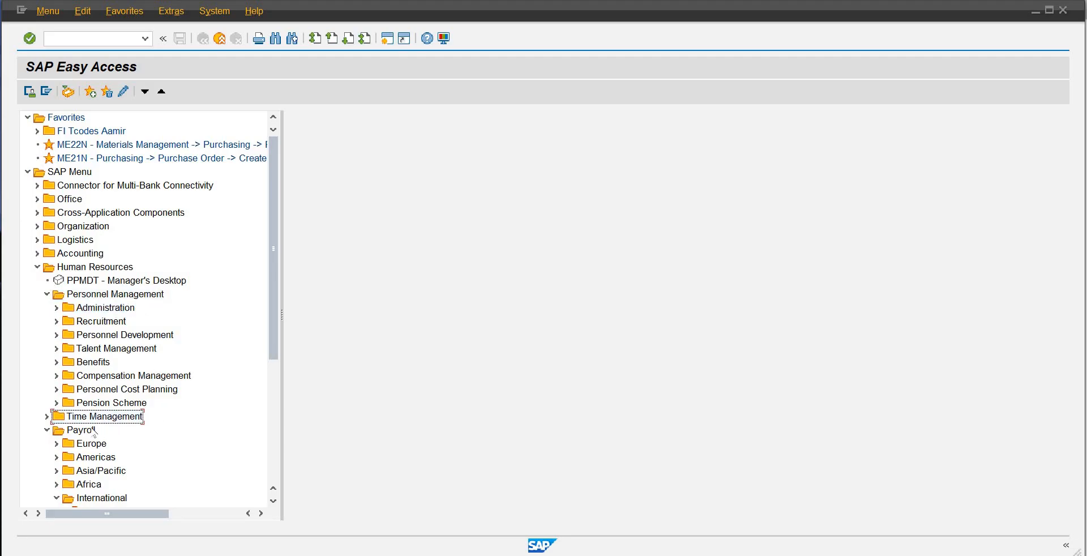
pyautogui.press('Down')
pyautogui.scroll(-5, 254, 432)
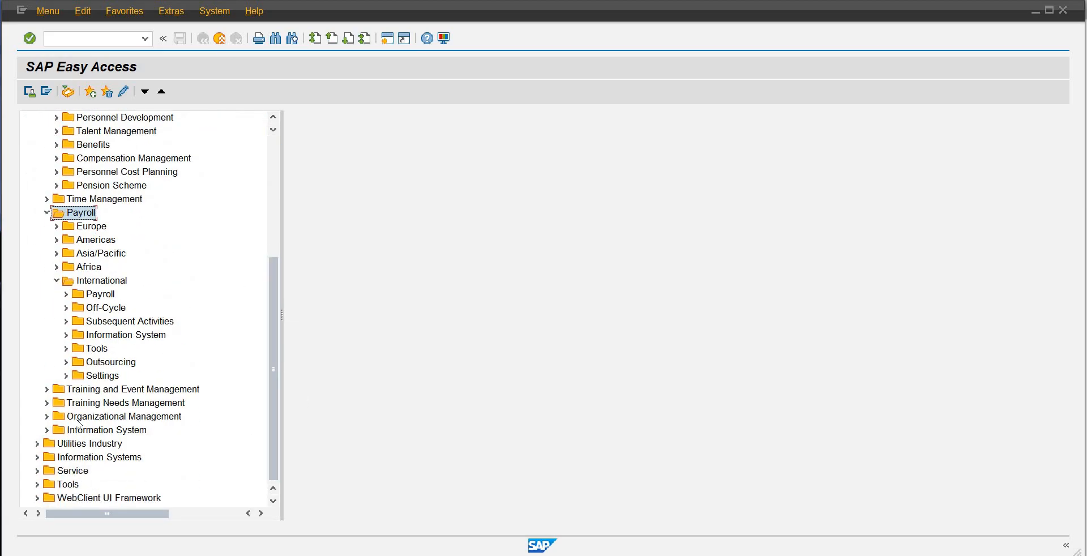
pyautogui.click(90, 430)
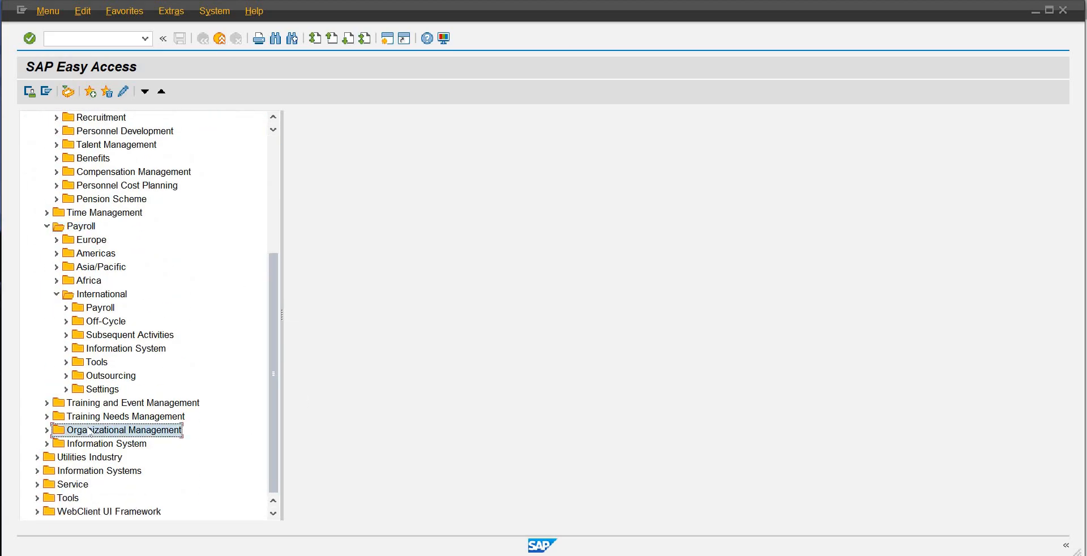
pyautogui.click(101, 403)
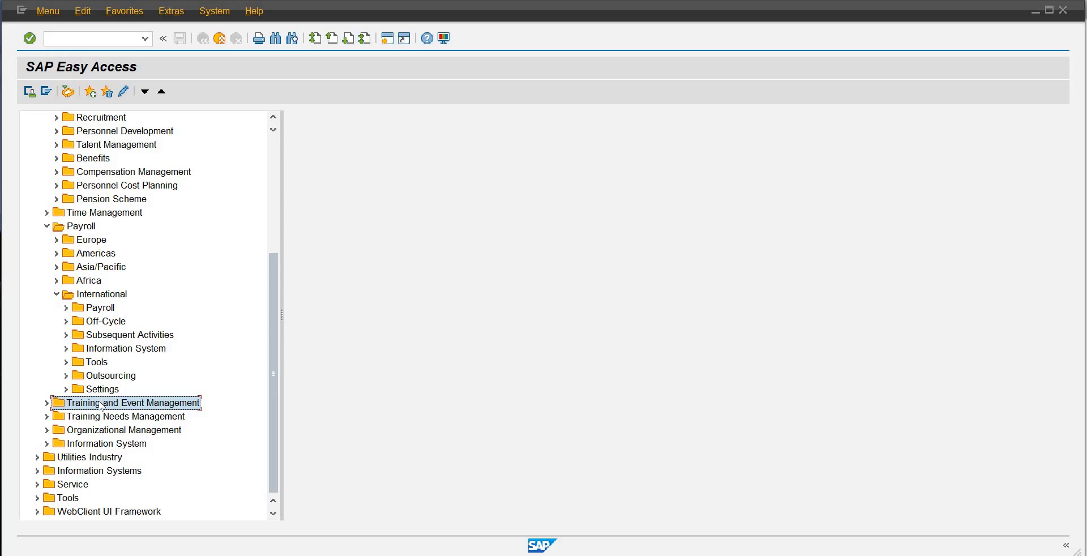
pyautogui.click(92, 228)
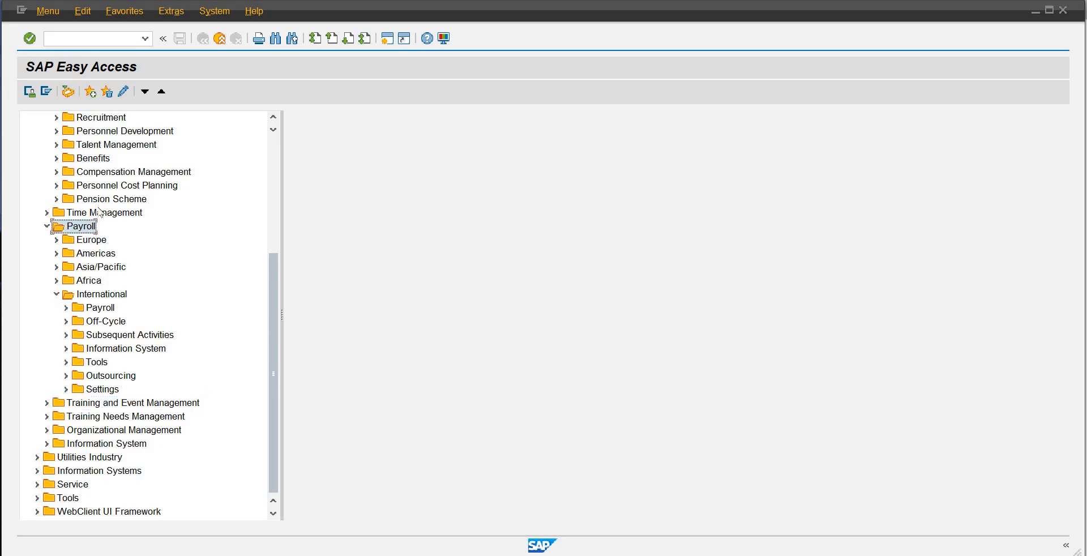
pyautogui.click(98, 211)
pyautogui.scroll(2, 118, 426)
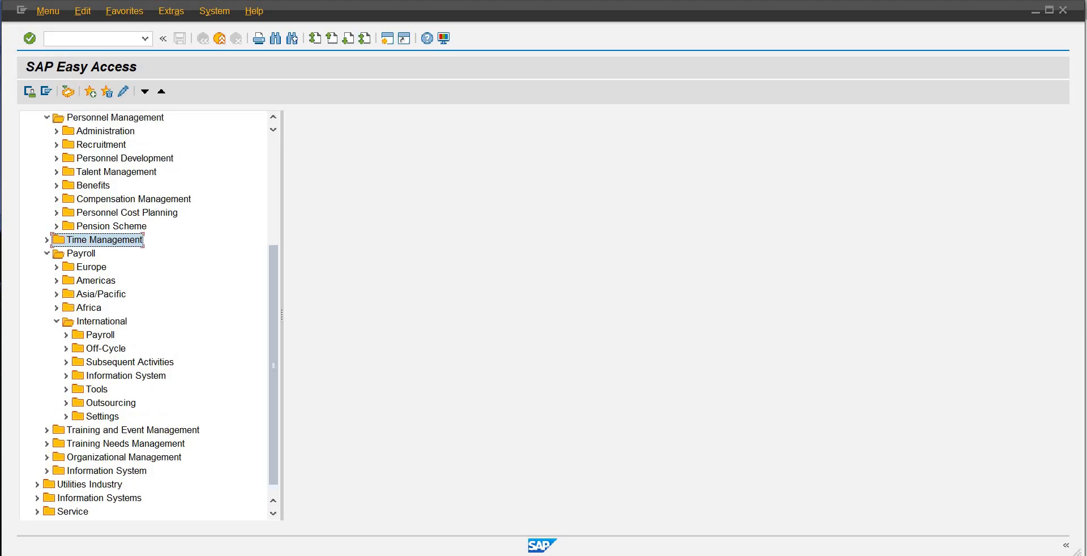
# Step: Switch to the Display IMG session and locate the Personnel Management, Time Management and Payroll nodes
pyautogui.moveTo(633, 552)
pyautogui.click(567, 512)
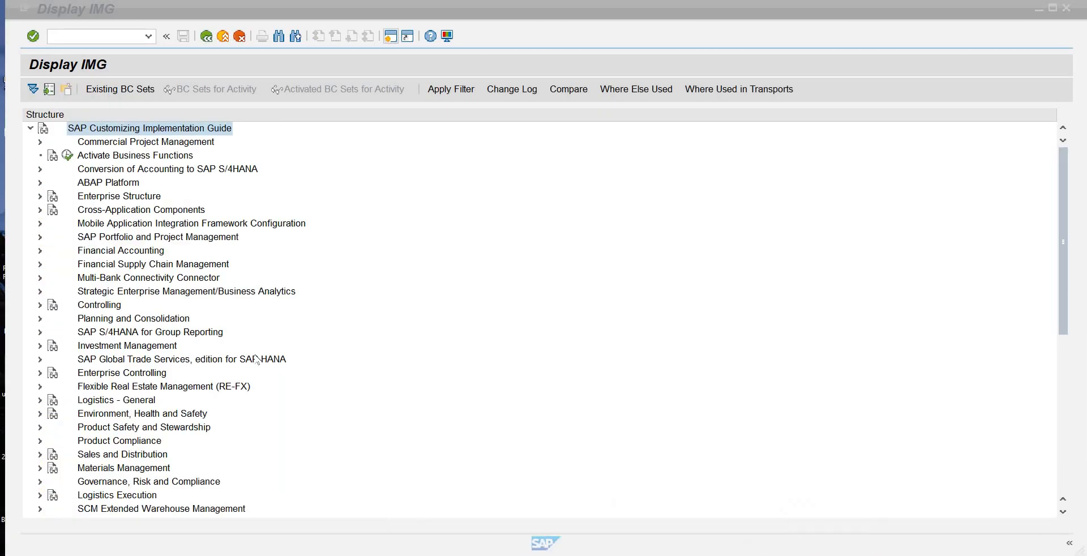
pyautogui.moveTo(1058, 235); pyautogui.dragTo(1055, 392)
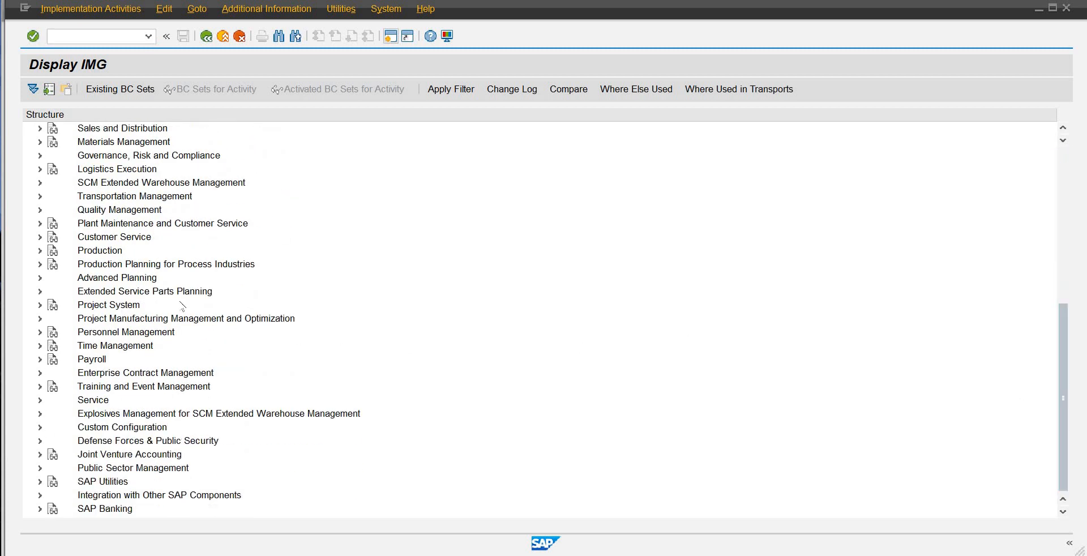
pyautogui.click(133, 334)
pyautogui.click(133, 346)
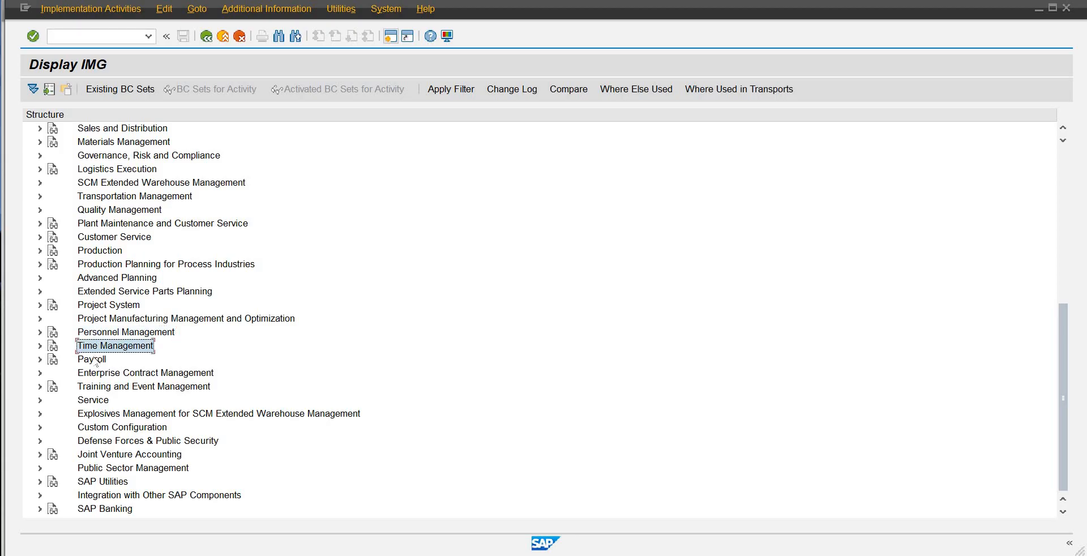
pyautogui.click(96, 361)
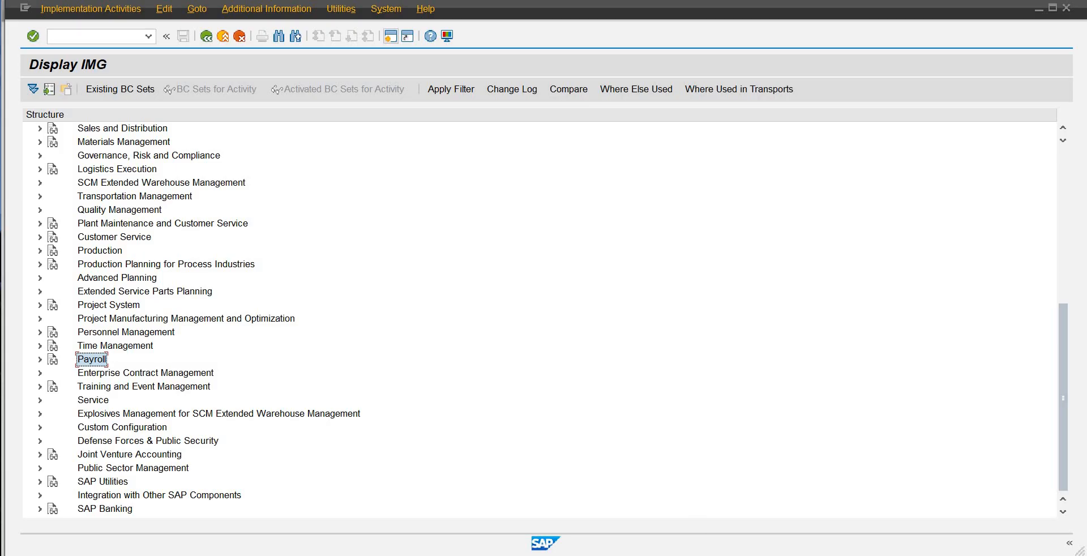
# Step: Return to the SAP Easy Access session with the Human Resources tree, collapse Payroll's International folder and select Personnel Management
pyautogui.click(721, 535)
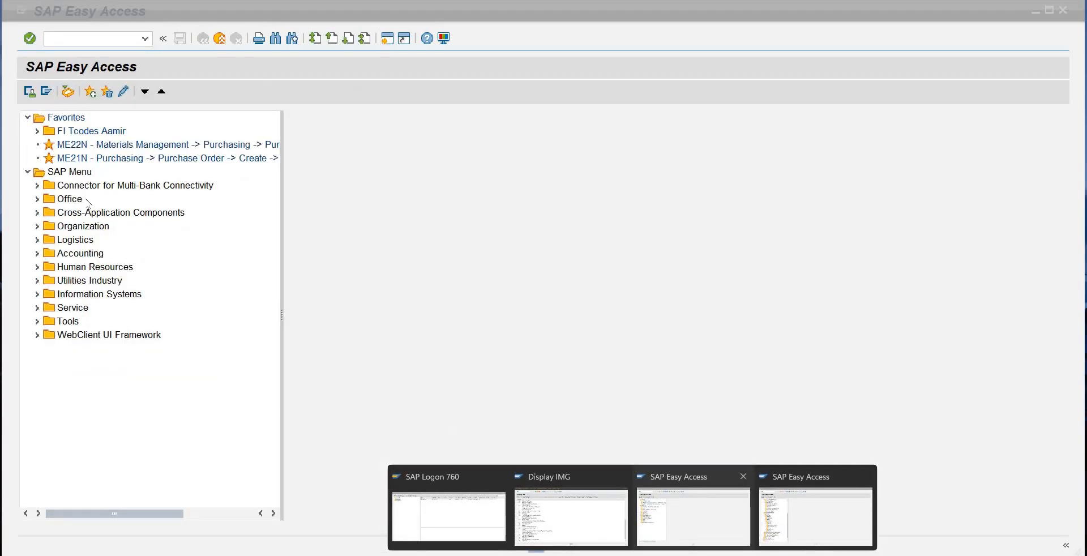
pyautogui.click(814, 530)
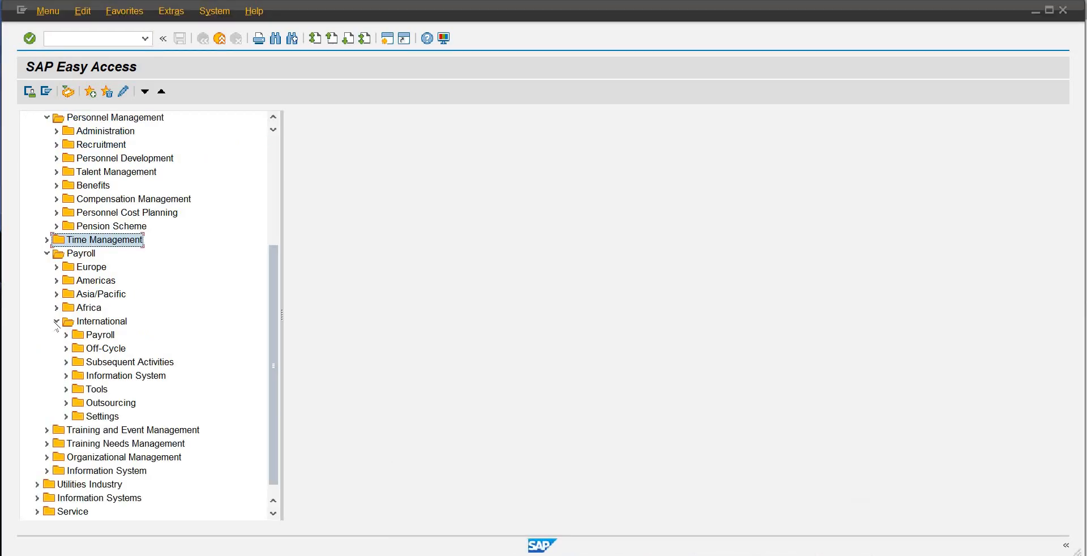
pyautogui.click(56, 321)
pyautogui.click(85, 321)
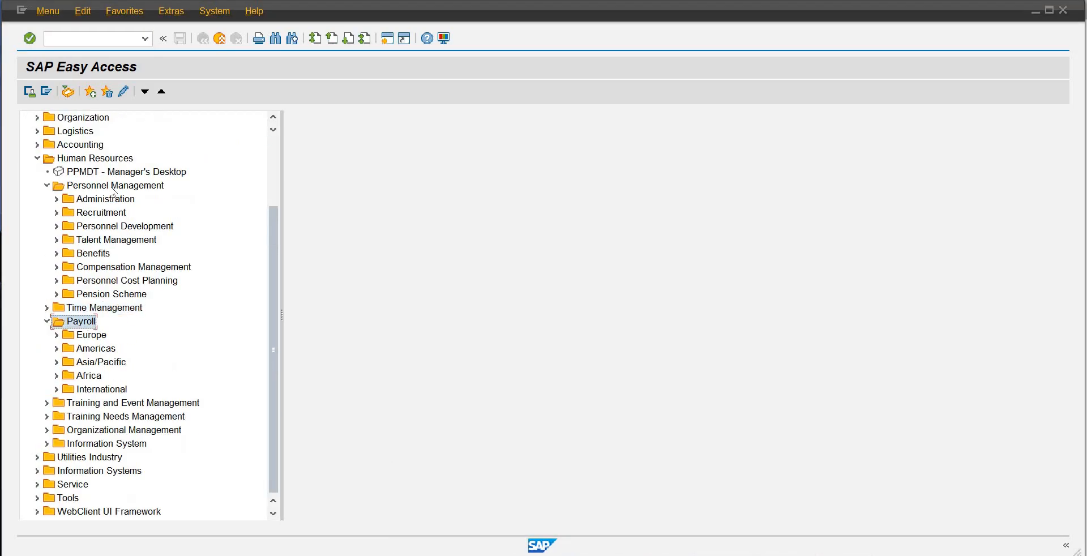
pyautogui.click(114, 188)
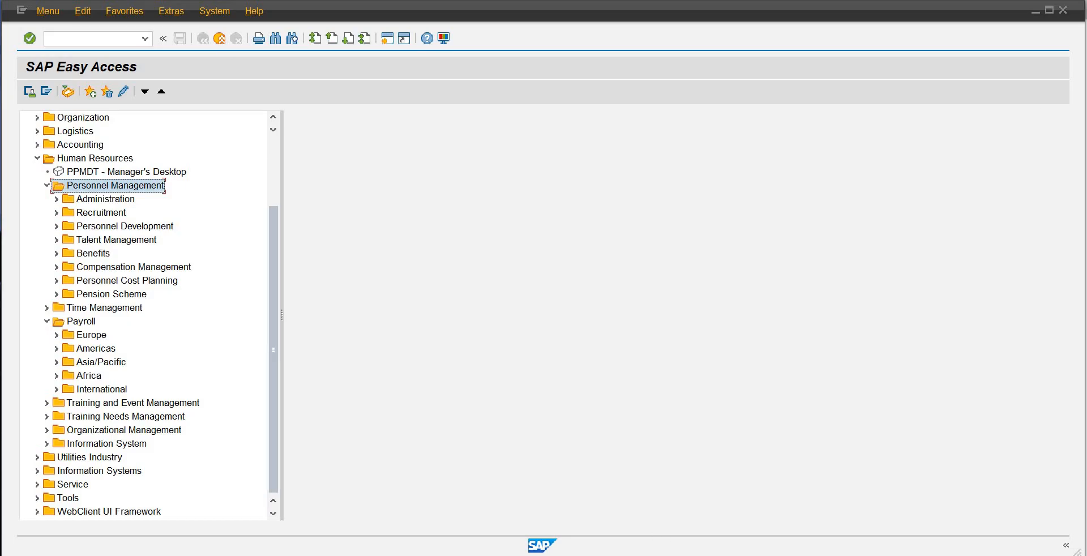
# Step: Close the spare SAP Easy Access session showing the unexpanded menu and switch back to the Display IMG session
pyautogui.click(633, 554)
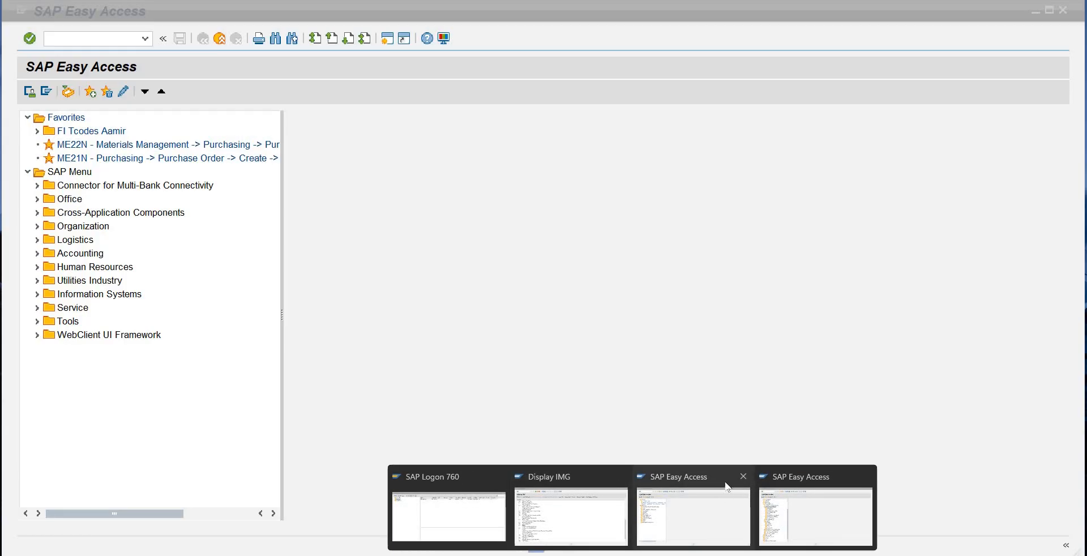
pyautogui.click(742, 476)
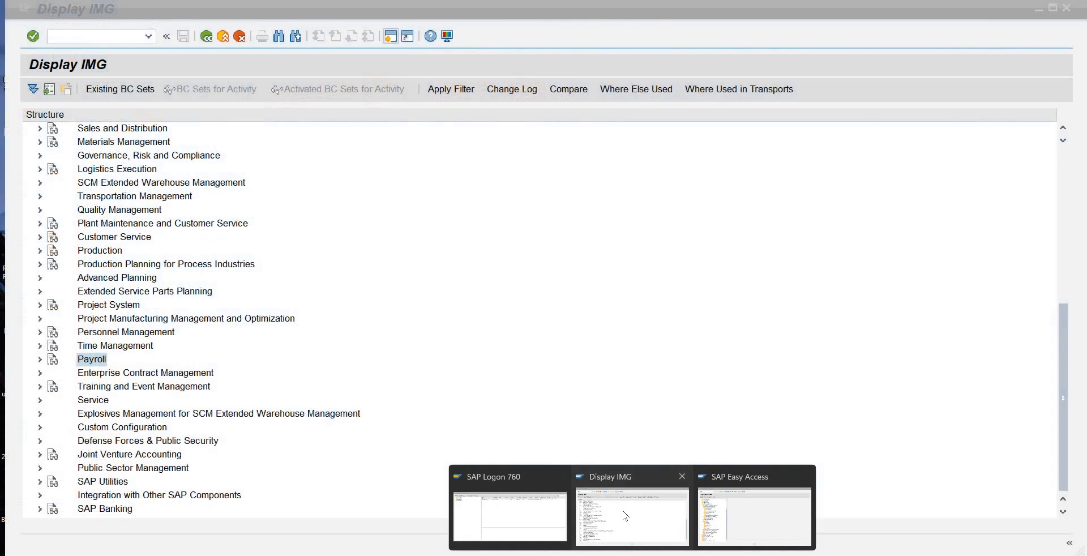
pyautogui.click(624, 515)
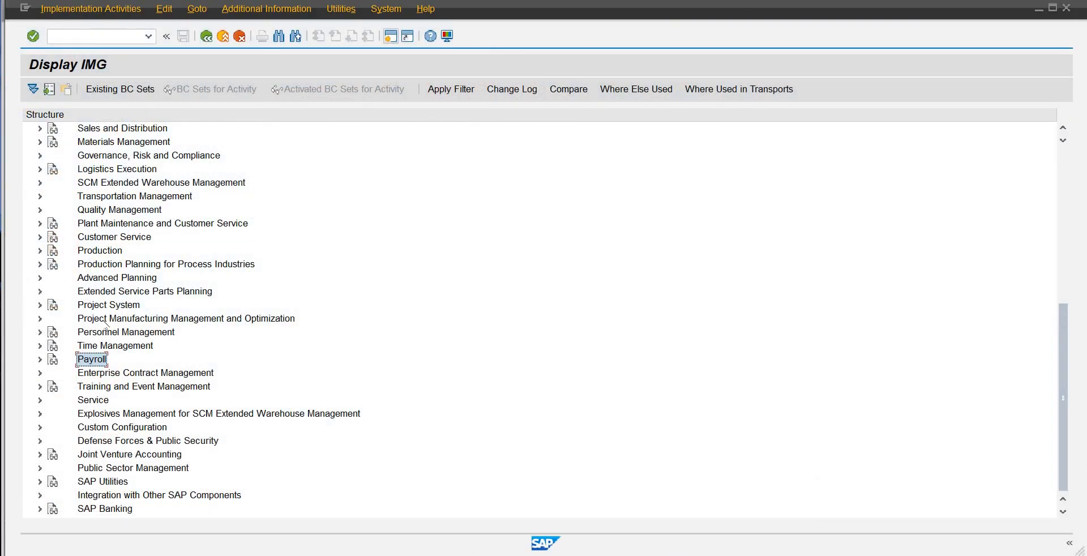
# Step: Expand the Personnel Management node and go through its Organizational Management, Personnel Development and Personnel Administration entries
pyautogui.click(53, 331)
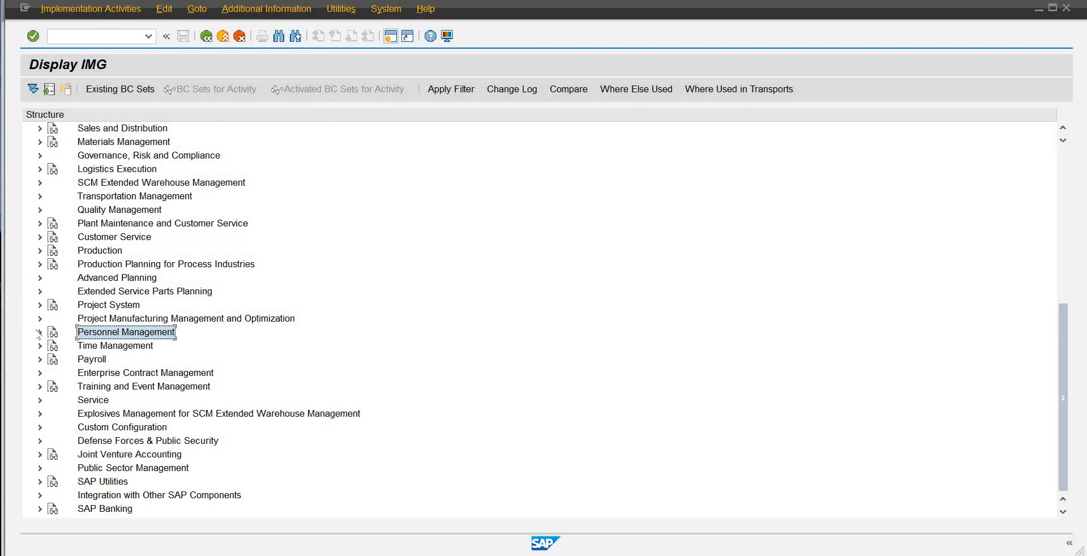
pyautogui.click(40, 333)
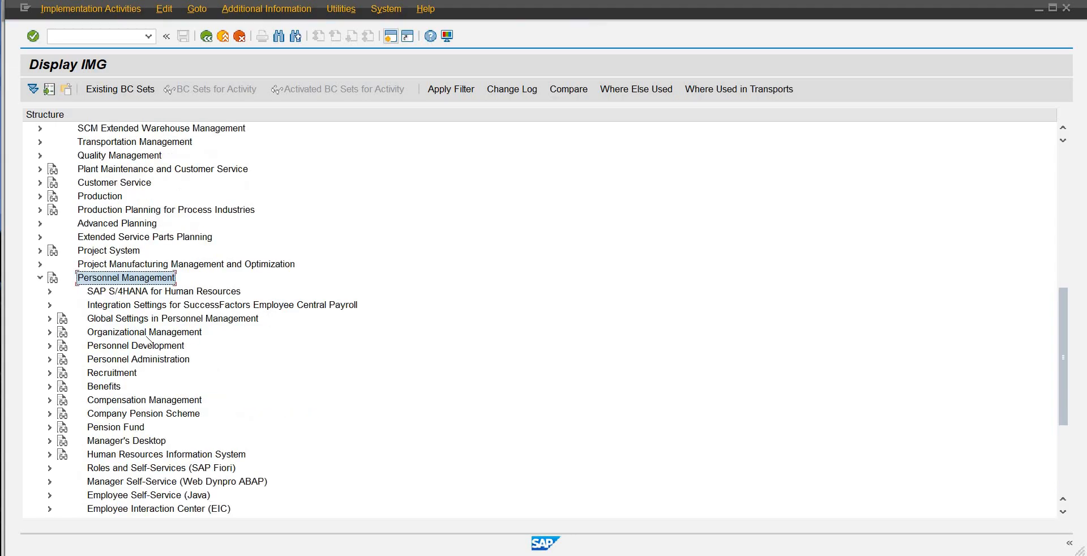
pyautogui.click(160, 331)
pyautogui.click(179, 348)
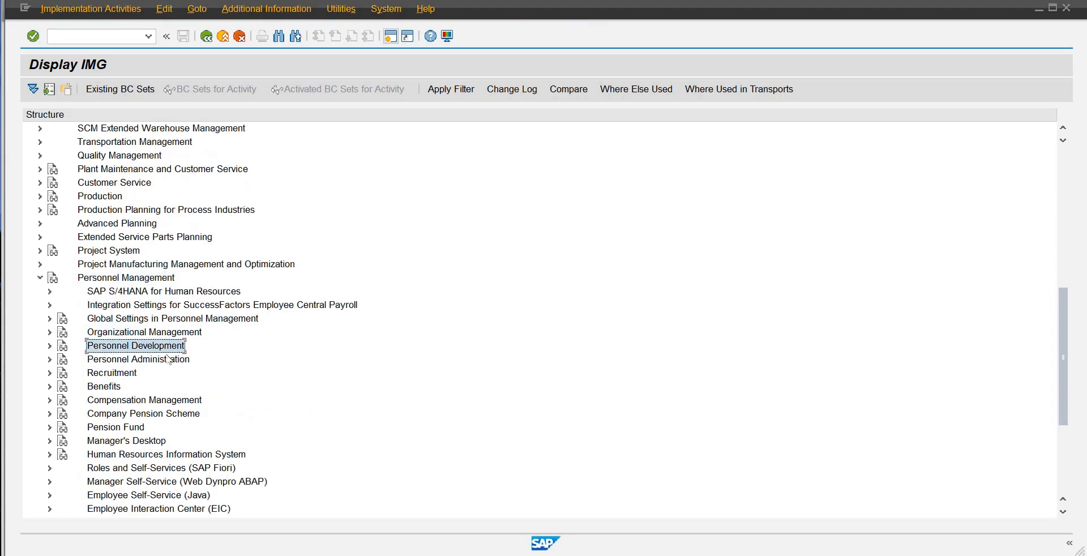
pyautogui.click(151, 361)
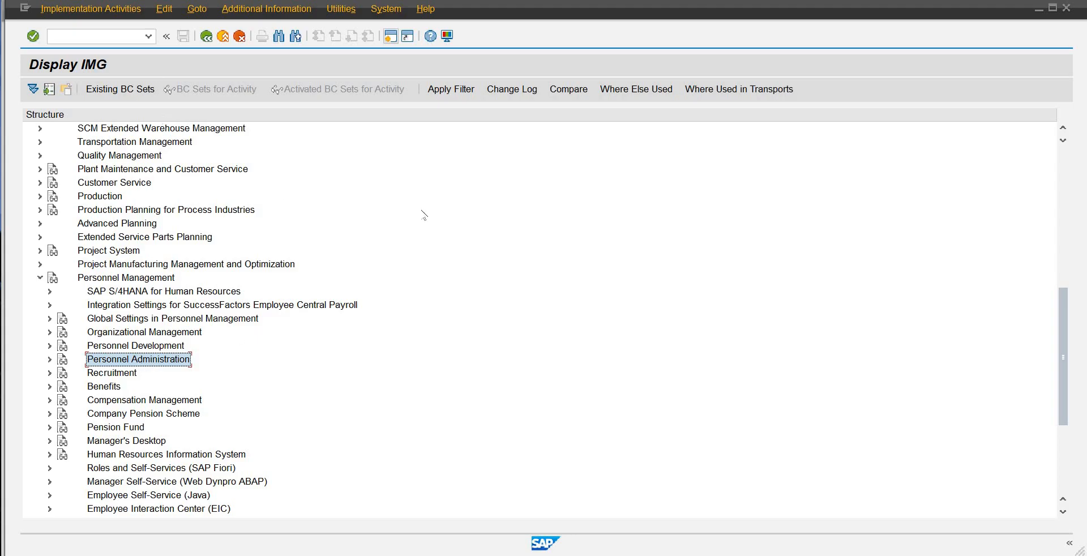
# Step: Locate the Time Management and Payroll nodes below the expanded Personnel Management structure
pyautogui.scroll(-5, 350, 200)
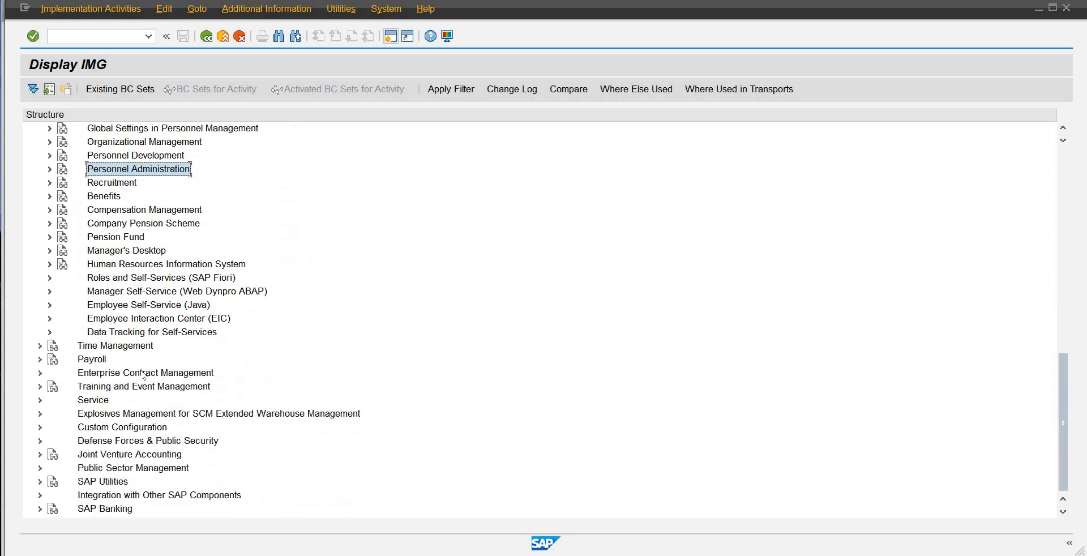
pyautogui.click(135, 349)
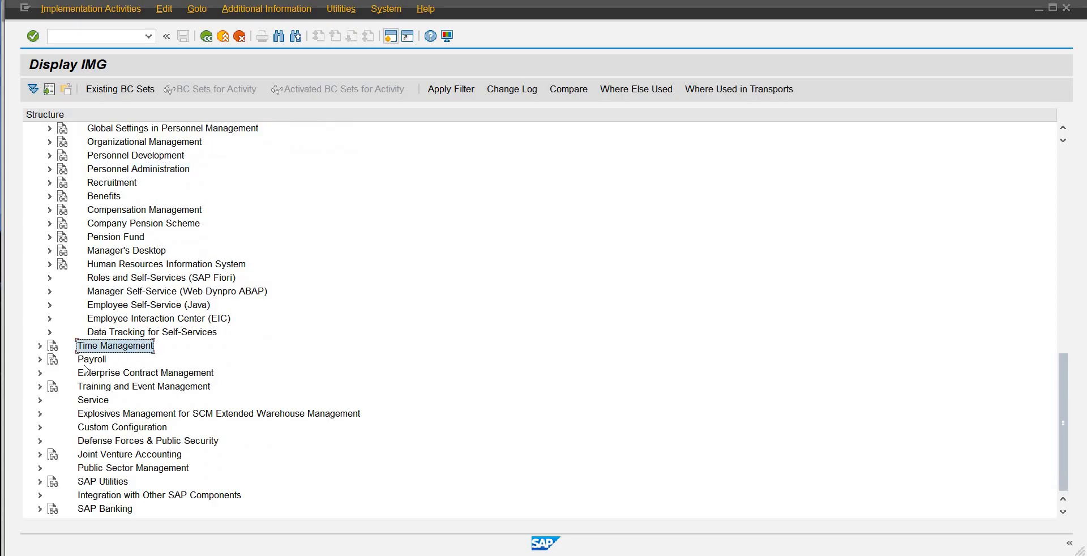
pyautogui.click(85, 365)
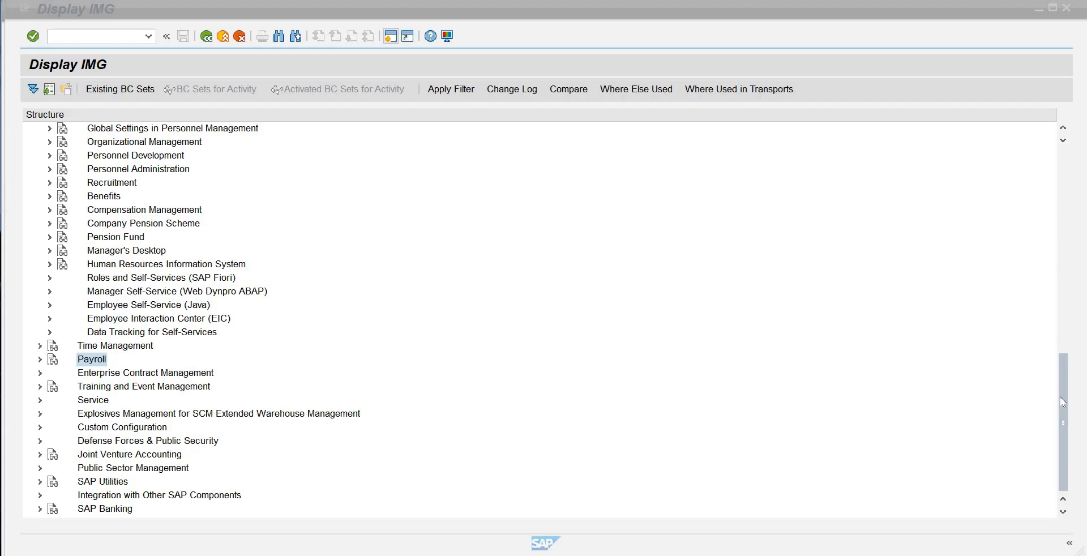
# Step: Expand the Personnel Administration node under Personnel Management in the customizing guide
pyautogui.moveTo(1060, 400); pyautogui.dragTo(1061, 344)
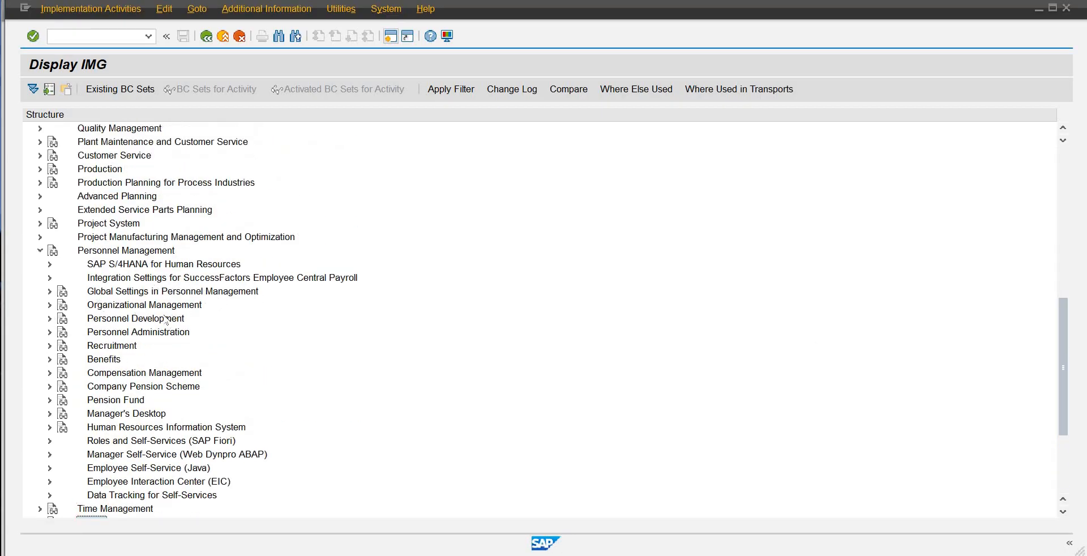
pyautogui.click(80, 254)
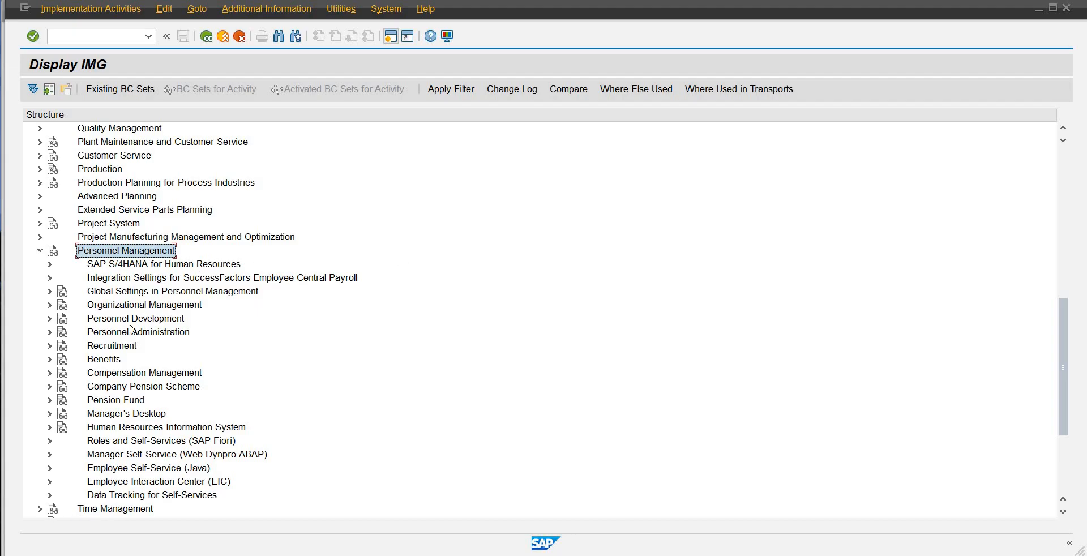
pyautogui.click(95, 333)
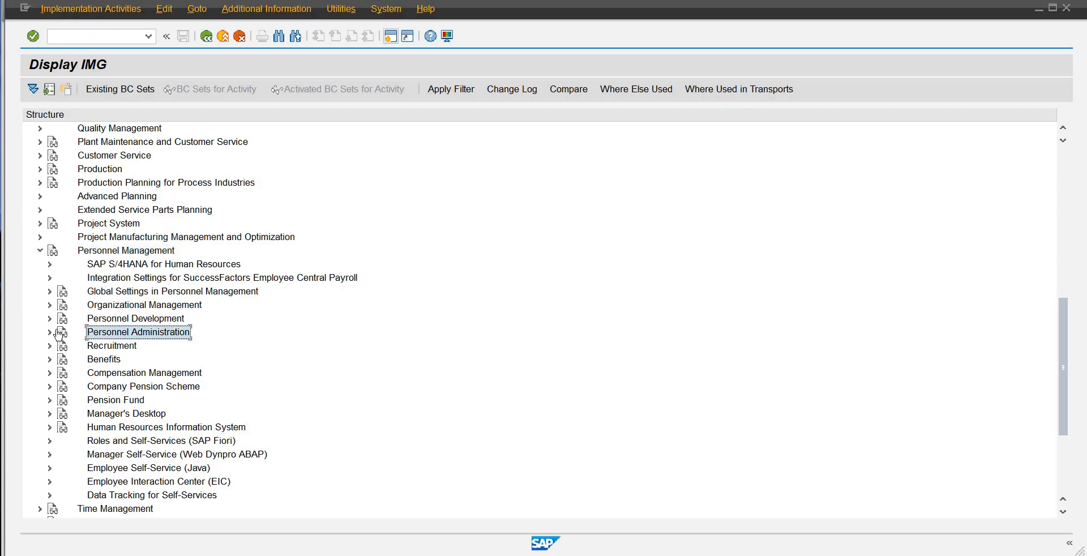
pyautogui.click(50, 332)
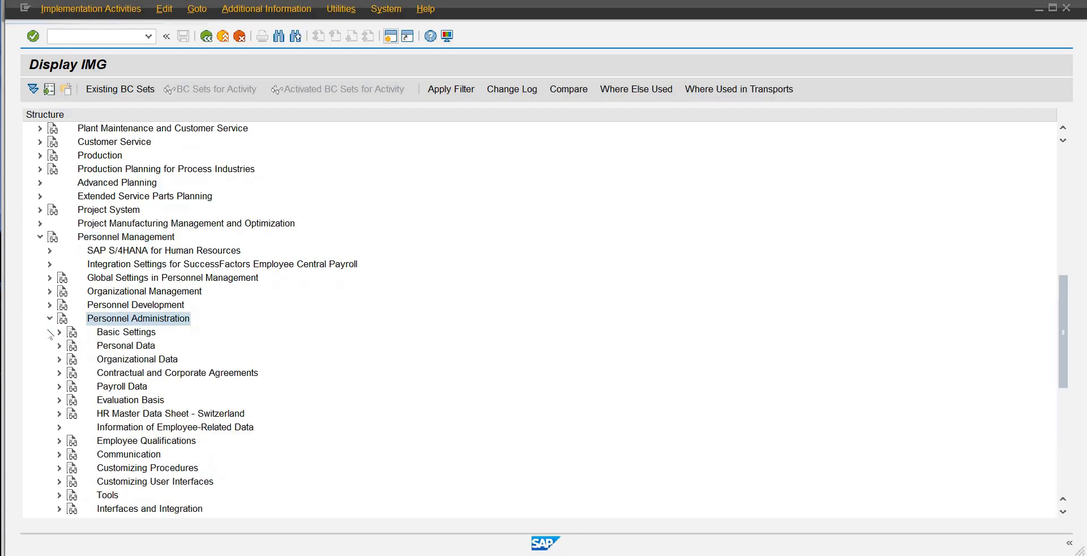
# Step: Look over the Personnel Administration entries starting with Basic Settings and expand the Payroll Data node
pyautogui.click(131, 338)
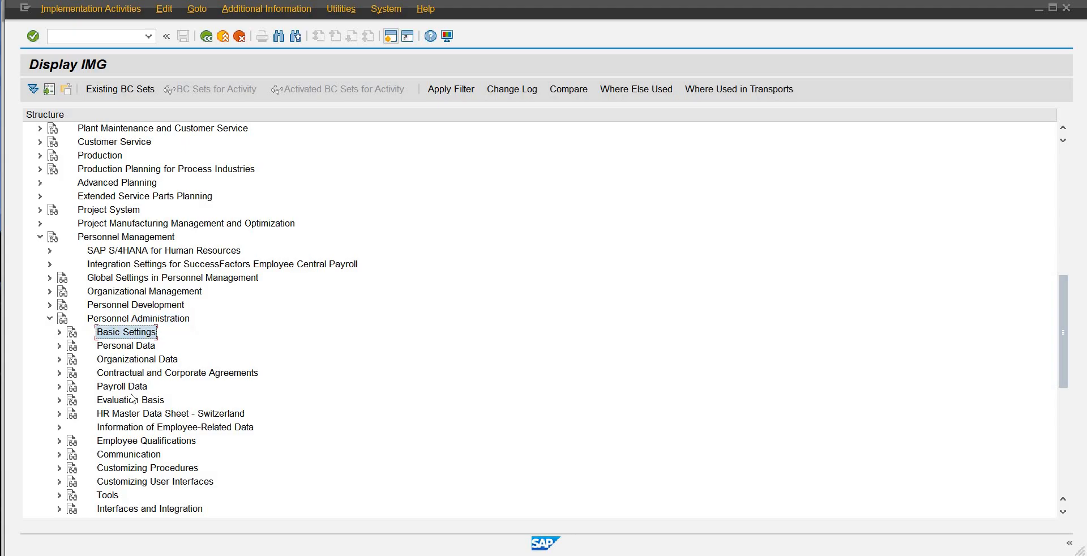
pyautogui.click(134, 387)
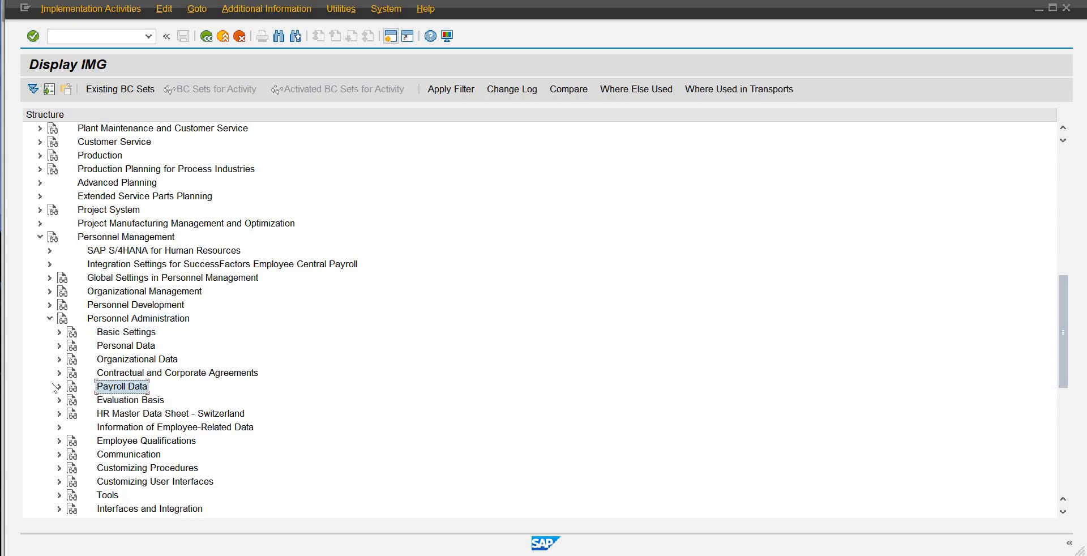
pyautogui.click(59, 386)
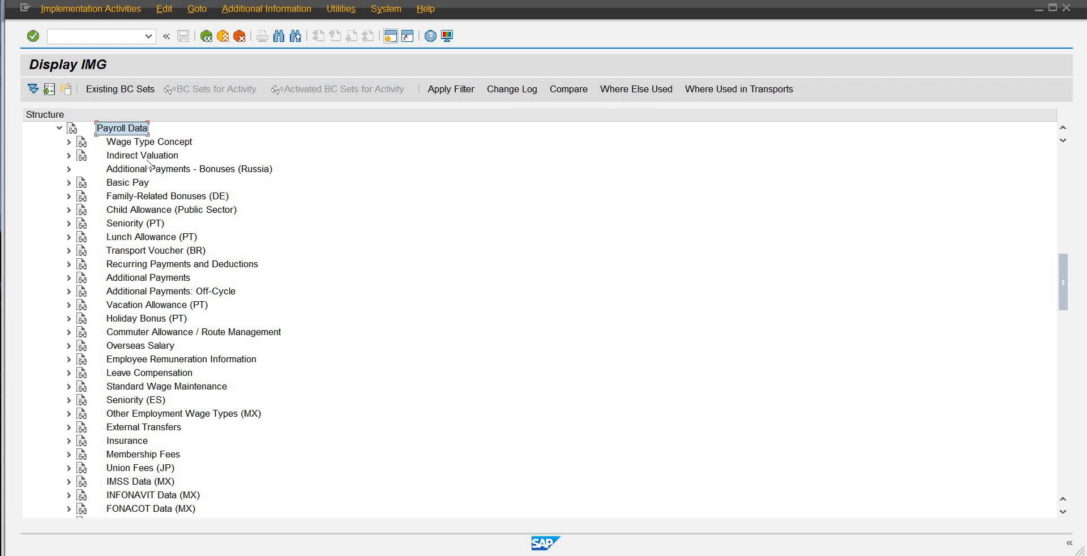
# Step: Expand Basic Pay under Payroll Data and open the Check Pay Scale Type activity
pyautogui.click(136, 184)
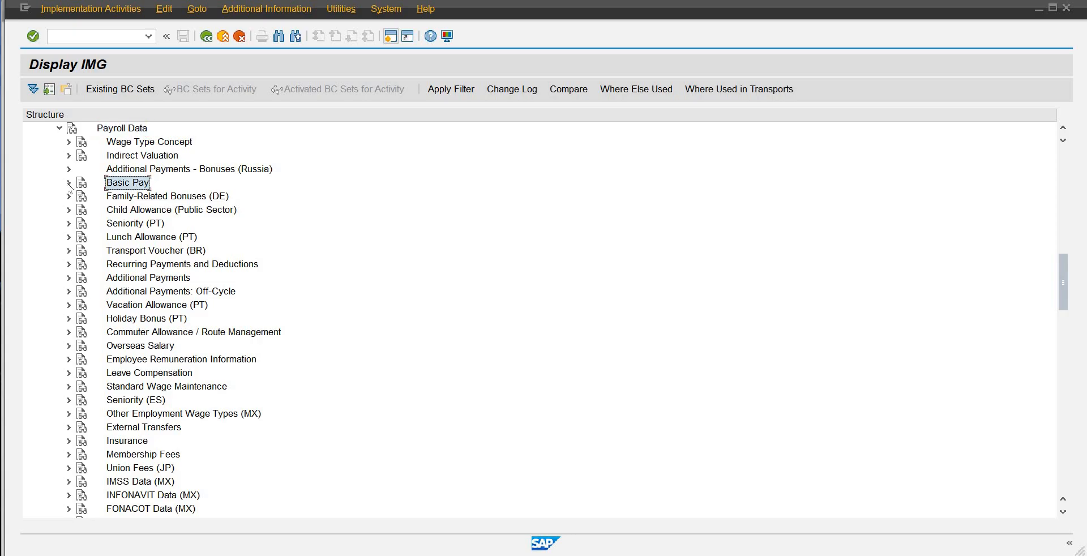
pyautogui.click(68, 183)
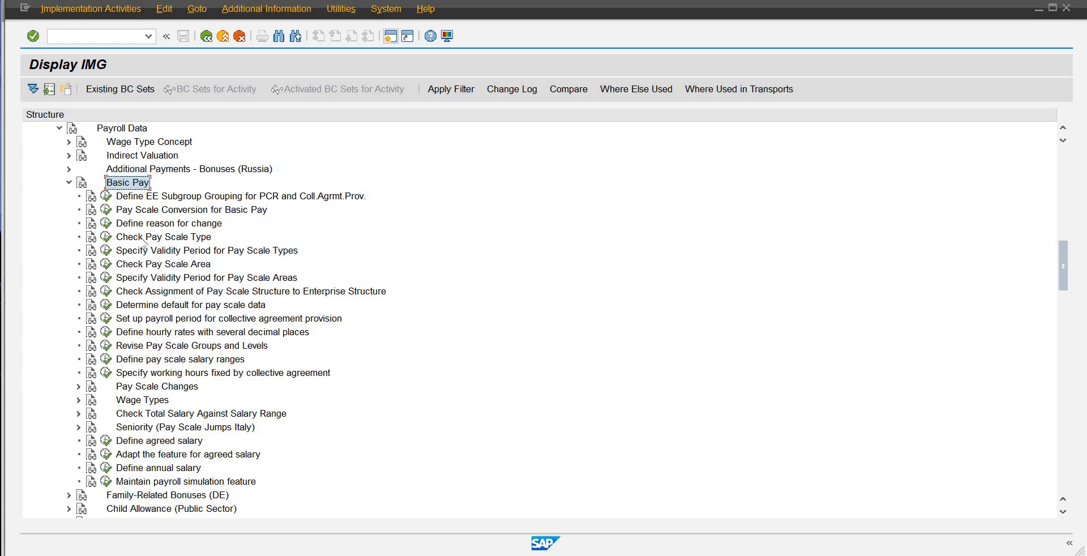
pyautogui.click(168, 238)
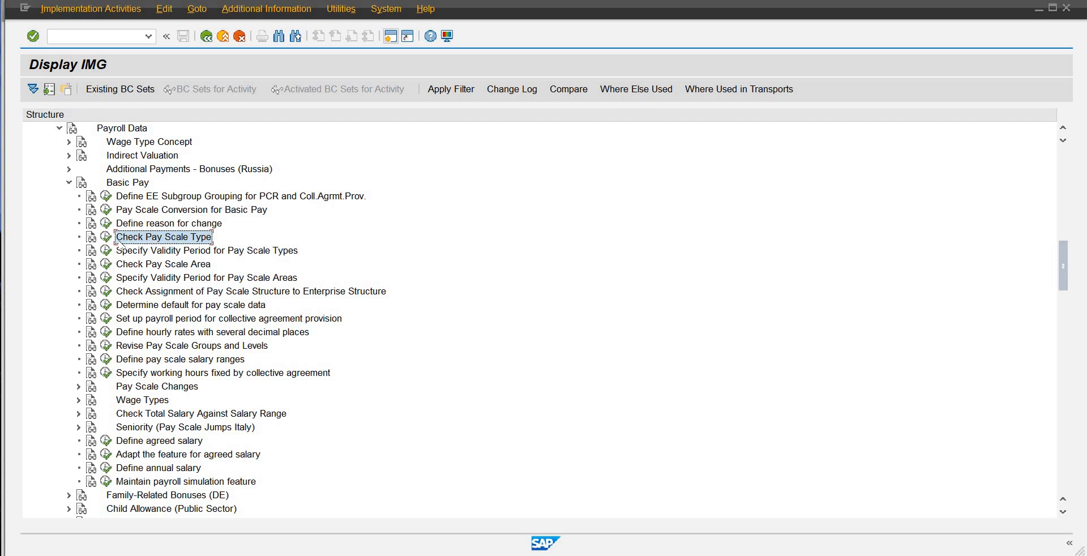
pyautogui.click(105, 238)
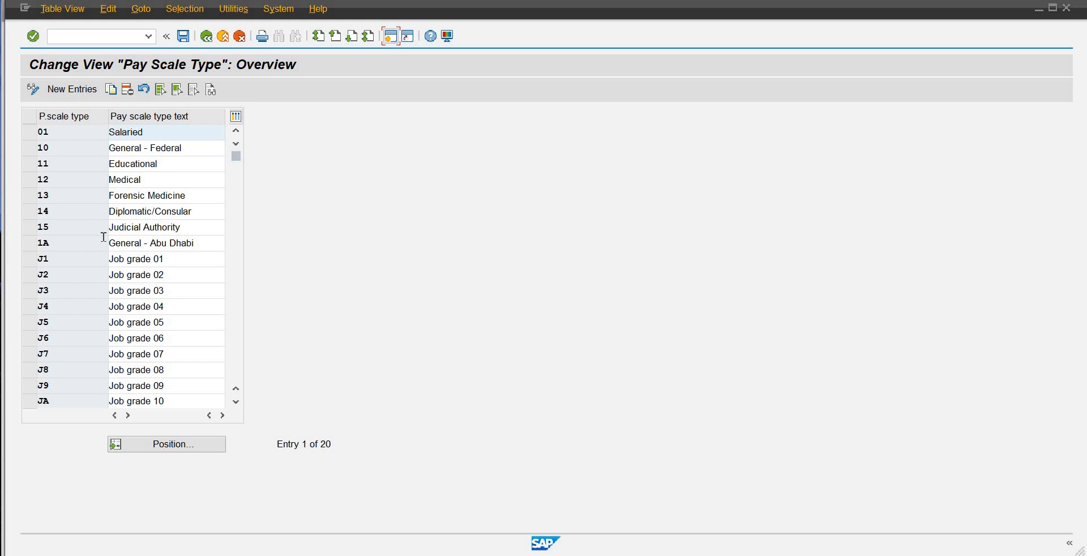
# Step: Add a new pay scale type entry OB with the text Project-SAP-OB01
pyautogui.click(72, 91)
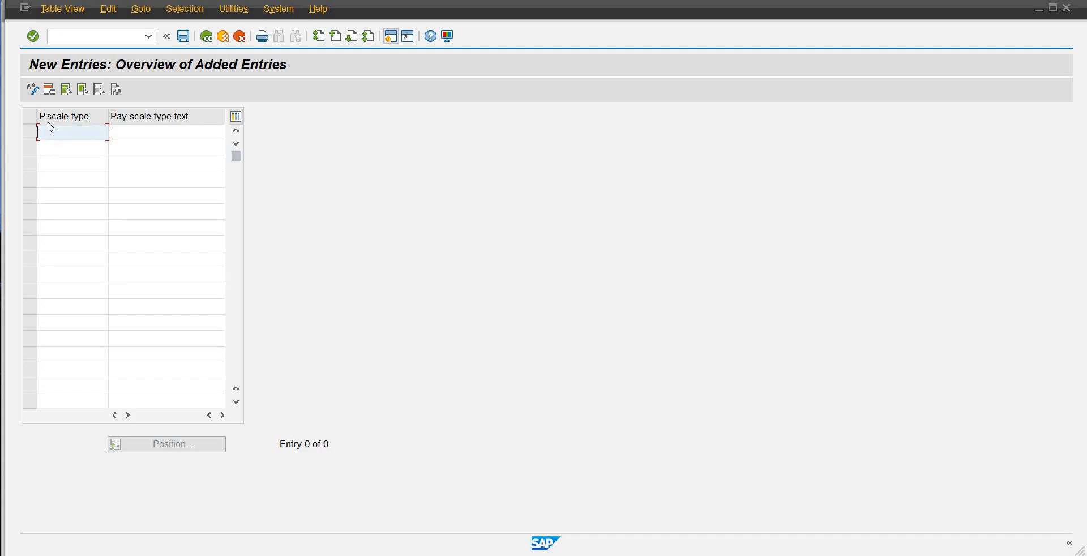
pyautogui.write('OB')
pyautogui.press('Tab')
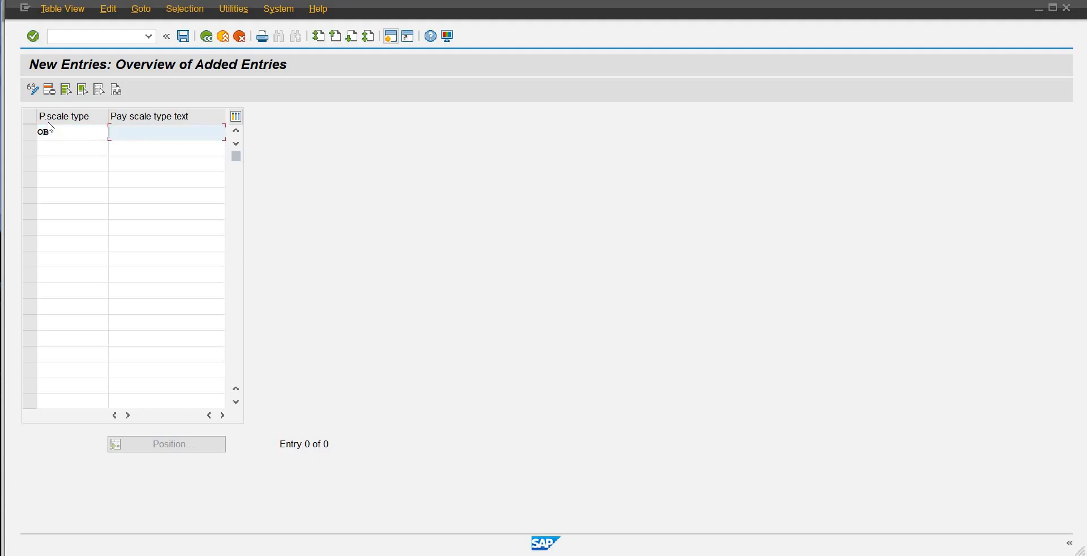
pyautogui.write('Project-SAP-OB01')
pyautogui.press('Return')
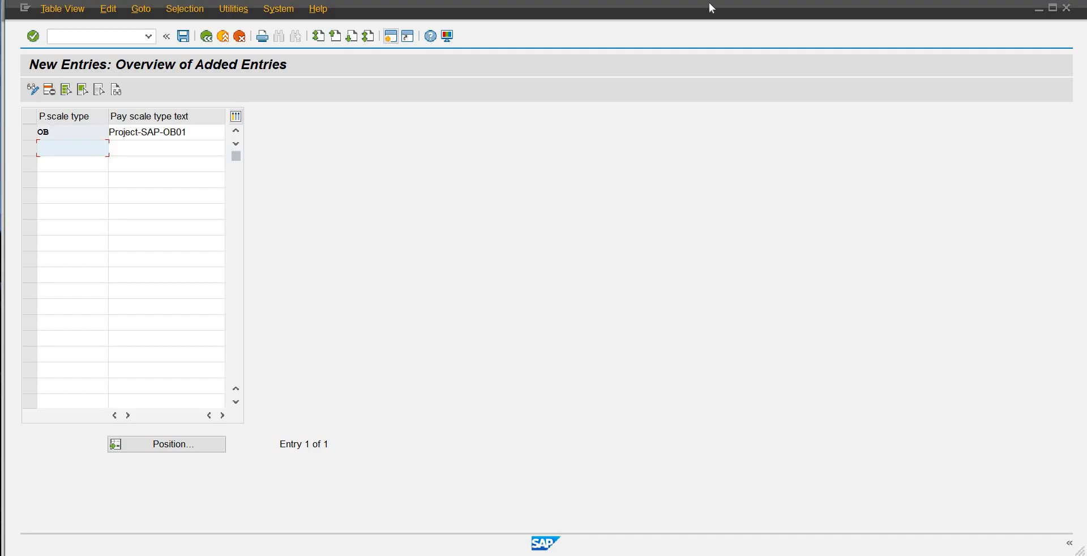
# Step: Save the new pay scale type and assign it to the proposed Sapience customizing request
pyautogui.click(185, 38)
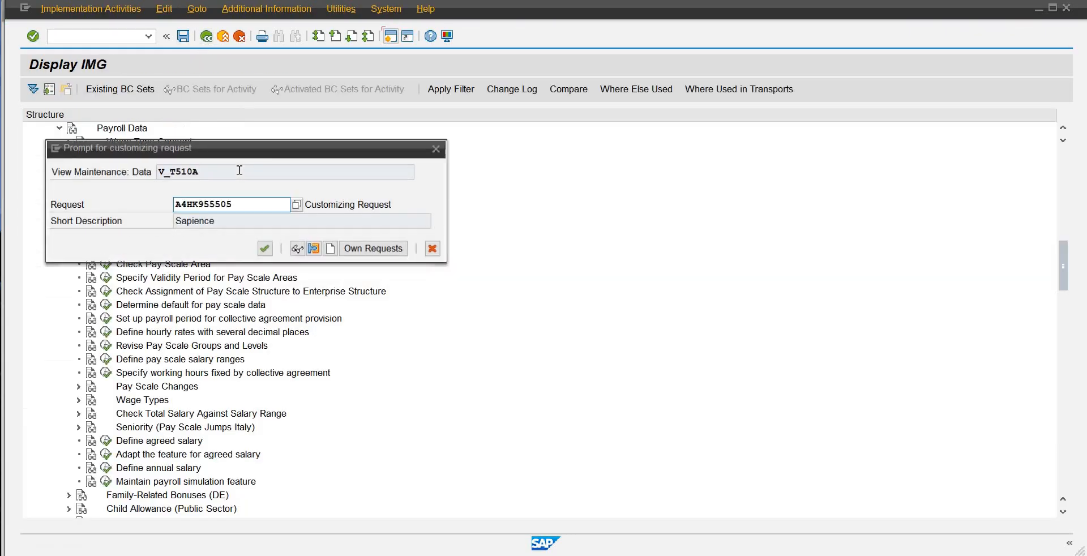
pyautogui.click(259, 257)
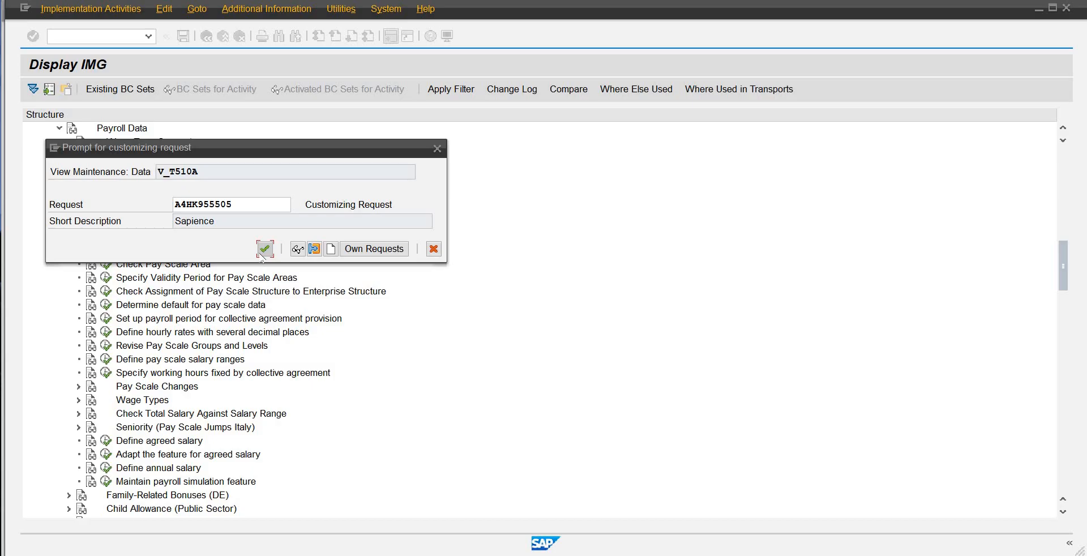
pyautogui.click(265, 249)
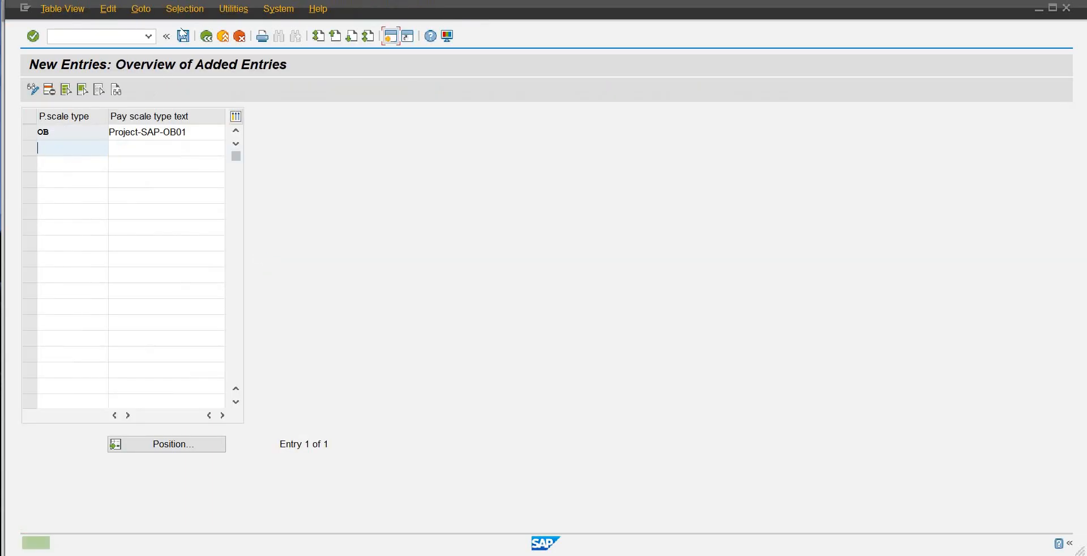
# Step: Return to the customizing guide and open the Check Pay Scale Area activity under Basic Pay
pyautogui.click(206, 37)
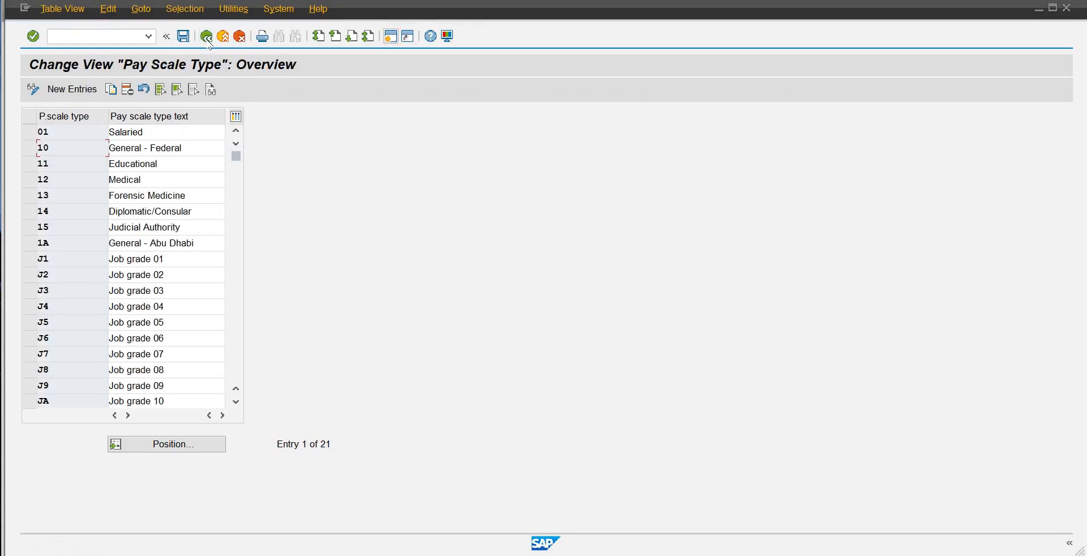
pyautogui.click(207, 38)
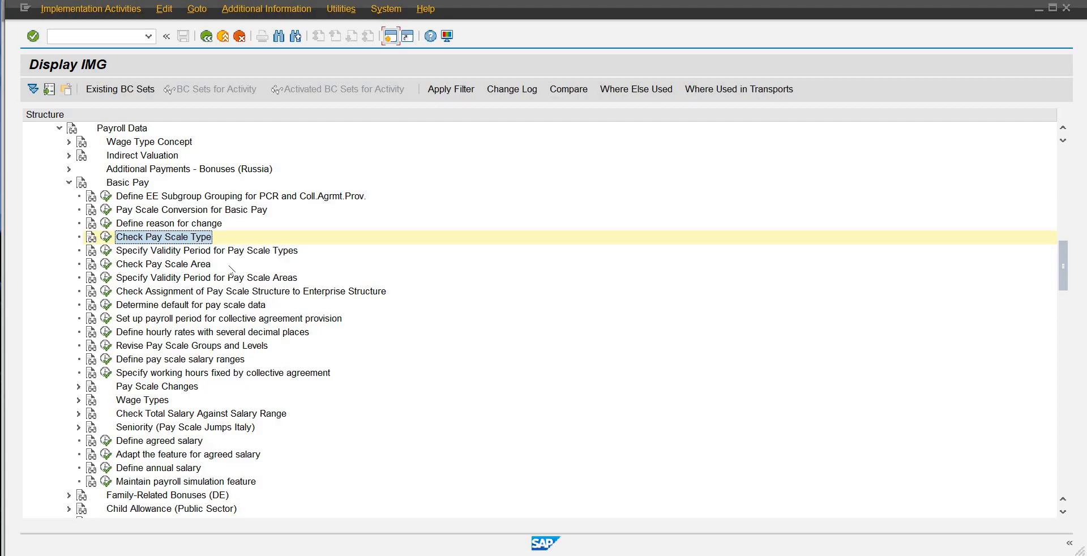
pyautogui.click(107, 263)
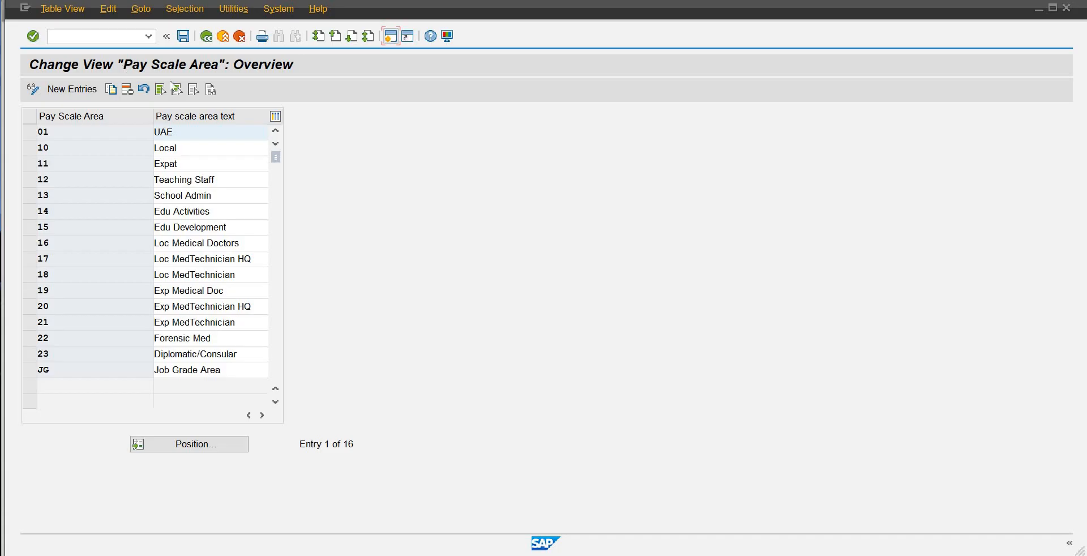
# Step: Add a new pay scale area entry OB with the text Pakistan-SAP-OB01
pyautogui.click(89, 90)
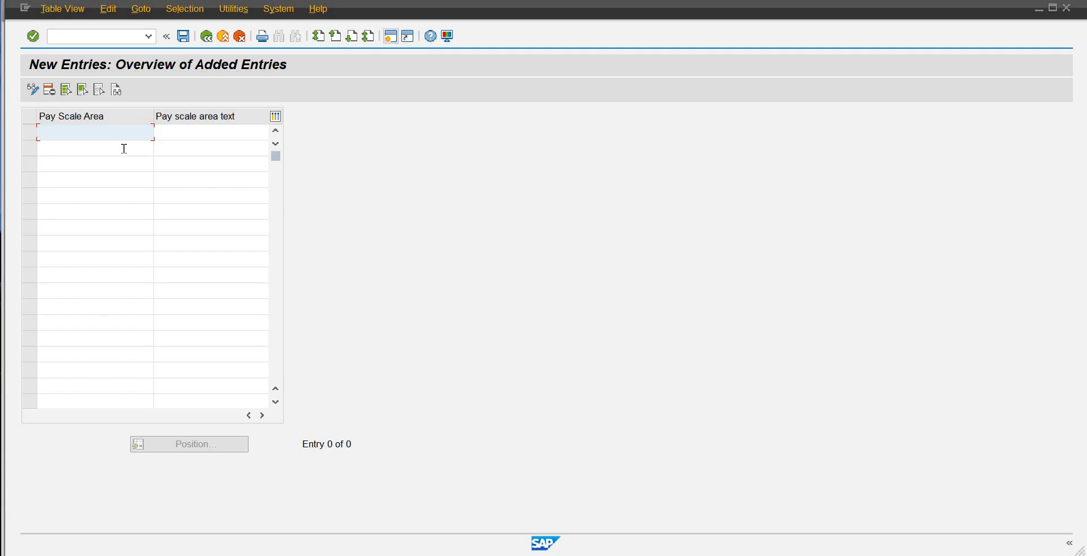
pyautogui.press('capslock')
pyautogui.write('0B')
pyautogui.press('Tab')
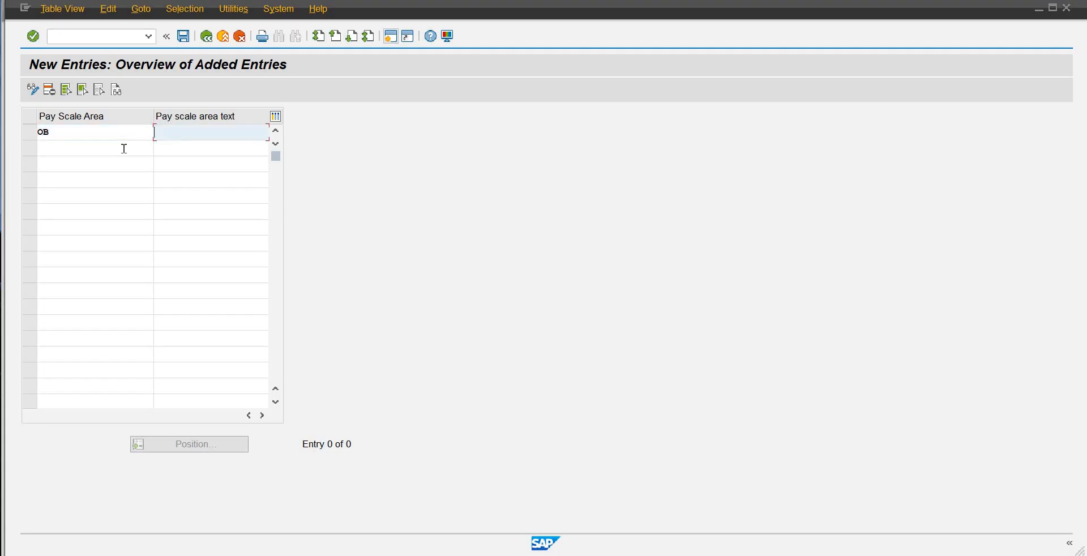
pyautogui.write('pAKIS')
pyautogui.press('BackSpace')
pyautogui.press('BackSpace')
pyautogui.press('BackSpace')
pyautogui.press('BackSpace')
pyautogui.press('BackSpace')
pyautogui.press('capslock')
pyautogui.write('P')
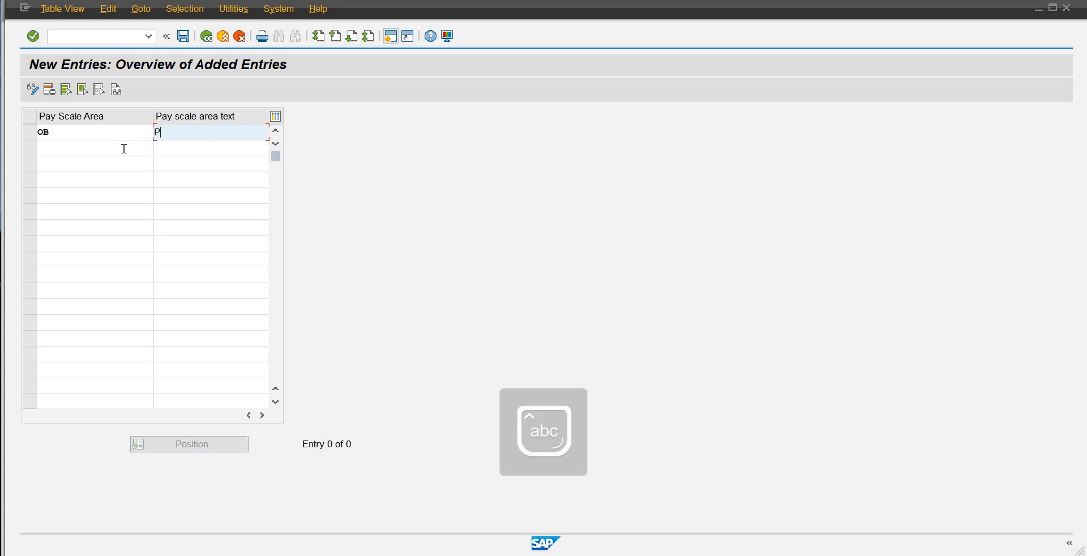
pyautogui.write('akistan-SAP')
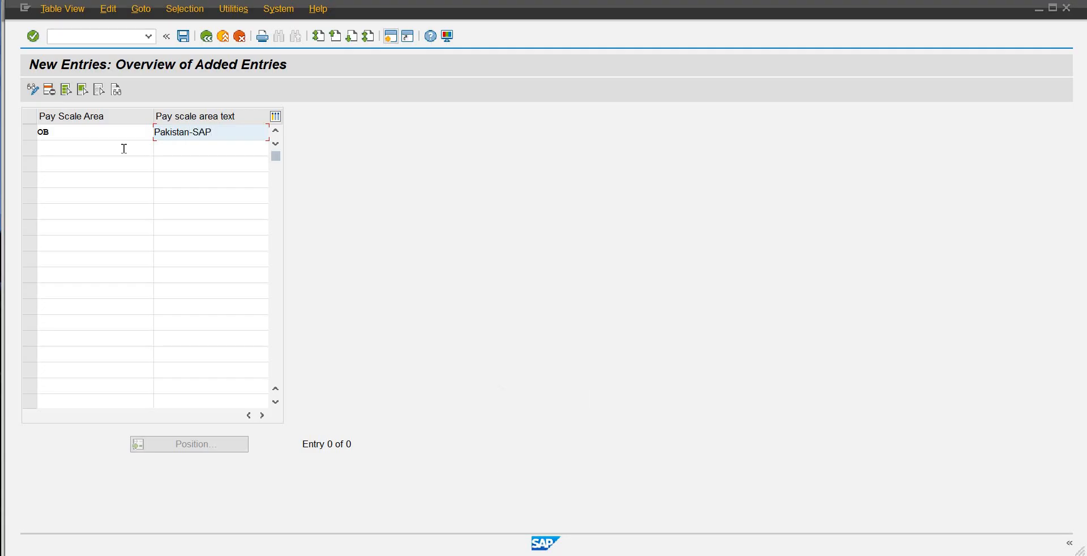
pyautogui.write('-OB01')
pyautogui.press('Return')
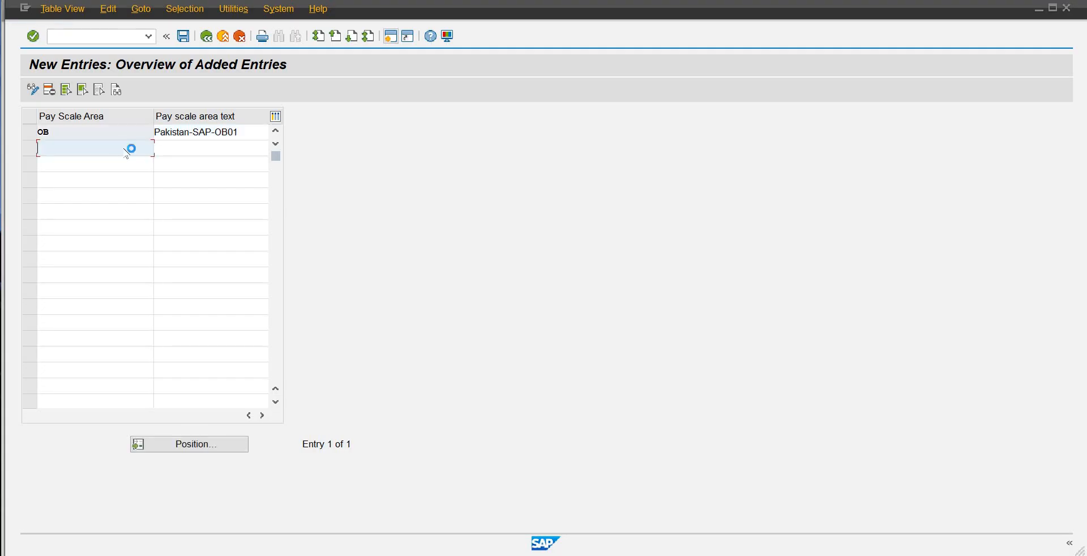
# Step: Save the new pay scale area to the proposed Sapience customizing request and return to the customizing guide
pyautogui.hotkey('ctrl', 's')
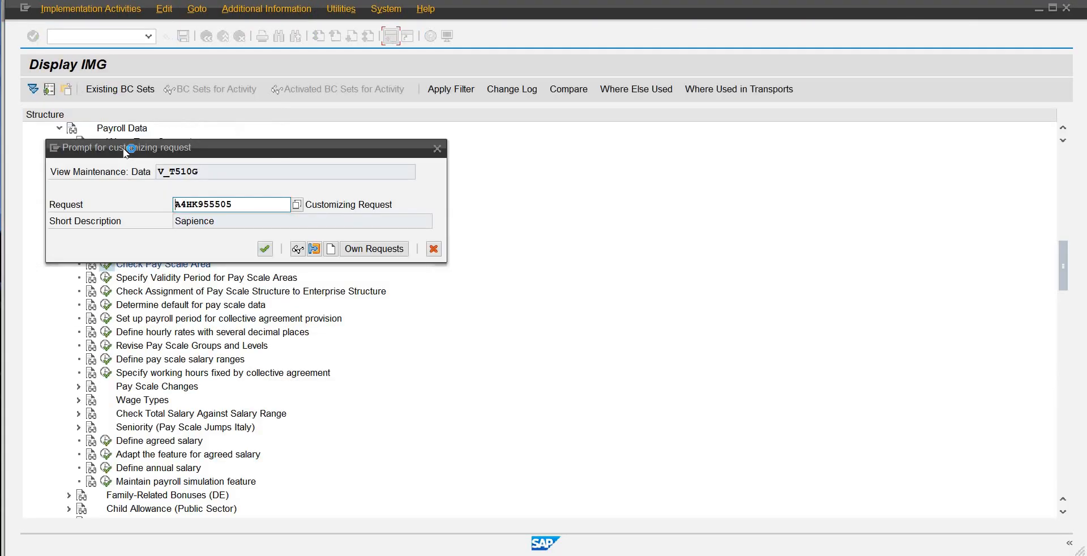
pyautogui.press('Return')
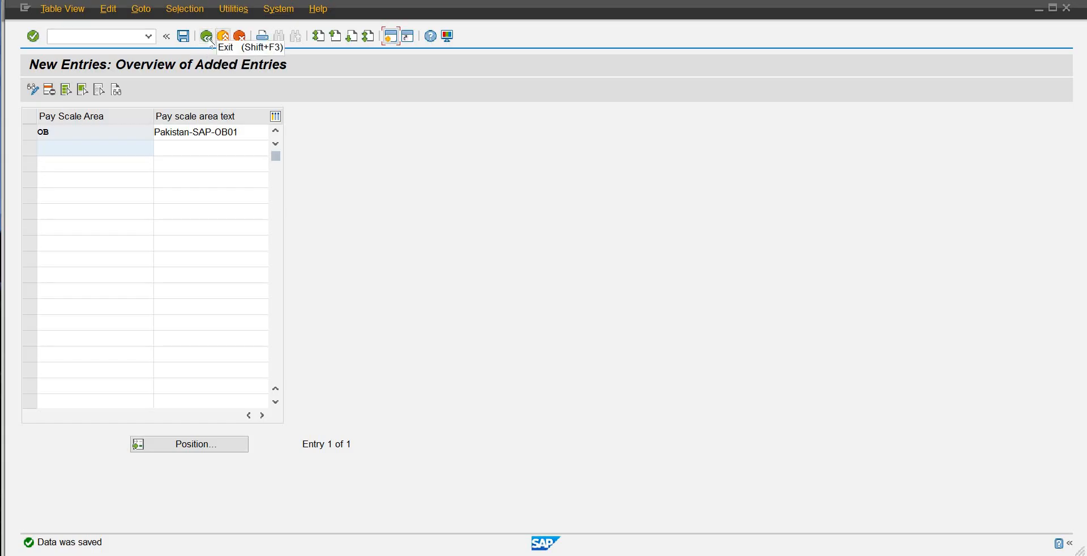
pyautogui.click(208, 38)
pyautogui.click(207, 37)
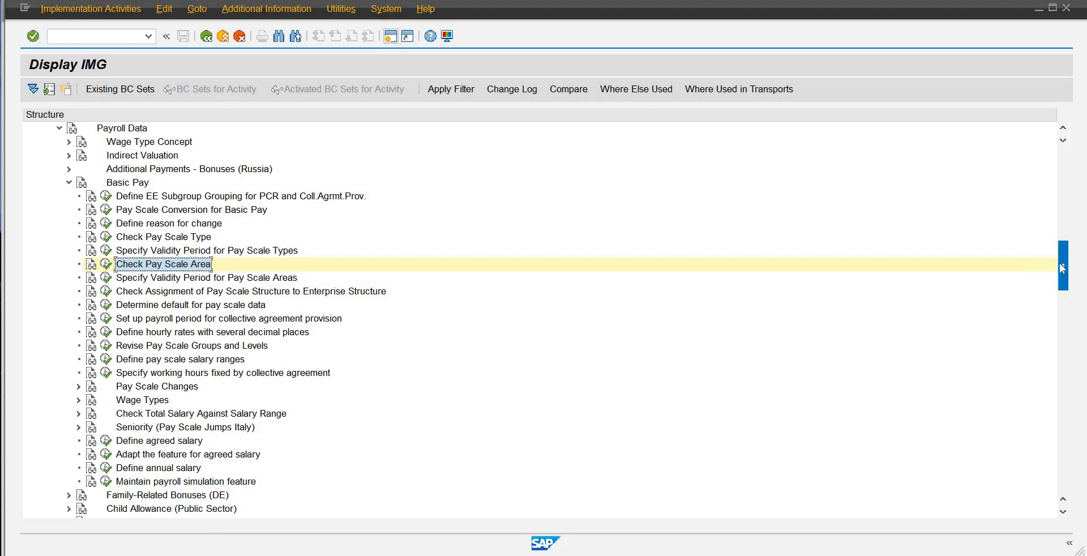
# Step: Search the customizing guide structure for Define Payroll Area
pyautogui.moveTo(1060, 263)
pyautogui.mouseDown()
pyautogui.moveTo(1062, 272)
pyautogui.moveTo(1067, 258)
pyautogui.mouseUp()
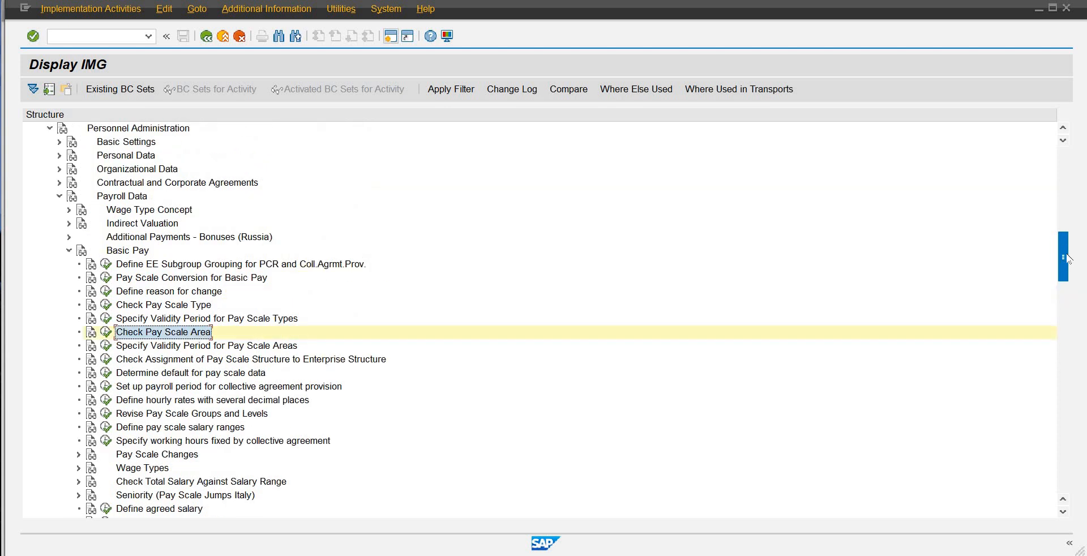
pyautogui.hotkey('ctrl', 'f')
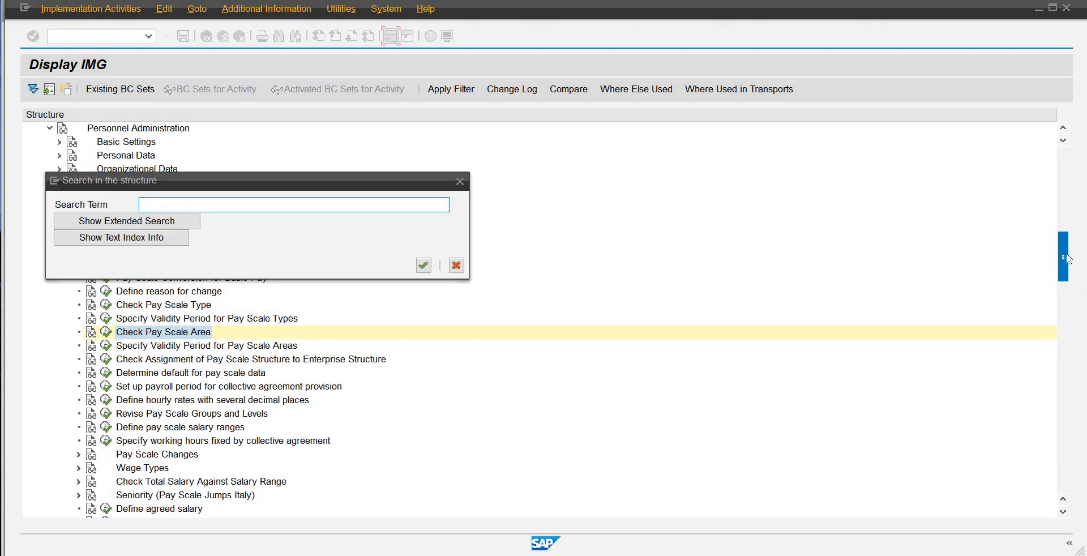
pyautogui.write('Define Payroll Area')
pyautogui.press('Return')
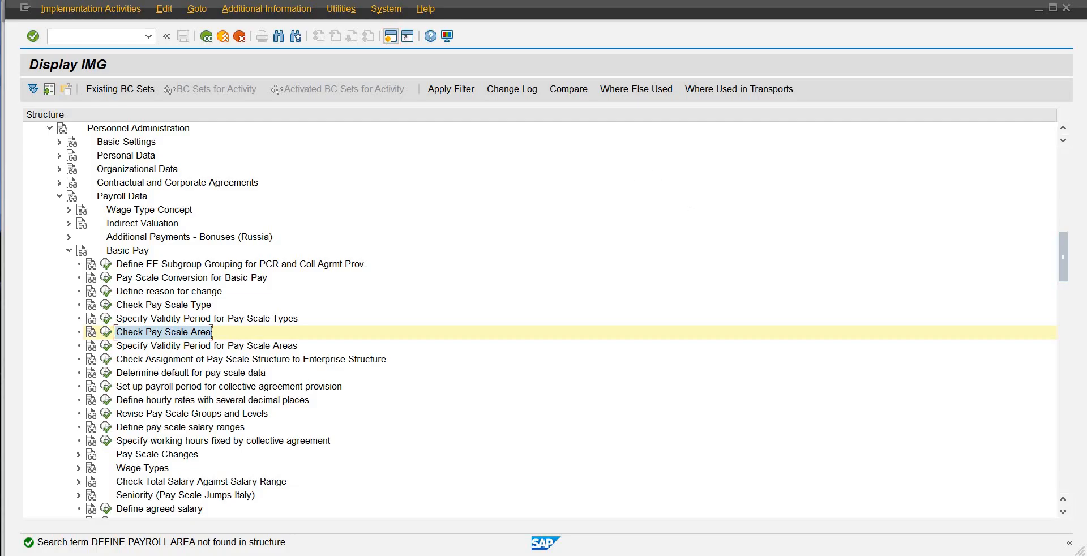
# Step: Switch to the SAP Easy Access session
pyautogui.moveTo(632, 554)
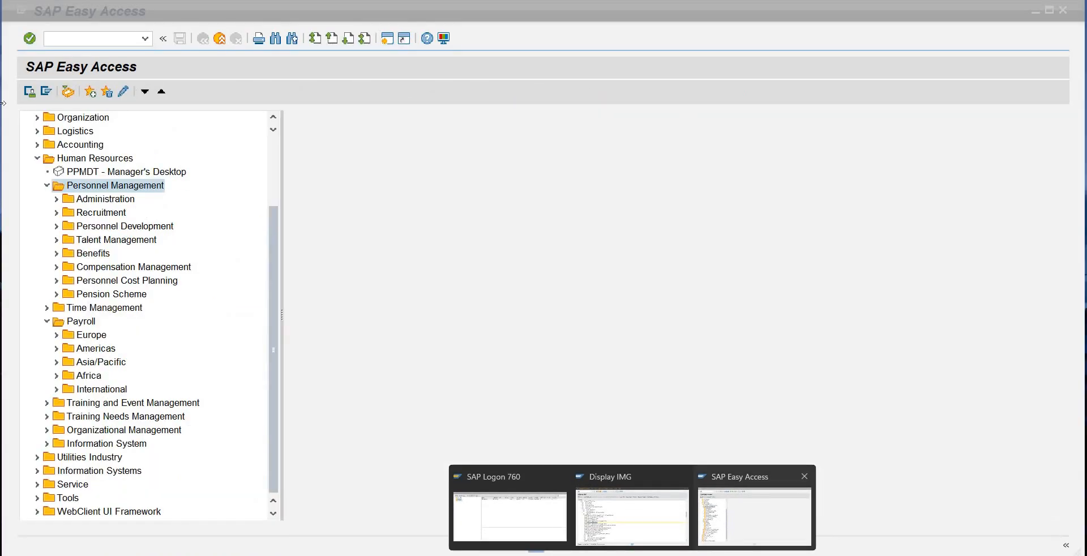
pyautogui.click(752, 515)
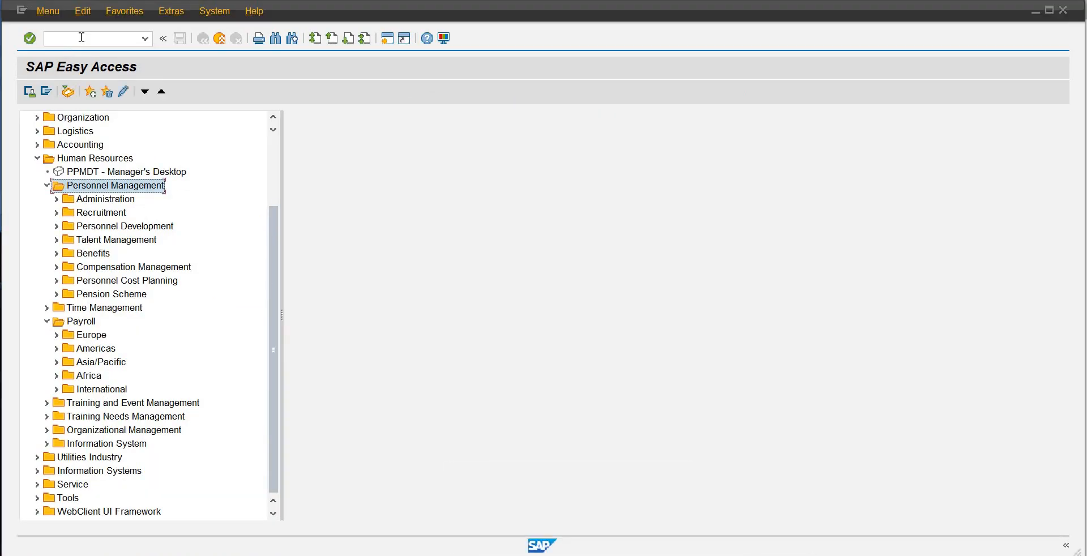
pyautogui.click(81, 38)
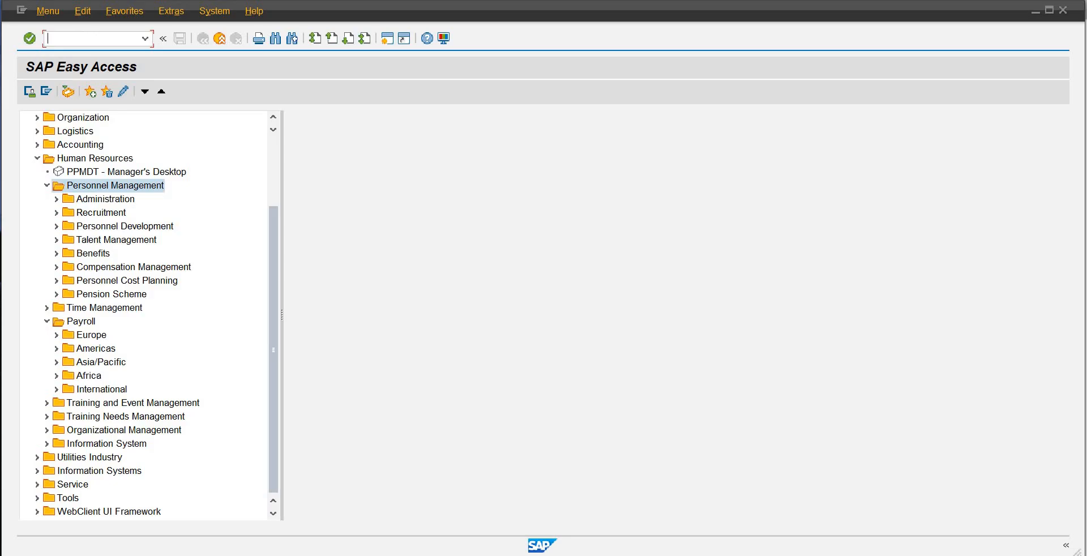
pyautogui.write('PE01')
pyautogui.press('Return')
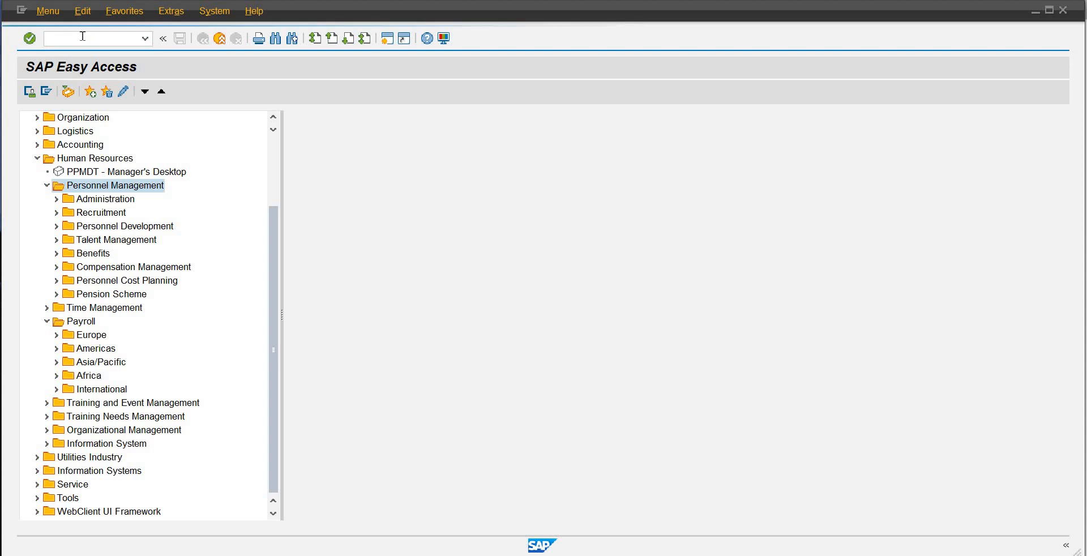
pyautogui.click(82, 36)
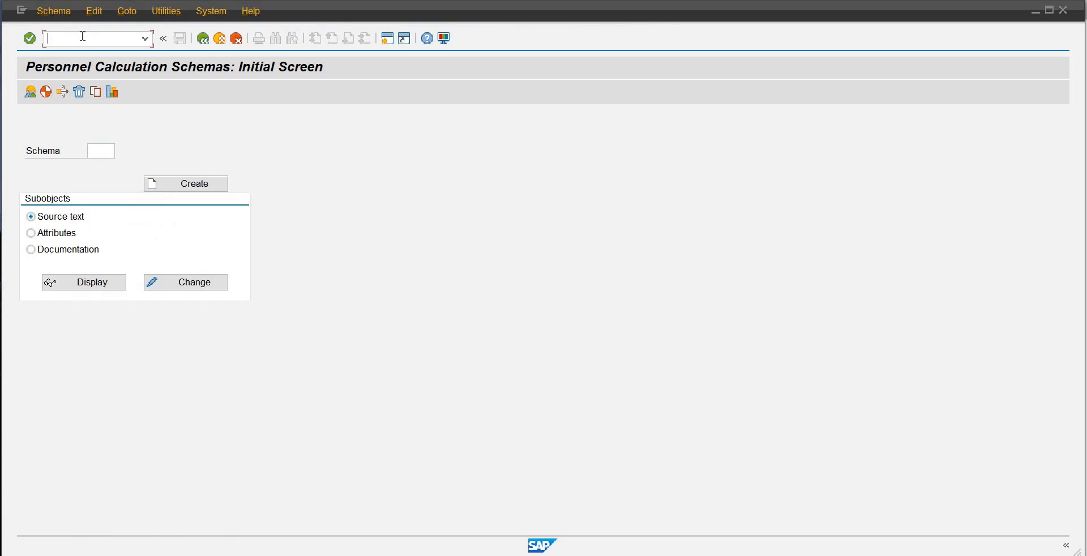
pyautogui.write('/n')
pyautogui.press('Return')
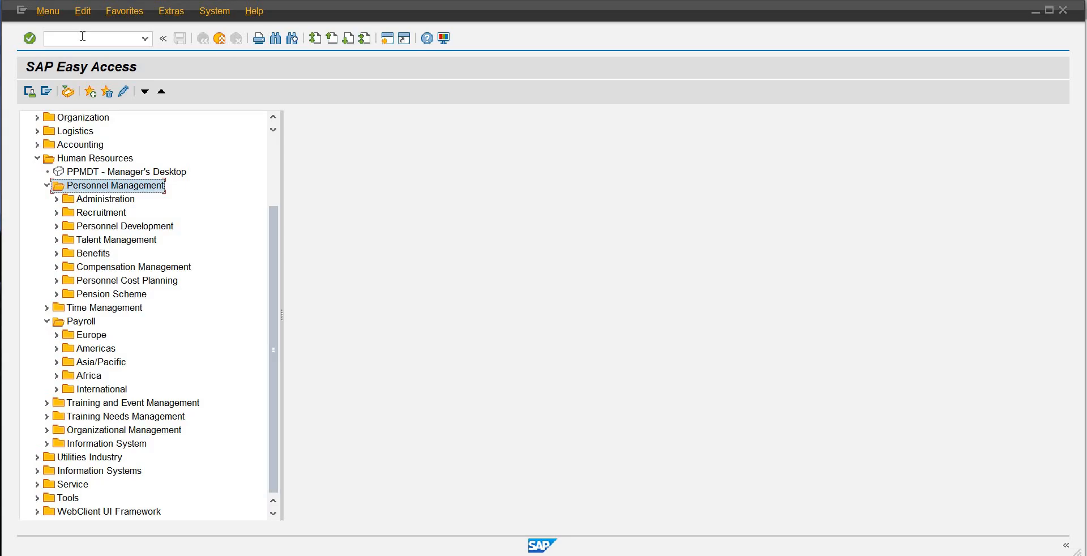
pyautogui.click(83, 36)
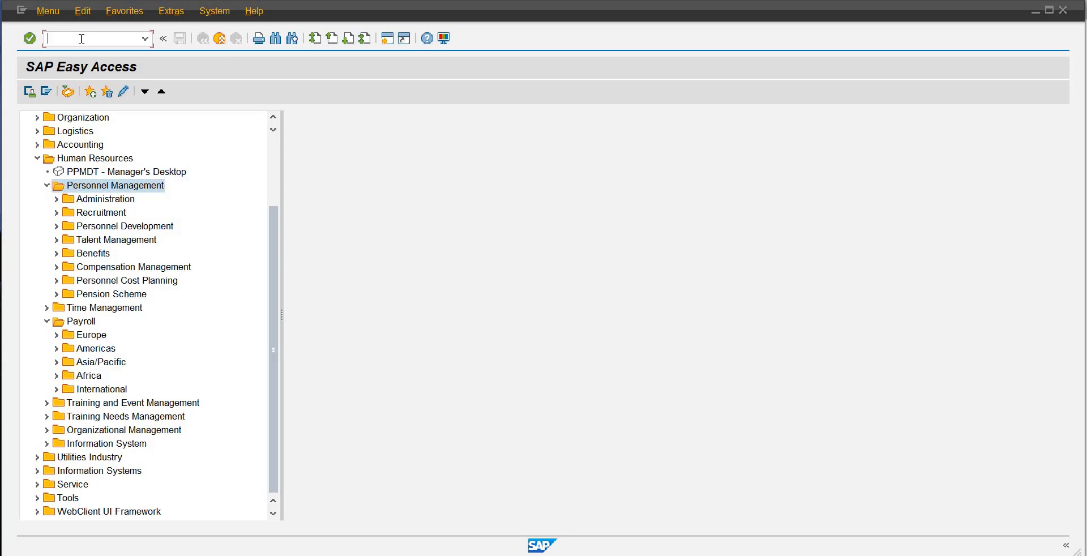
pyautogui.write('PA01')
pyautogui.press('Return')
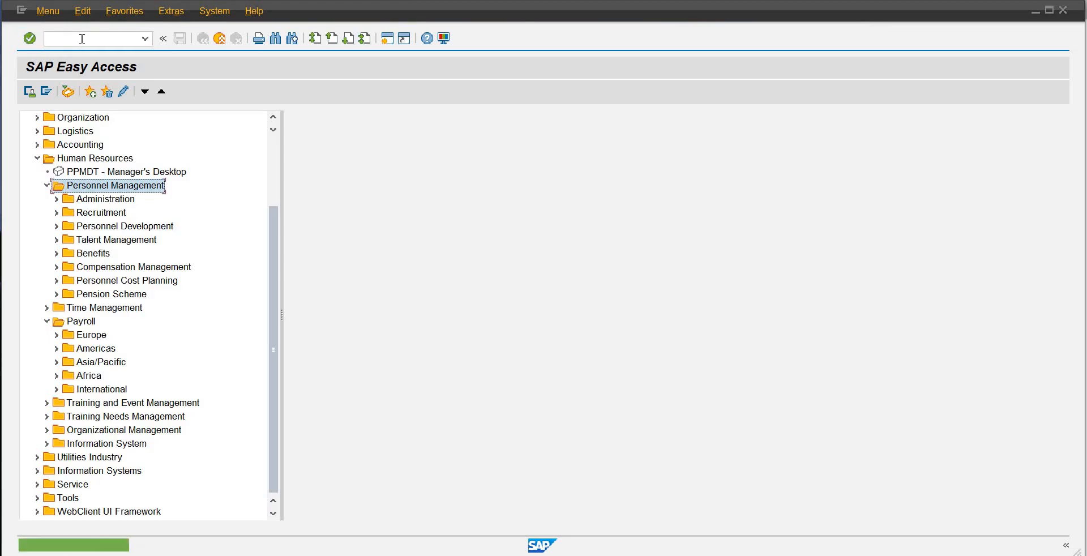
# Step: Open the payroll control record with transaction PA03
pyautogui.write('PA')
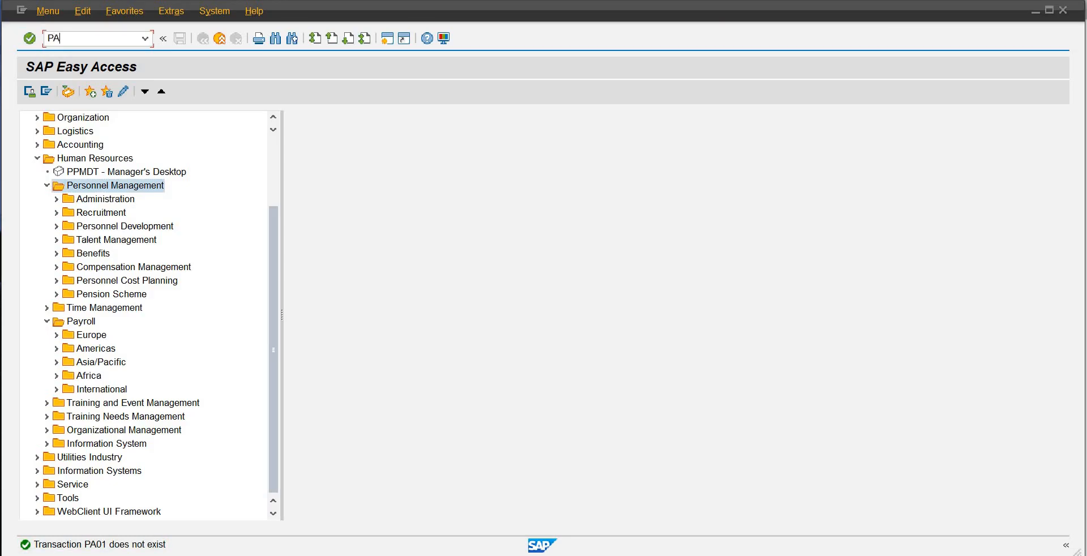
pyautogui.write('03')
pyautogui.press('Return')
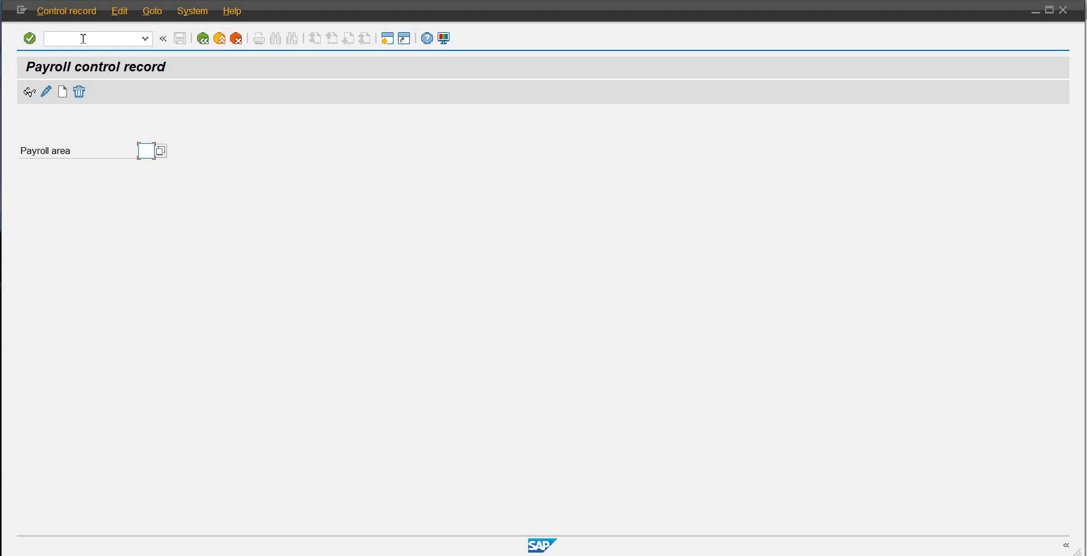
# Step: Search the list of available payroll areas for pk, then close the list without choosing an entry
pyautogui.click(161, 151)
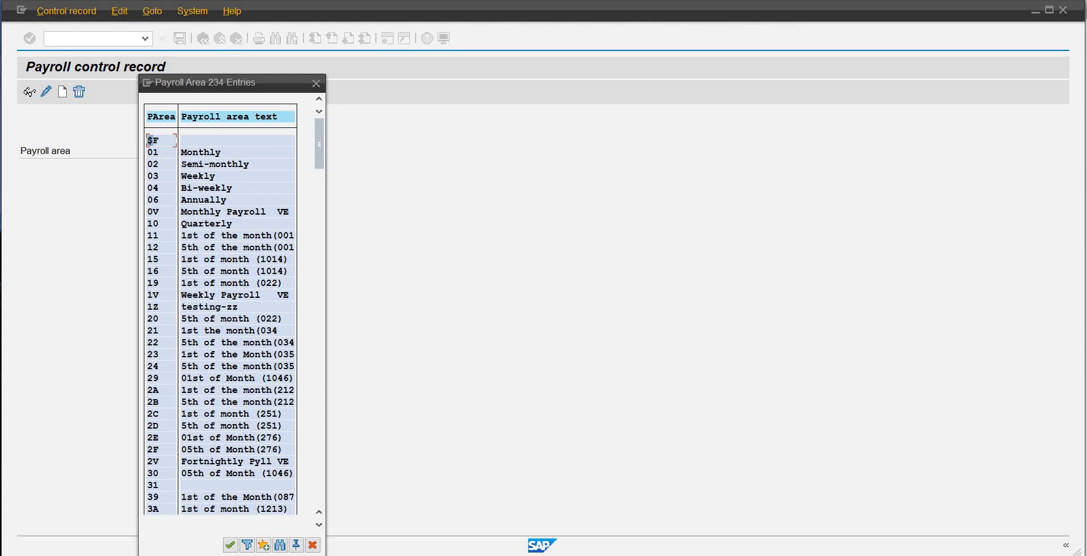
pyautogui.click(280, 538)
pyautogui.click(282, 546)
pyautogui.click(281, 545)
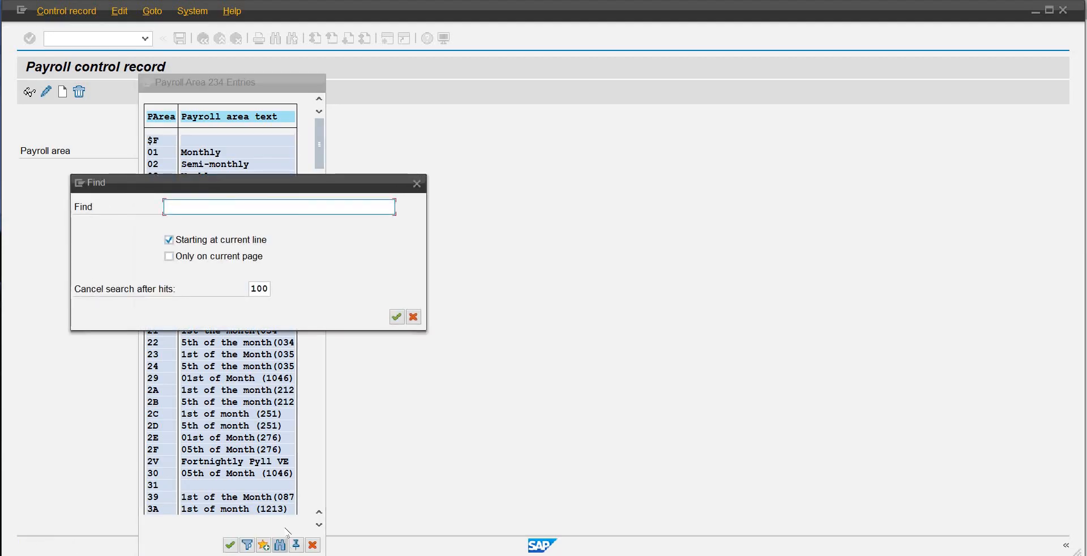
pyautogui.write('pk')
pyautogui.press('Return')
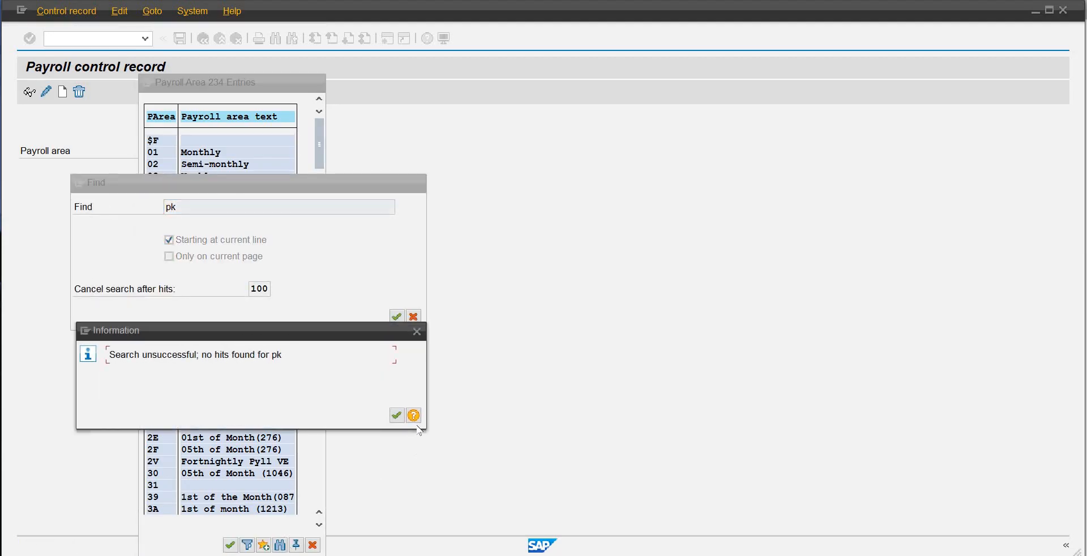
pyautogui.click(417, 331)
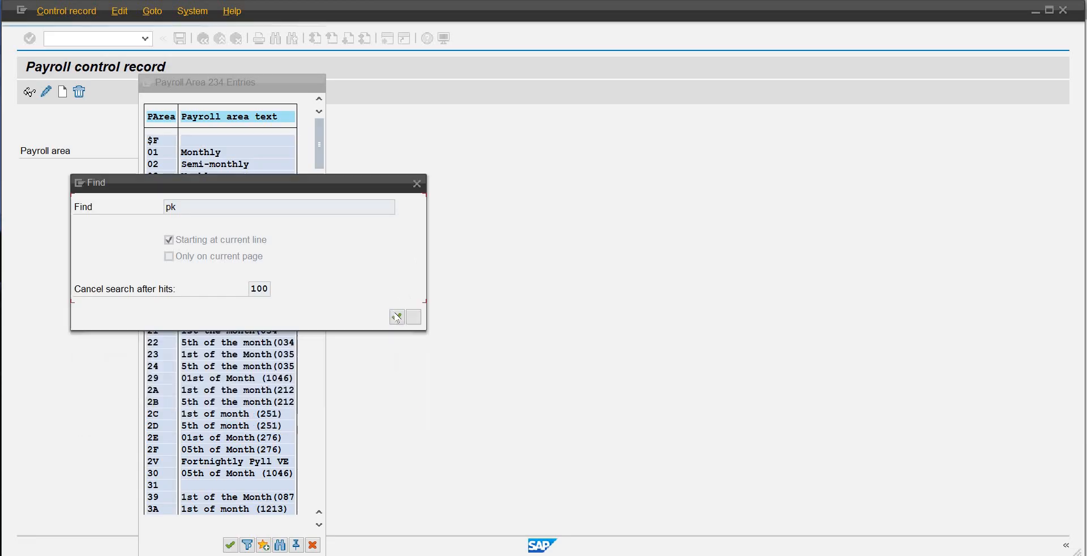
pyautogui.click(414, 316)
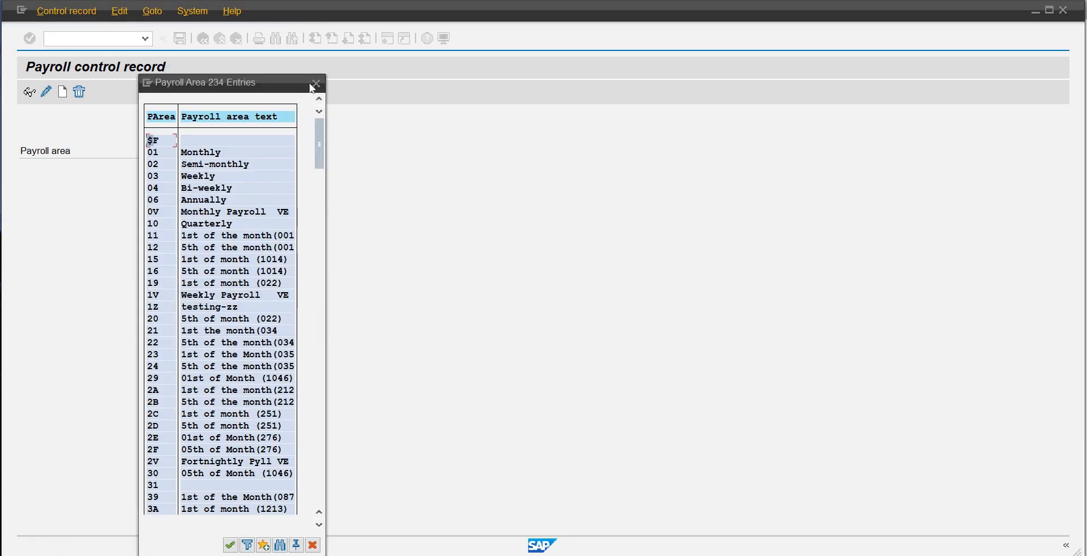
pyautogui.press('Escape')
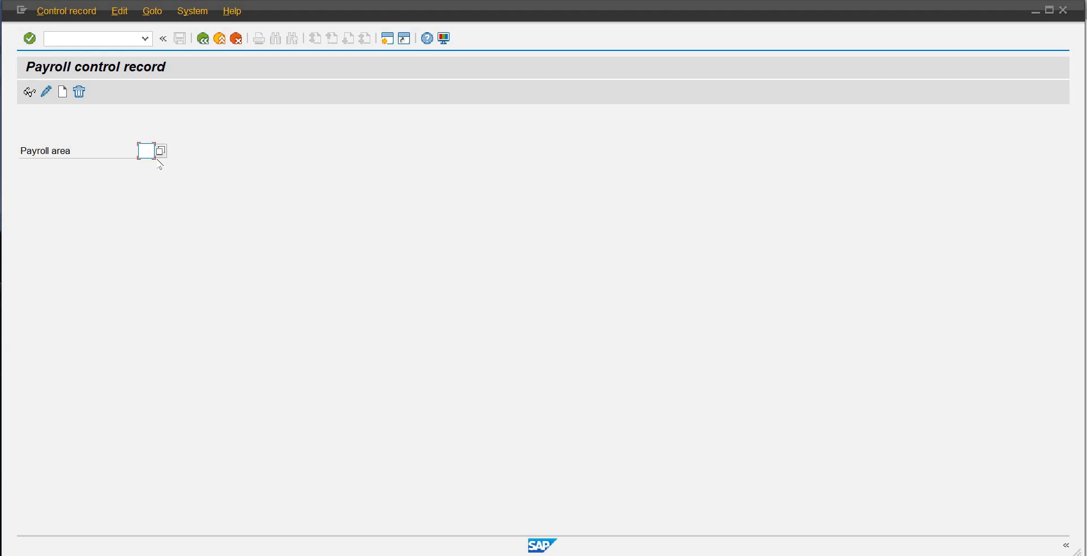
# Step: Try to create a payroll control record for payroll area OB
pyautogui.write('P')
pyautogui.press('BackSpace')
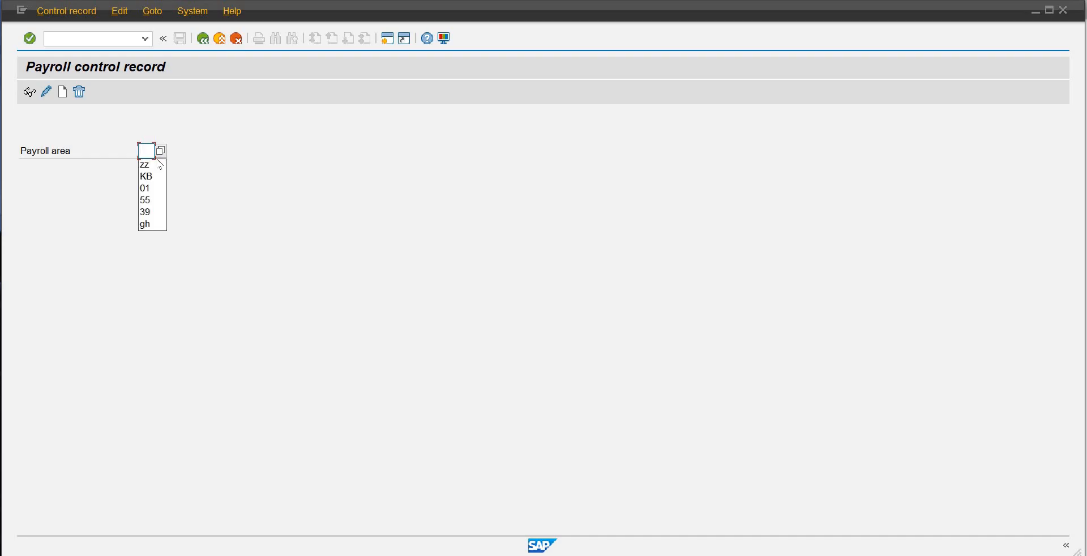
pyautogui.write('OB')
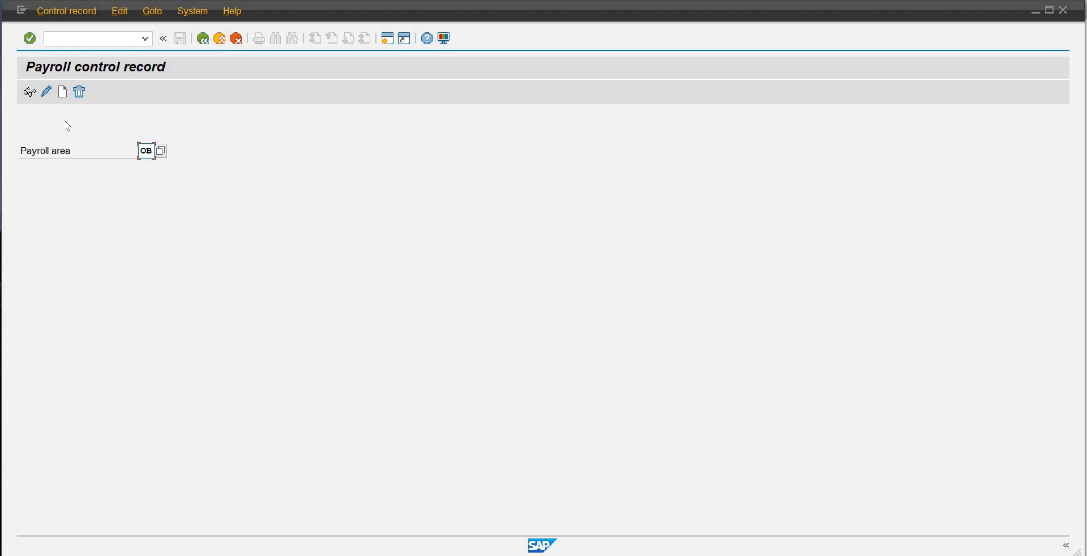
pyautogui.click(66, 91)
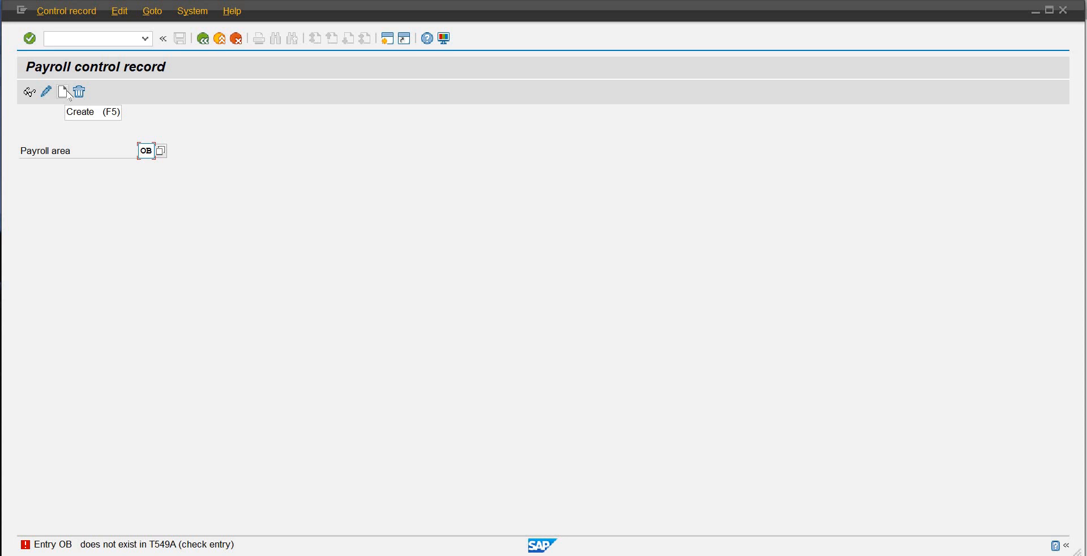
# Step: Open the detailed help for the error message and copy the table name T549A from it
pyautogui.click(163, 545)
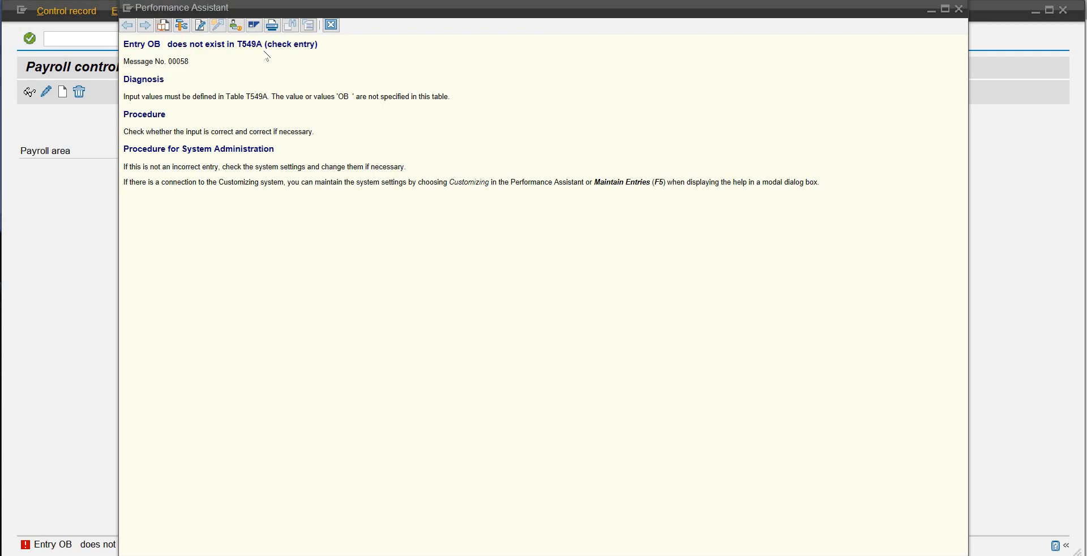
pyautogui.moveTo(264, 44); pyautogui.dragTo(238, 44)
pyautogui.rightClick(248, 48)
pyautogui.click(277, 67)
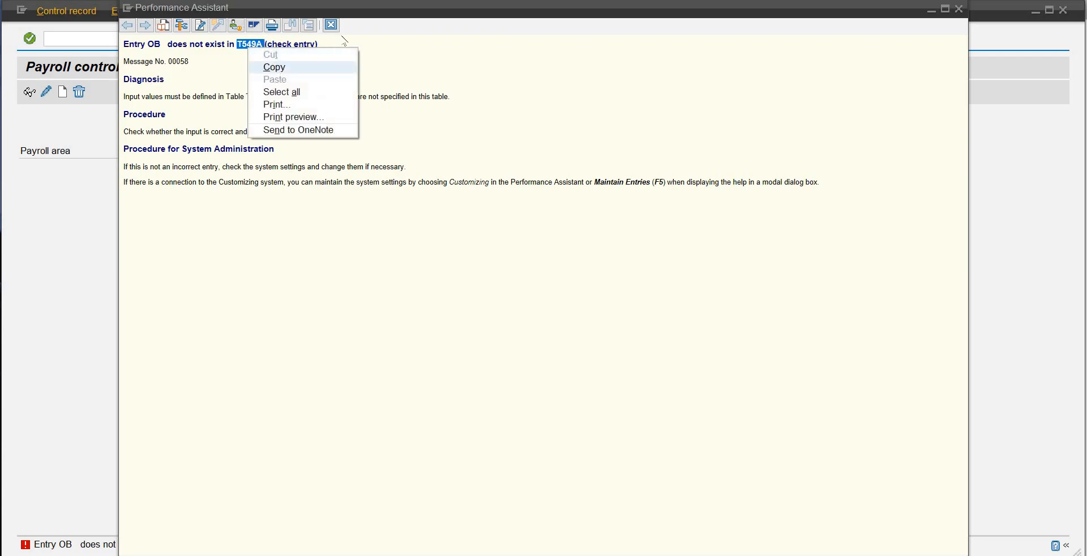
# Step: Close the error help and open table view maintenance with transaction SM30 in a new session
pyautogui.click(331, 25)
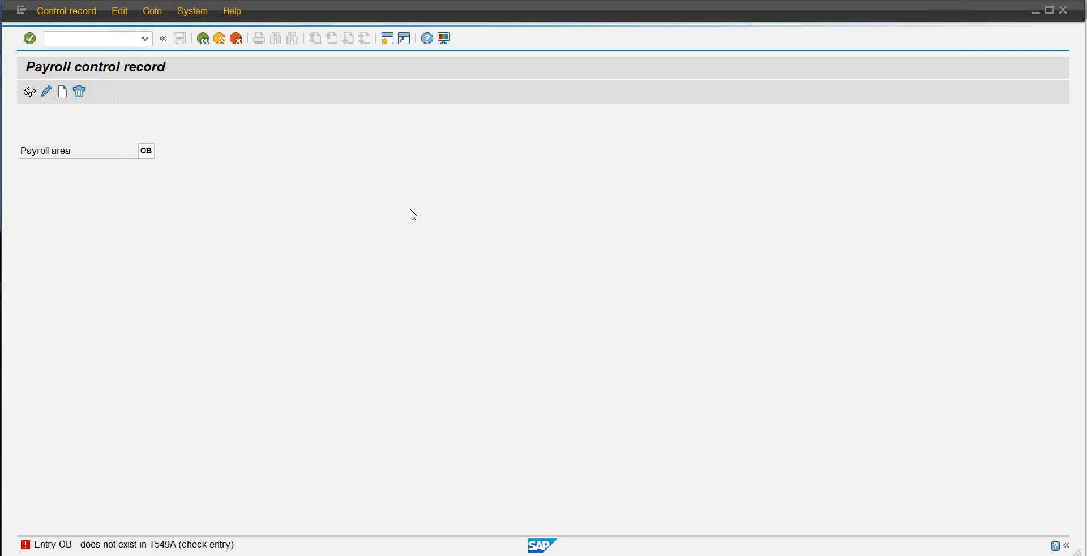
pyautogui.click(385, 43)
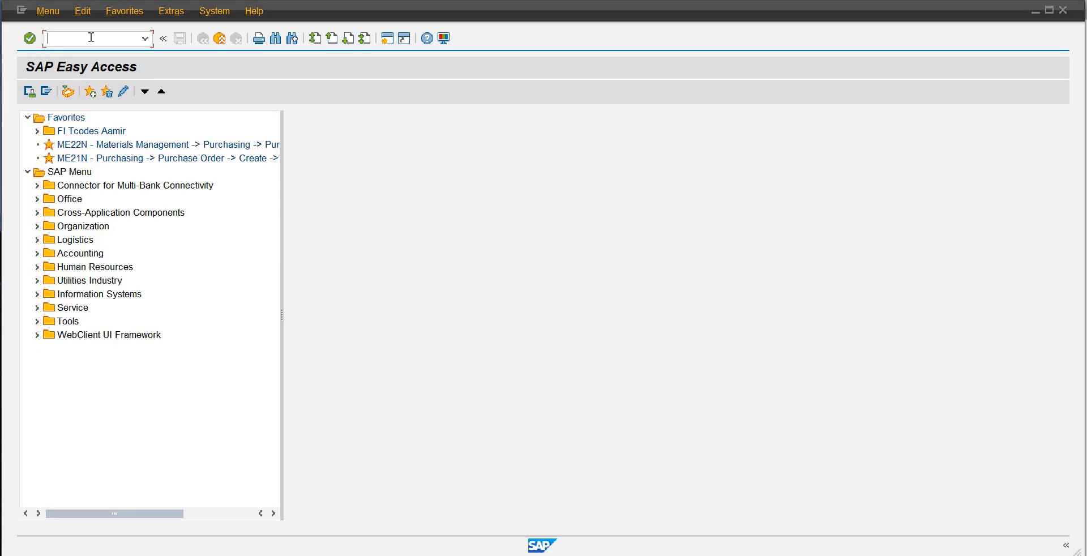
pyautogui.write('sm30')
pyautogui.press('Return')
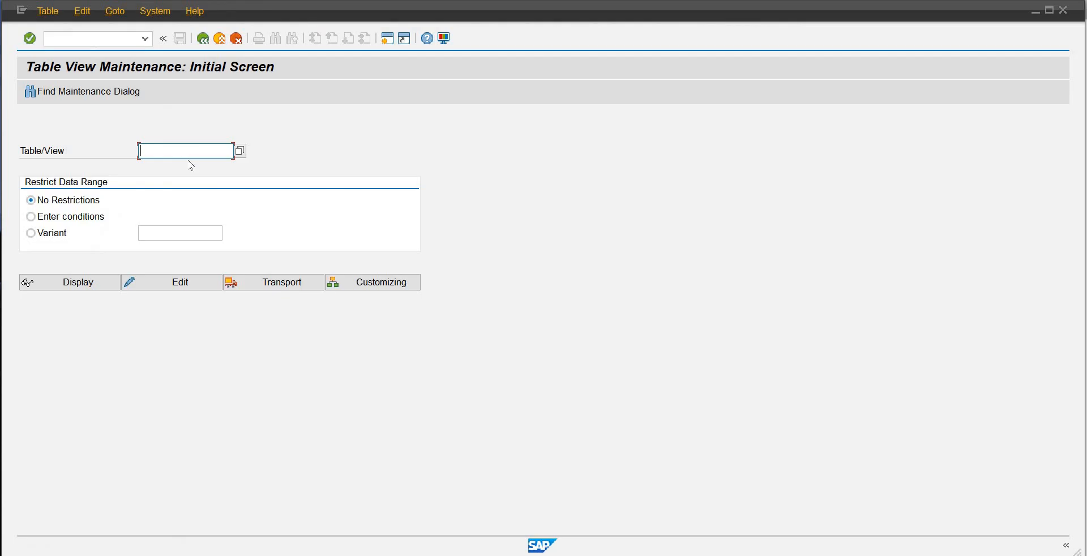
# Step: Open the maintenance view V_T549A for editing
pyautogui.write('V')
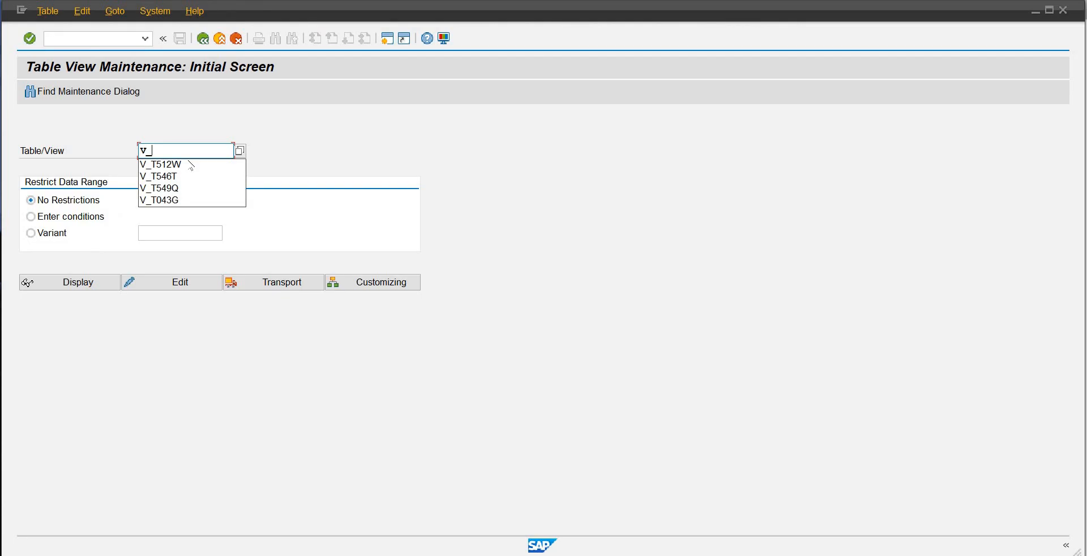
pyautogui.write('_T549A')
pyautogui.click(167, 286)
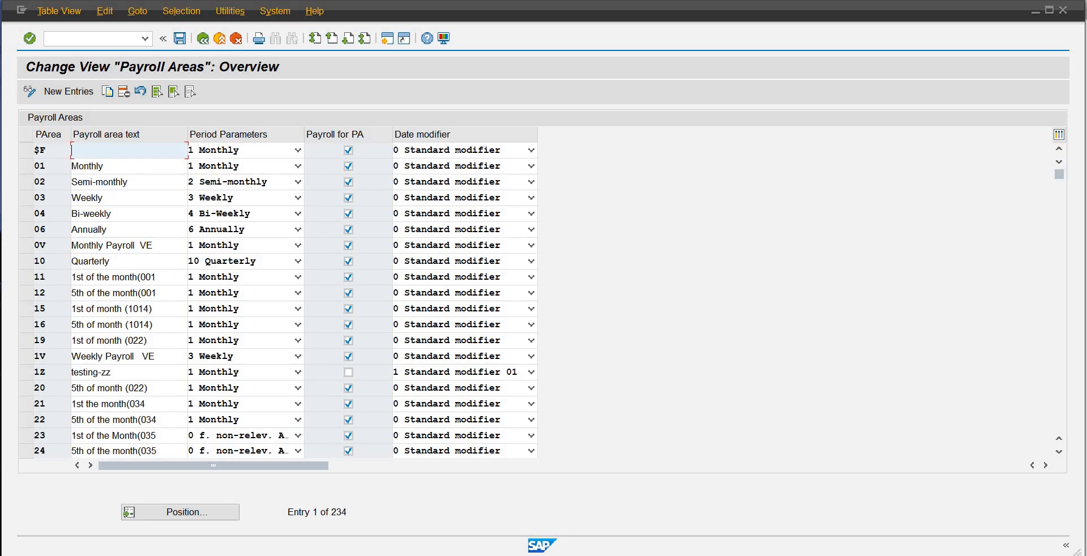
# Step: Switch to the payroll control record session and check the entry OB again
pyautogui.moveTo(632, 555)
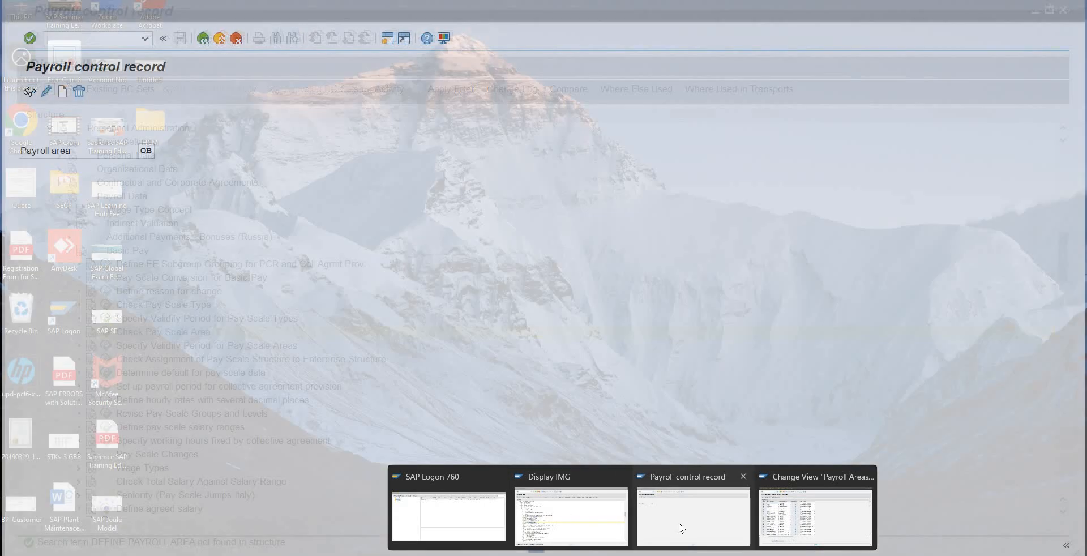
pyautogui.click(681, 528)
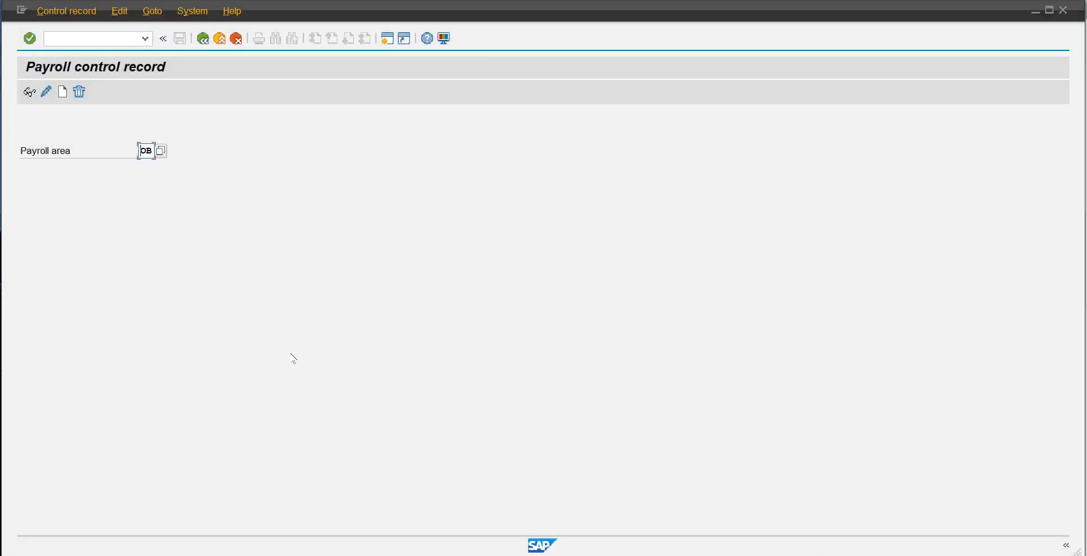
pyautogui.press('Return')
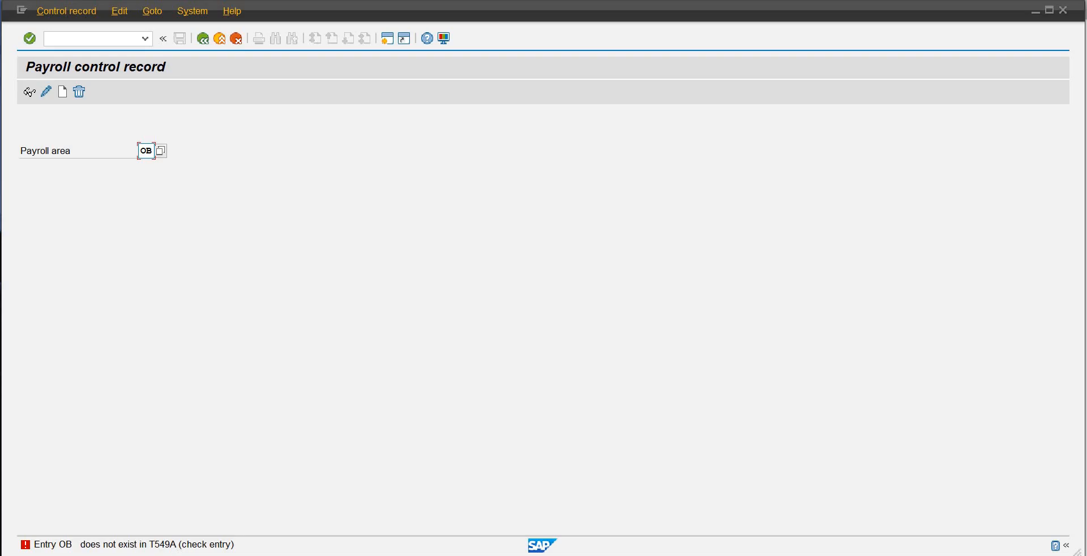
# Step: Switch back to the Payroll Areas view and start a new entry with payroll area code OB
pyautogui.moveTo(534, 551)
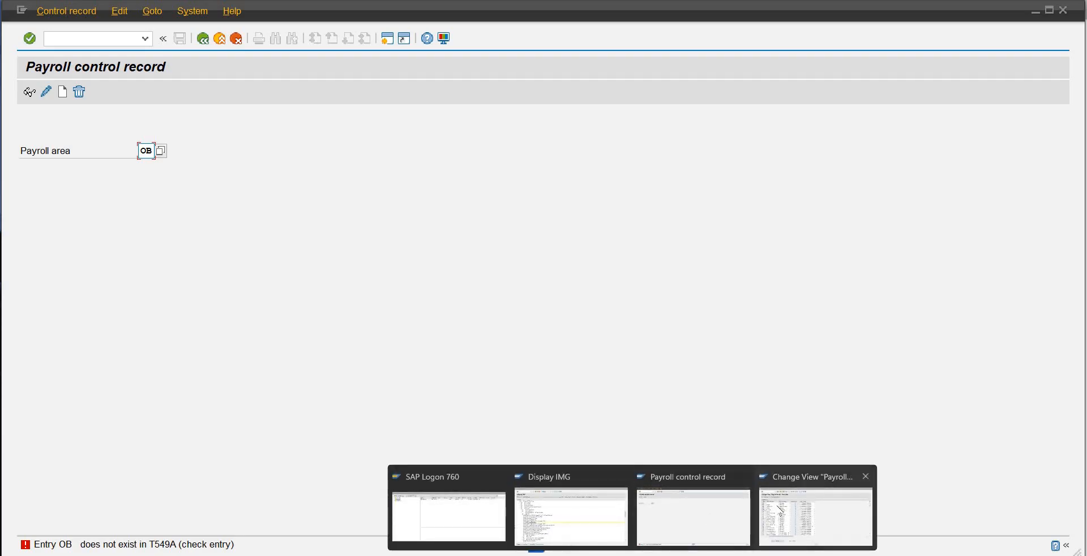
pyautogui.click(815, 504)
pyautogui.click(65, 91)
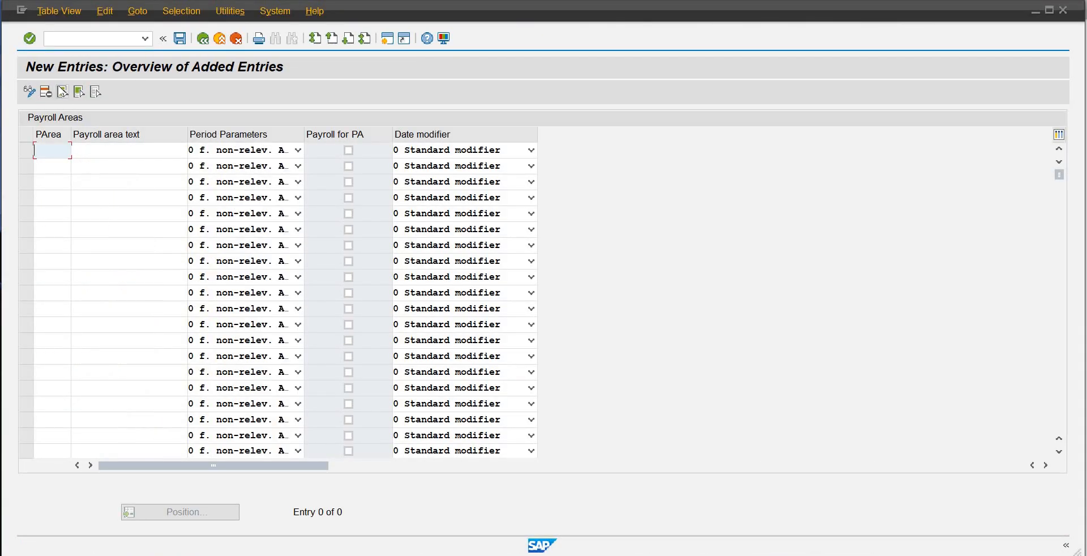
pyautogui.write('OB')
pyautogui.press('Tab')
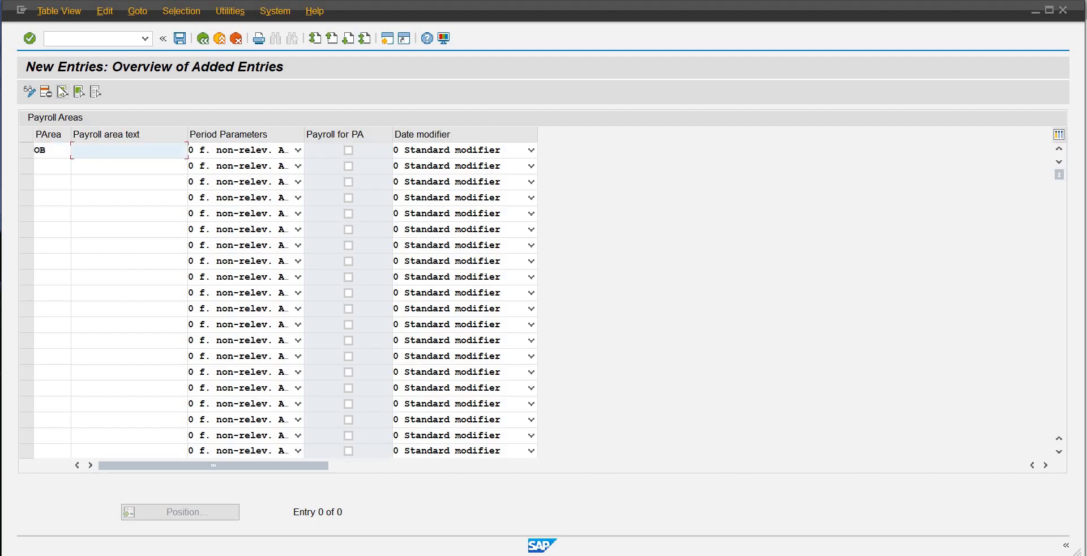
# Step: Set the payroll area text of entry OB to Pakistan-SAP-OB01
pyautogui.write('Pkasi')
pyautogui.press('BackSpace')
pyautogui.press('BackSpace')
pyautogui.press('BackSpace')
pyautogui.write('akistan-SAP-OB01')
pyautogui.press('Tab')
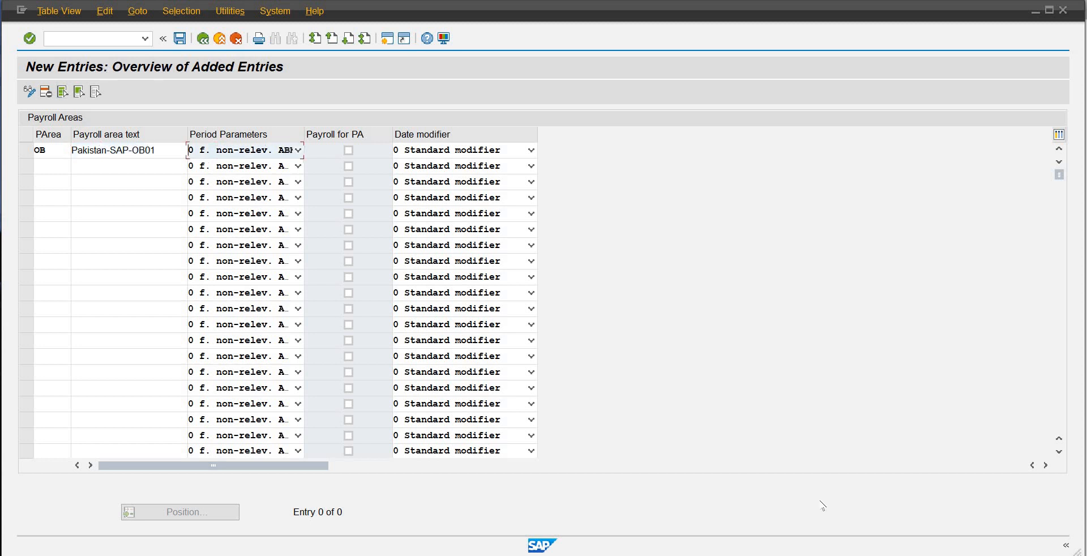
# Step: Set the period parameters of payroll area OB to 97 Islamic Calendar
pyautogui.click(299, 151)
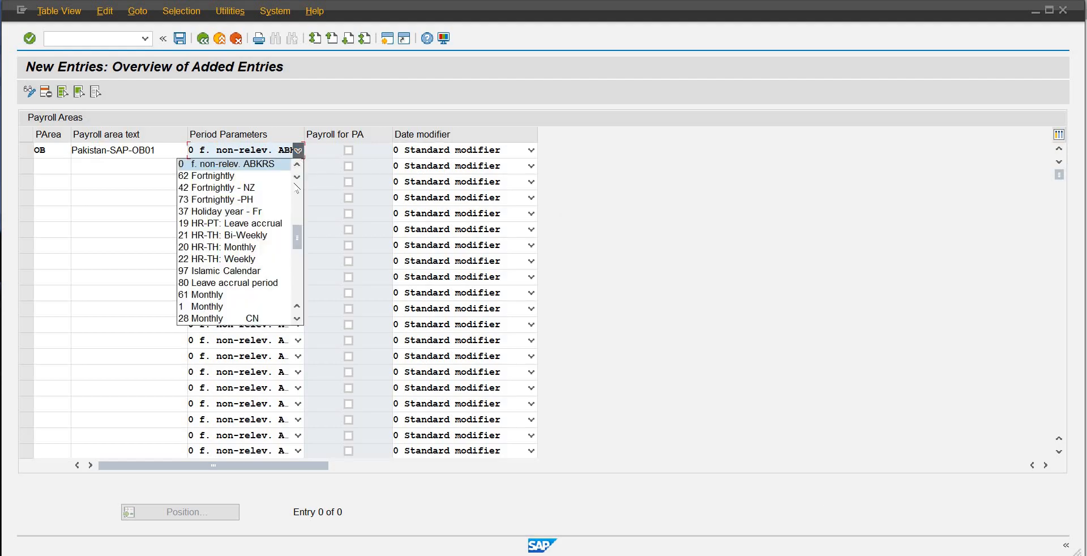
pyautogui.moveTo(301, 244); pyautogui.dragTo(295, 269)
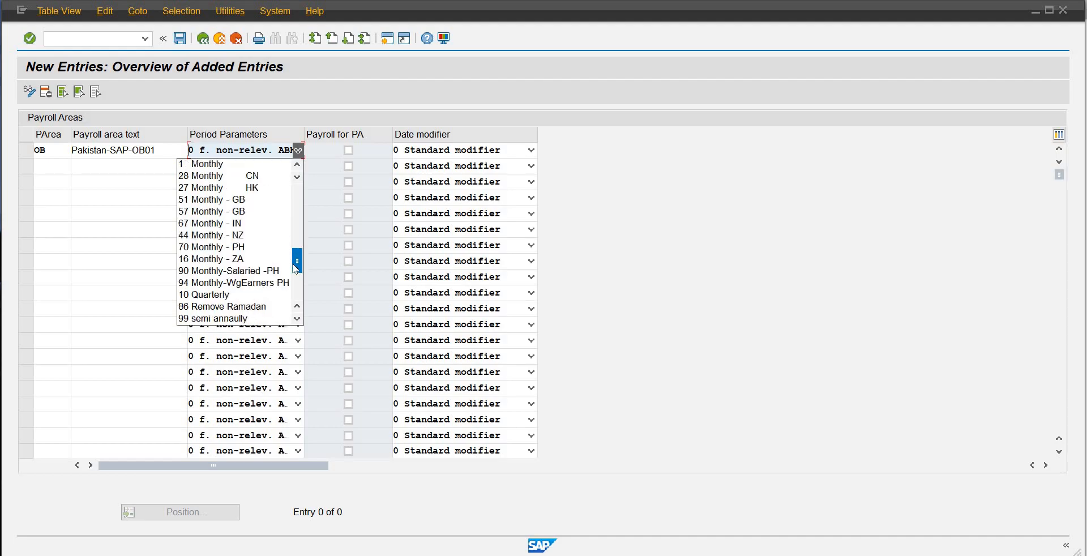
pyautogui.moveTo(296, 268); pyautogui.dragTo(292, 307)
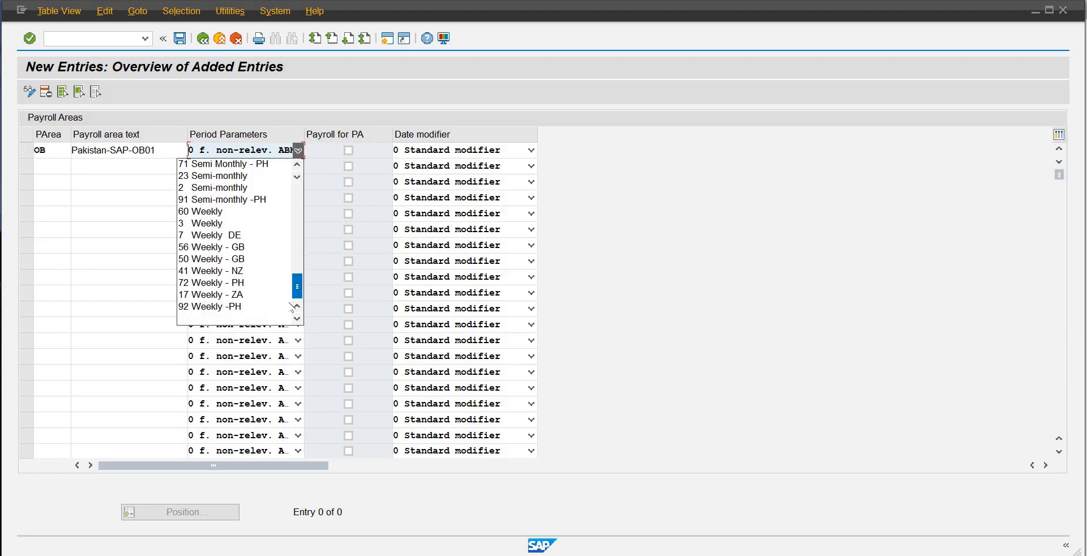
pyautogui.scroll(2, 295, 281)
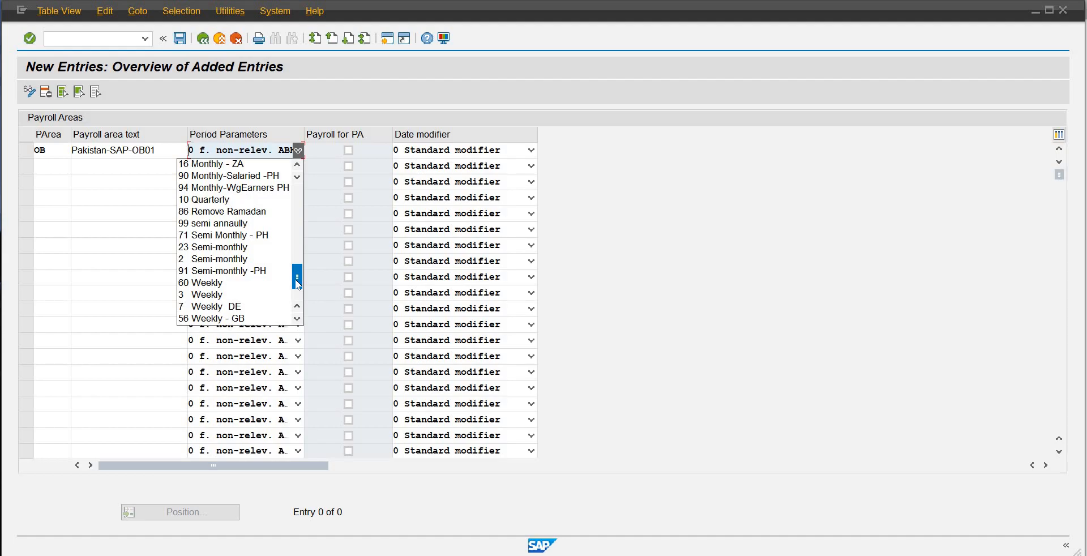
pyautogui.moveTo(296, 283); pyautogui.dragTo(296, 305)
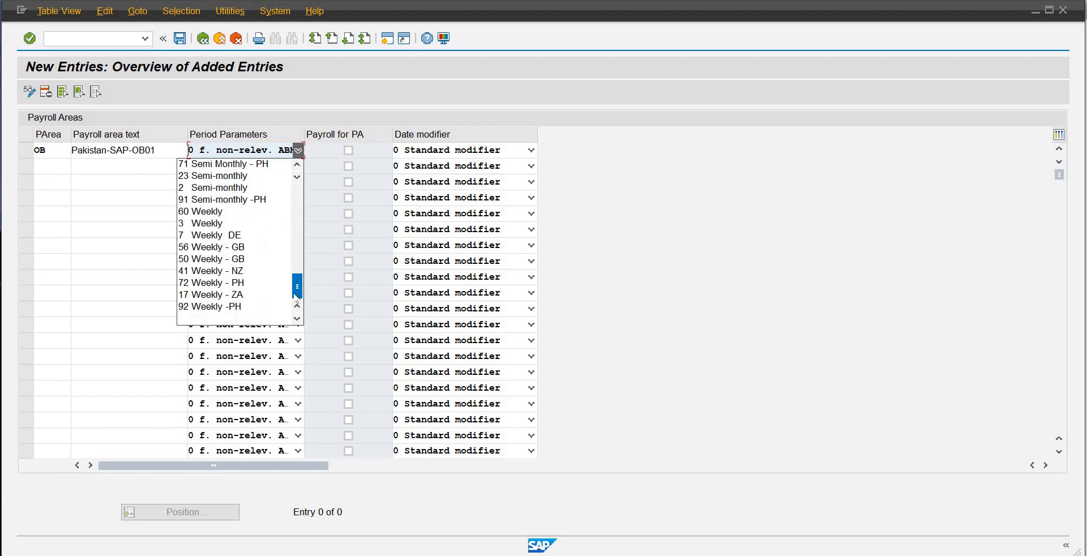
pyautogui.moveTo(296, 300); pyautogui.dragTo(297, 253)
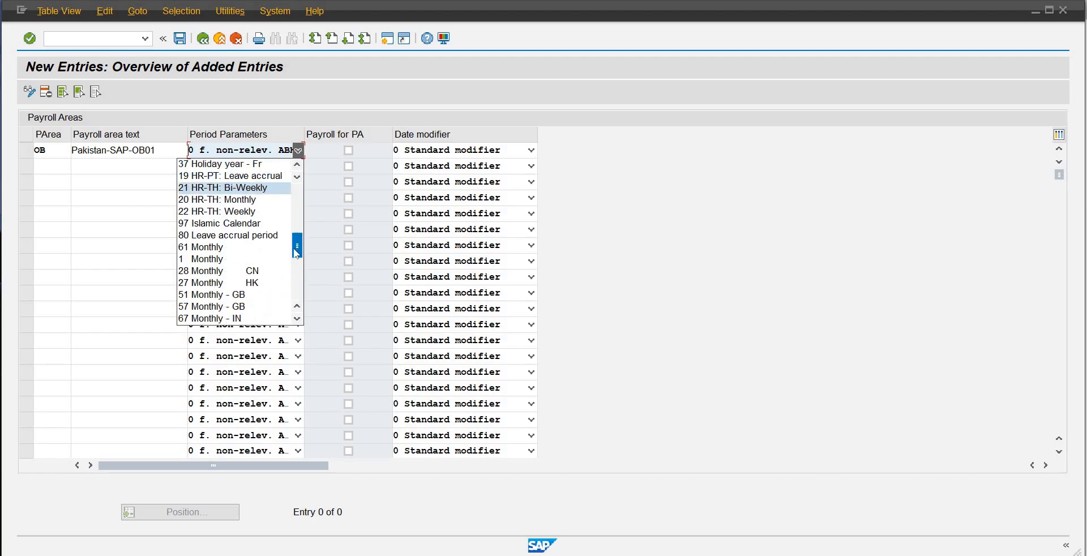
pyautogui.click(273, 224)
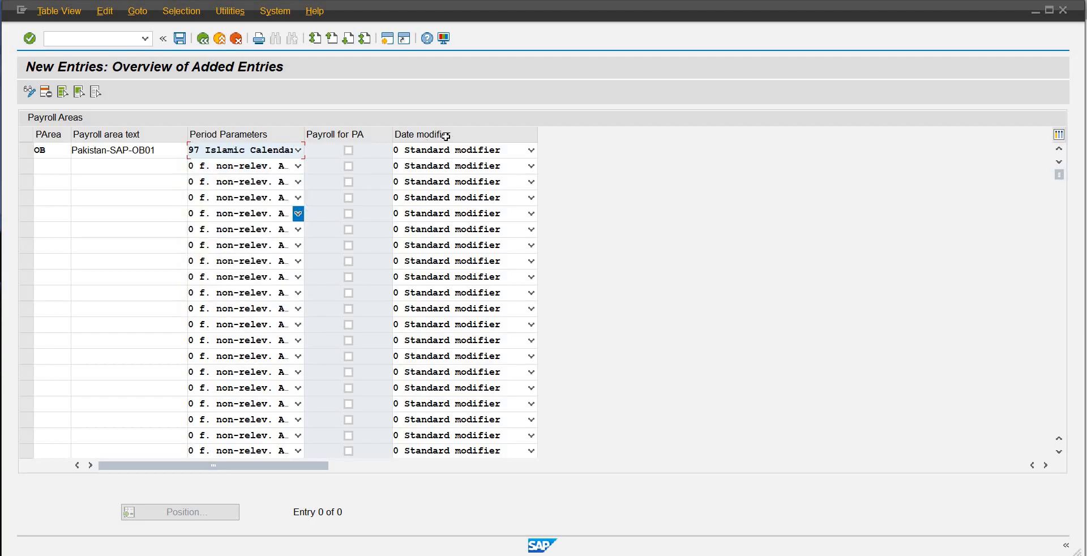
# Step: Set the date modifier of payroll area OB to 1 Standard modifier 01 and save the new entry
pyautogui.click(531, 150)
pyautogui.click(483, 176)
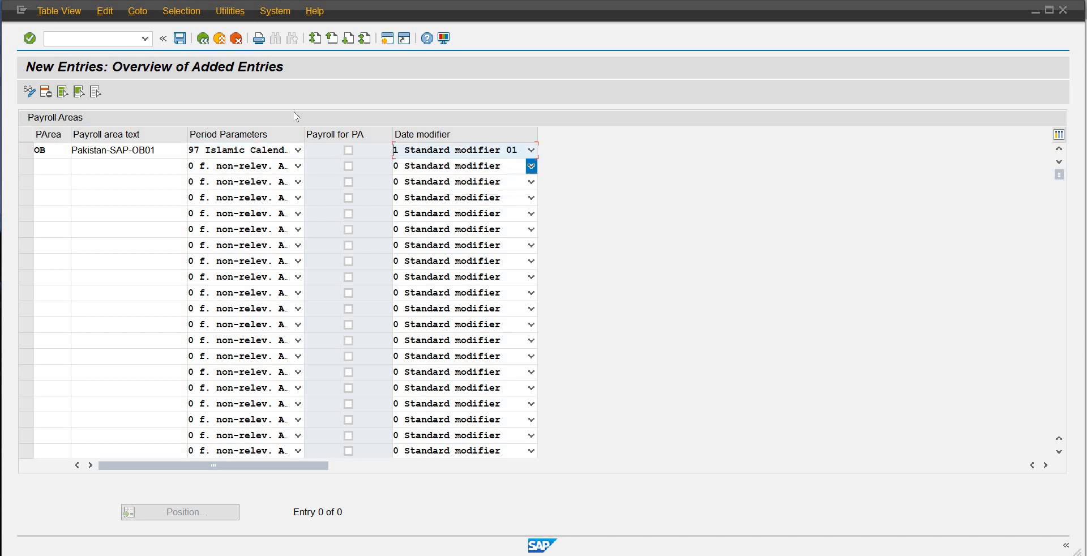
pyautogui.press('Return')
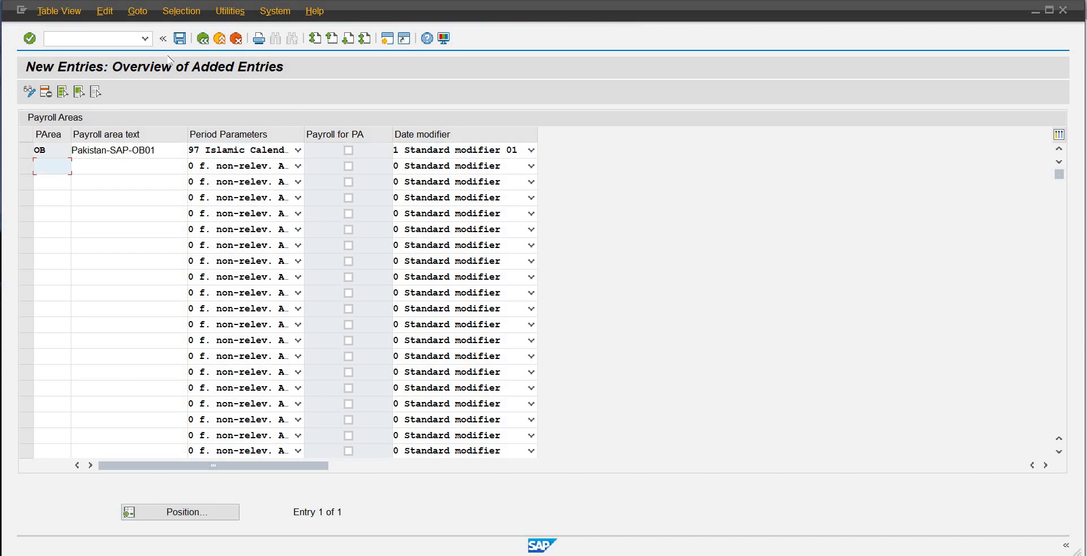
pyautogui.click(181, 38)
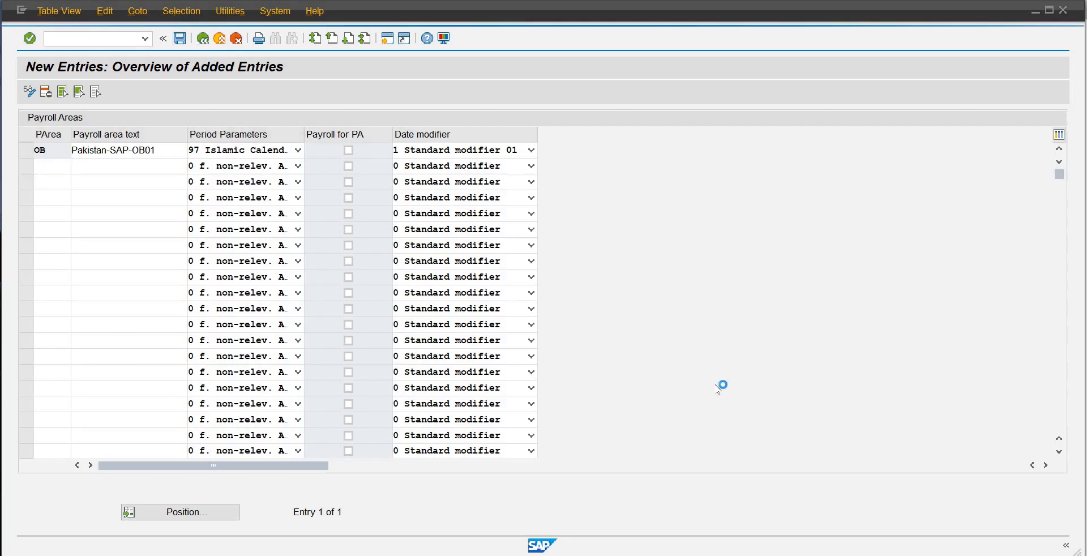
pyautogui.click(259, 250)
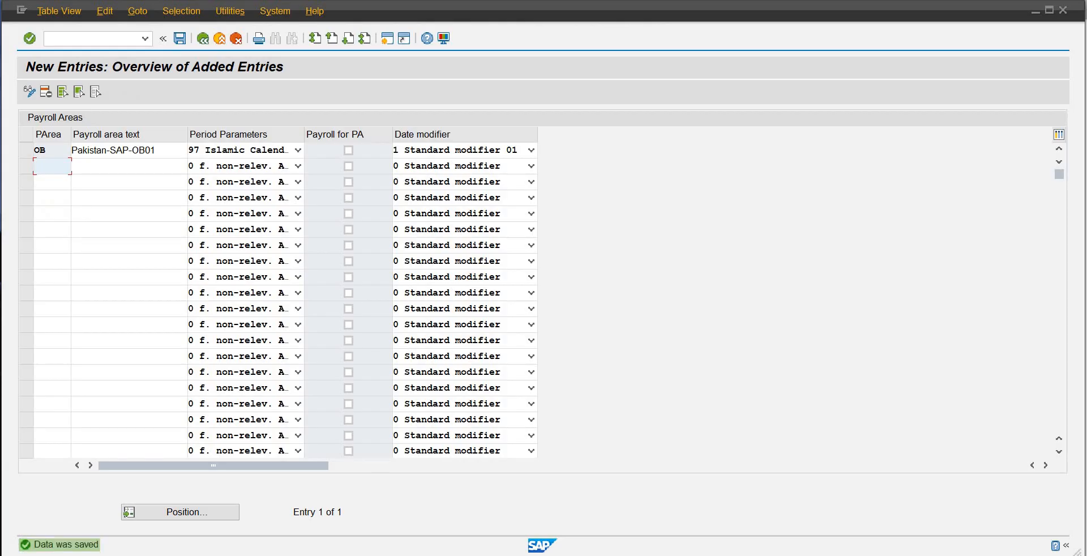
# Step: Switch to the payroll control record session, create a control record for payroll area OB and set the payroll period to 01 2025
pyautogui.moveTo(632, 555)
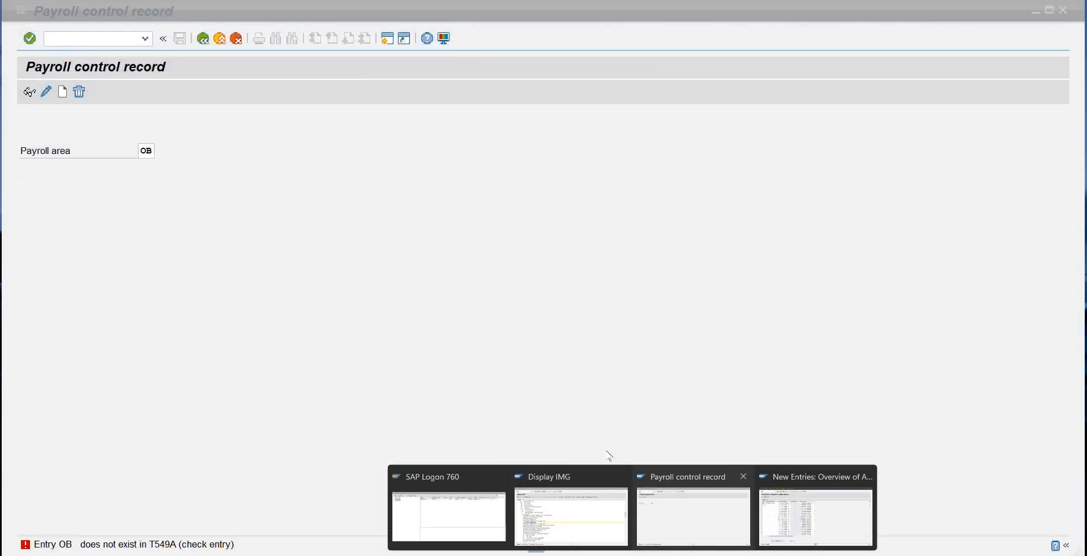
pyautogui.click(685, 512)
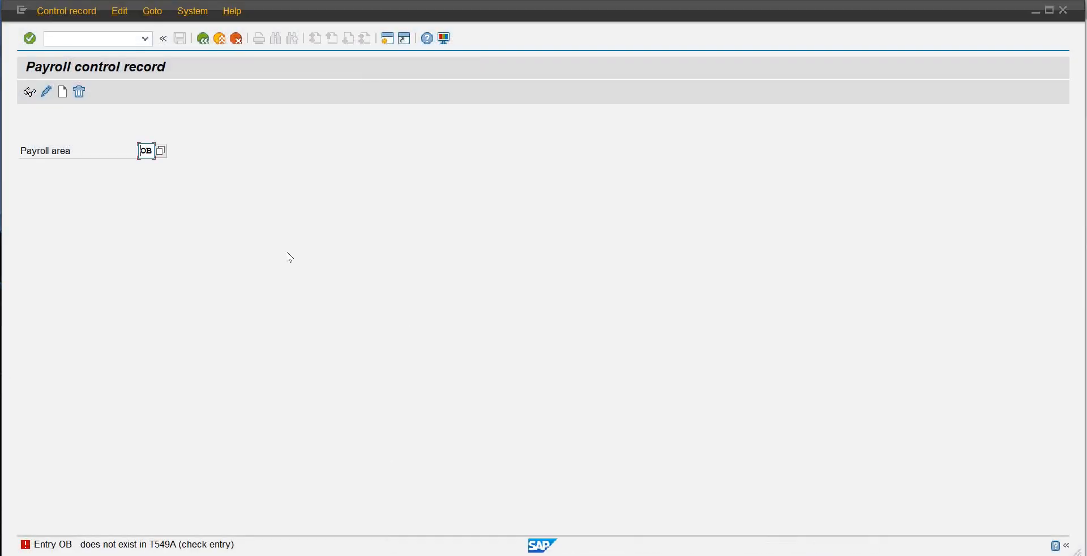
pyautogui.click(62, 92)
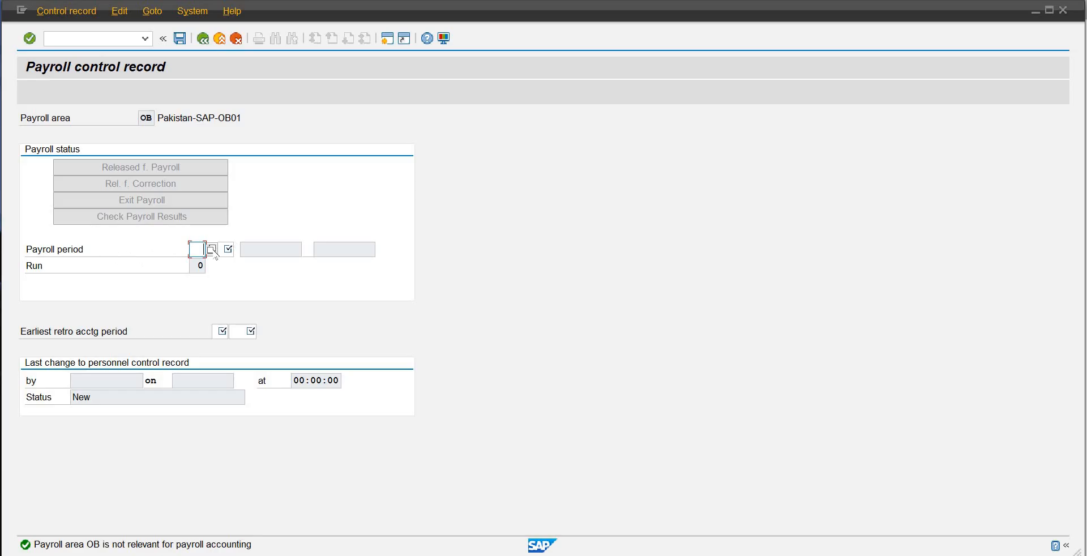
pyautogui.write('01')
pyautogui.press('Return')
pyautogui.write('2025')
pyautogui.press('Return')
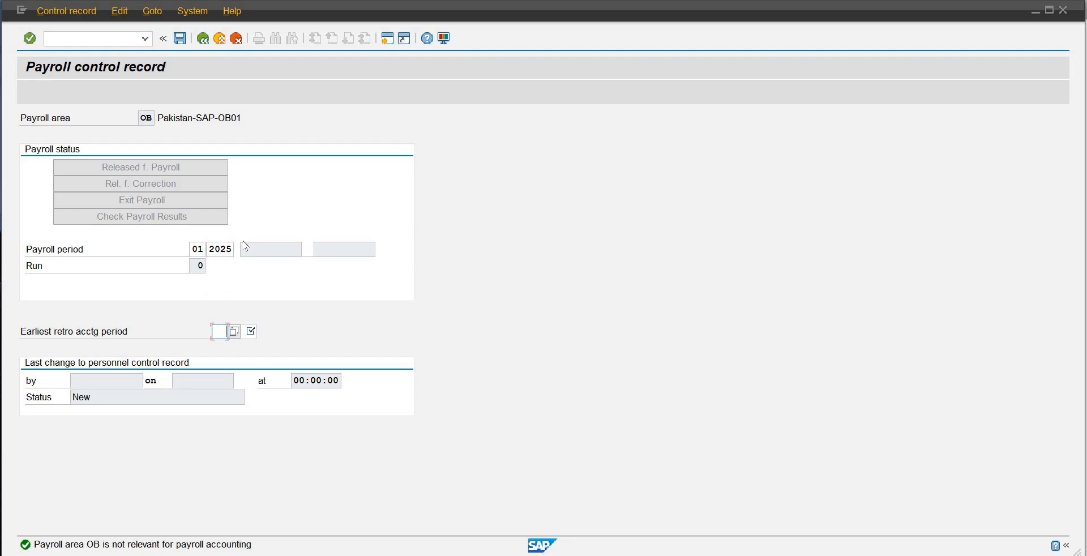
# Step: Set the earliest retro accounting period to 01 2025 and submit the control record entries for checking
pyautogui.write('01')
pyautogui.press('Return')
pyautogui.write('2025')
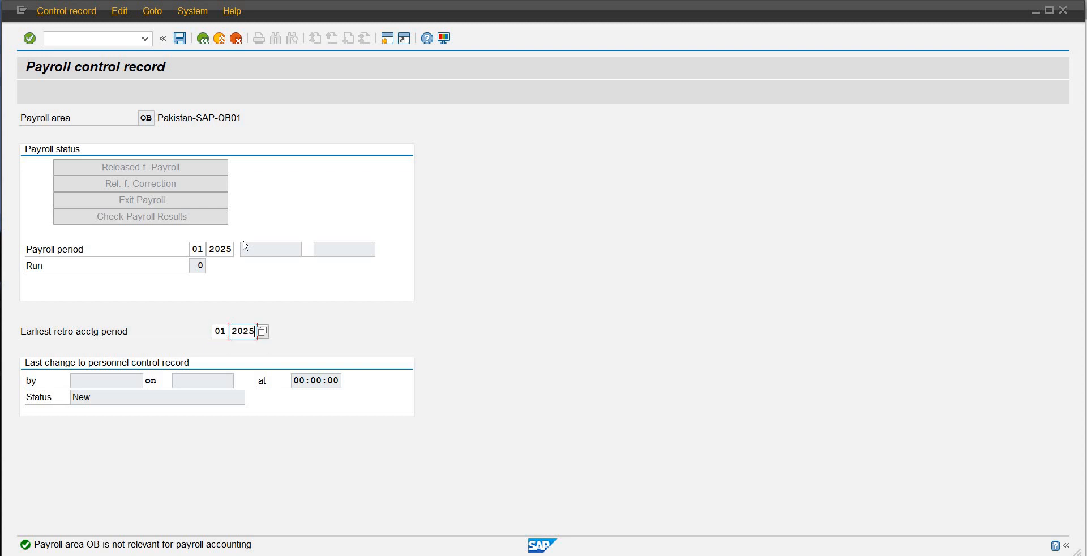
pyautogui.press('Return')
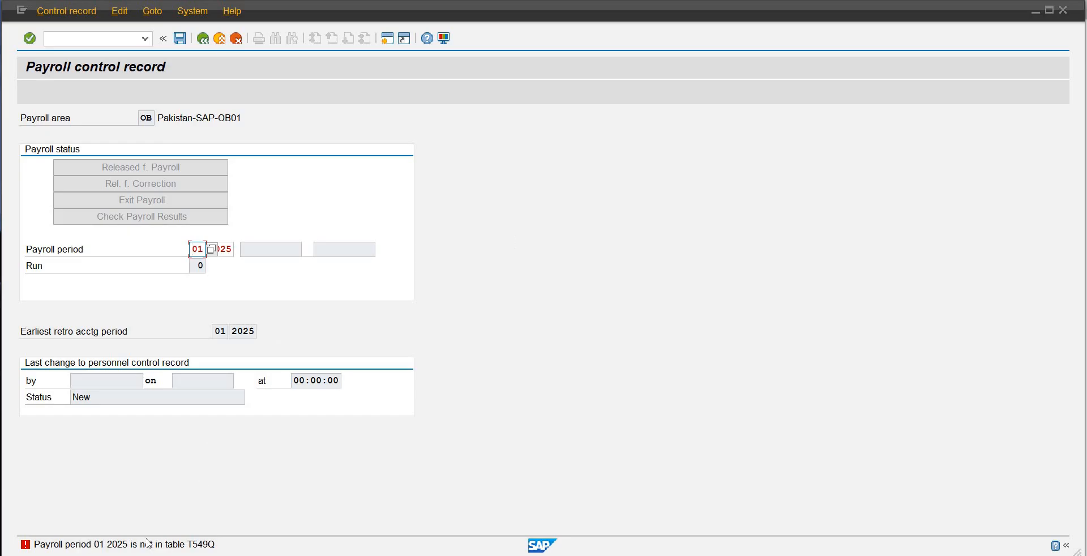
# Step: Open the detailed help for the payroll period error and select the table name T549Q in it
pyautogui.doubleClick(202, 545)
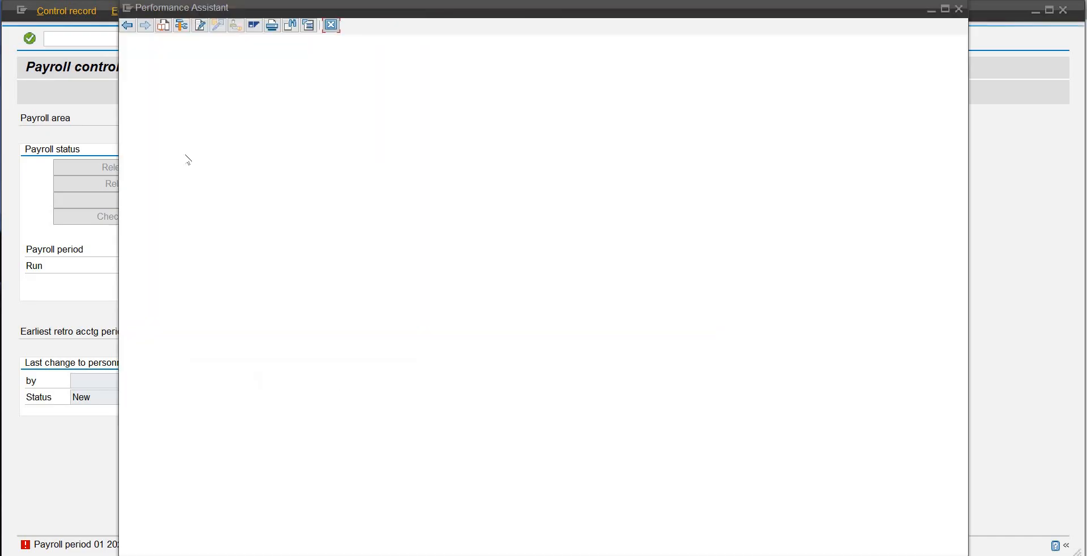
pyautogui.doubleClick(282, 46)
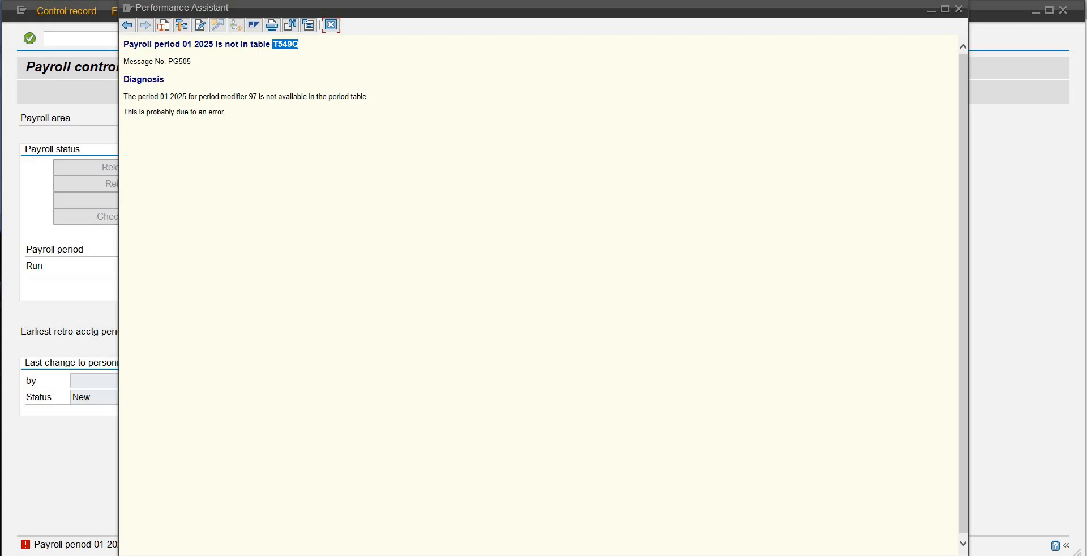
# Step: Switch to the payroll areas session and return to the initial screen of table view maintenance
pyautogui.moveTo(536, 553)
pyautogui.click(672, 542)
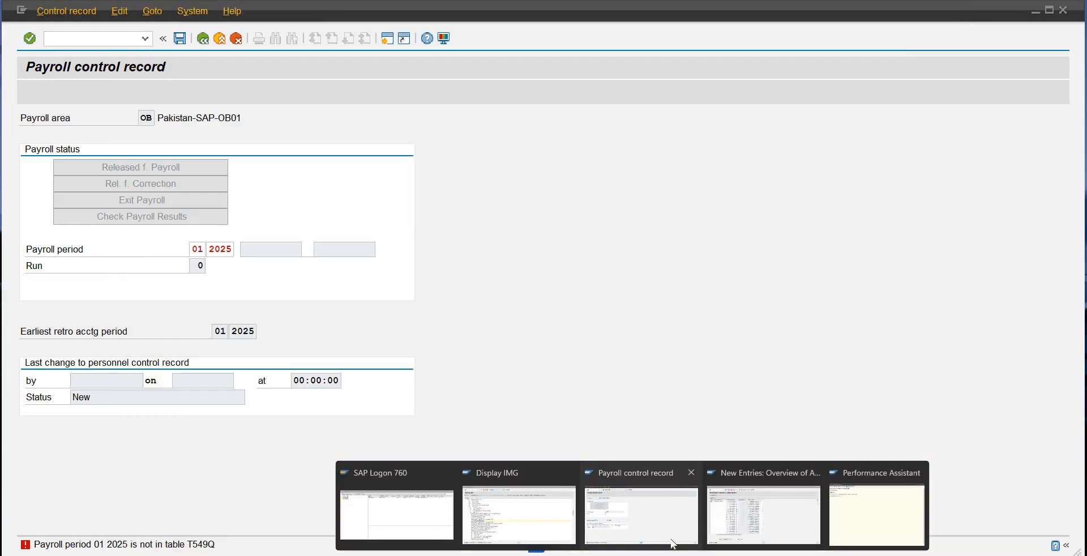
pyautogui.click(734, 510)
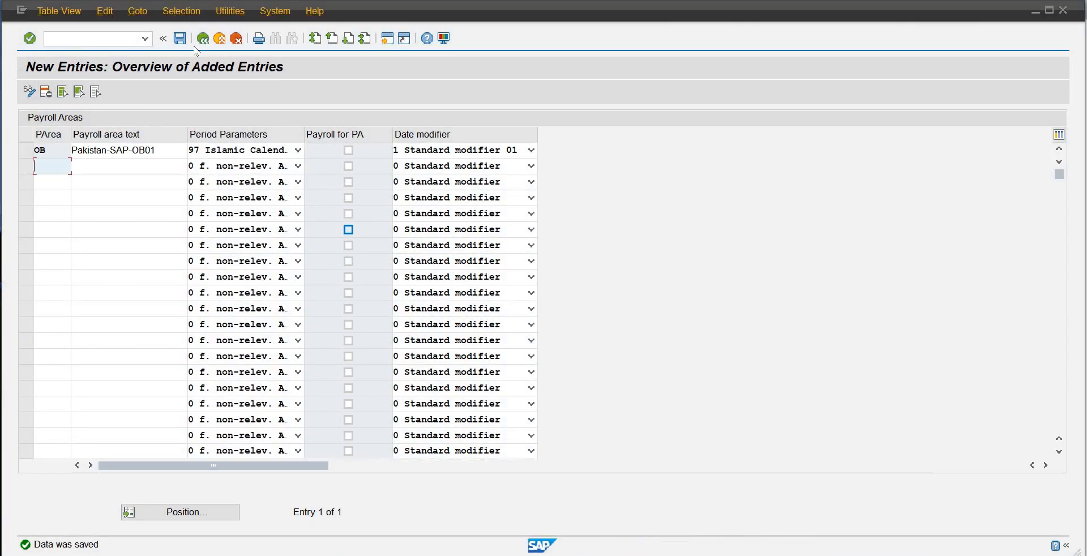
pyautogui.click(204, 39)
pyautogui.click(199, 39)
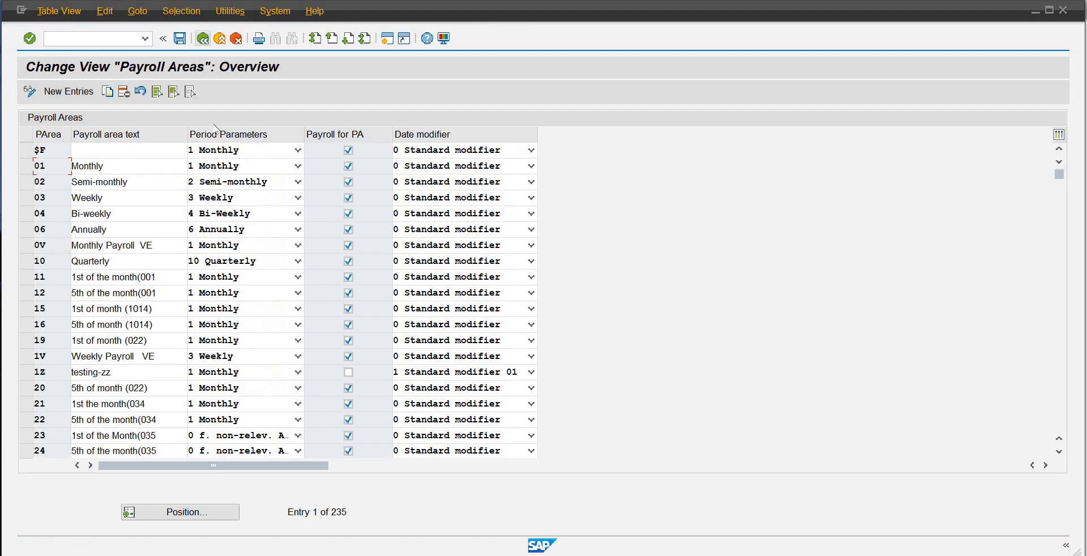
pyautogui.click(199, 40)
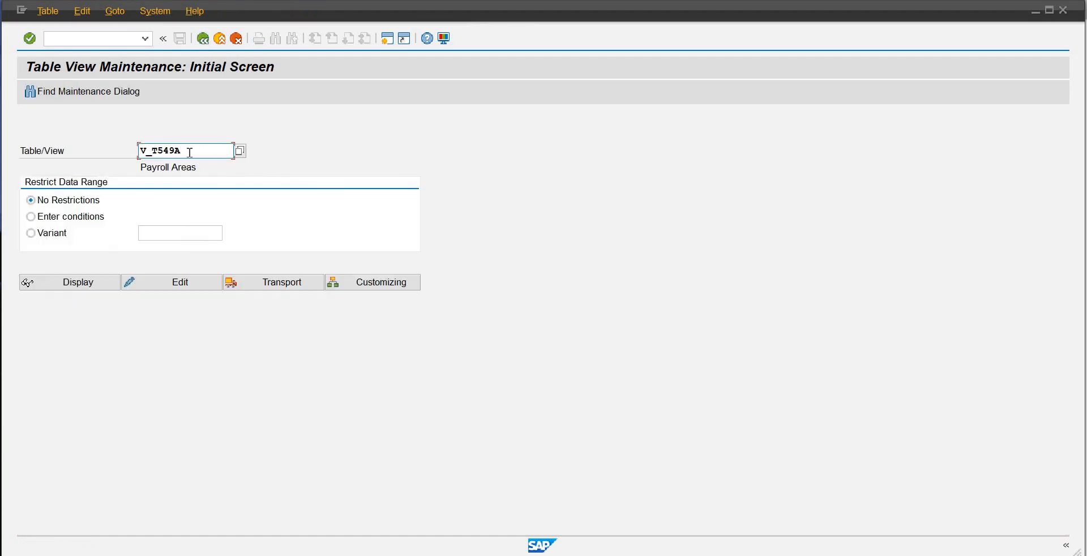
# Step: Open table view V_T549Q for maintenance from the initial screen
pyautogui.press('BackSpace')
pyautogui.press('BackSpace')
pyautogui.press('BackSpace')
pyautogui.press('BackSpace')
pyautogui.press('BackSpace')
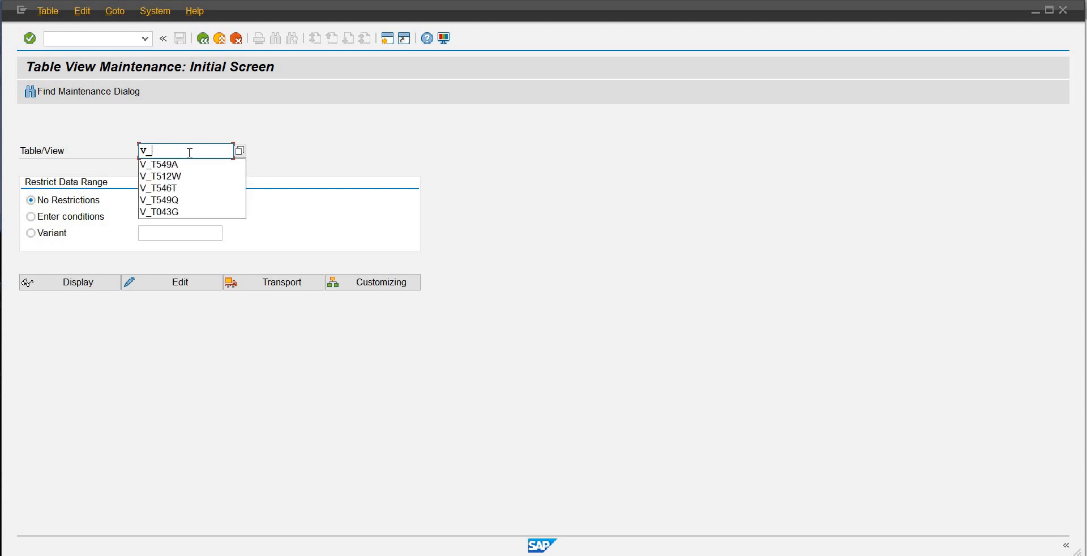
pyautogui.write('t549q')
pyautogui.press('Return')
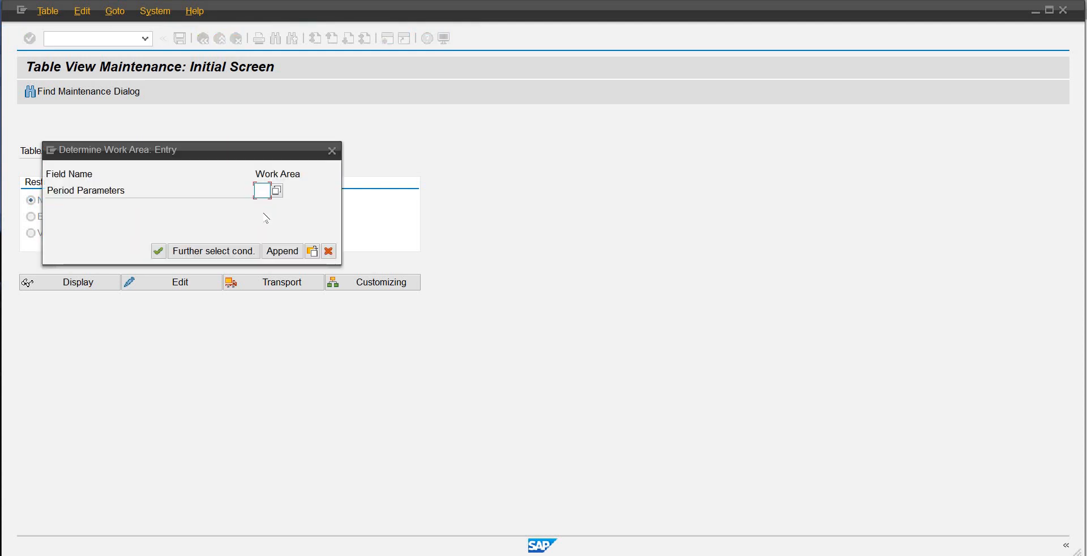
# Step: Start maintaining the value list of the Period Parameters work area without specifying a customizing project
pyautogui.click(278, 191)
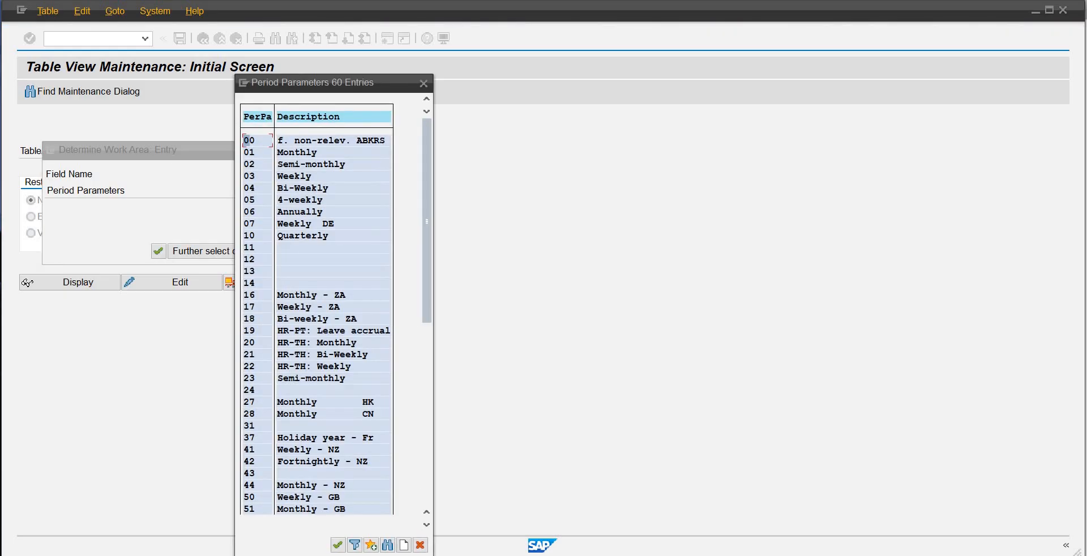
pyautogui.click(403, 544)
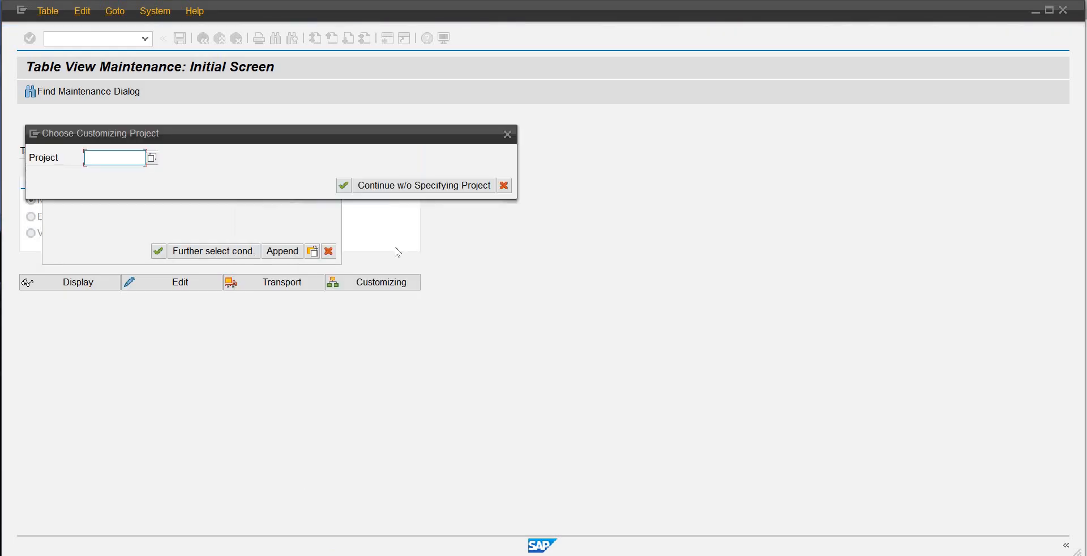
pyautogui.click(424, 187)
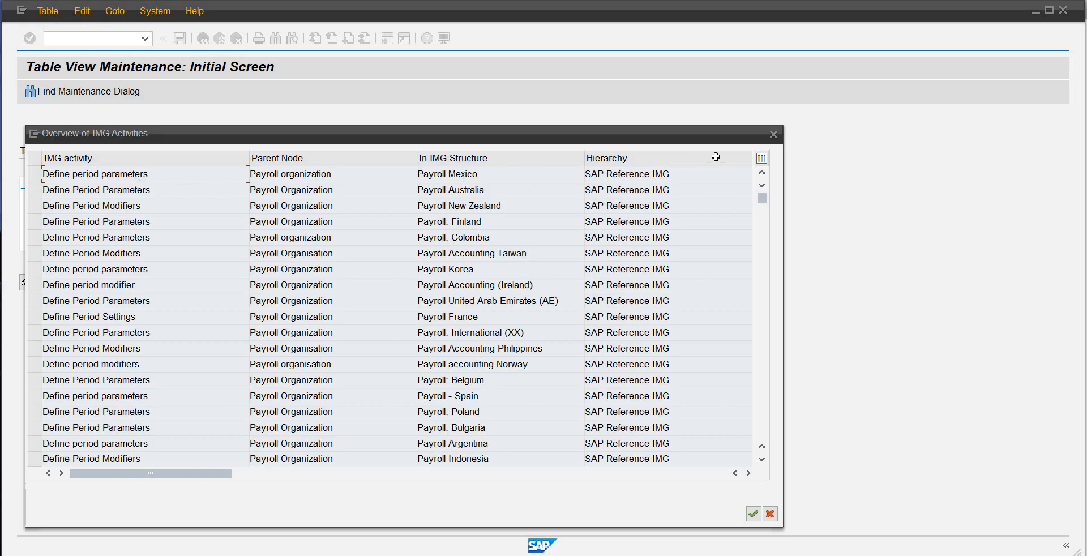
# Step: Find the Define Period Parameters activity with IMG structure Payroll in the IMG activities overview and open it
pyautogui.moveTo(744, 140); pyautogui.dragTo(742, 112)
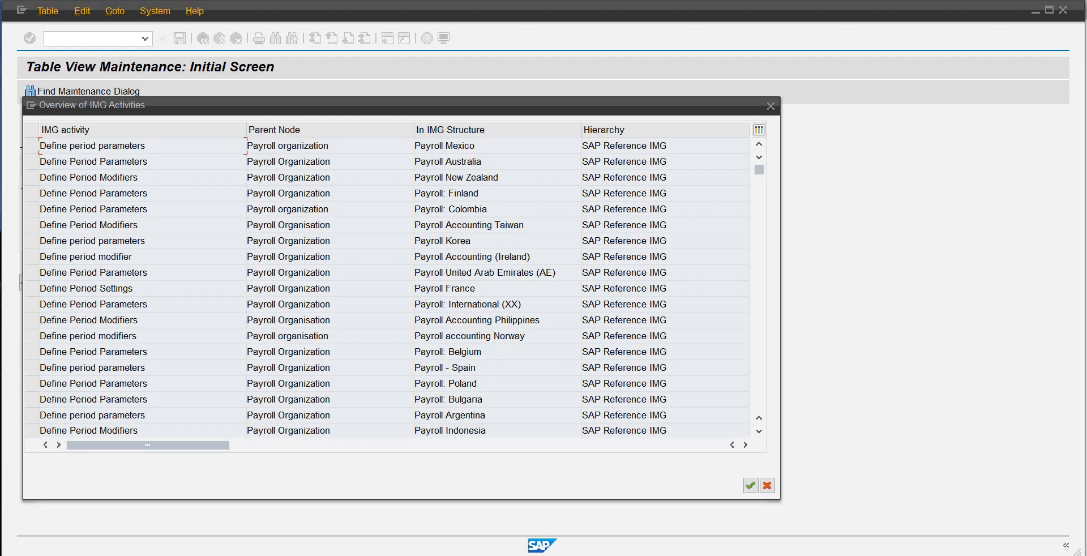
pyautogui.click(759, 431)
pyautogui.click(759, 432)
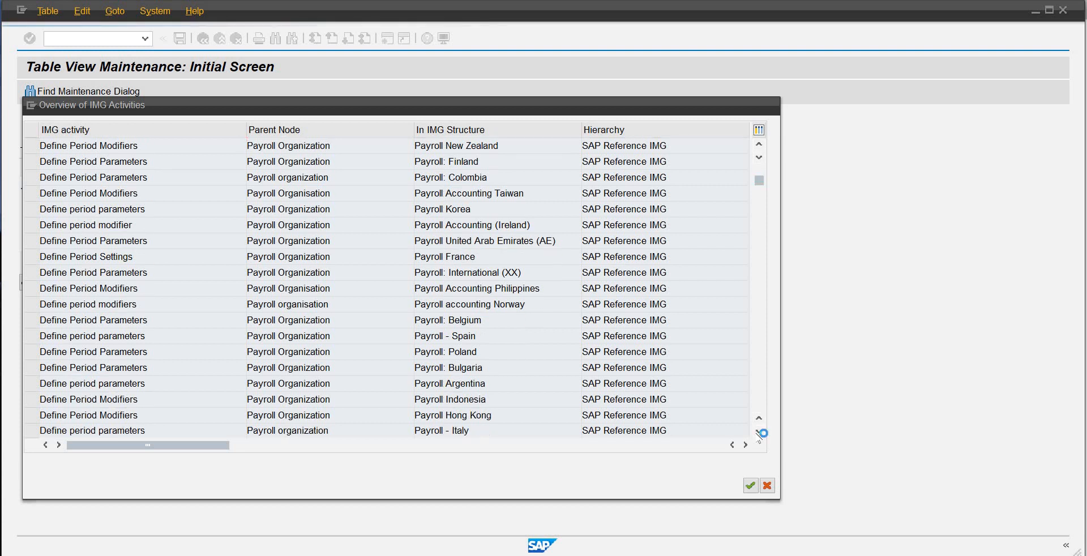
pyautogui.click(759, 432)
pyautogui.click(759, 431)
pyautogui.click(759, 432)
pyautogui.click(759, 431)
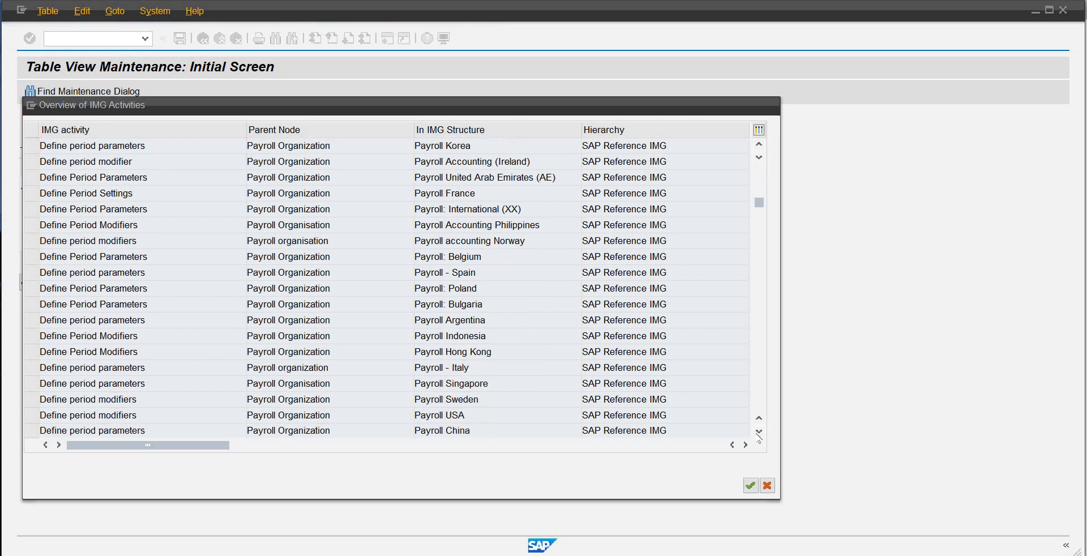
pyautogui.click(759, 431)
pyautogui.moveTo(760, 209); pyautogui.dragTo(719, 291)
pyautogui.scroll(10, 717, 288)
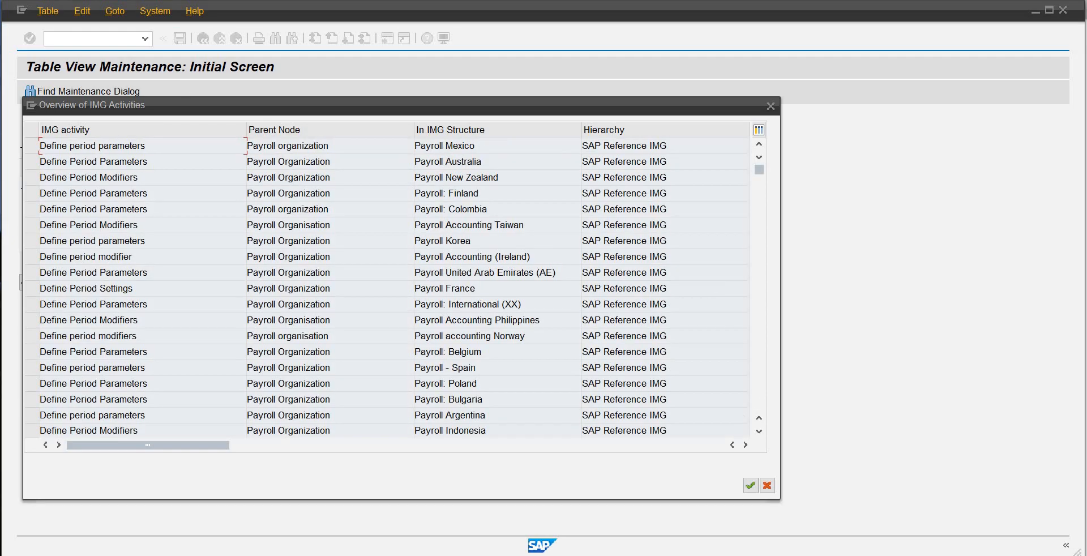
pyautogui.press('pagedown')
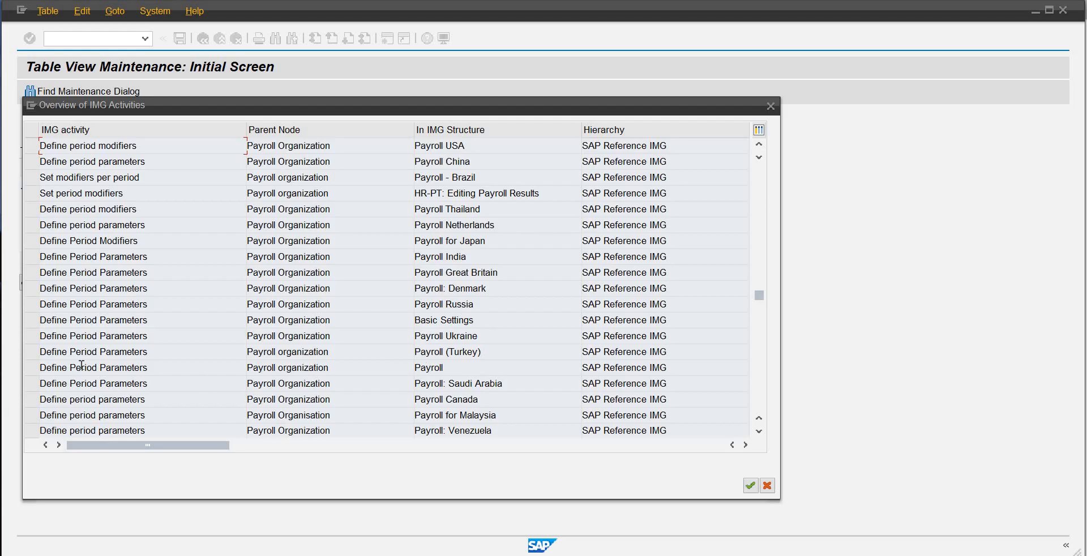
pyautogui.doubleClick(112, 366)
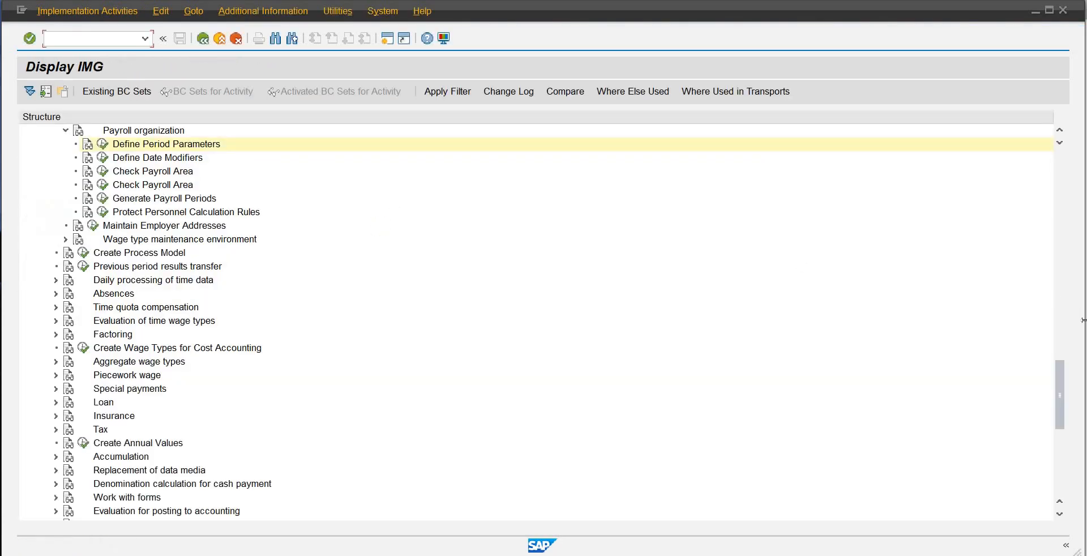
# Step: Execute Define Period Parameters under Payroll Slovakia and start adding new entries
pyautogui.moveTo(1063, 375); pyautogui.dragTo(1066, 344)
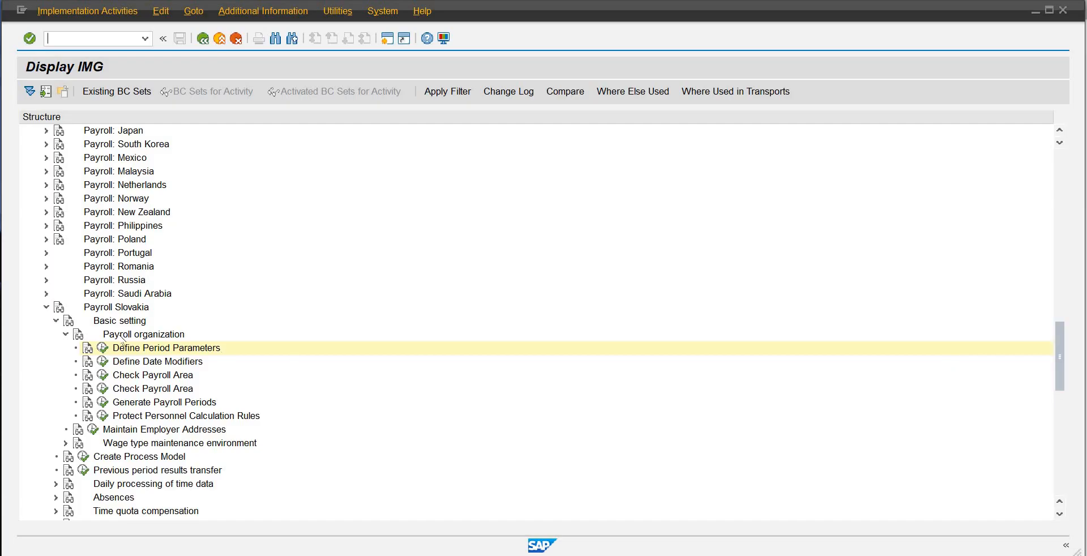
pyautogui.click(103, 347)
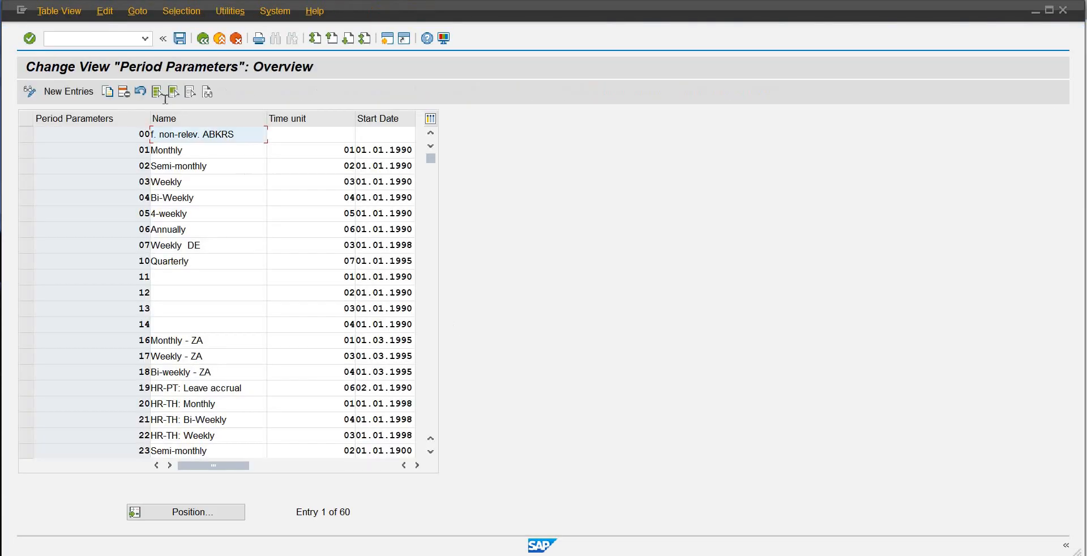
pyautogui.click(68, 92)
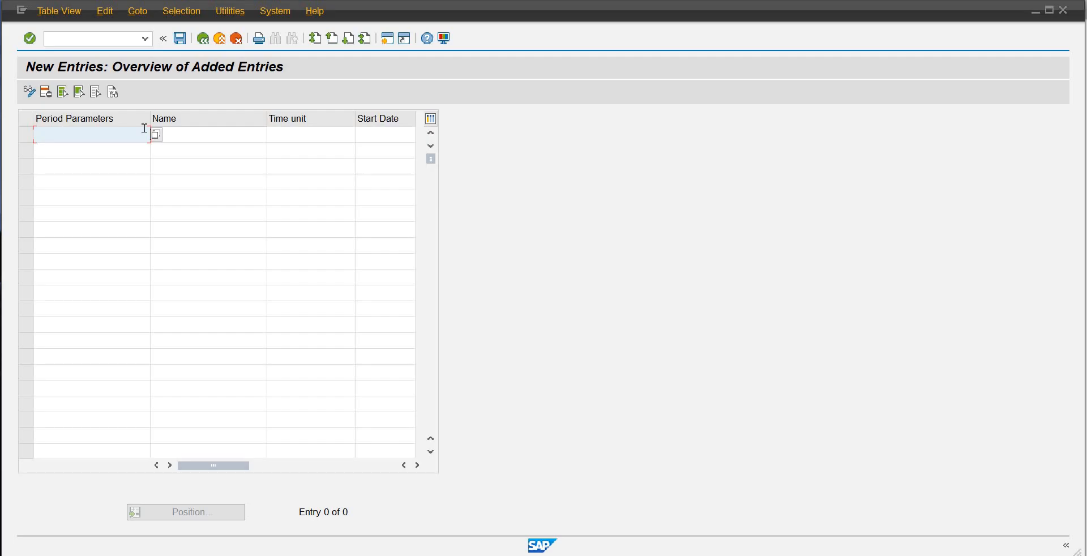
# Step: Enter 81 as the period parameter key of the new entry
pyautogui.write('05')
pyautogui.press('Return')
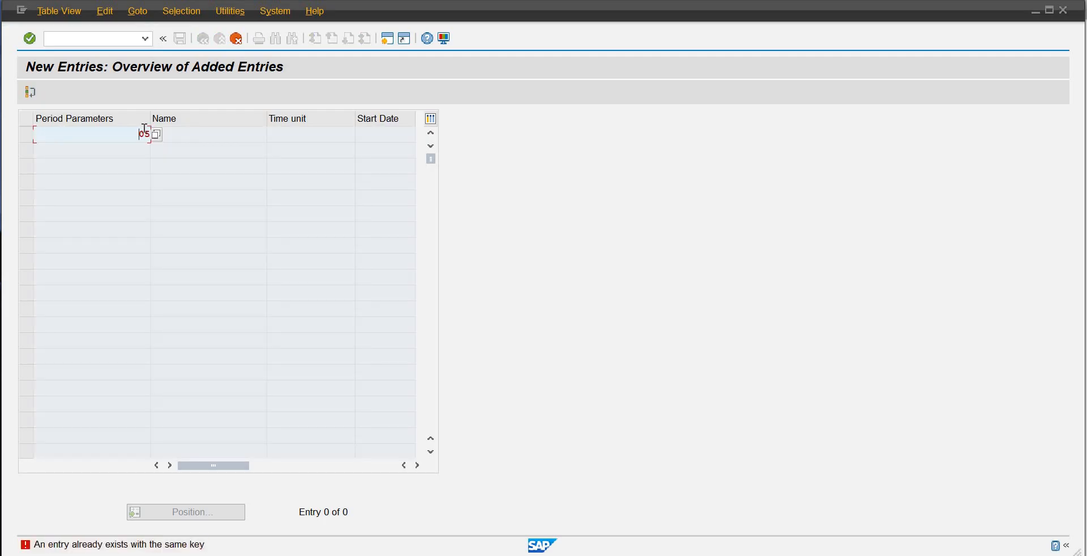
pyautogui.press('BackSpace')
pyautogui.press('Delete')
pyautogui.write('81')
pyautogui.press('Return')
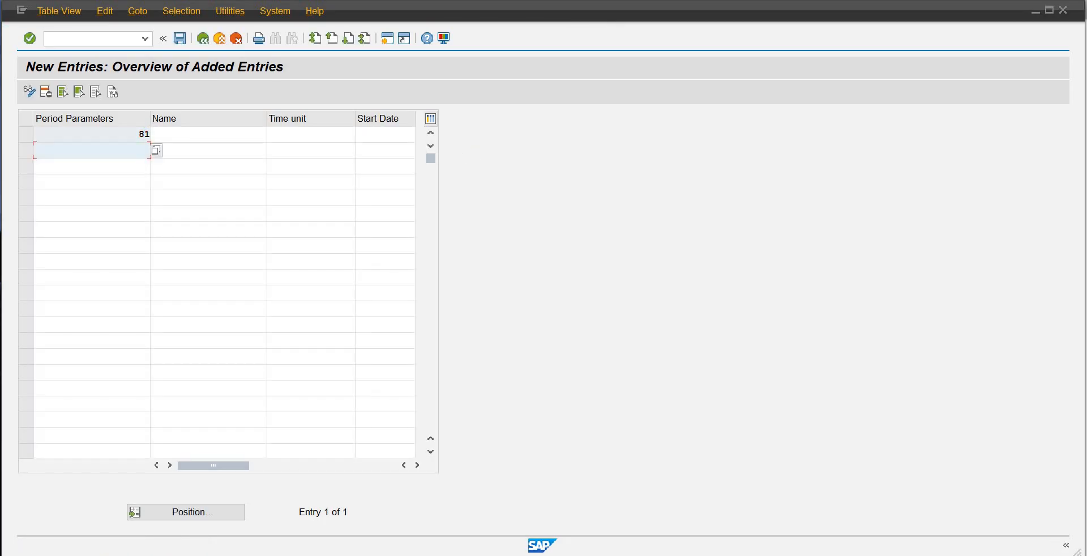
# Step: Name period parameter 81 Project-SAP-OB01-Mon
pyautogui.click(177, 134)
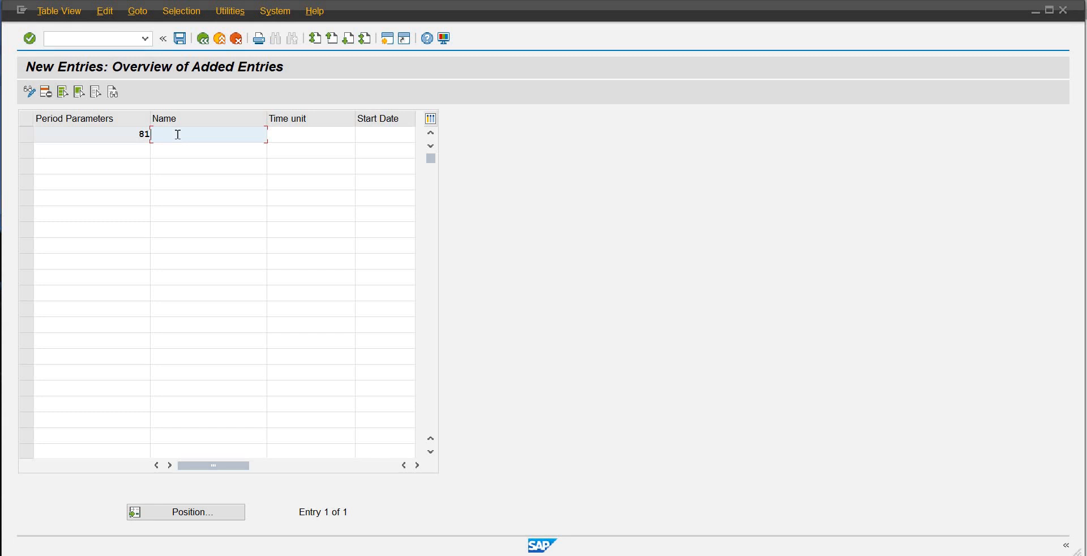
pyautogui.write('Projec')
pyautogui.write('t')
pyautogui.write('-SAP ')
pyautogui.write('-')
pyautogui.write('OB01')
pyautogui.write('-Ti')
pyautogui.write('m')
pyautogui.press('BackSpace')
pyautogui.press('BackSpace')
pyautogui.press('BackSpace')
pyautogui.write('Mon')
pyautogui.press('Tab')
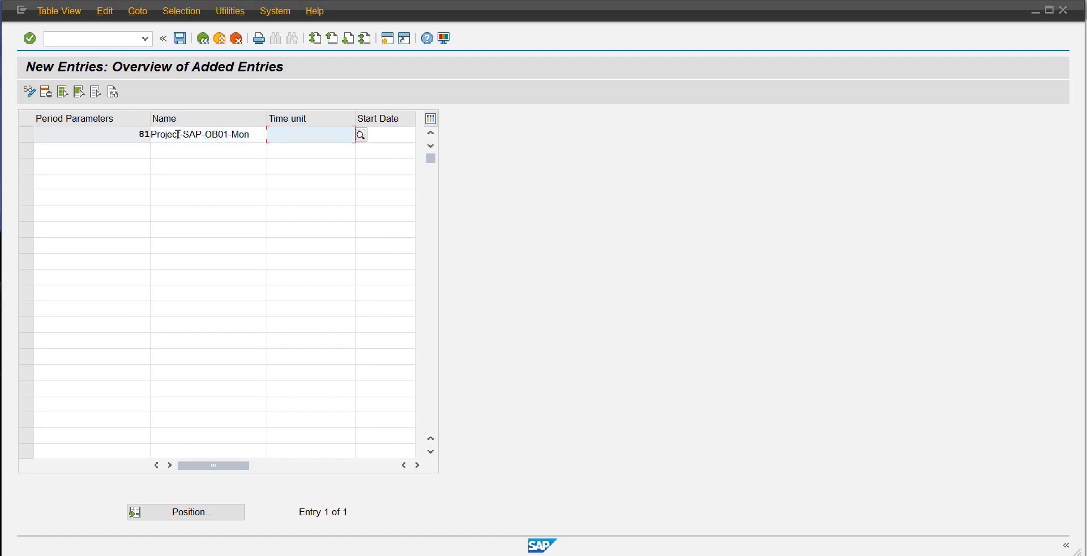
# Step: Set the time unit of period parameter 81 to 02 (Semi-monthly) and its start date to 03.11.2025
pyautogui.click(360, 135)
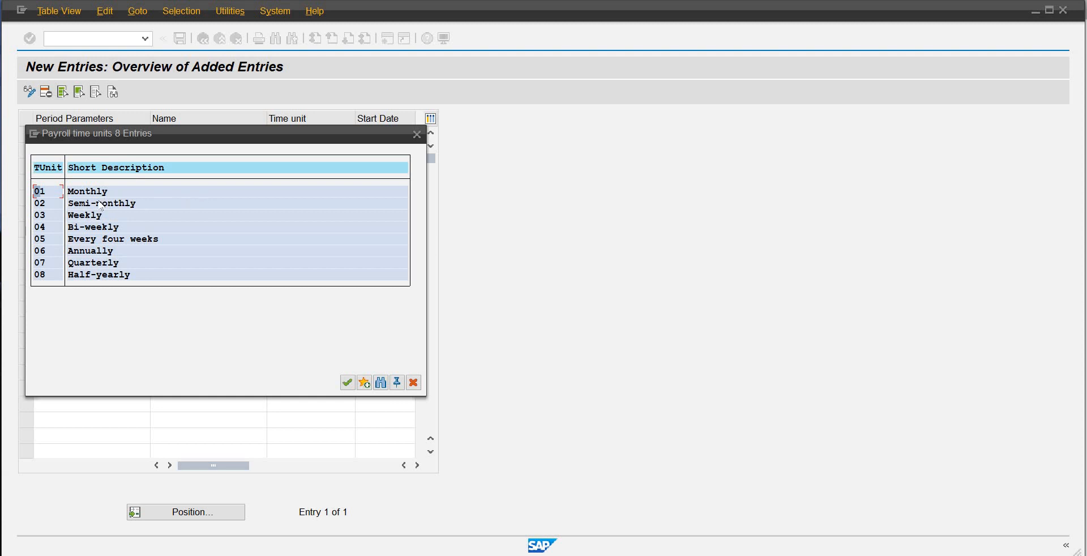
pyautogui.doubleClick(101, 204)
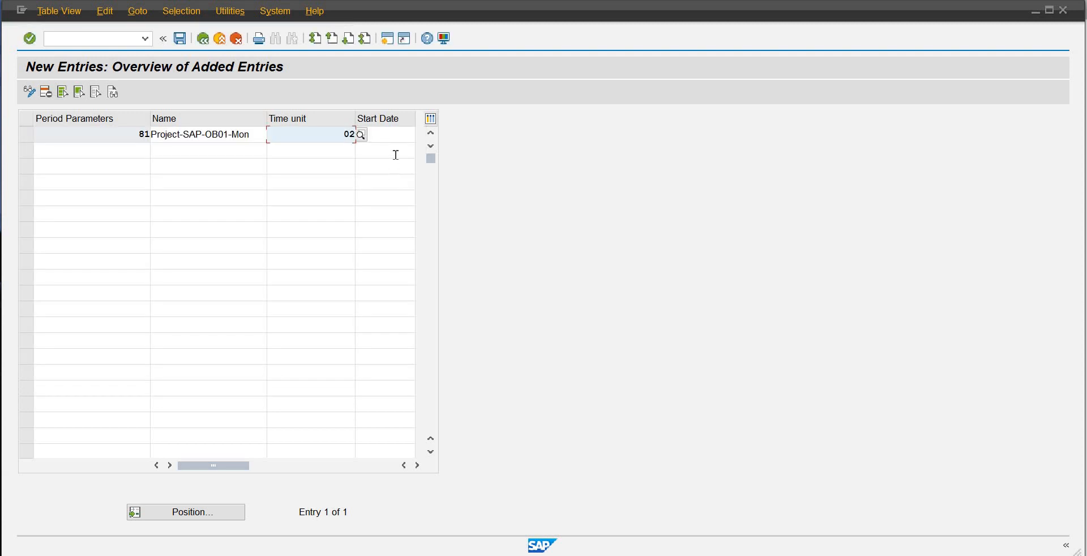
pyautogui.click(394, 136)
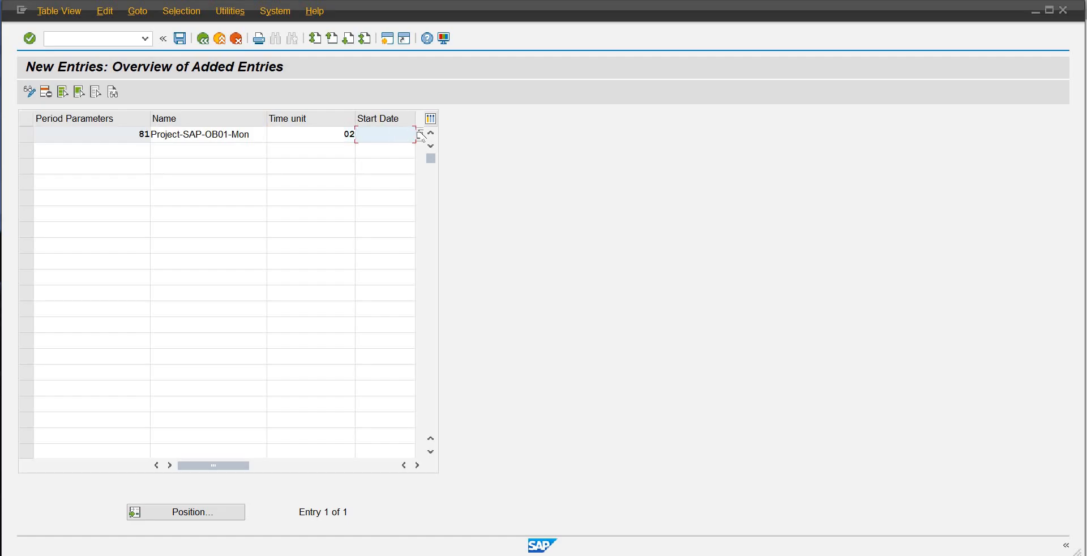
pyautogui.press('F4')
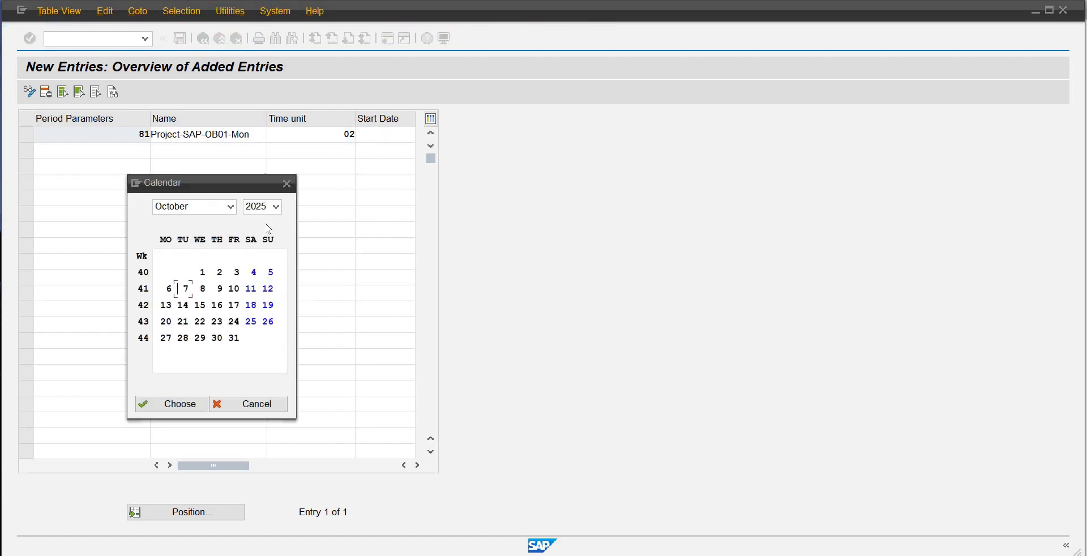
pyautogui.click(231, 206)
pyautogui.click(185, 339)
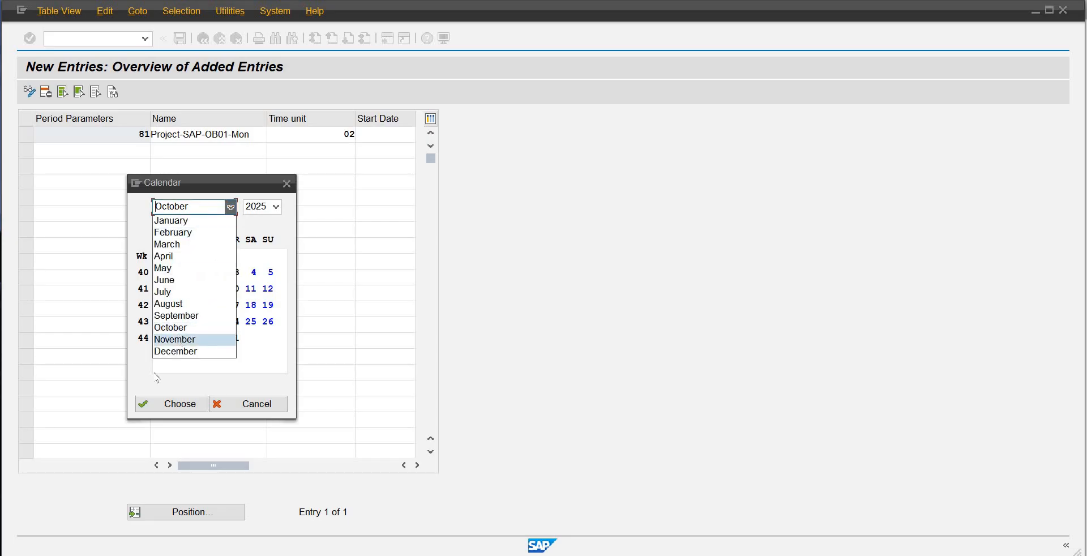
pyautogui.click(146, 403)
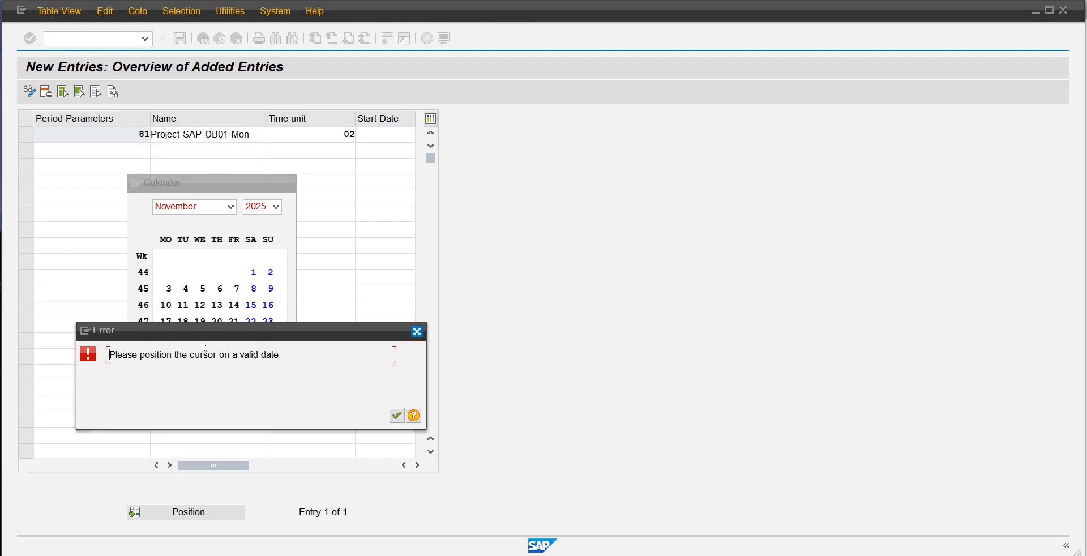
pyautogui.press('Return')
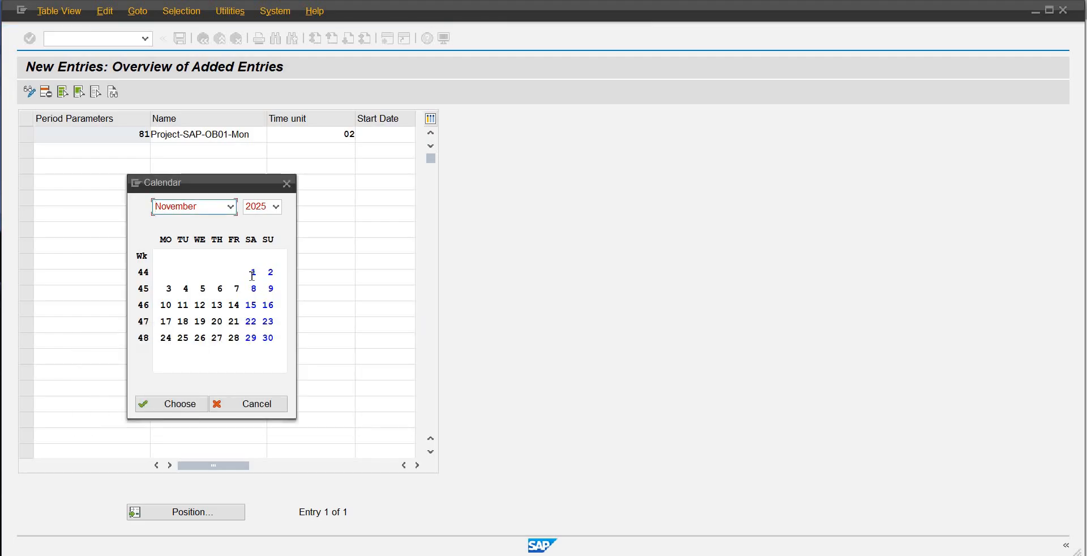
pyautogui.click(169, 289)
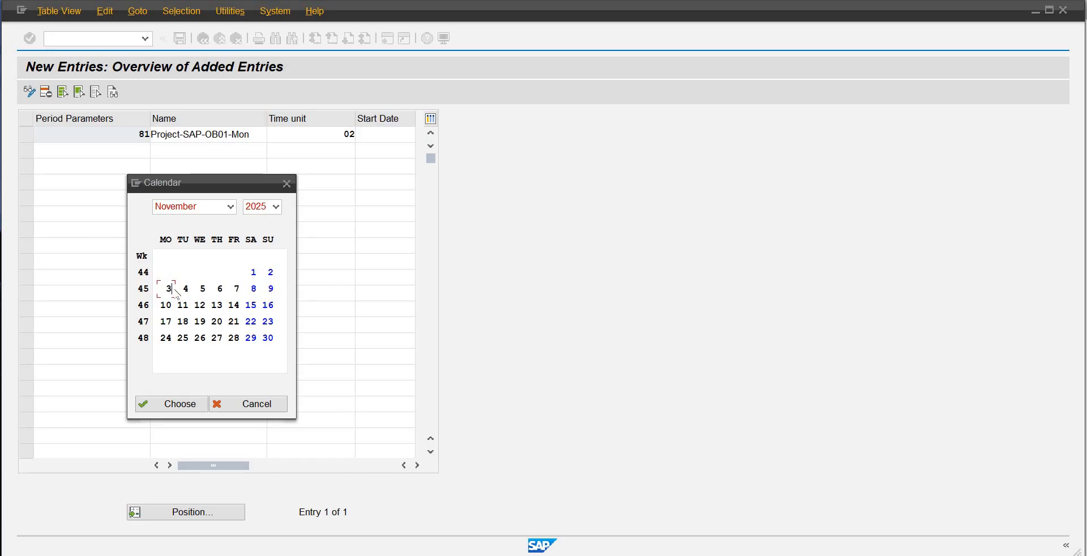
pyautogui.doubleClick(174, 289)
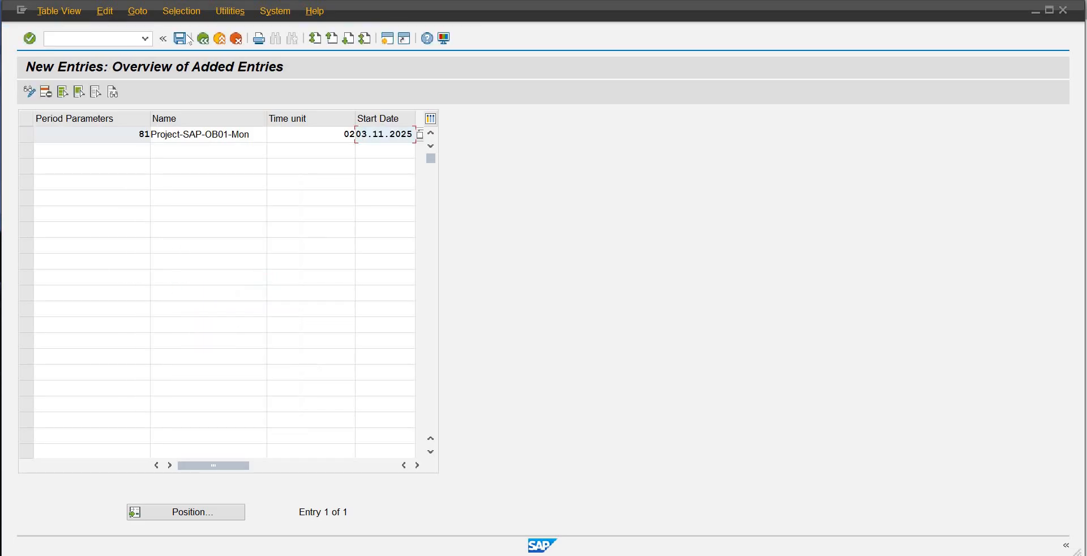
# Step: Save the new period parameter in the proposed customizing request and return to the period parameters value list
pyautogui.click(182, 39)
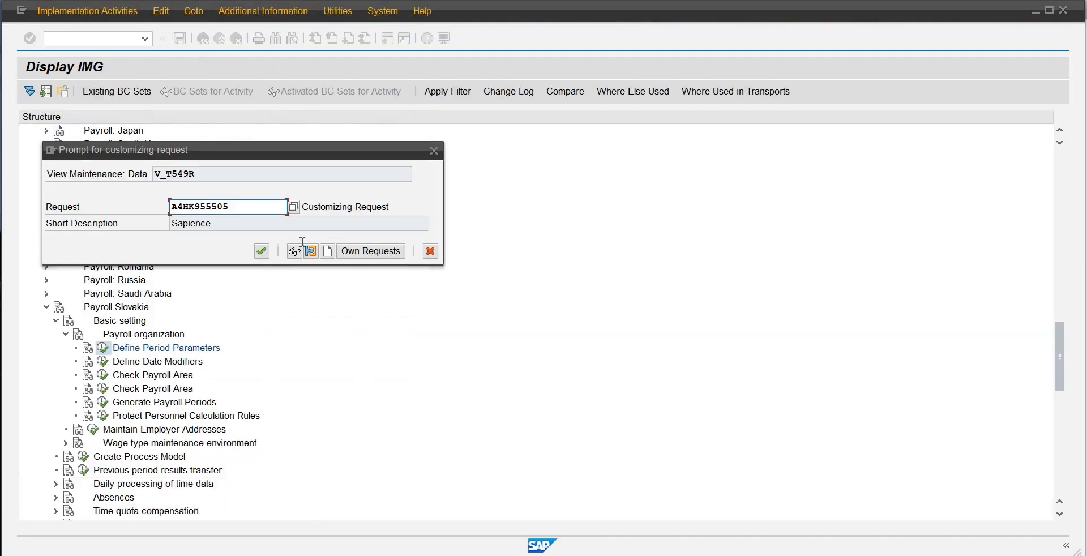
pyautogui.click(261, 250)
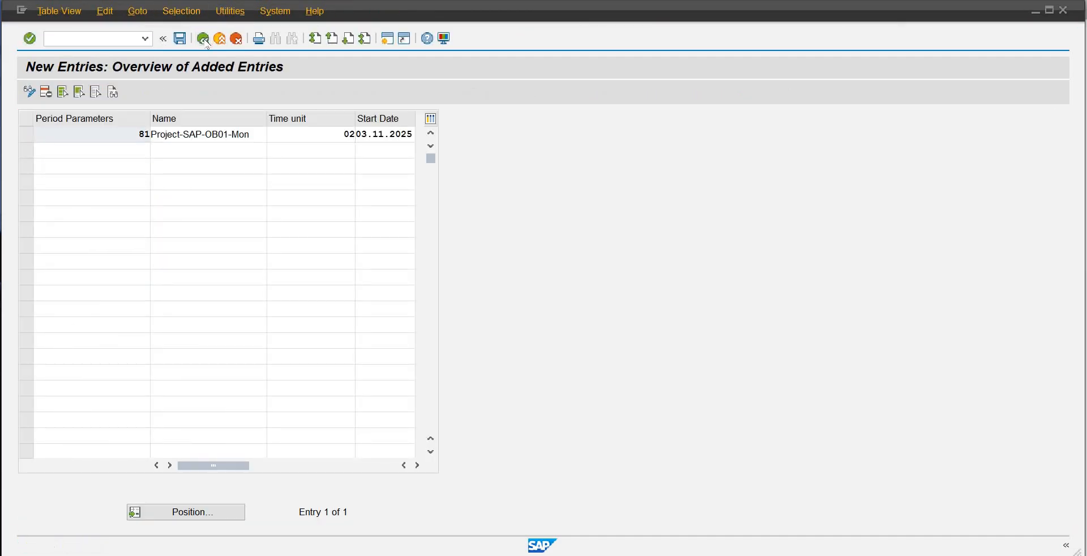
pyautogui.click(204, 40)
pyautogui.click(205, 40)
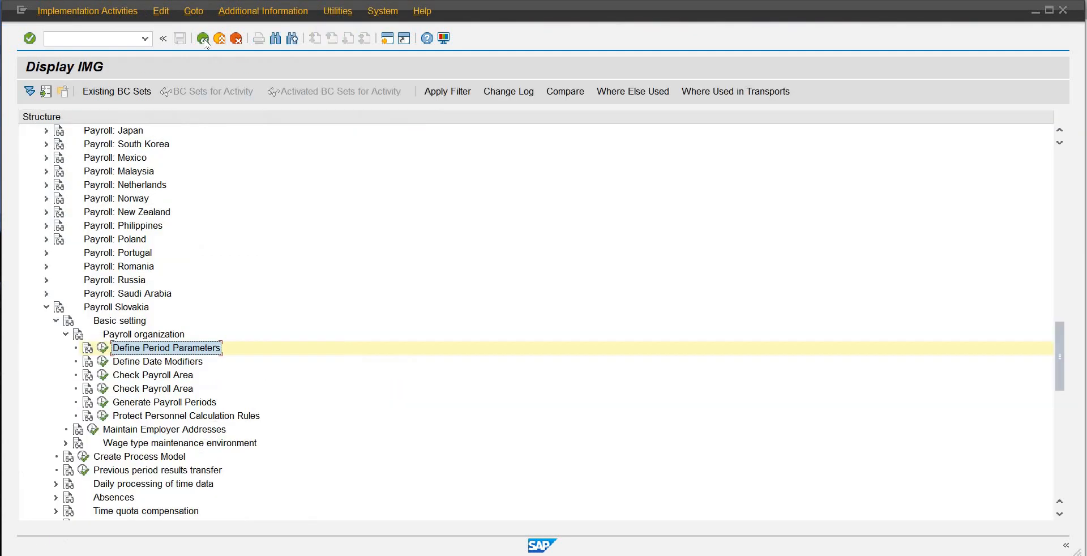
pyautogui.click(205, 39)
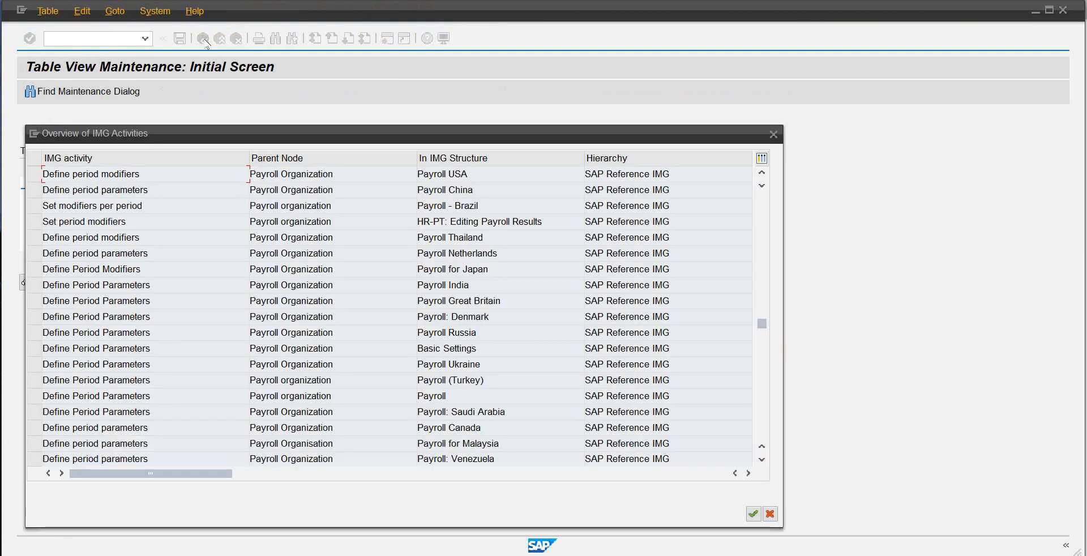
pyautogui.click(769, 514)
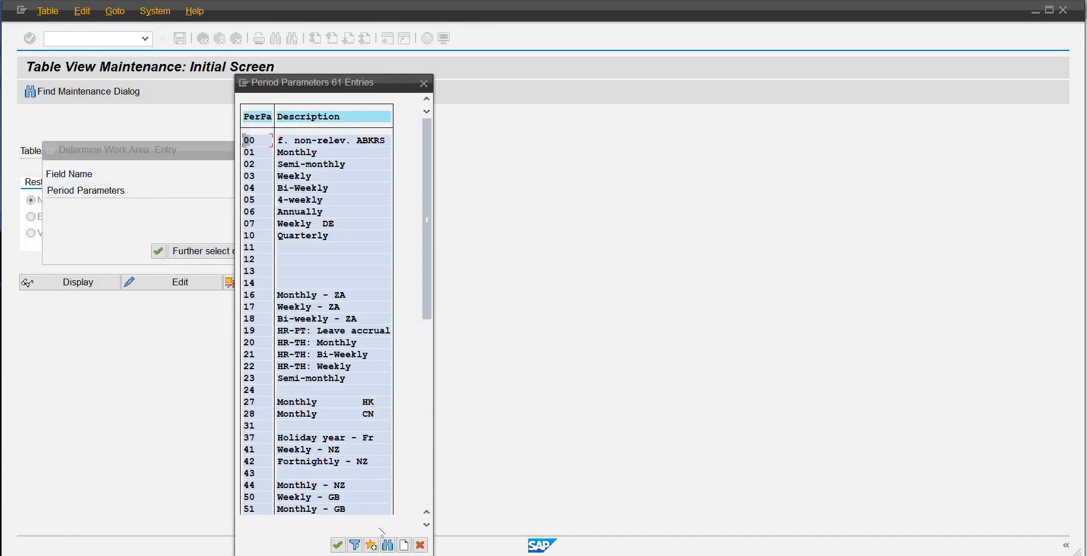
# Step: Search the period parameters value list for 81 and go to the matching entry
pyautogui.scroll(-1, 390, 548)
pyautogui.click(388, 545)
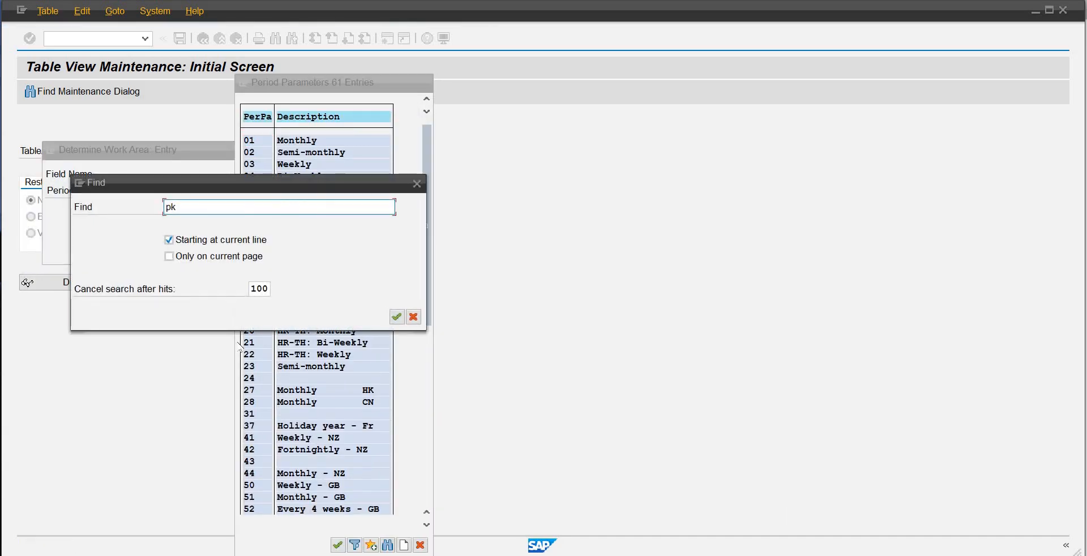
pyautogui.press('Delete')
pyautogui.press('Delete')
pyautogui.write('81')
pyautogui.press('Return')
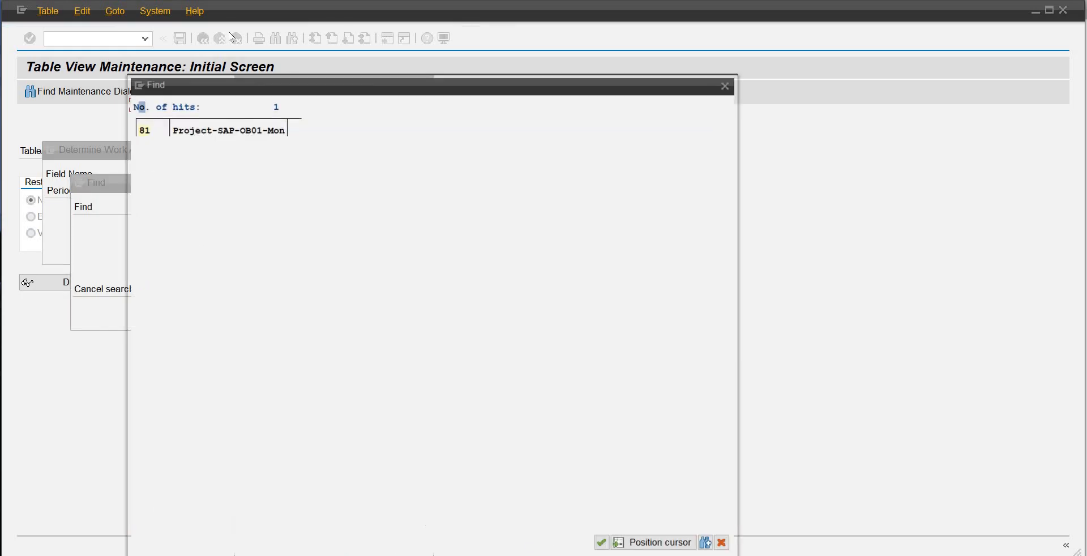
pyautogui.doubleClick(141, 129)
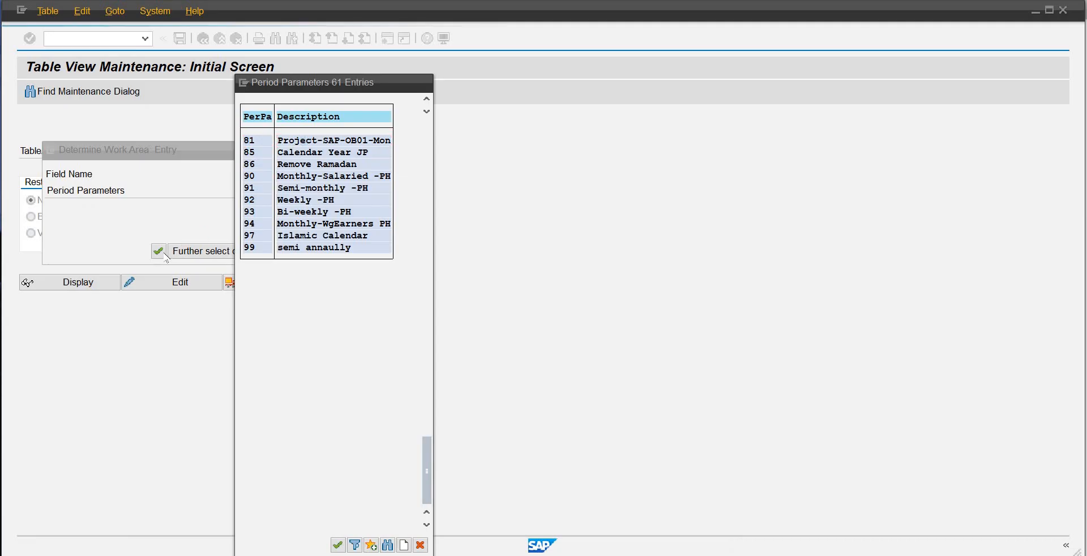
# Step: Choose period parameter 81 as the work area and start adding new payroll period entries
pyautogui.press('Return')
pyautogui.click(158, 251)
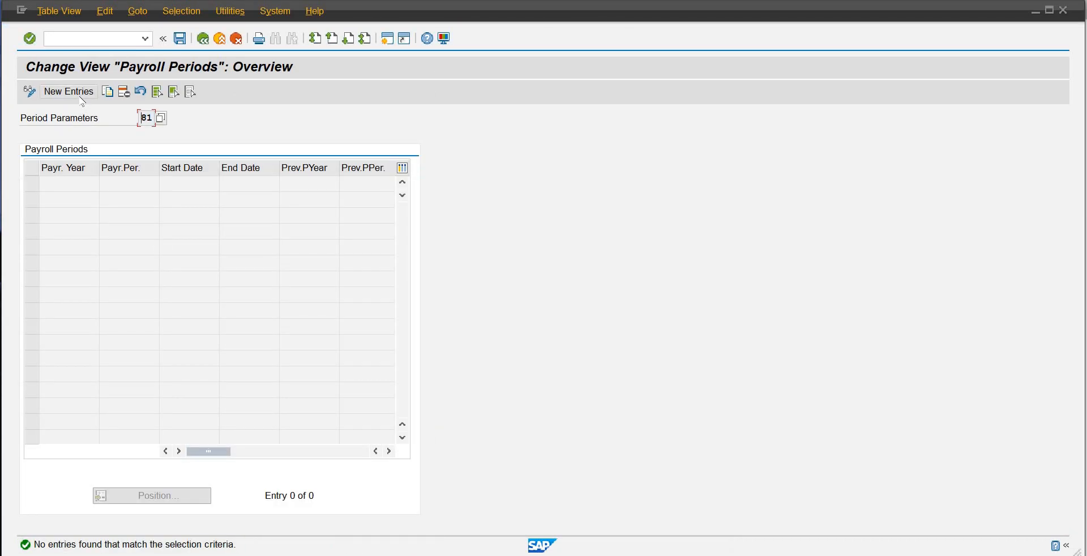
pyautogui.click(81, 95)
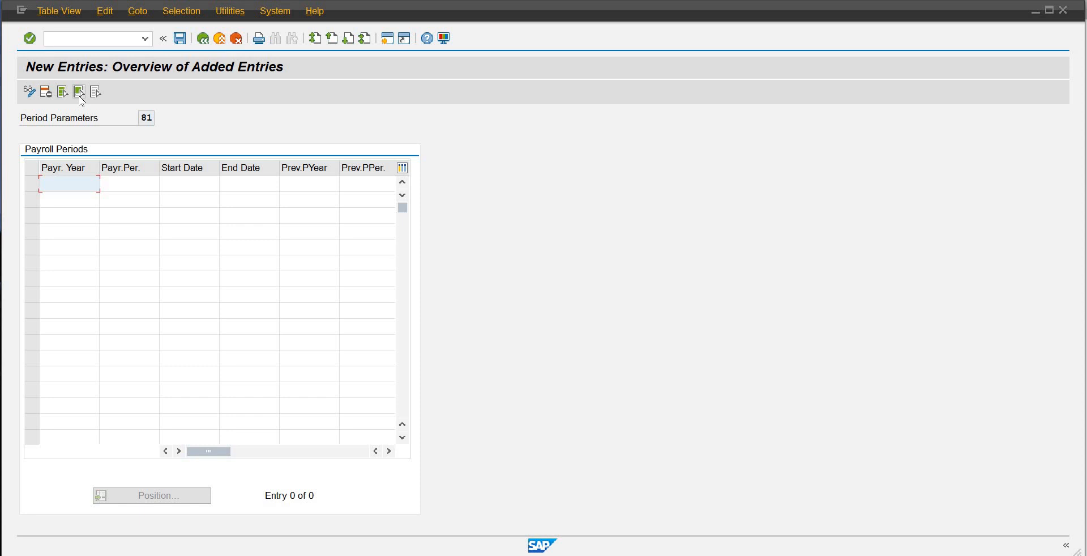
# Step: Enter payroll year 2025, payroll period 01 and start date 01.01.2025 in the first new payroll period row
pyautogui.write('2025')
pyautogui.press('Tab')
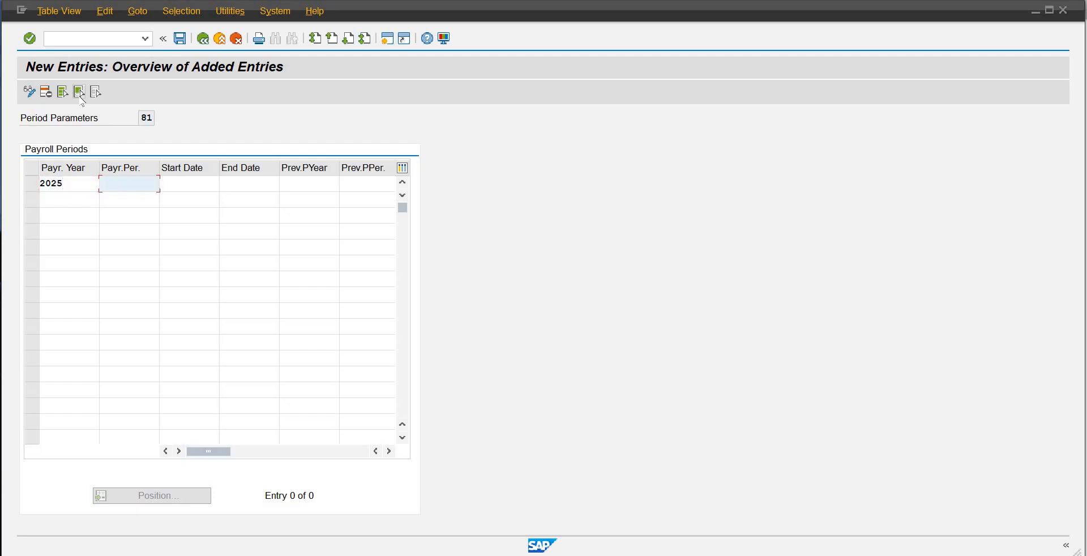
pyautogui.write('01')
pyautogui.press('Tab')
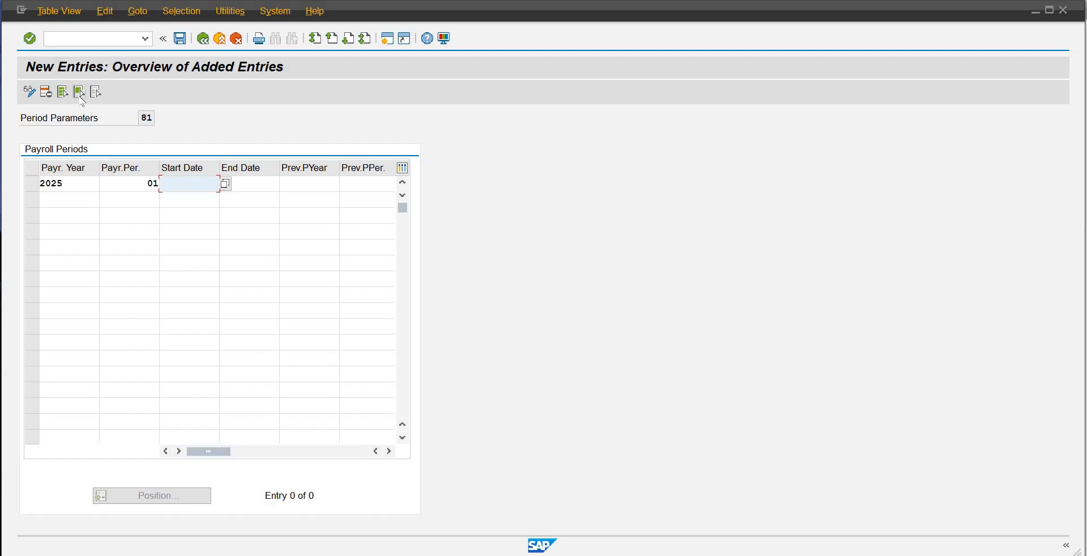
pyautogui.write('01')
pyautogui.press('Down')
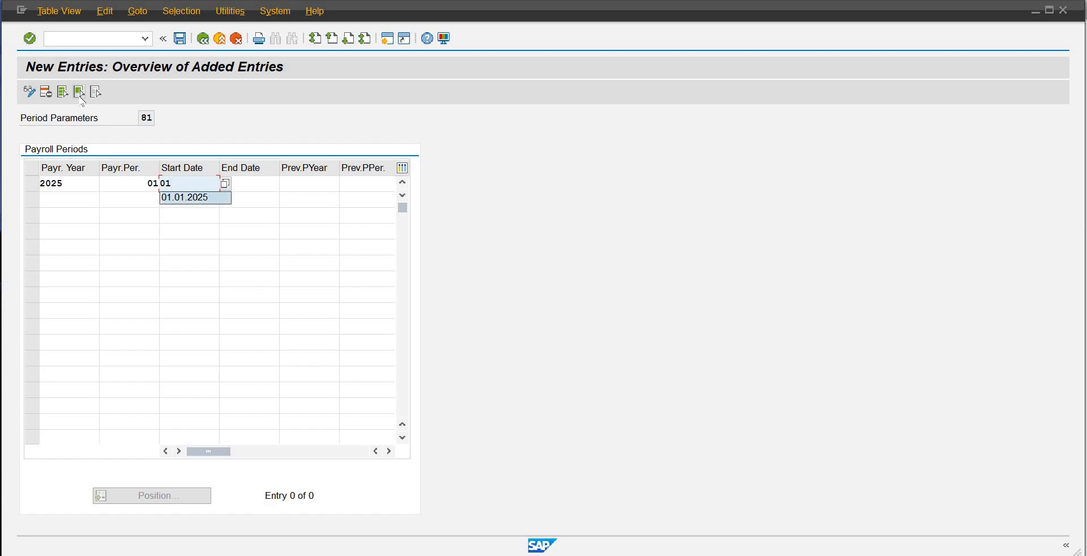
pyautogui.press('Return')
pyautogui.press('Tab')
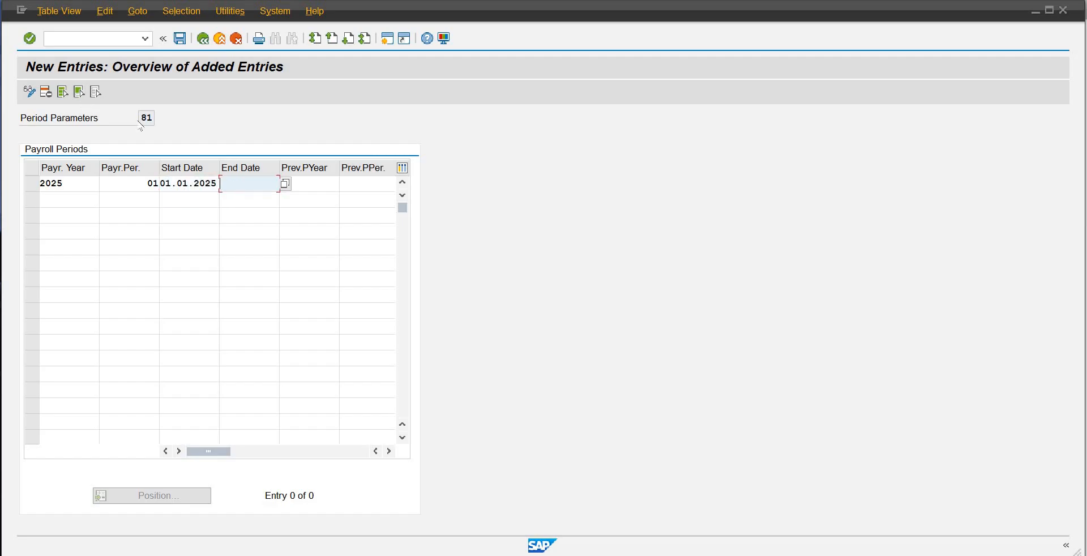
# Step: Set the first payroll period's end date to 31.12.2025 and its previous payroll year to 2024
pyautogui.write('31.12.2025')
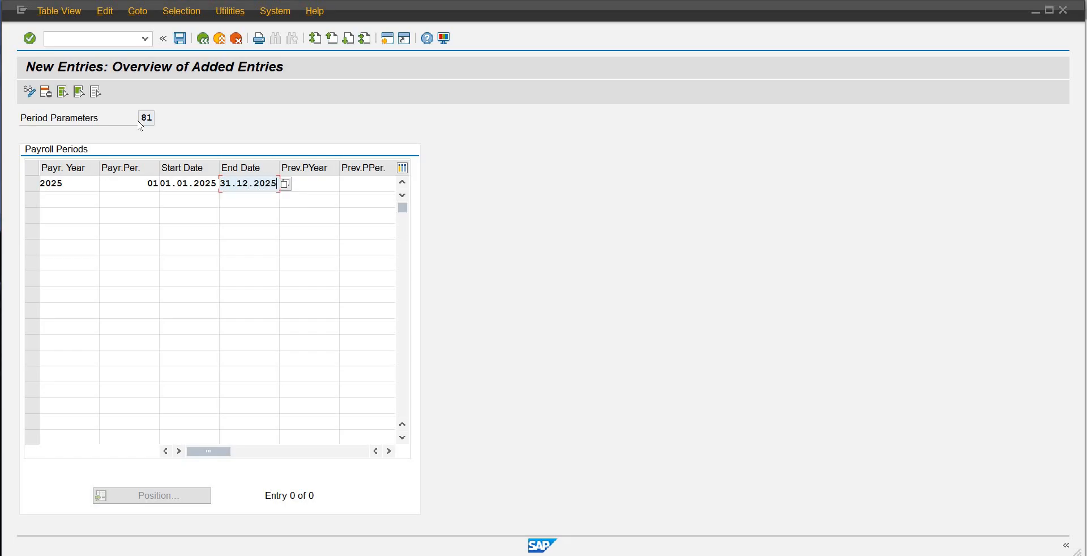
pyautogui.press('Tab')
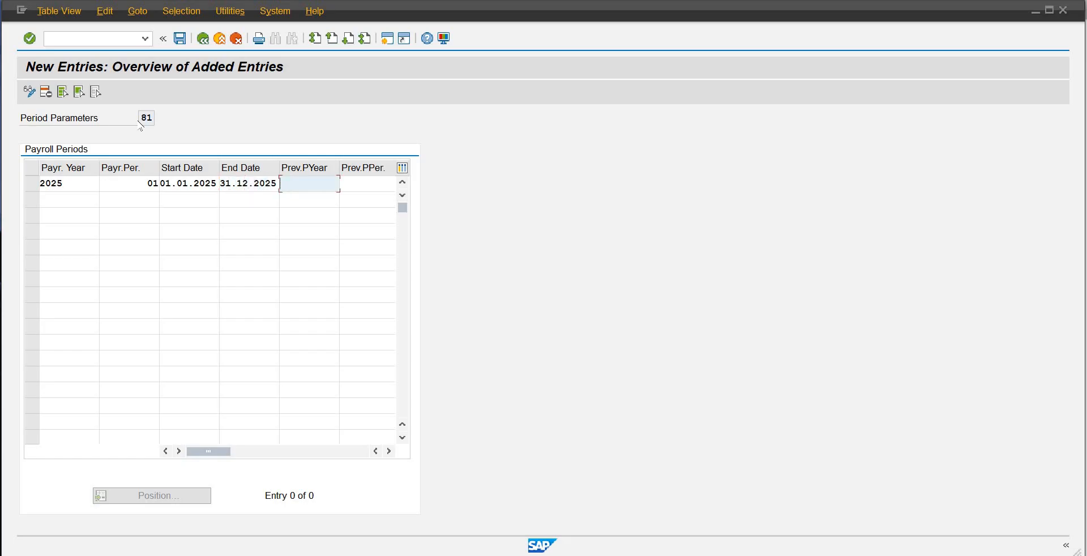
pyautogui.write('2024')
pyautogui.press('Tab')
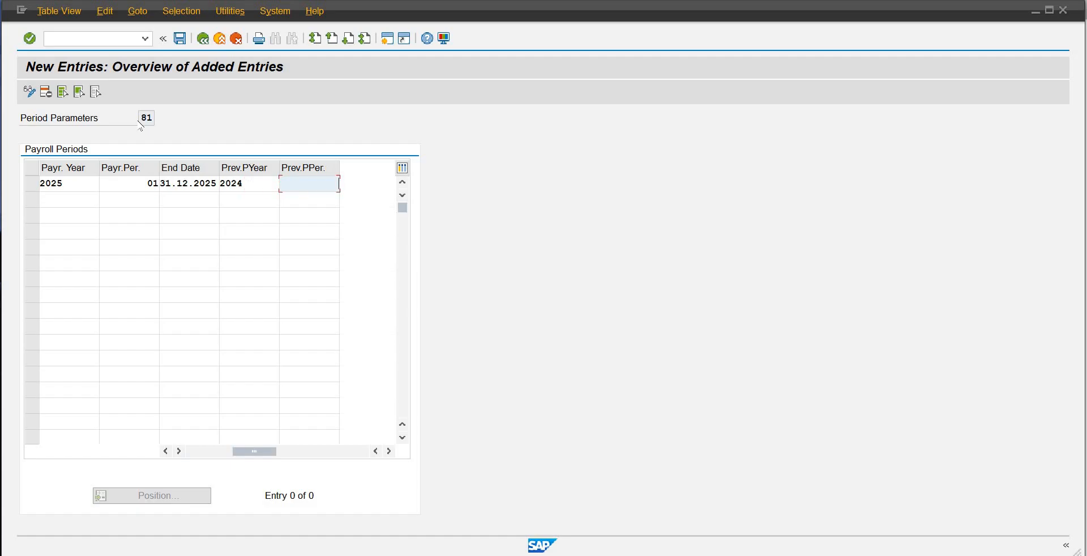
pyautogui.press('Return')
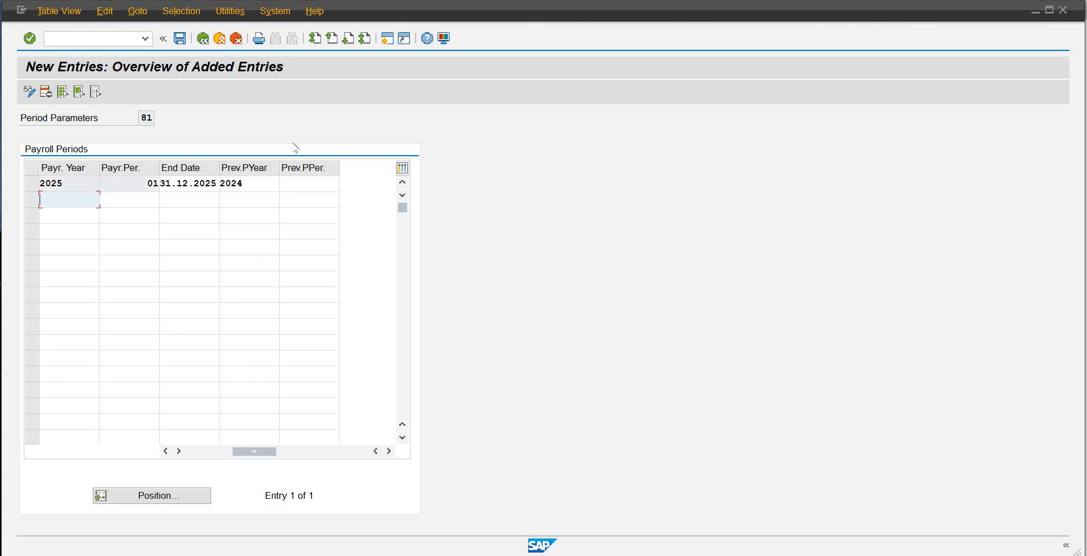
# Step: Save the new payroll period in the proposed customizing request and return to SAP Easy Access
pyautogui.hotkey('ctrl', 's')
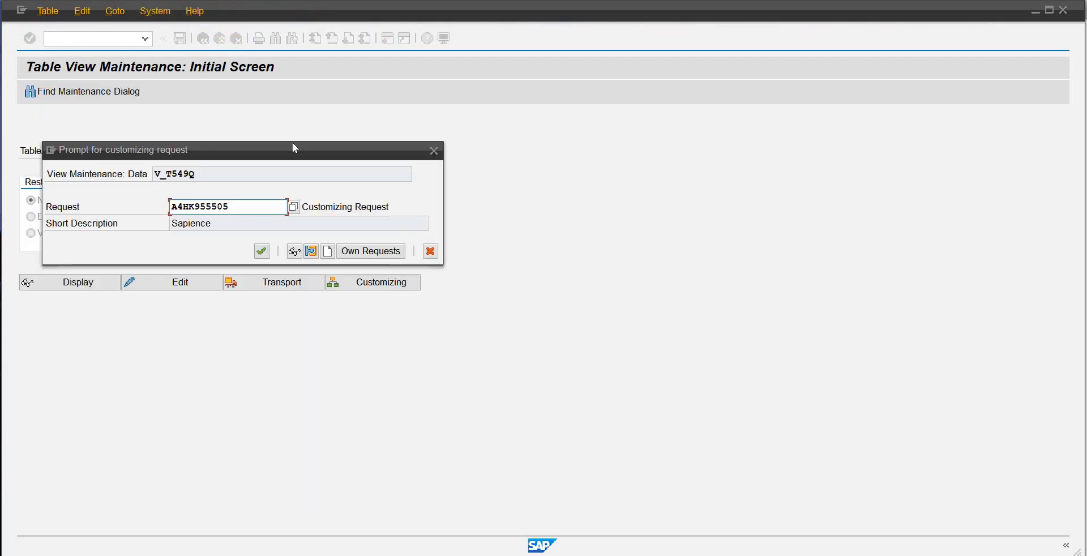
pyautogui.press('Return')
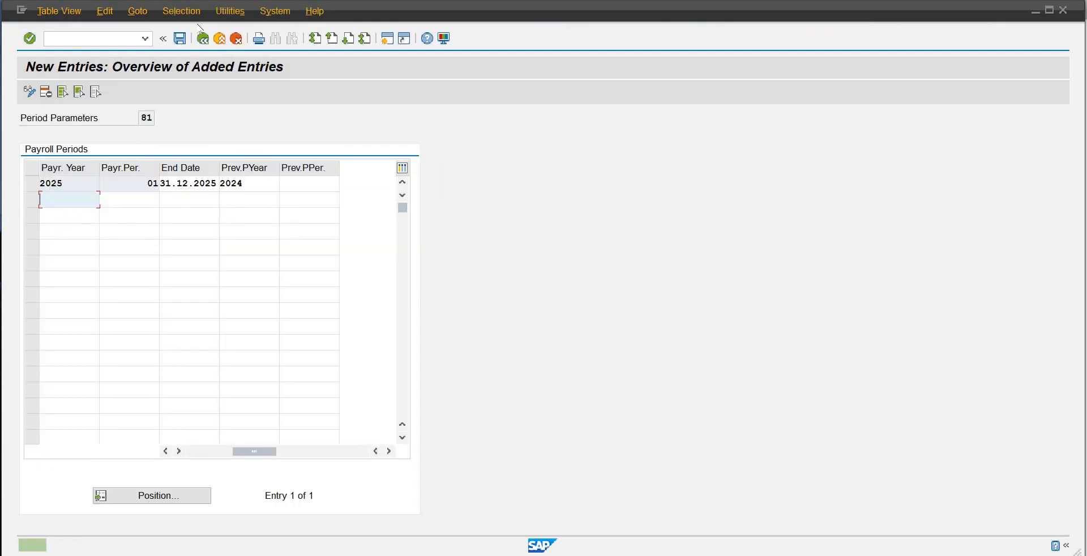
pyautogui.click(205, 41)
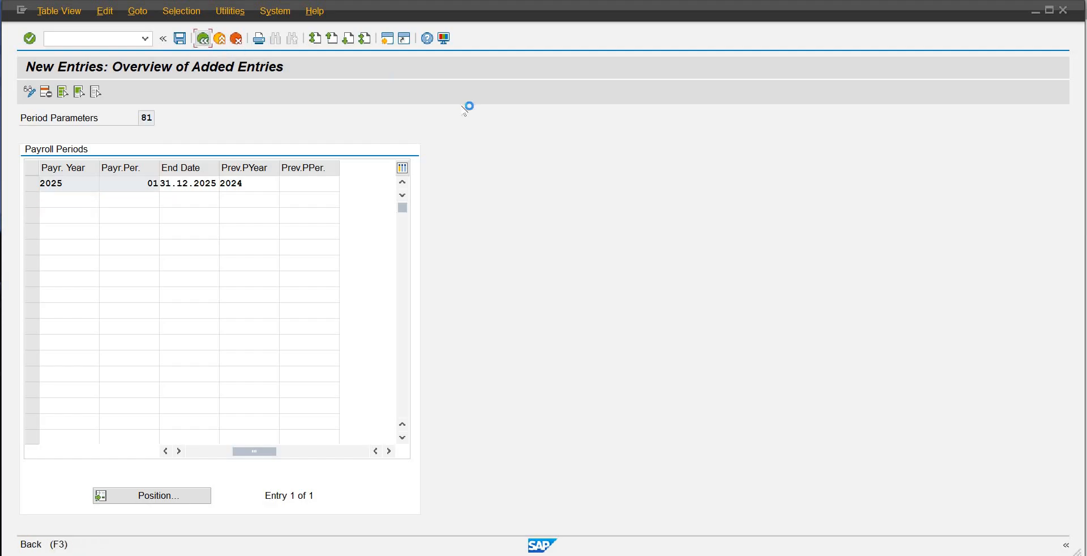
pyautogui.click(203, 39)
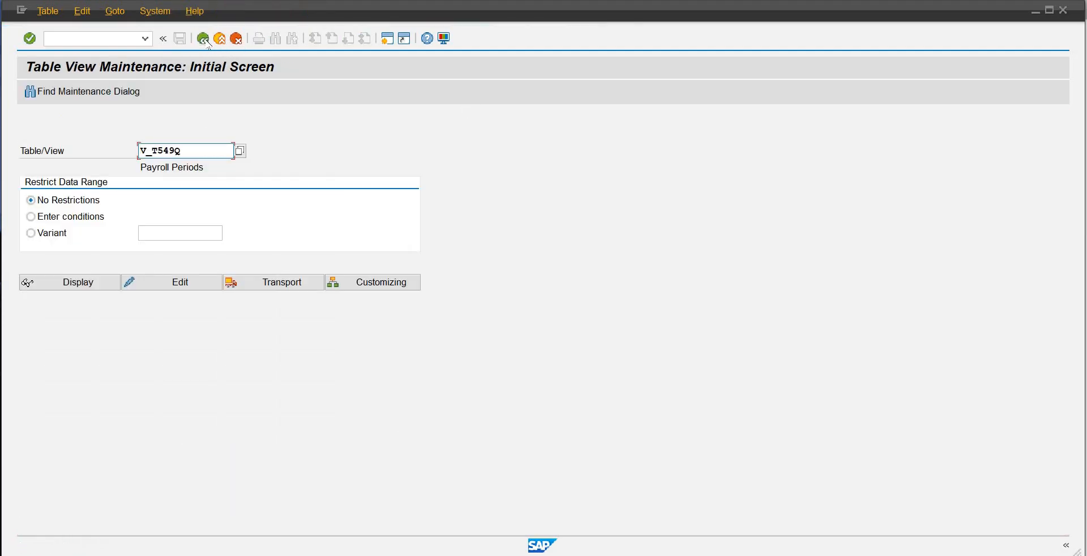
pyautogui.click(204, 40)
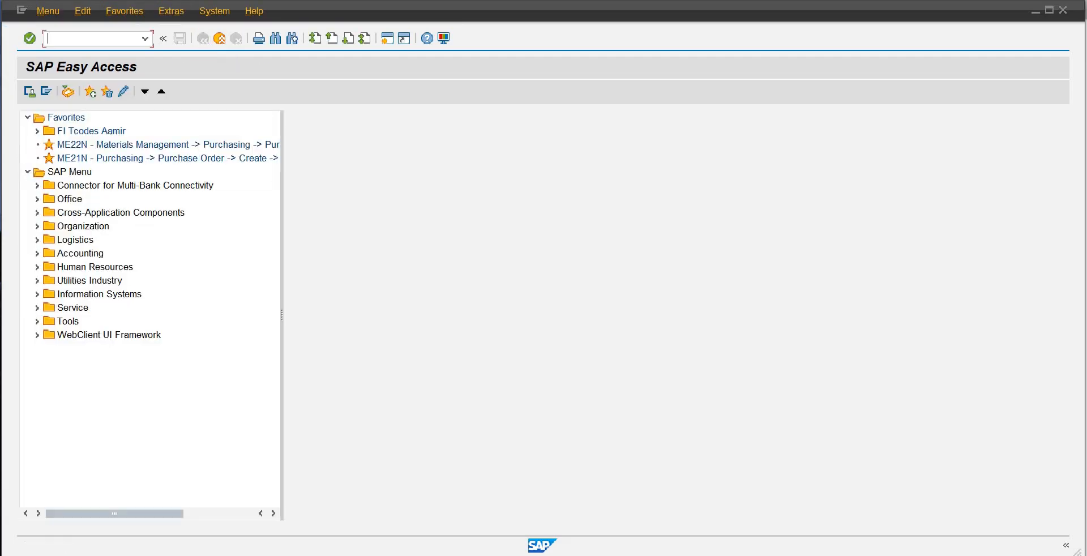
# Step: Switch to the payroll control record session, recheck period 01 2025 and view the list of available payroll periods
pyautogui.moveTo(632, 555)
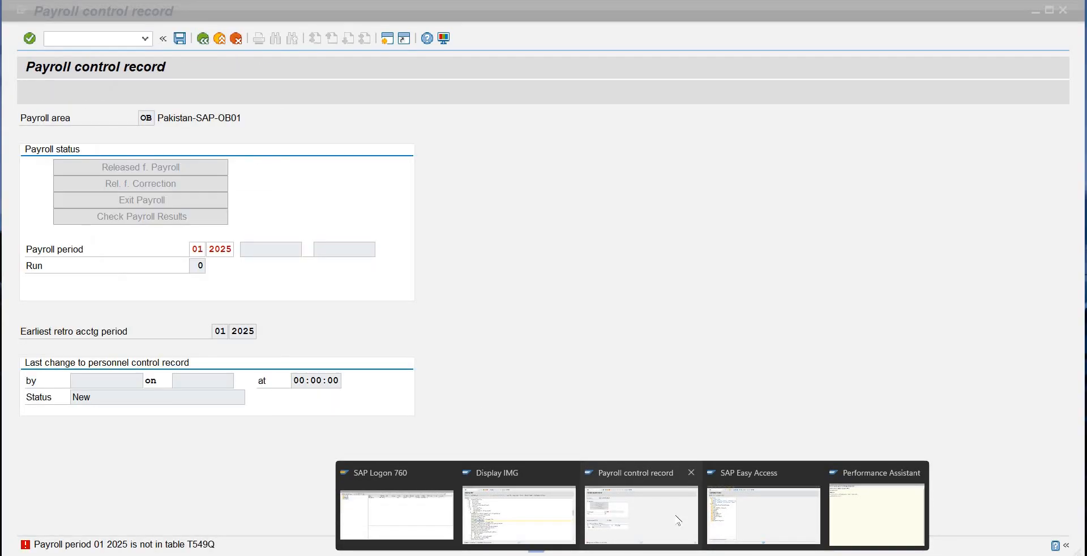
pyautogui.click(677, 520)
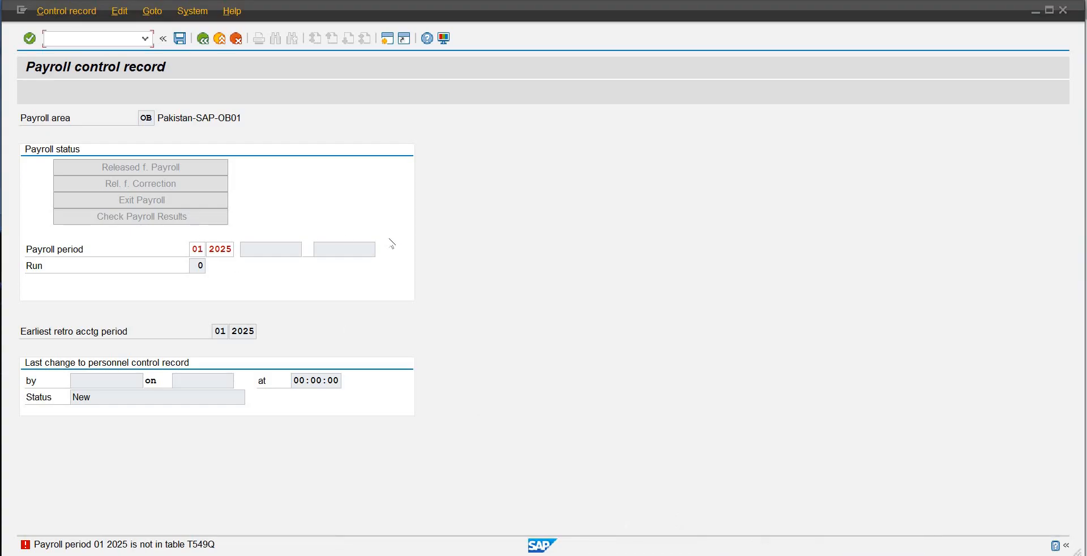
pyautogui.click(197, 249)
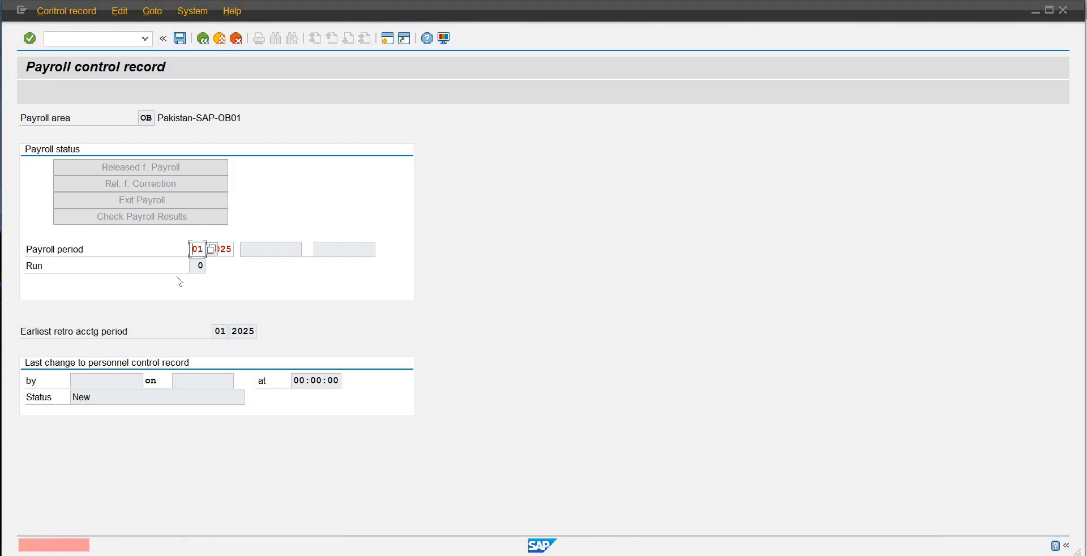
pyautogui.press('Return')
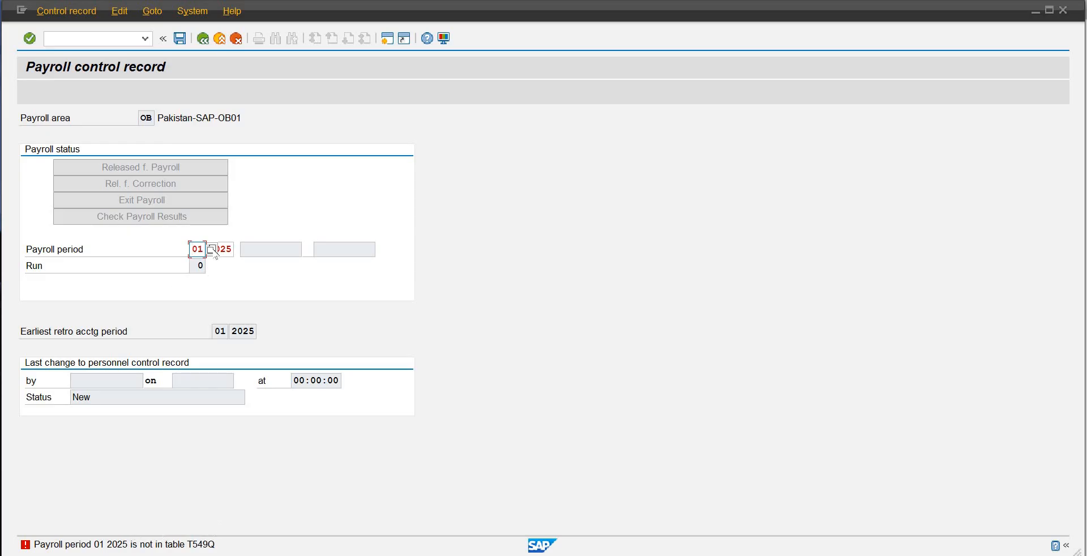
pyautogui.click(212, 250)
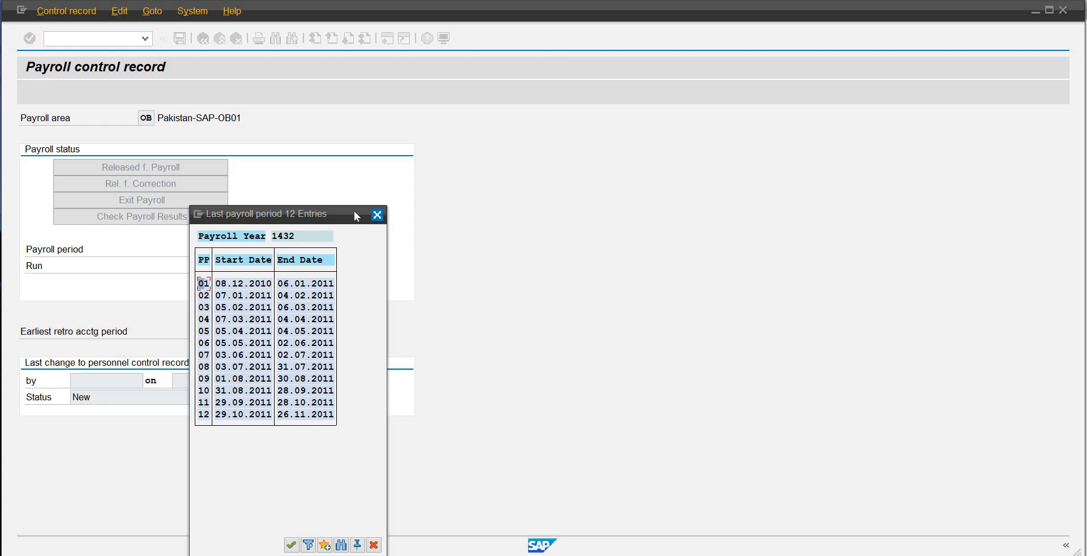
pyautogui.click(377, 215)
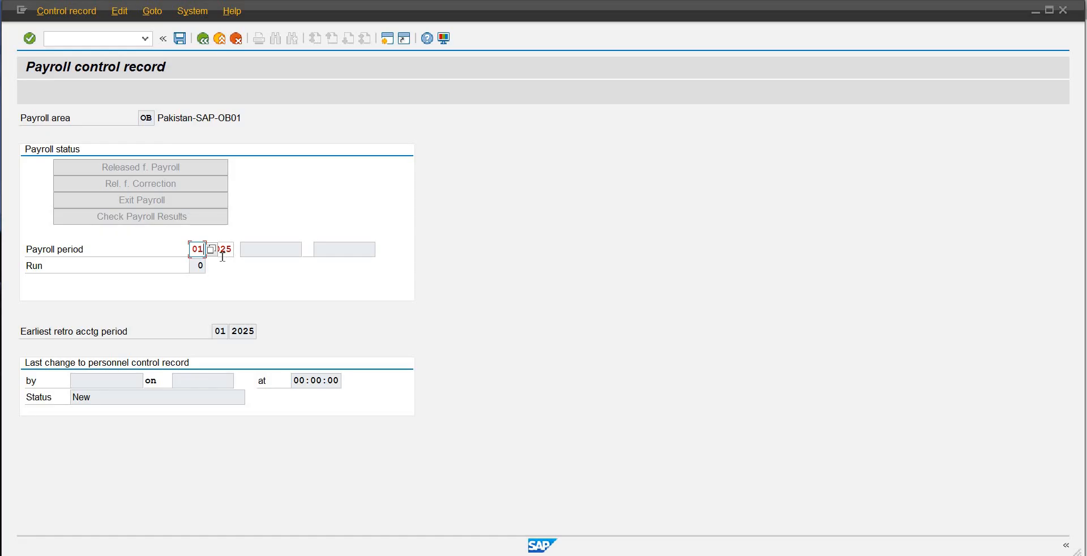
# Step: Try 11 as the 2025 payroll period in the control record of payroll area OB
pyautogui.press('BackSpace')
pyautogui.press('BackSpace')
pyautogui.write('11')
pyautogui.press('Return')
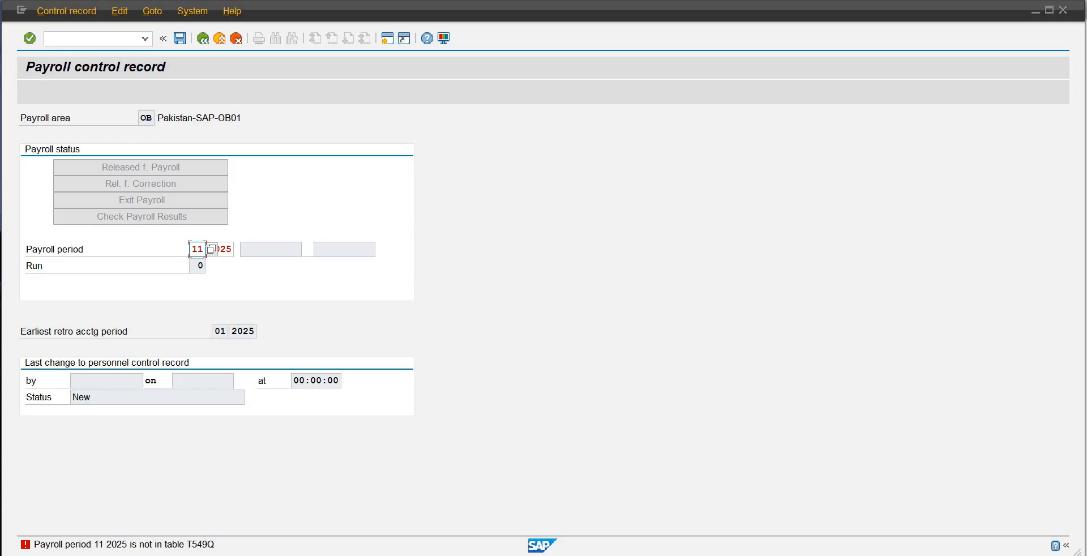
# Step: Switch to the SAP Easy Access session and run transaction SM30
pyautogui.moveTo(536, 552)
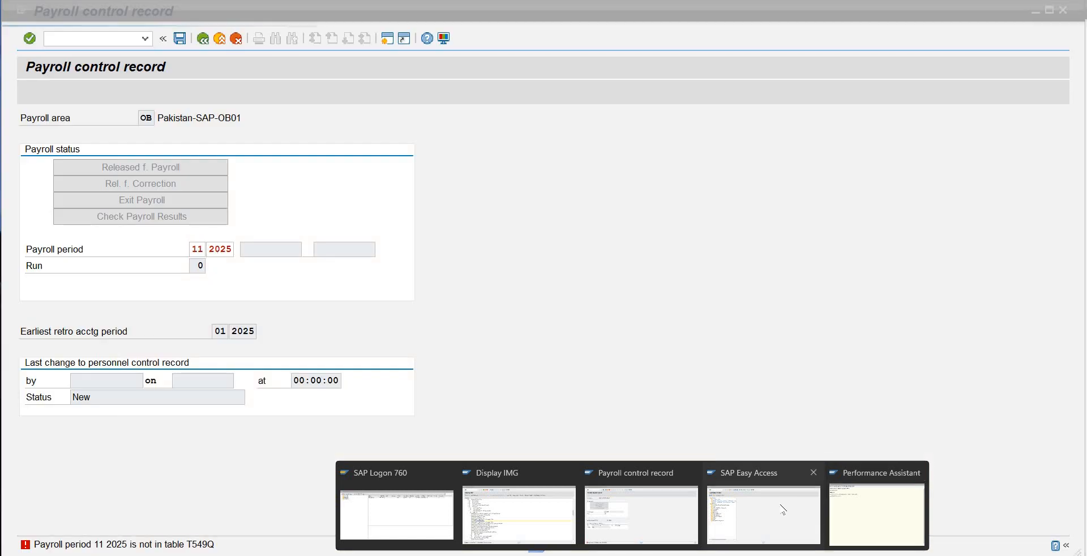
pyautogui.click(918, 472)
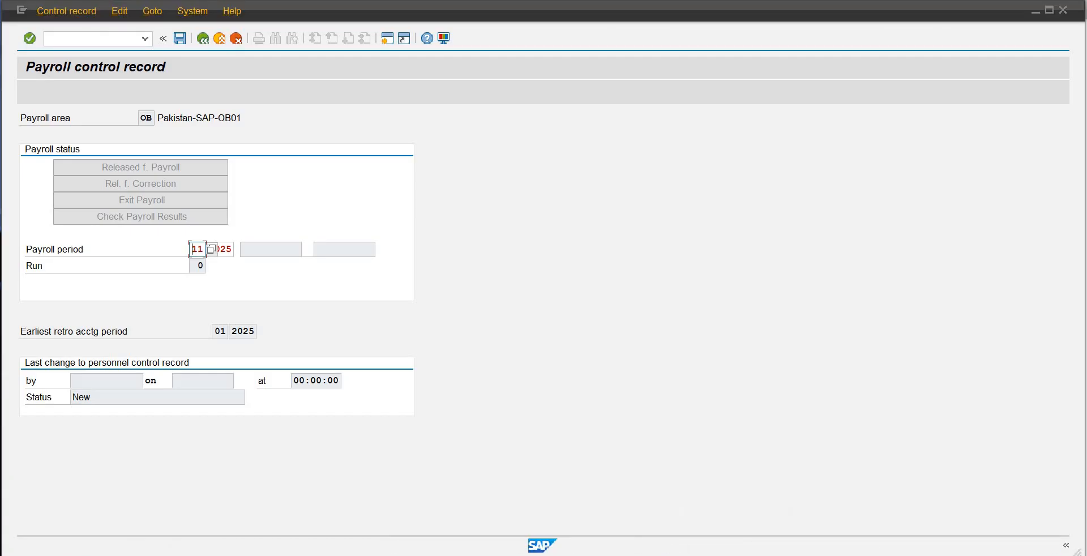
pyautogui.click(940, 492)
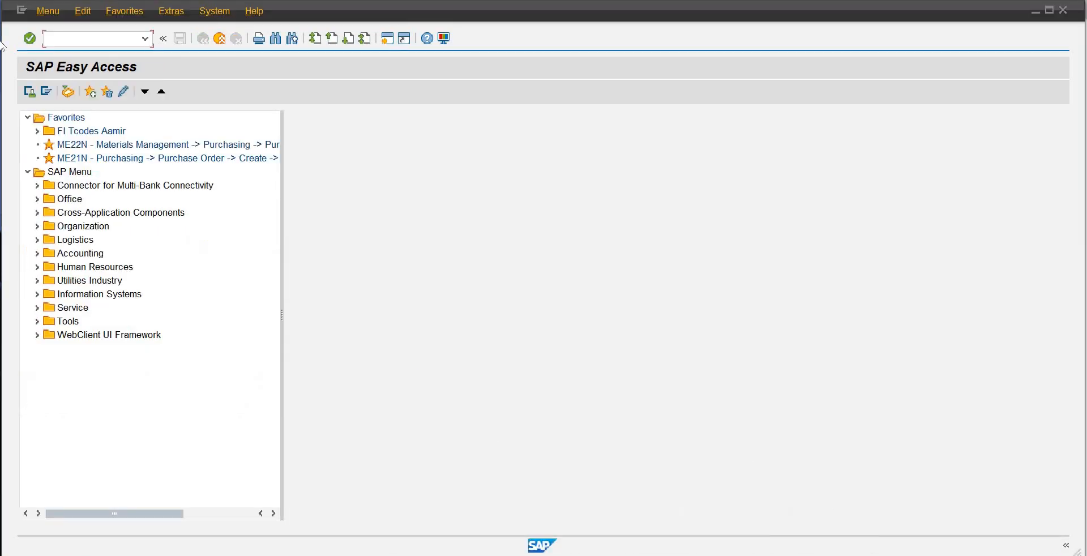
pyautogui.click(99, 34)
pyautogui.write('sm30')
pyautogui.press('Return')
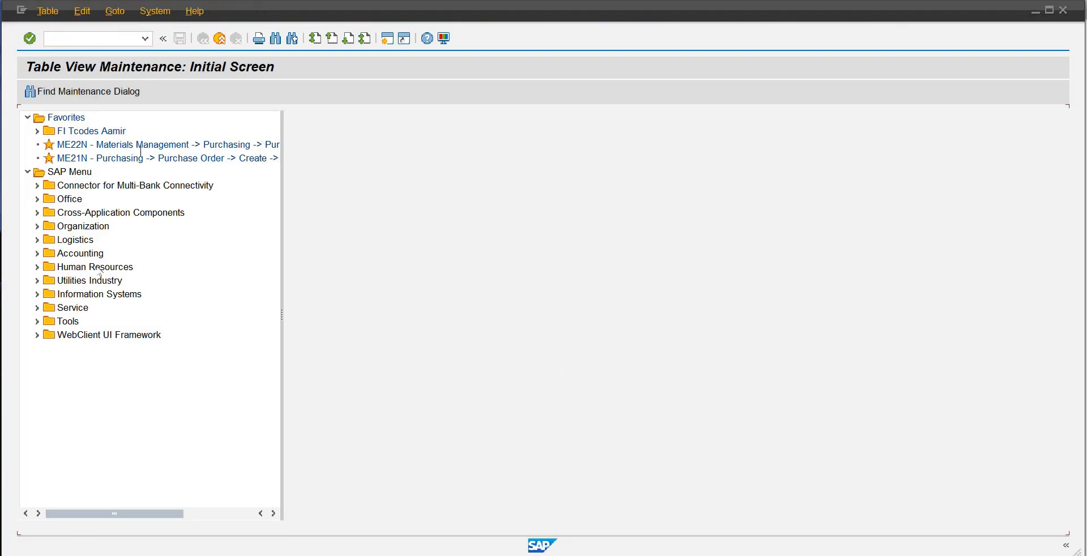
# Step: Open the payroll periods view for editing with period parameter 81 as the work area
pyautogui.click(169, 282)
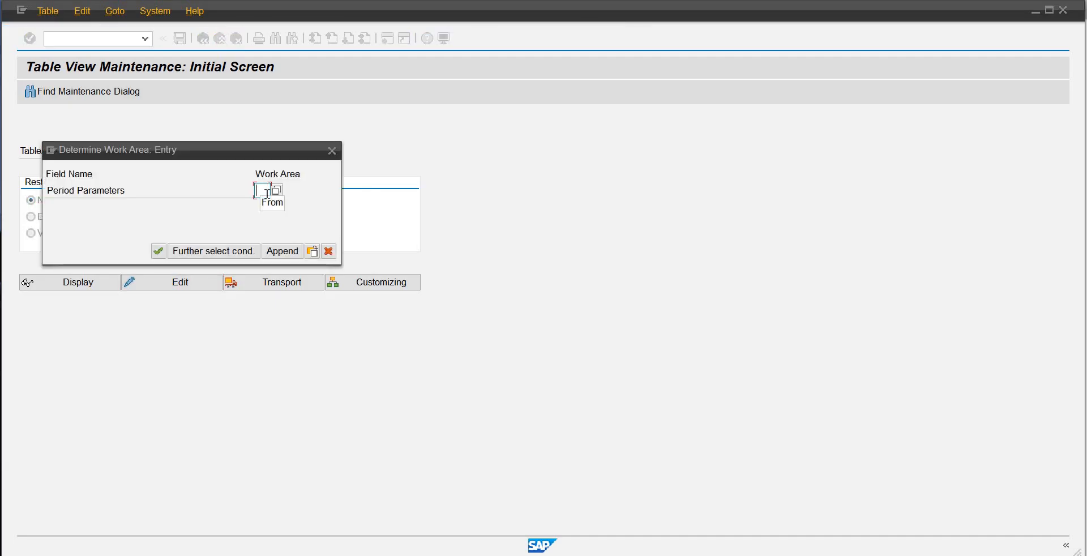
pyautogui.write('81')
pyautogui.press('Return')
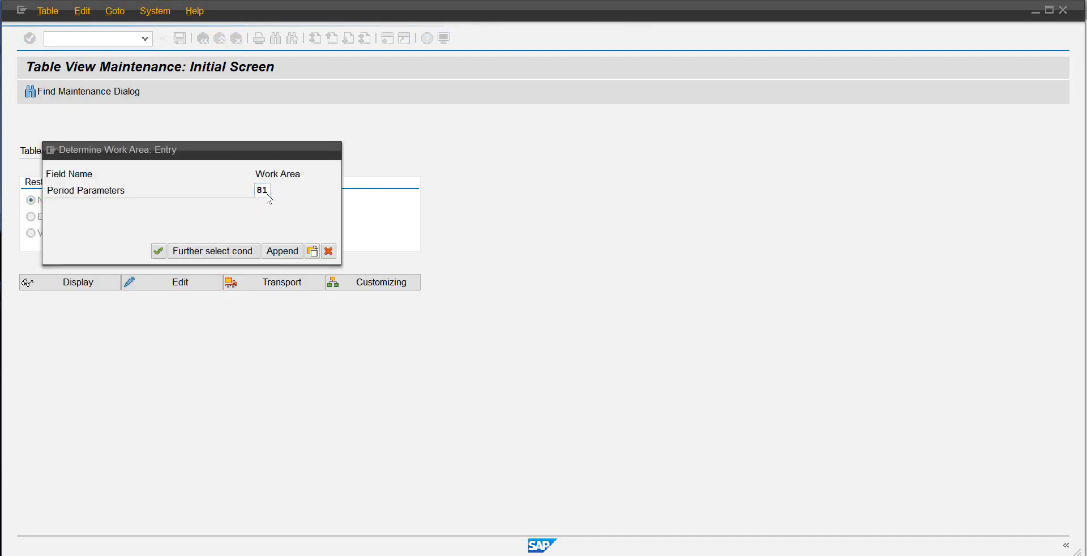
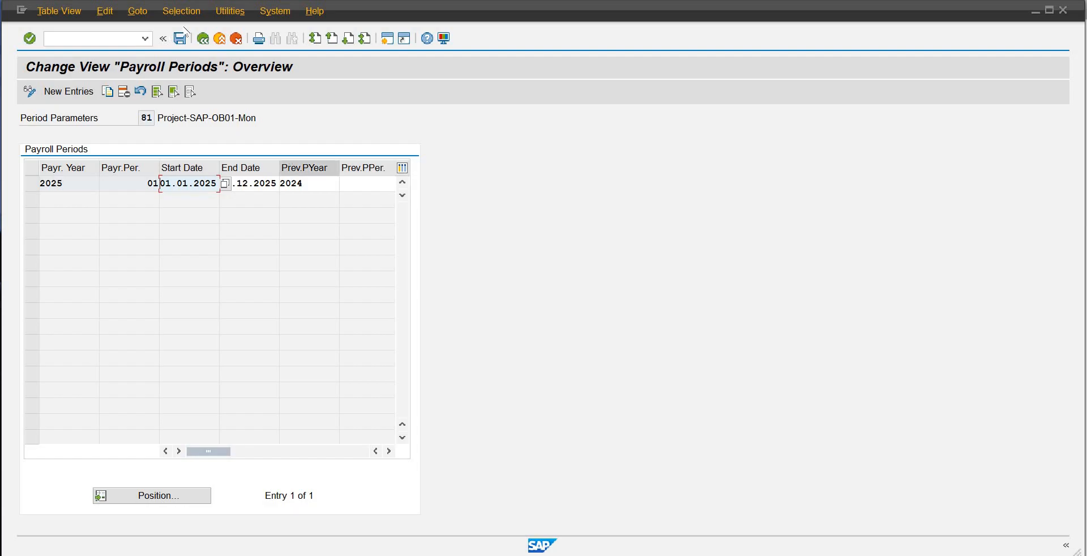
# Step: Leave the payroll periods view and try to exit the control record of payroll area OB in the other session
pyautogui.click(203, 38)
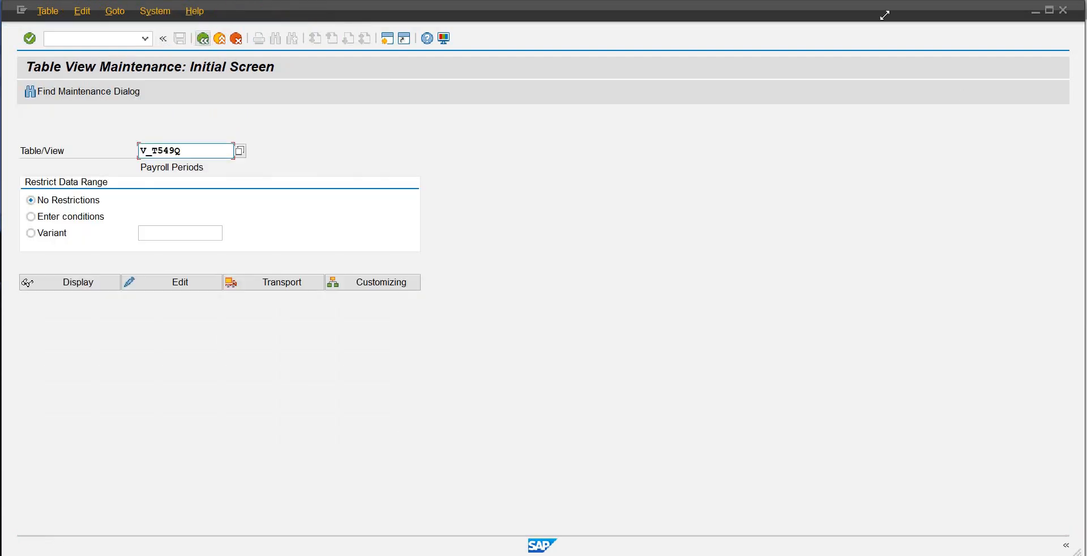
pyautogui.click(138, 284)
pyautogui.moveTo(712, 524)
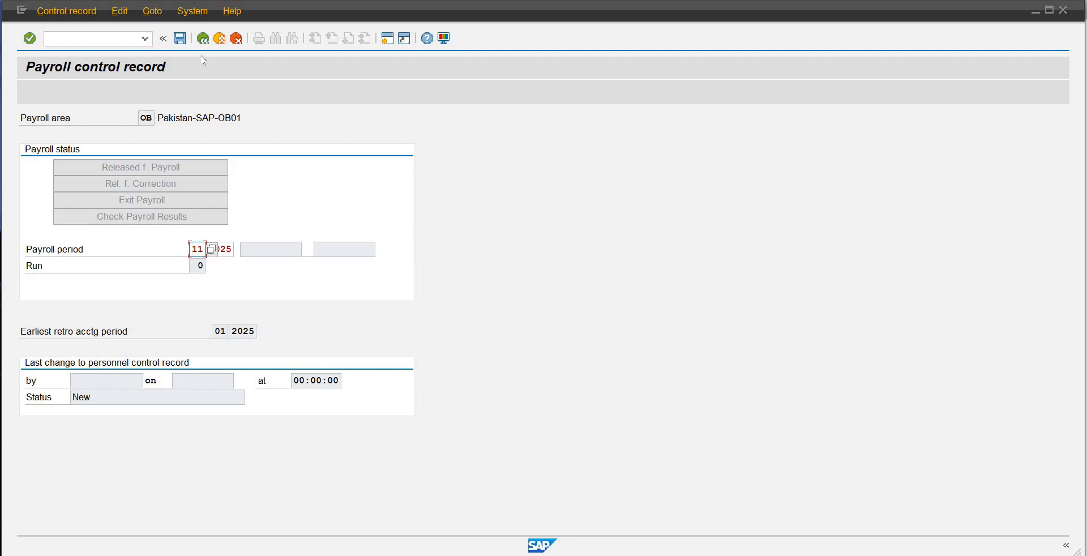
pyautogui.click(203, 38)
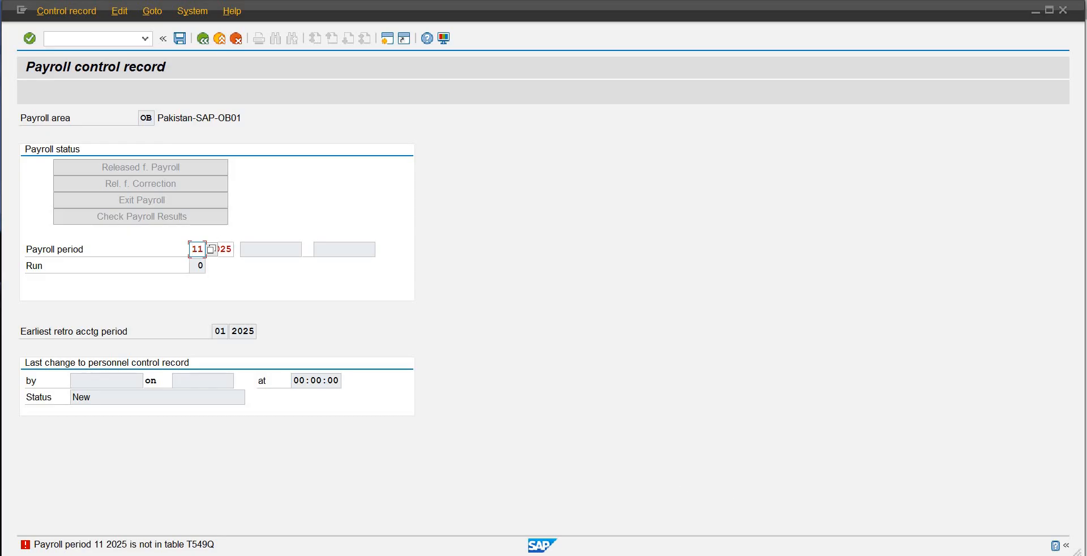
# Step: Switch to the table maintenance session and reopen the V_T549Q payroll periods for editing with period parameter 81
pyautogui.click(820, 507)
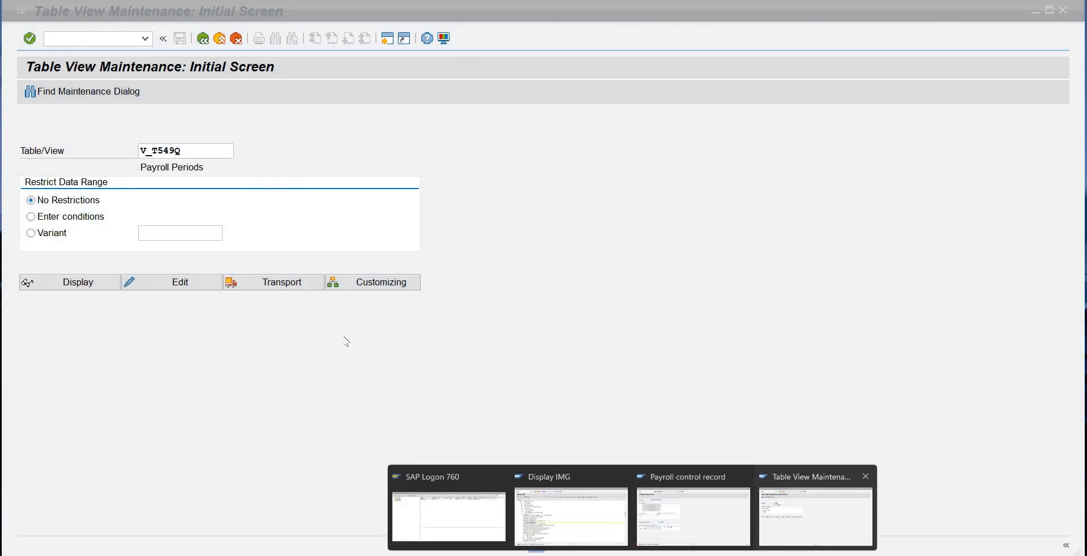
pyautogui.click(186, 288)
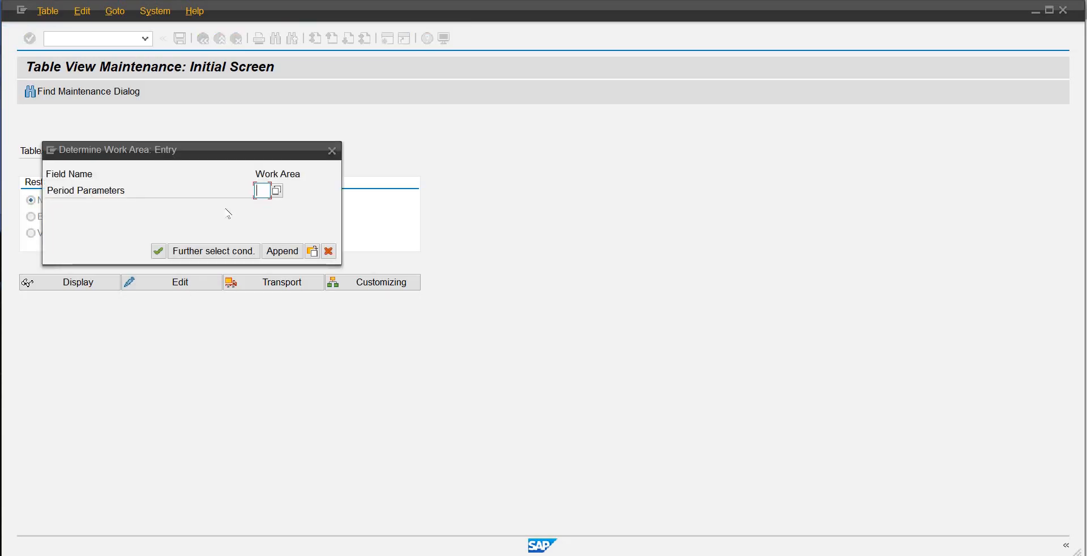
pyautogui.write('81')
pyautogui.press('Return')
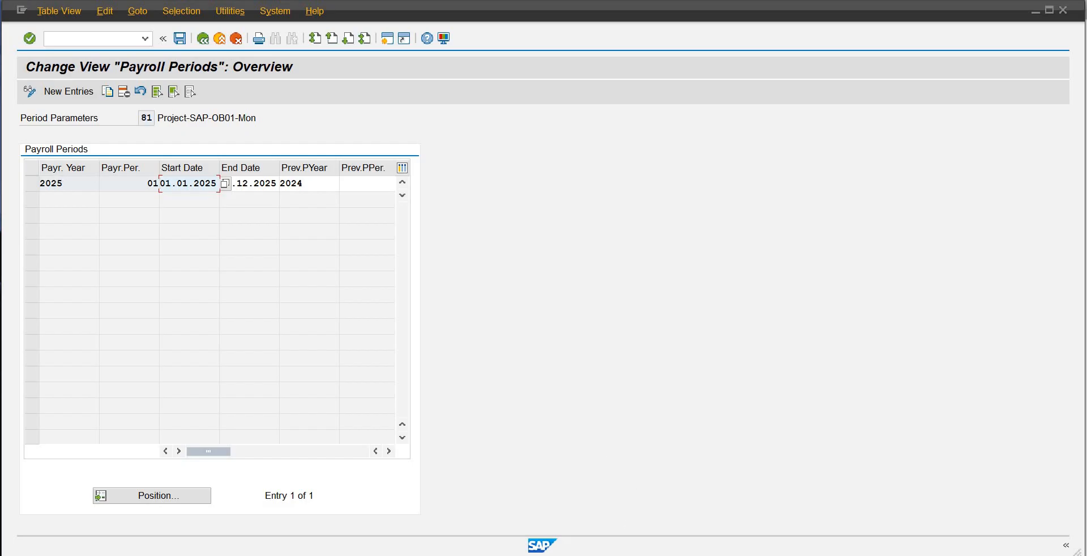
pyautogui.click(20, 1)
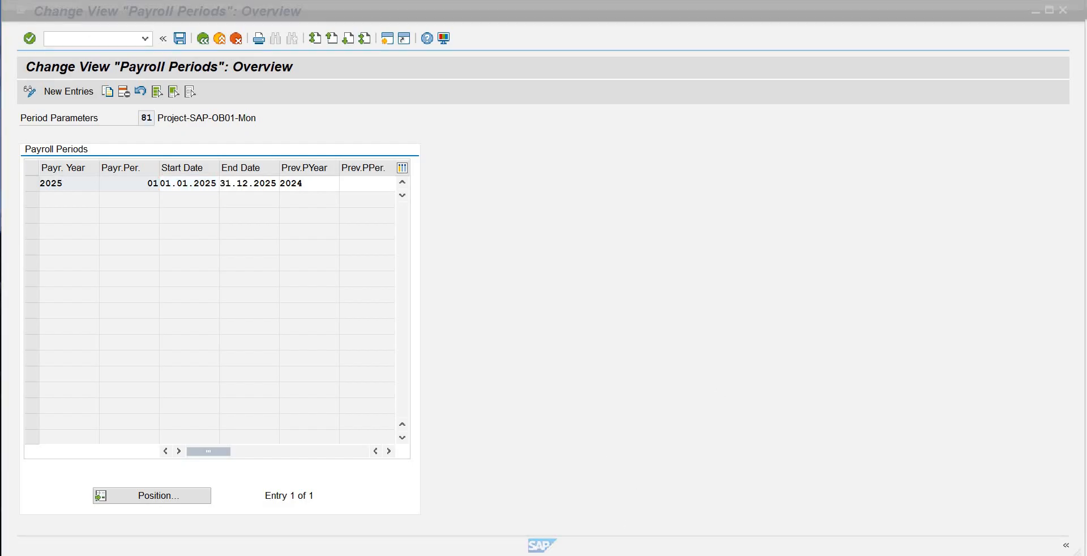
# Step: Switch to the payroll control record session, clear payroll period number 11 and exit the record without saving
pyautogui.moveTo(632, 554)
pyautogui.click(691, 516)
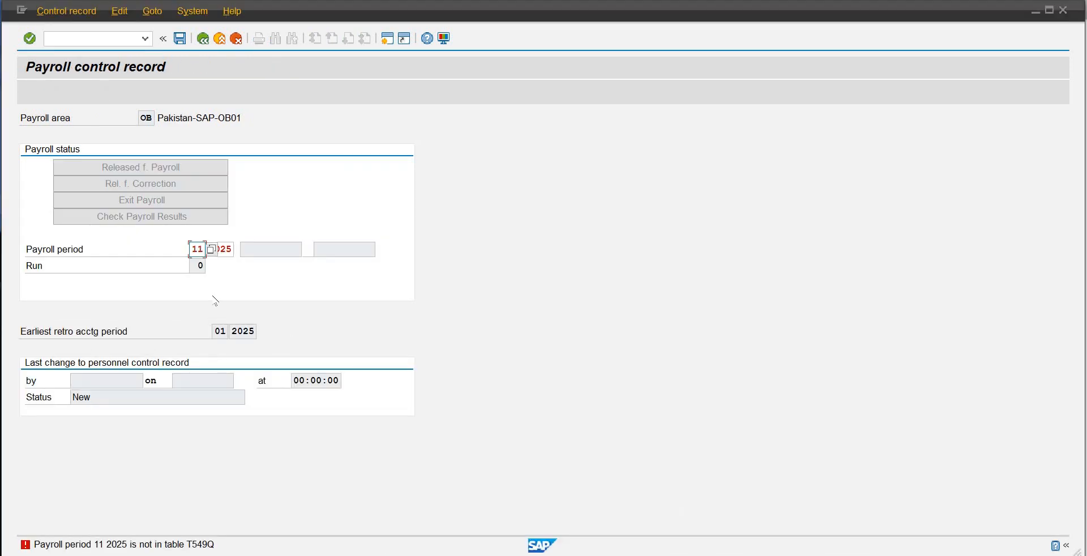
pyautogui.press('BackSpace')
pyautogui.press('BackSpace')
pyautogui.click(204, 40)
pyautogui.click(221, 39)
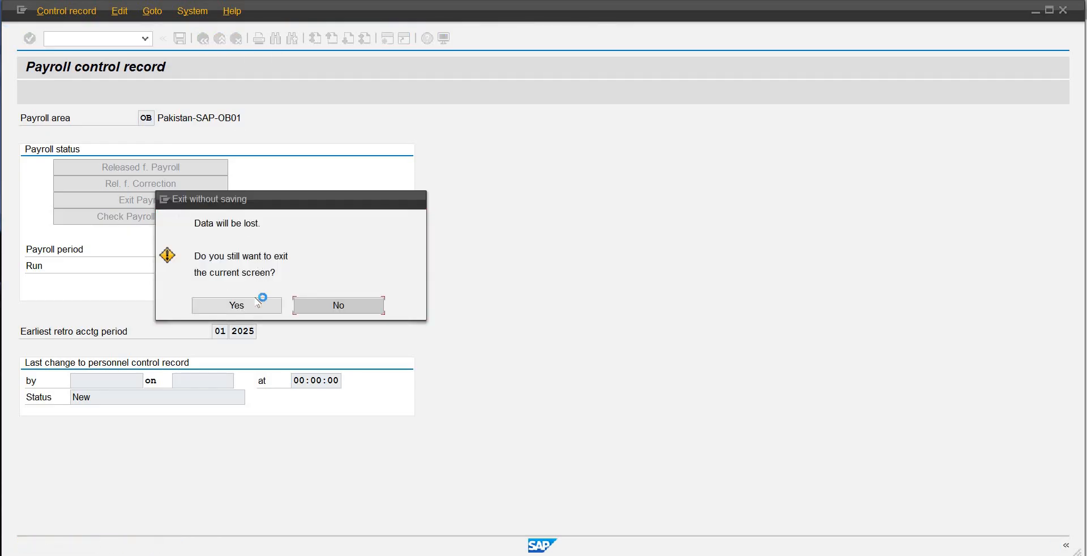
pyautogui.click(256, 301)
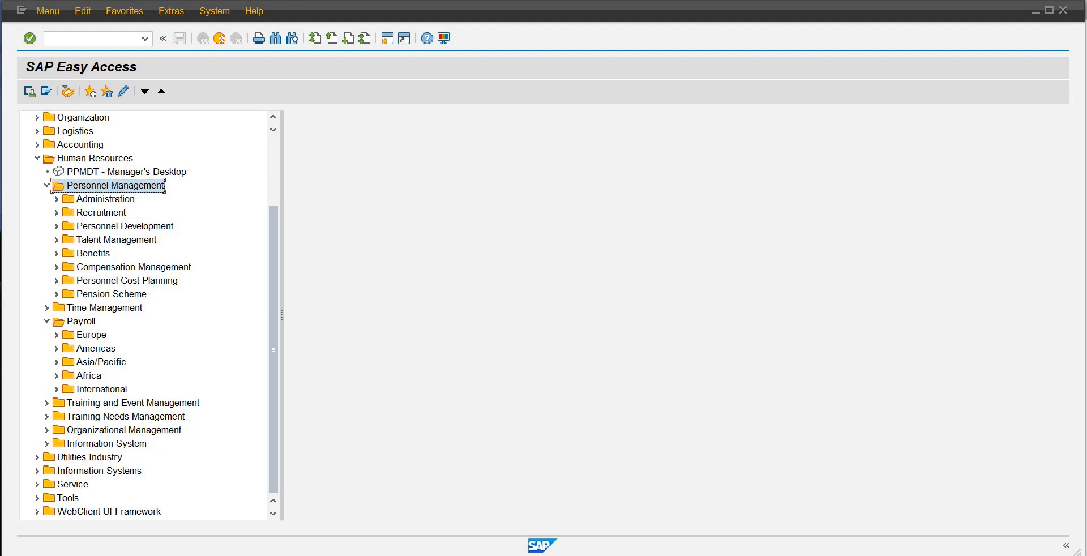
# Step: Switch to the SAP Easy Access session and run transaction PA03
pyautogui.moveTo(632, 555)
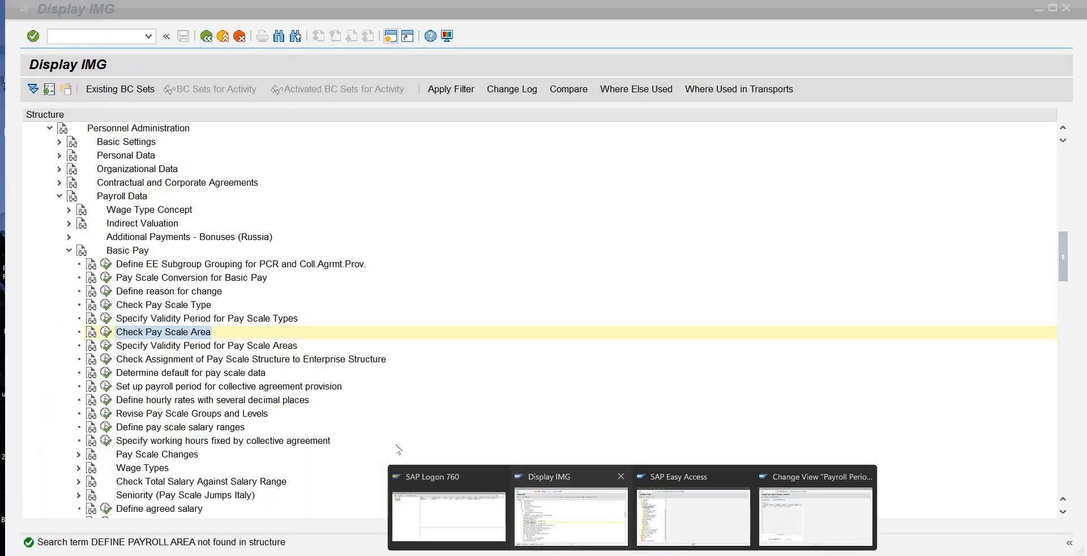
pyautogui.click(589, 518)
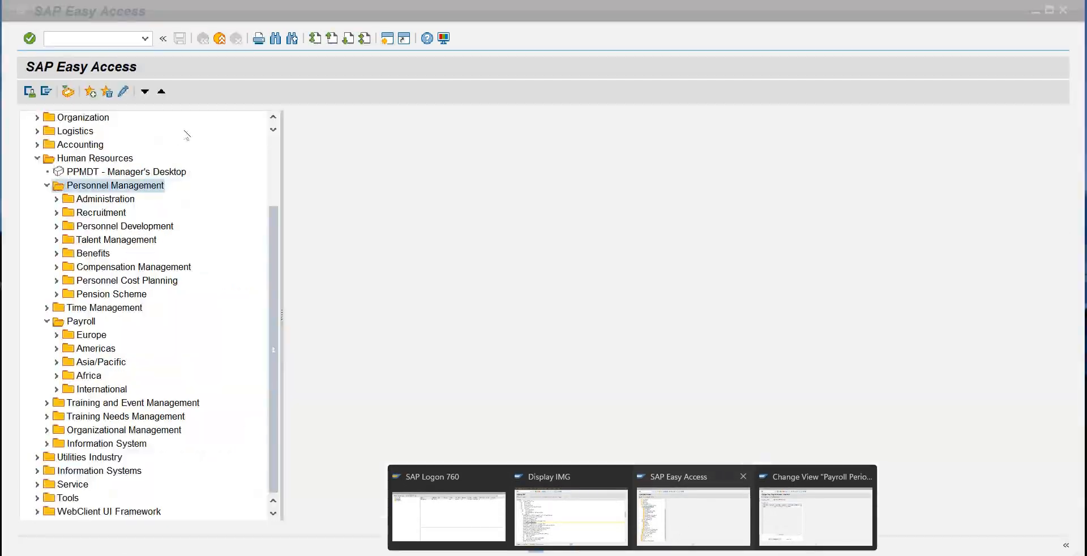
pyautogui.click(691, 509)
pyautogui.click(101, 43)
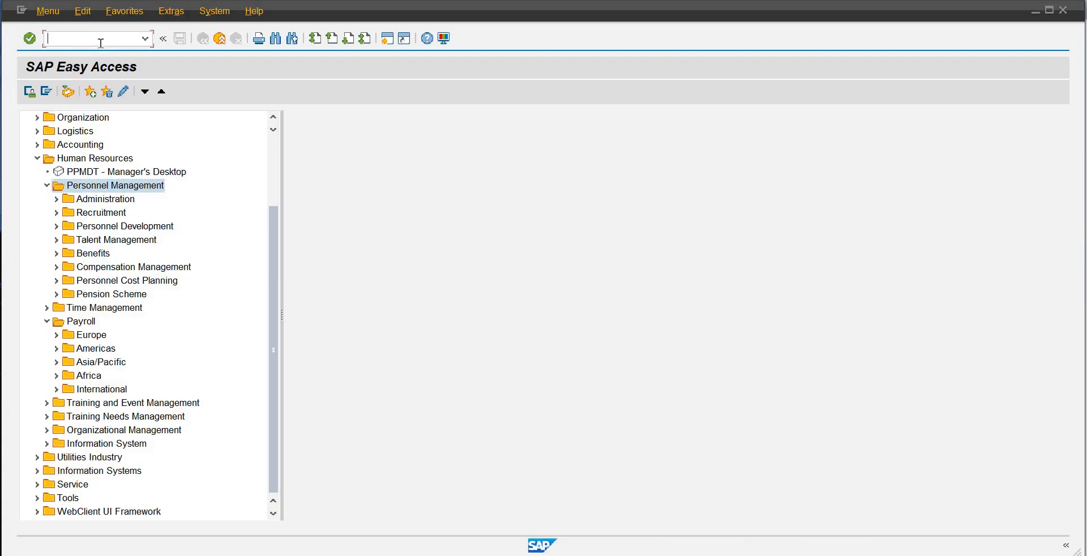
pyautogui.write('pa03')
pyautogui.press('Return')
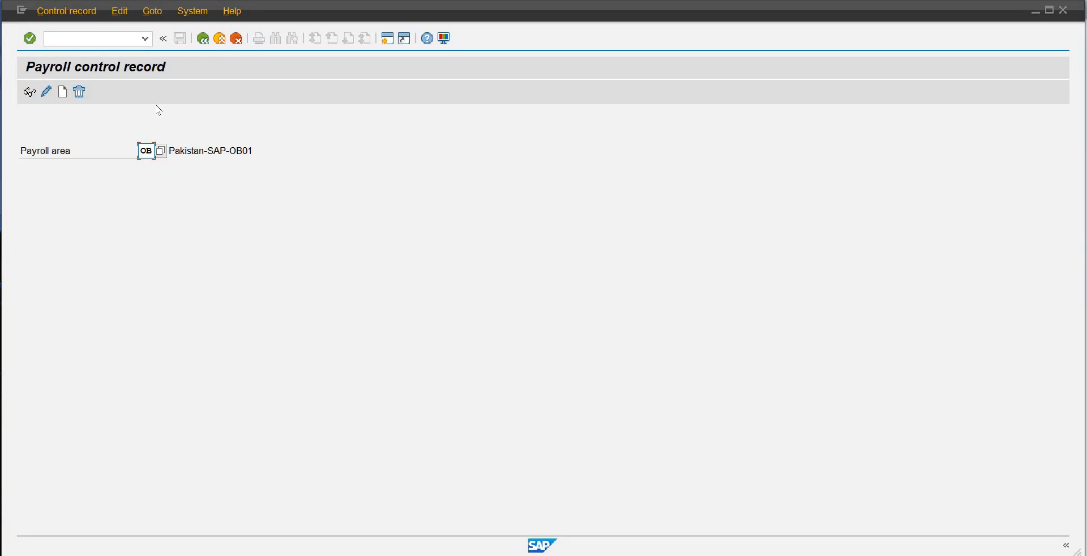
# Step: Try to create a control record for payroll area OB with payroll period 01 2025 and earliest retro accounting period 01 2025
pyautogui.click(63, 93)
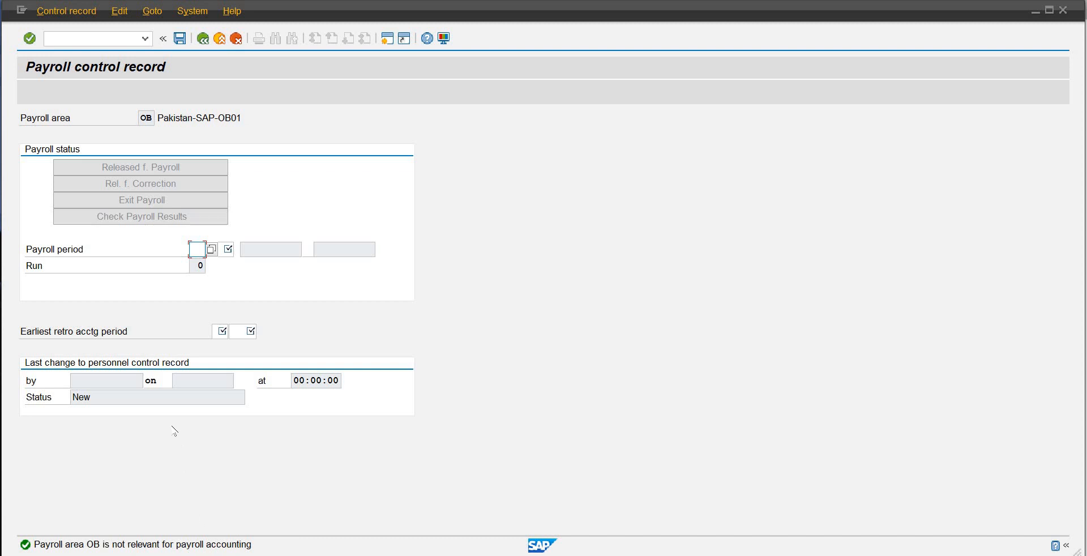
pyautogui.write('01')
pyautogui.press('Tab')
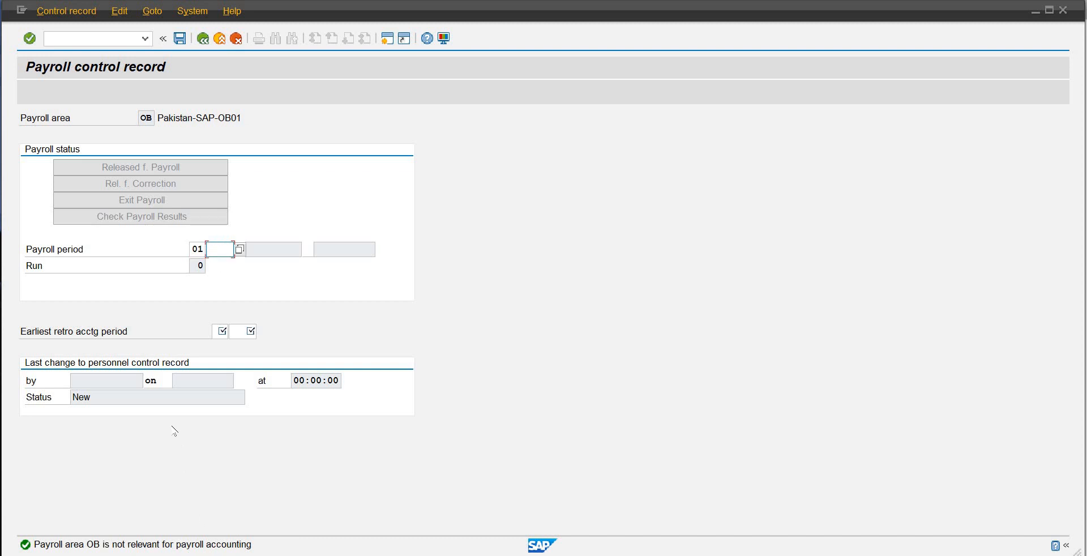
pyautogui.write('2025')
pyautogui.press('Return')
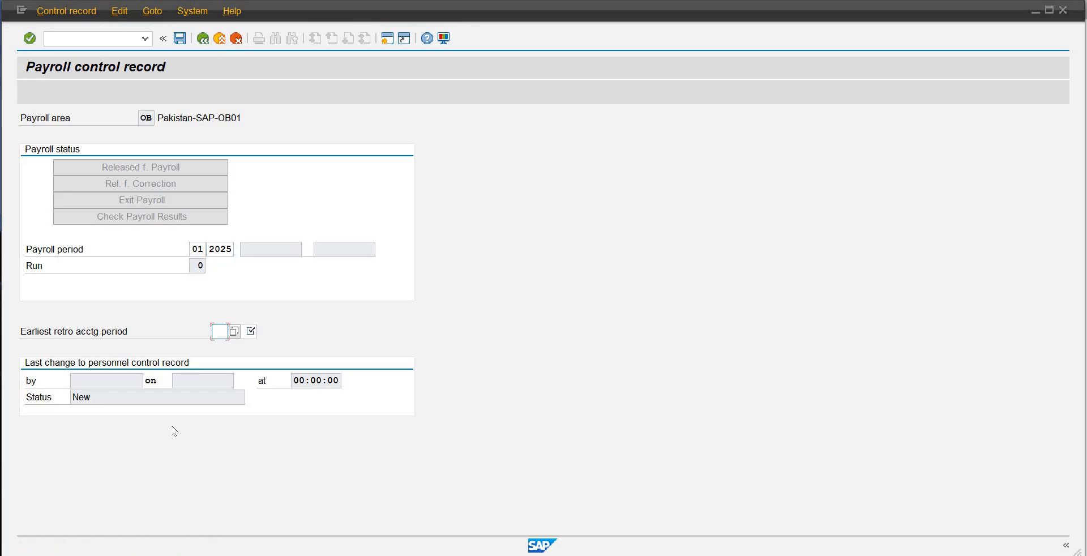
pyautogui.write('2025')
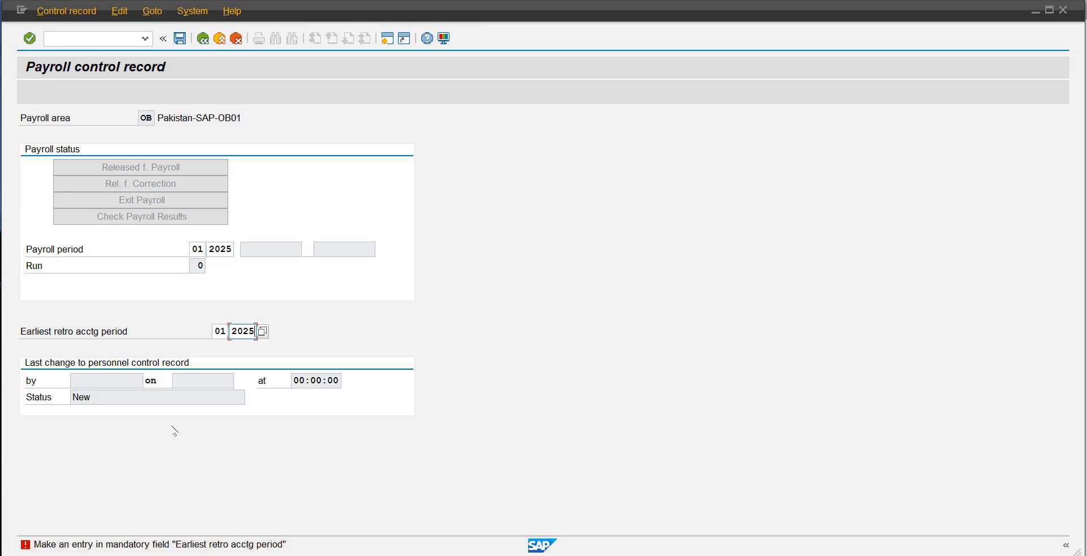
pyautogui.press('Return')
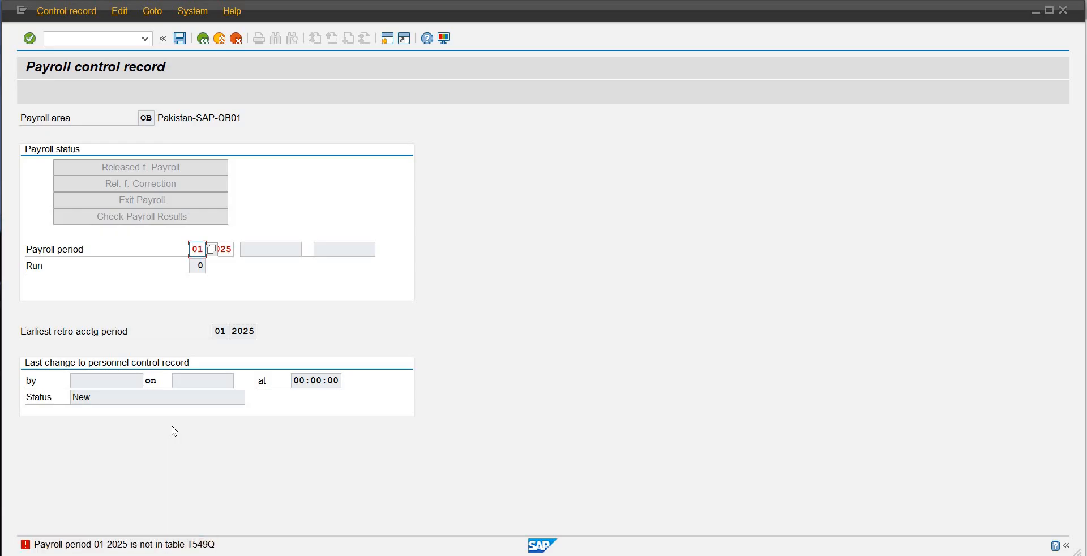
# Step: Open the details of the payroll period error message and mark the table name T549Q in them
pyautogui.doubleClick(134, 541)
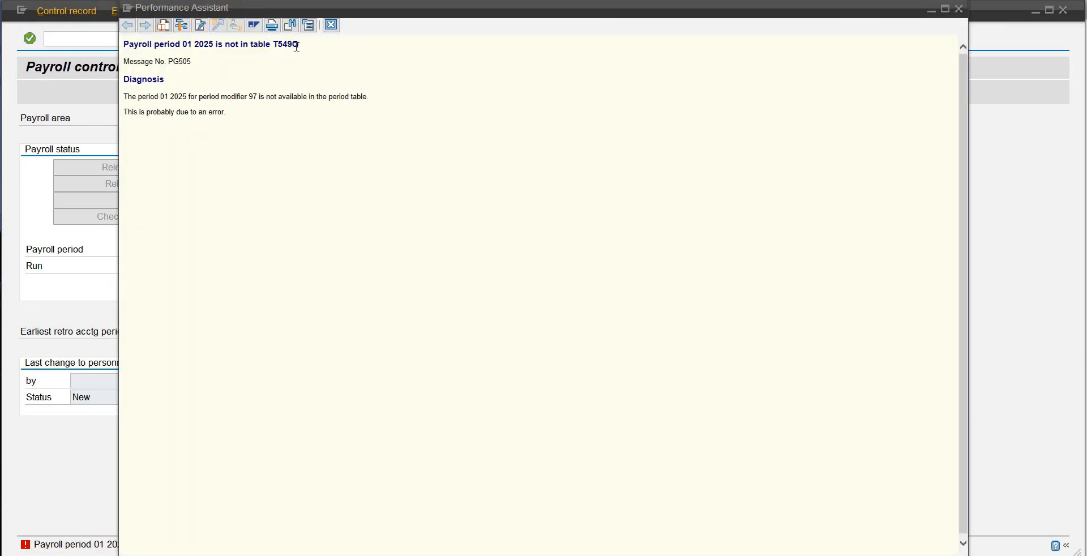
pyautogui.moveTo(300, 45); pyautogui.dragTo(273, 46)
# Step: Switch to the payroll periods session, restart editing of V_T549Q and look through the list of available period parameters
pyautogui.click(730, 529)
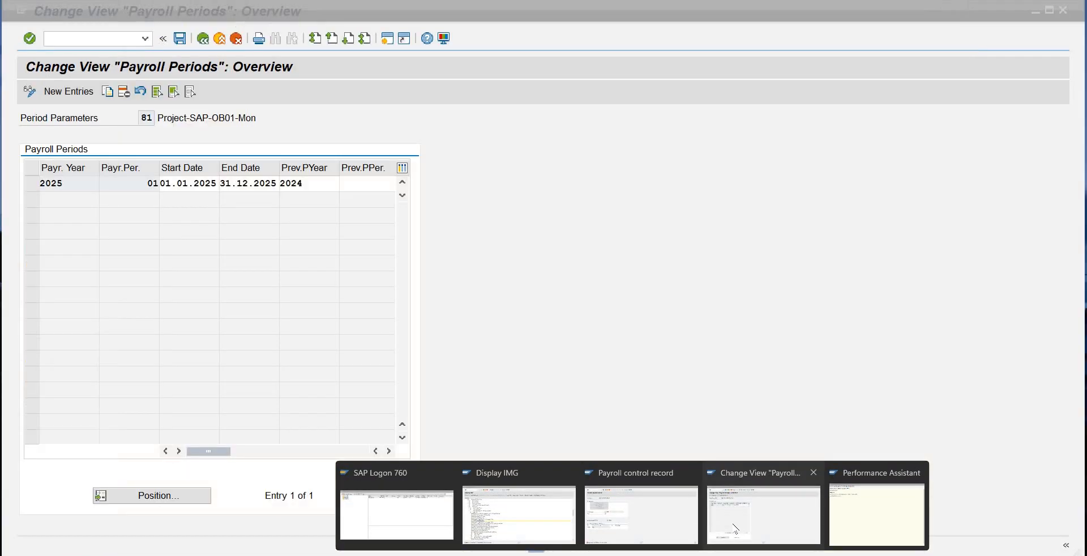
pyautogui.click(203, 39)
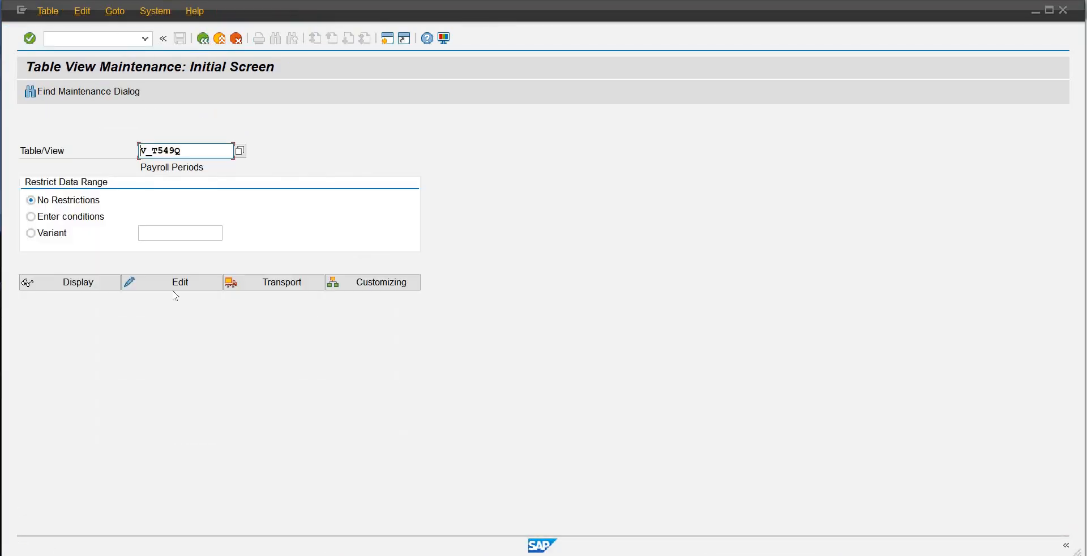
pyautogui.click(175, 287)
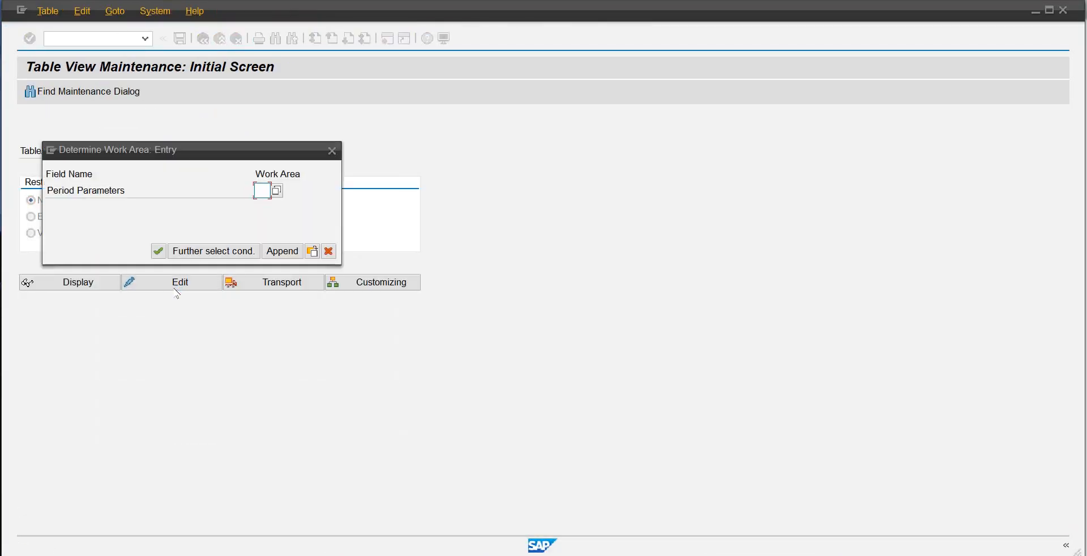
pyautogui.click(277, 191)
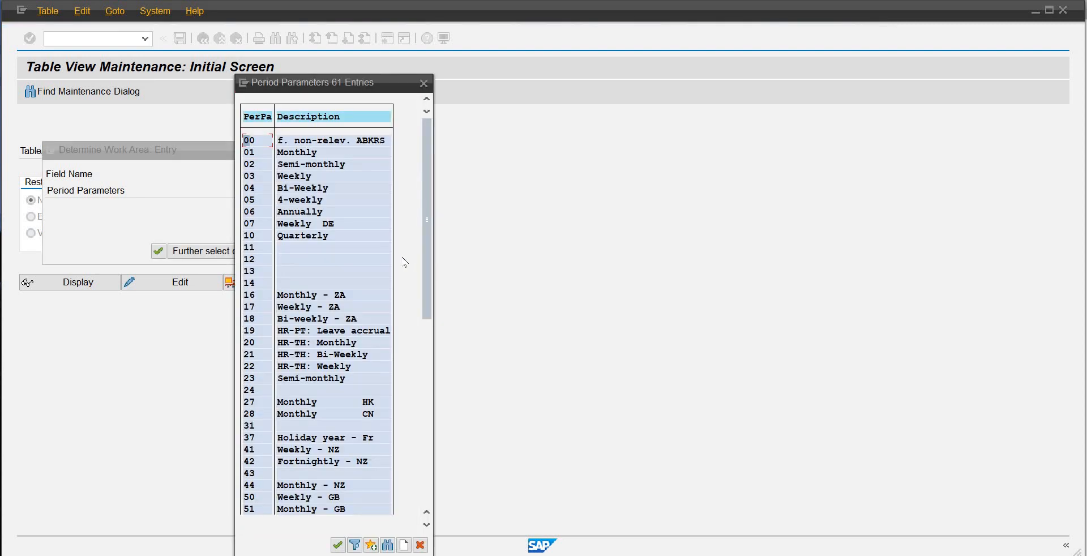
pyautogui.click(427, 342)
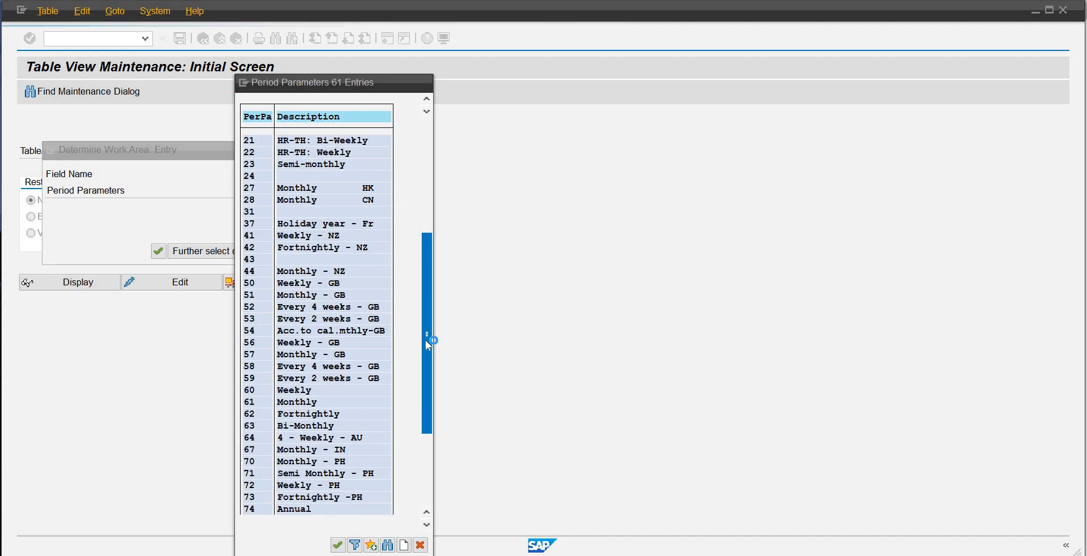
pyautogui.moveTo(426, 339); pyautogui.dragTo(422, 415)
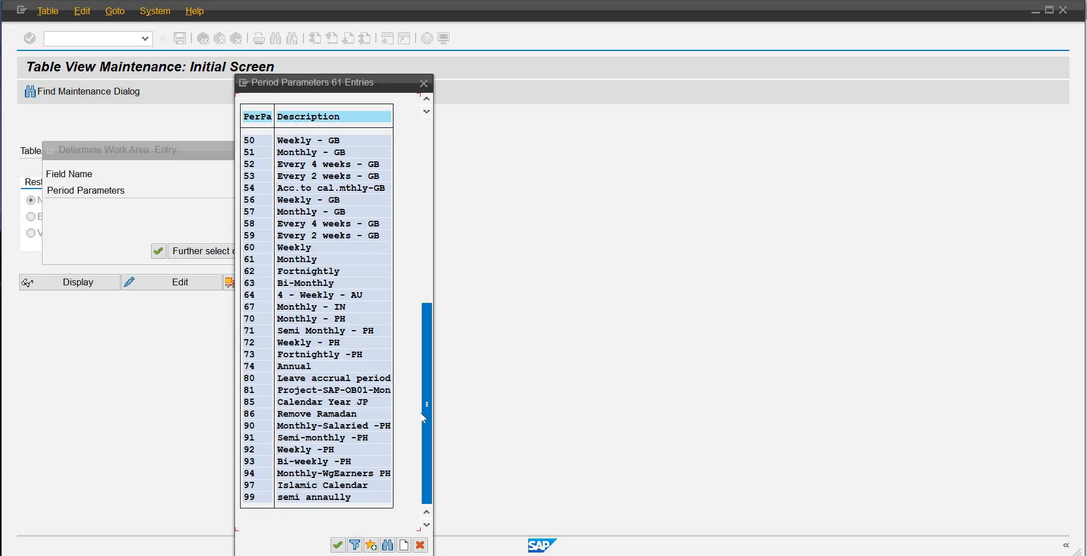
pyautogui.click(332, 392)
pyautogui.moveTo(429, 373); pyautogui.dragTo(397, 166)
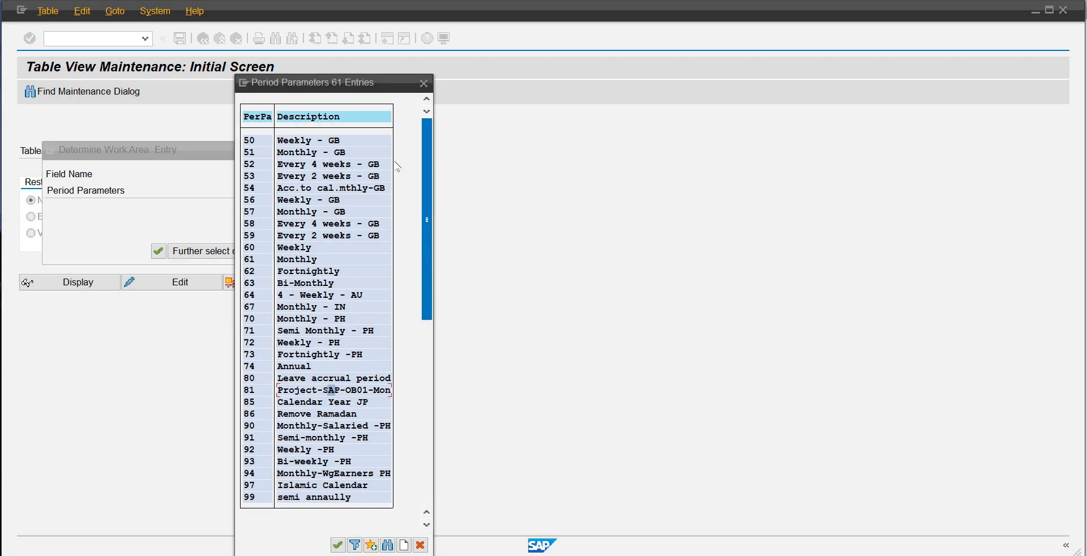
# Step: Open the payroll periods of period parameter 01 Monthly and look through their years, periods, and start and end dates
pyautogui.click(195, 261)
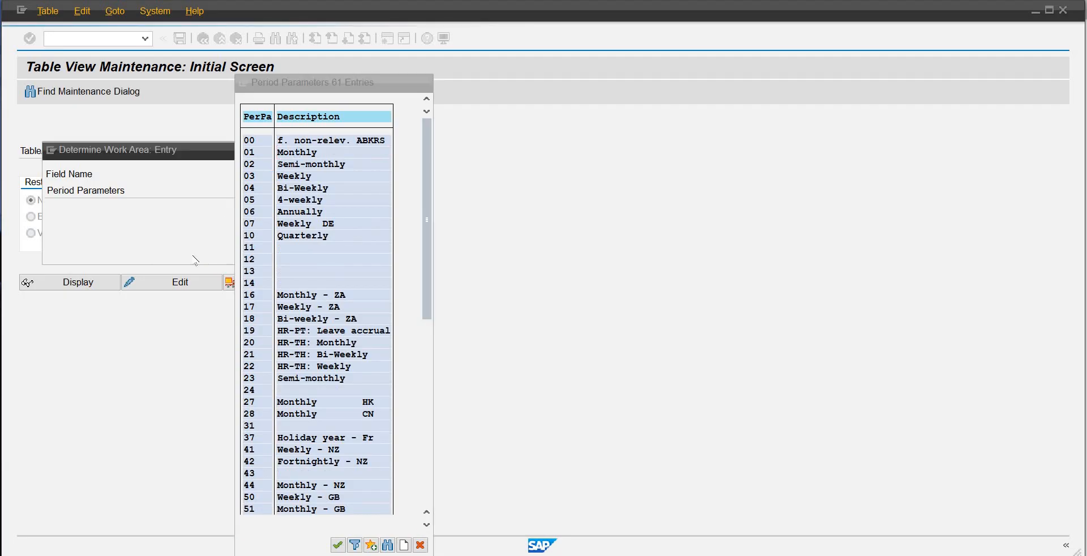
pyautogui.press('Return')
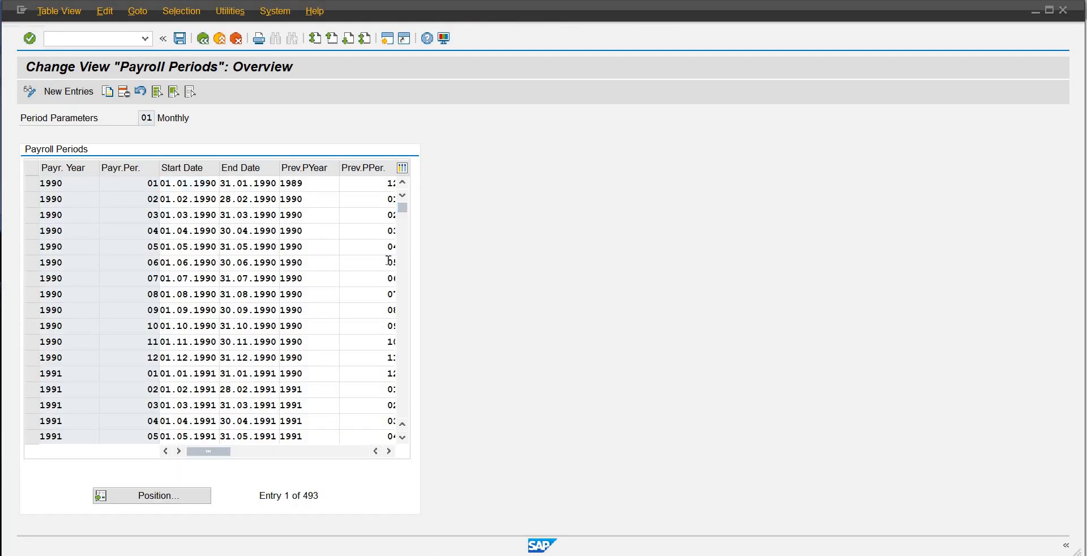
pyautogui.scroll(-10, 390, 267)
pyautogui.scroll(-10, 390, 267)
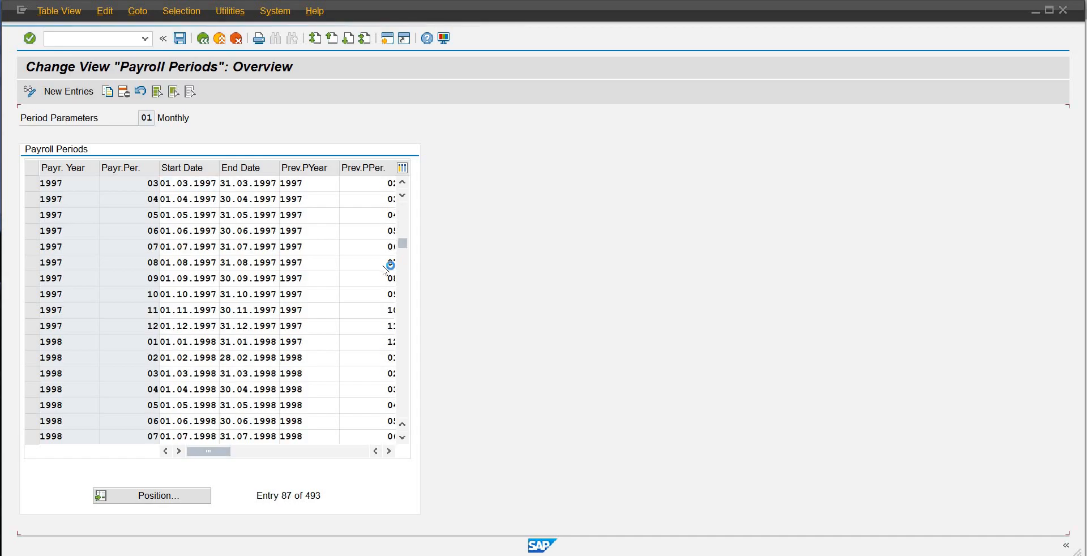
pyautogui.scroll(-20, 396, 261)
pyautogui.scroll(-15, 341, 374)
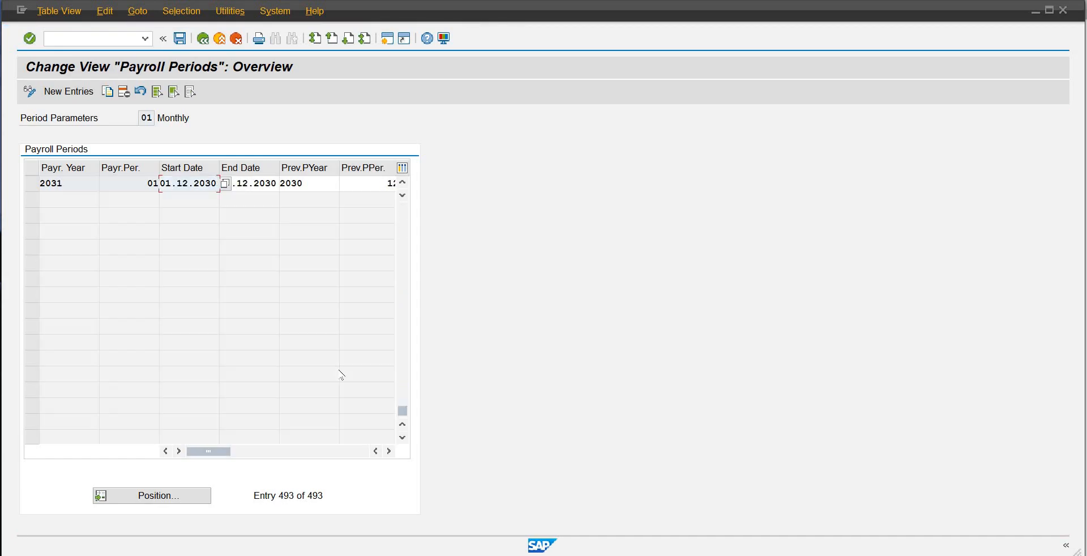
pyautogui.scroll(10, 342, 375)
pyautogui.scroll(-10, 340, 372)
pyautogui.click(402, 183)
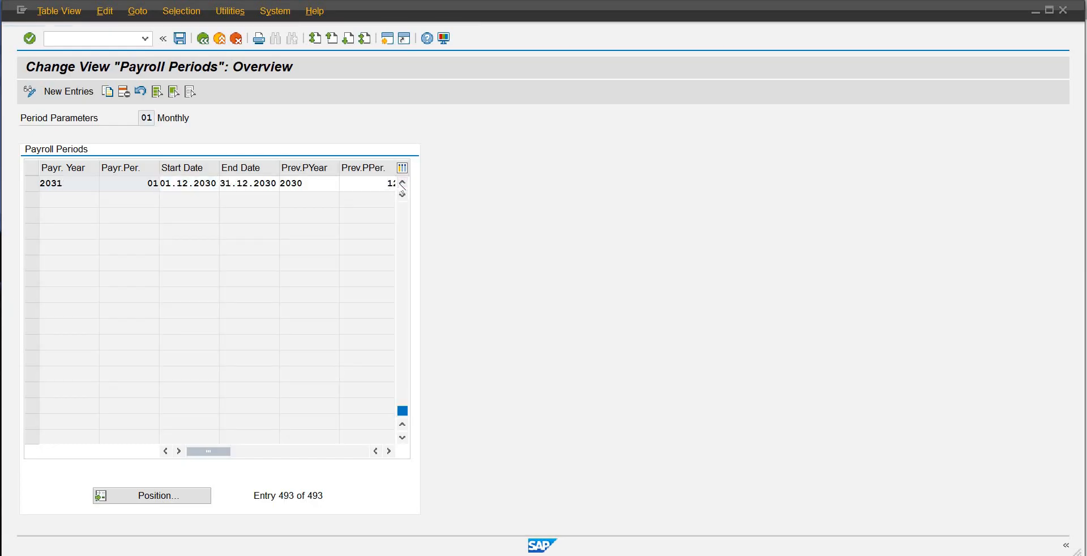
pyautogui.click(402, 184)
pyautogui.click(402, 184)
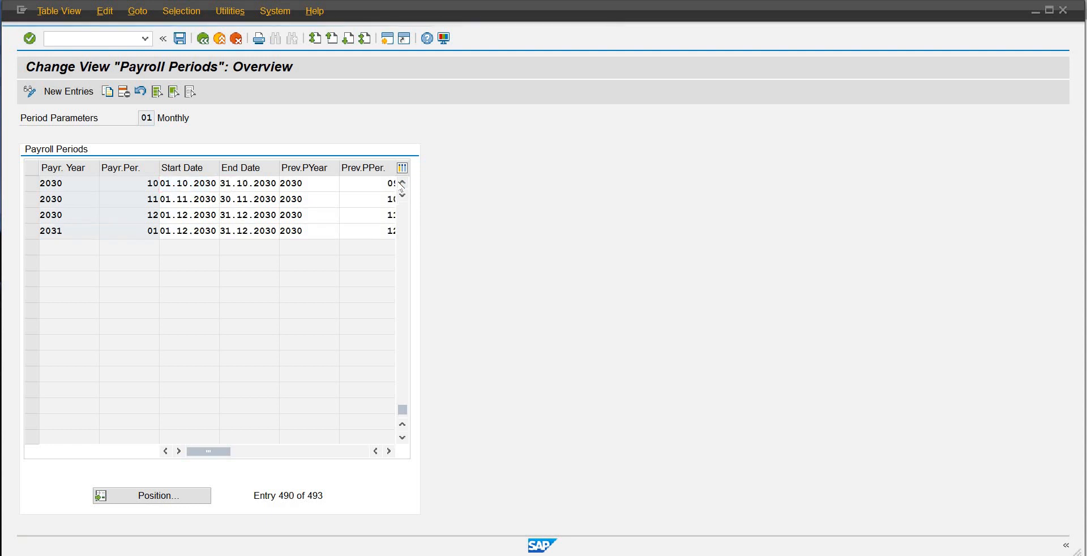
pyautogui.click(401, 184)
pyautogui.click(402, 184)
pyautogui.click(402, 184)
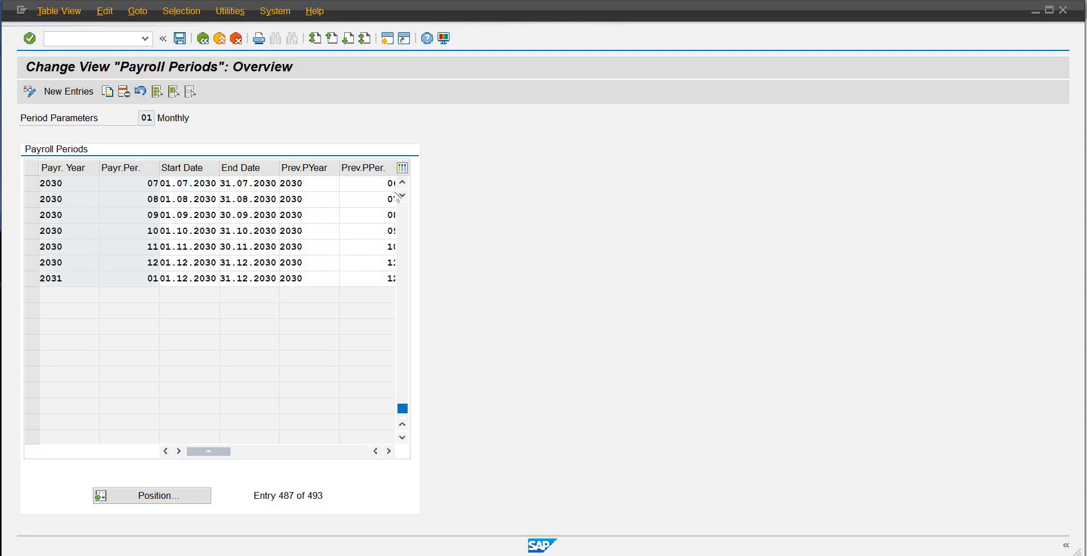
pyautogui.click(402, 184)
pyautogui.click(403, 211)
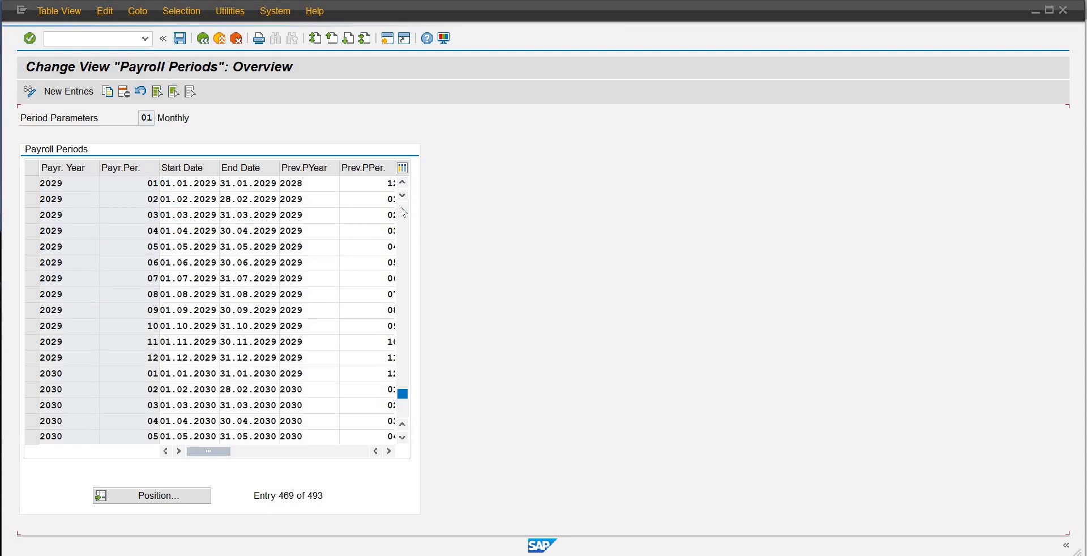
pyautogui.click(403, 211)
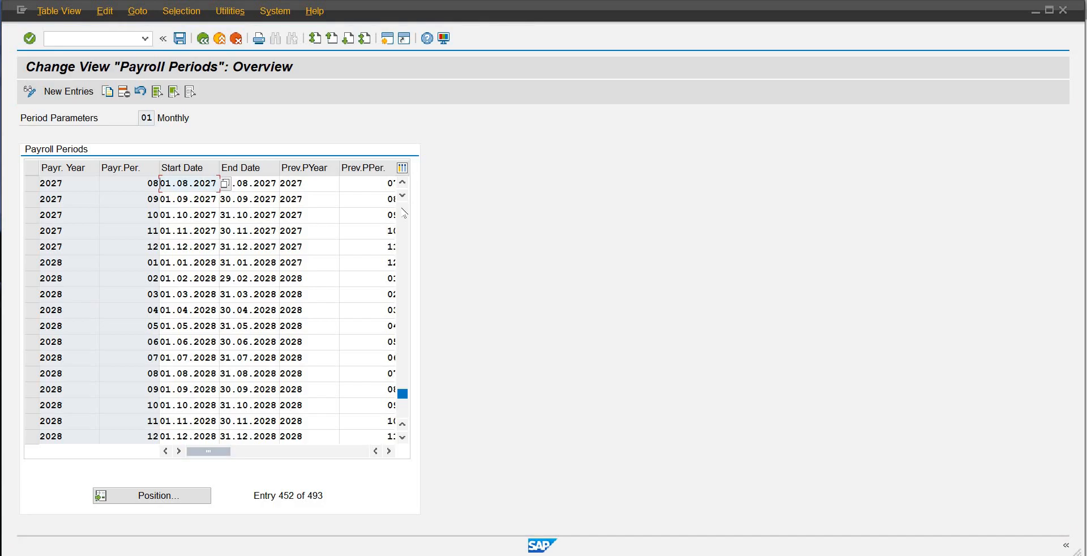
pyautogui.click(403, 211)
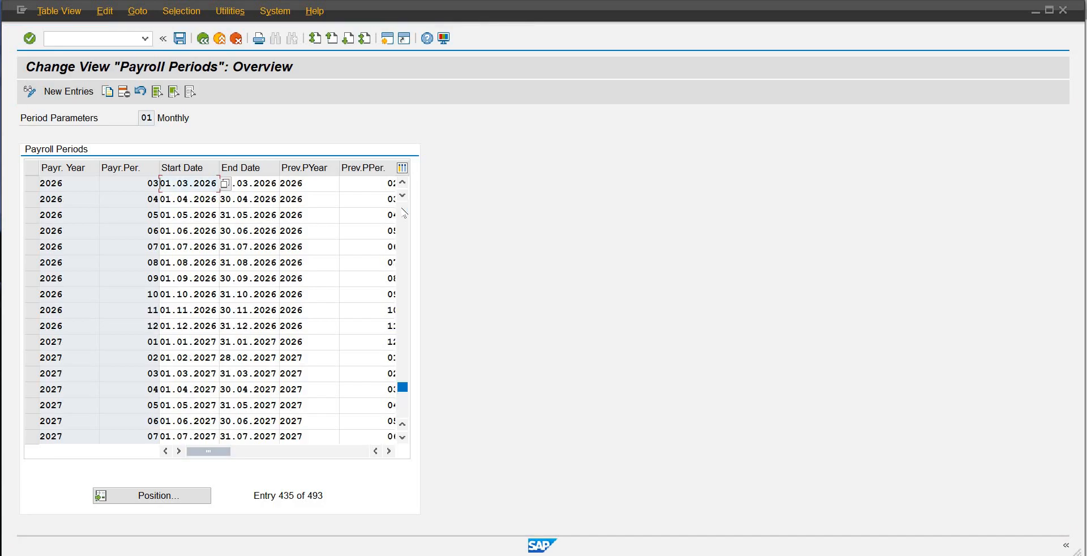
pyautogui.click(404, 211)
pyautogui.click(404, 211)
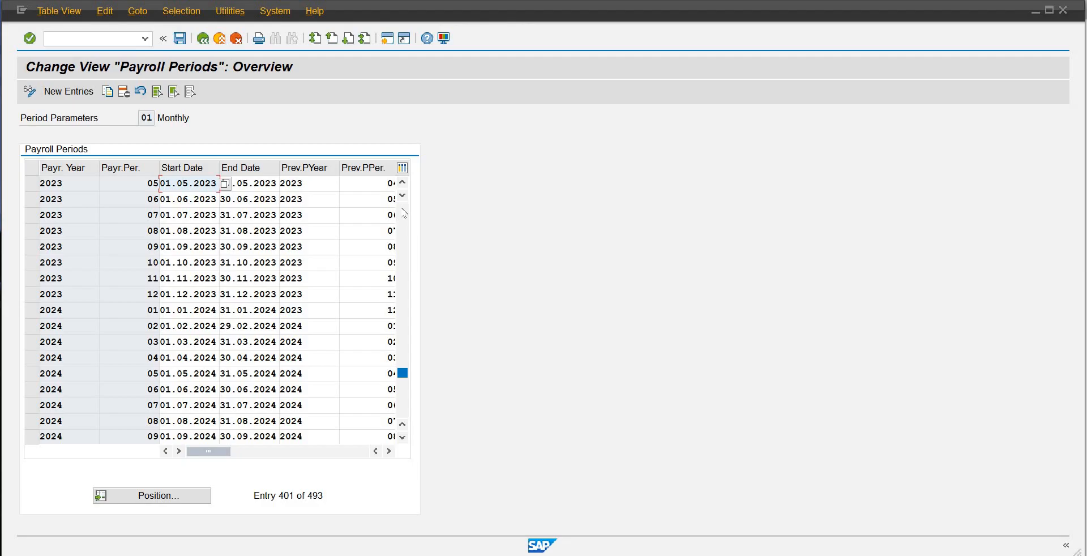
pyautogui.click(404, 211)
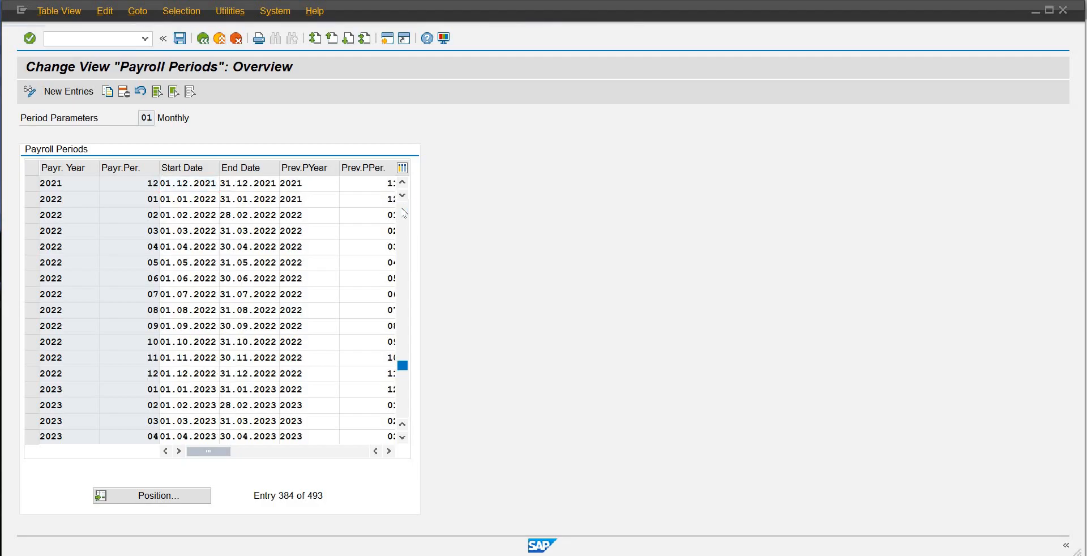
pyautogui.click(404, 211)
pyautogui.click(404, 211)
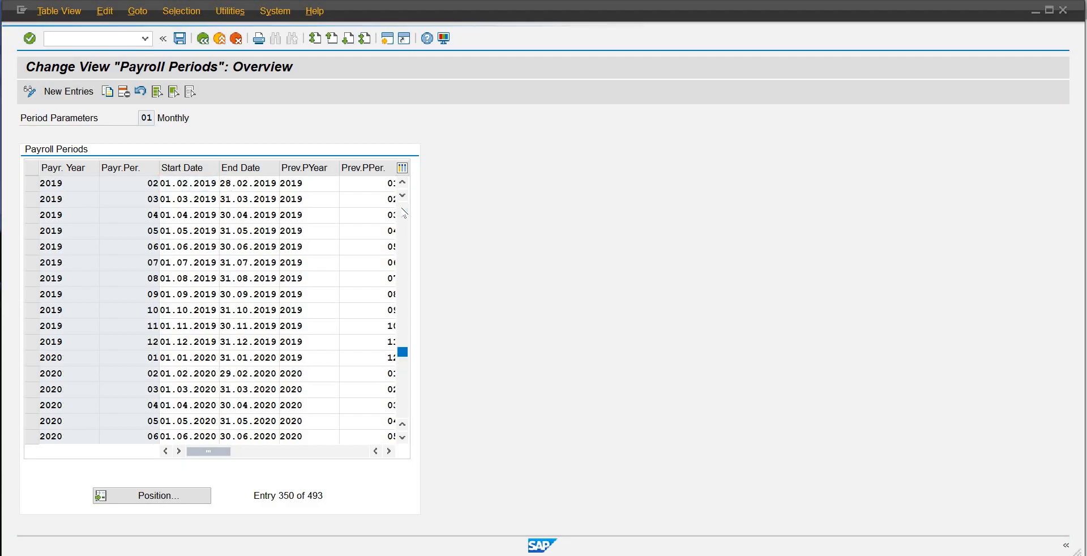
pyautogui.click(403, 211)
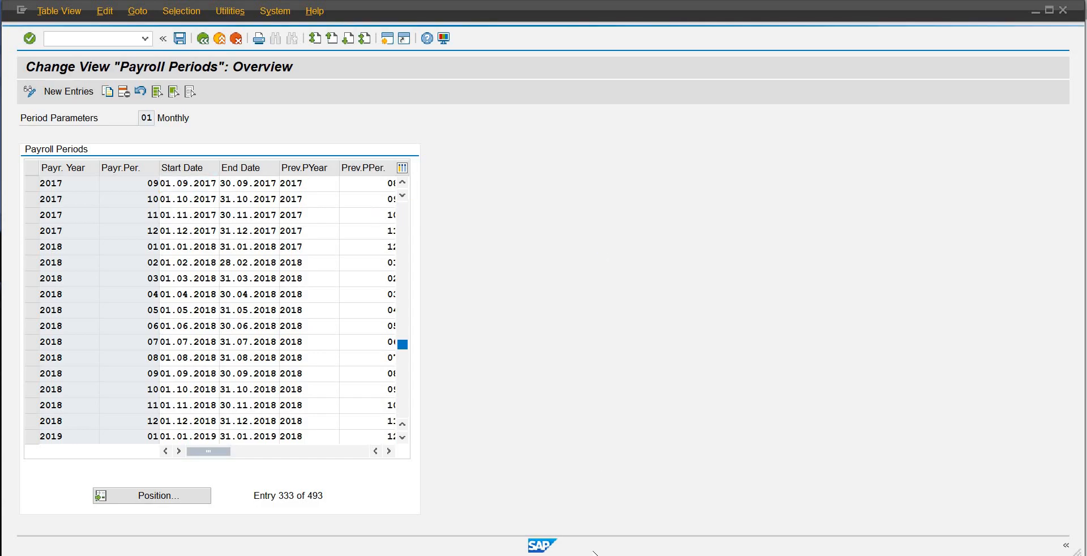
# Step: Switch to the payroll control record session, try 81 as the payroll period number, and set it back to 01
pyautogui.click(632, 555)
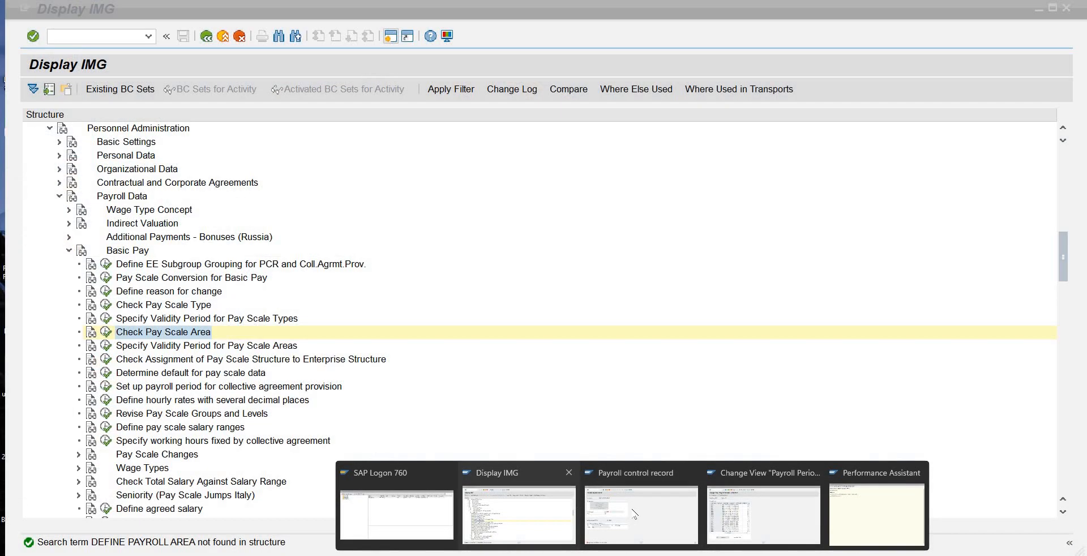
pyautogui.click(635, 513)
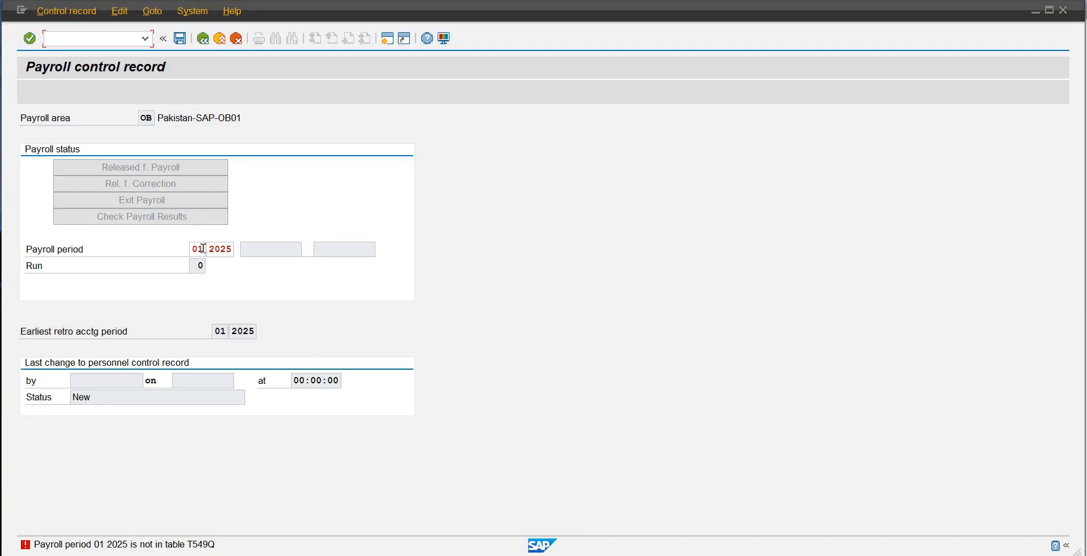
pyautogui.click(203, 248)
pyautogui.moveTo(188, 248); pyautogui.dragTo(191, 253)
pyautogui.write('81')
pyautogui.press('Return')
pyautogui.press('BackSpace')
pyautogui.press('BackSpace')
pyautogui.write('01')
# Step: Switch to the payroll periods session and position the list at payroll year 2025
pyautogui.moveTo(536, 550)
pyautogui.click(764, 492)
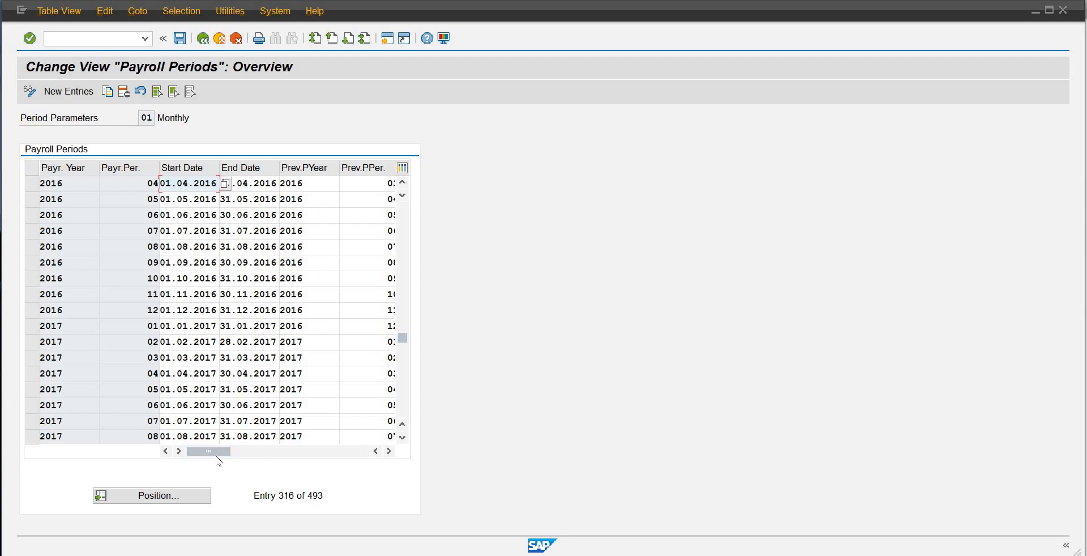
pyautogui.click(176, 495)
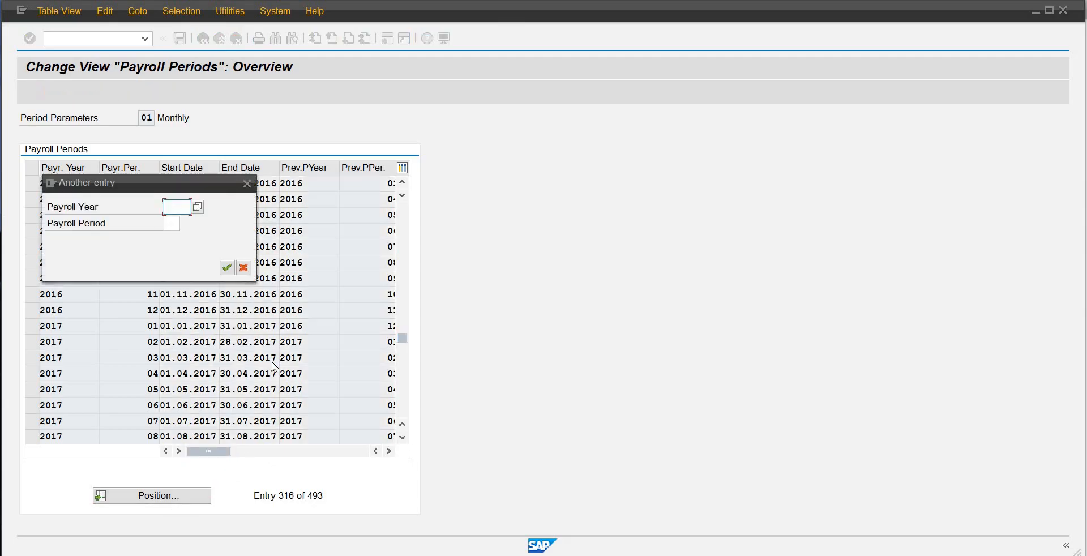
pyautogui.write('2025')
pyautogui.press('Return')
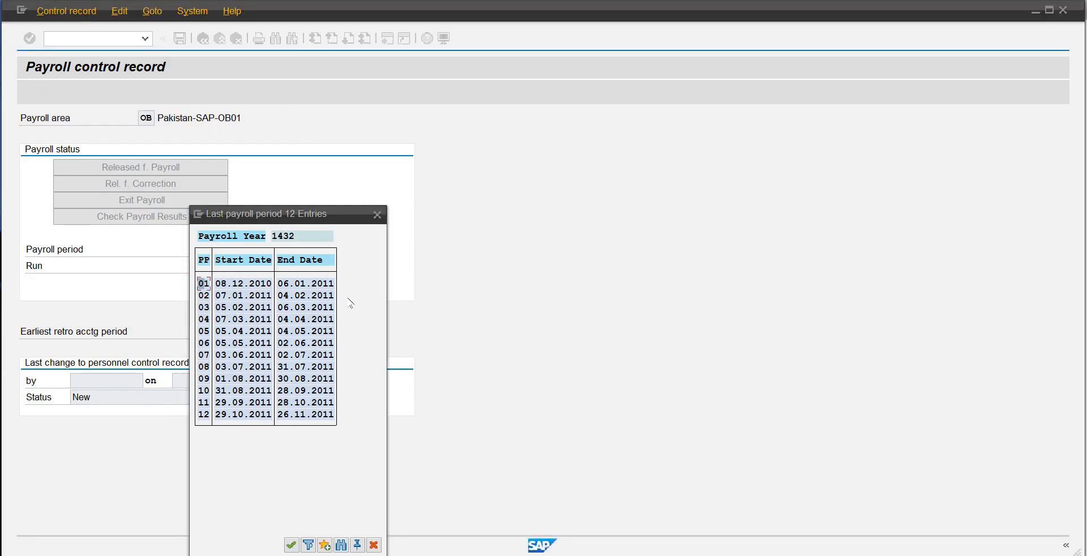
# Step: Choose period 10 1432 as payroll period and earliest retro accounting period for payroll area OB, and save the control record
pyautogui.doubleClick(205, 390)
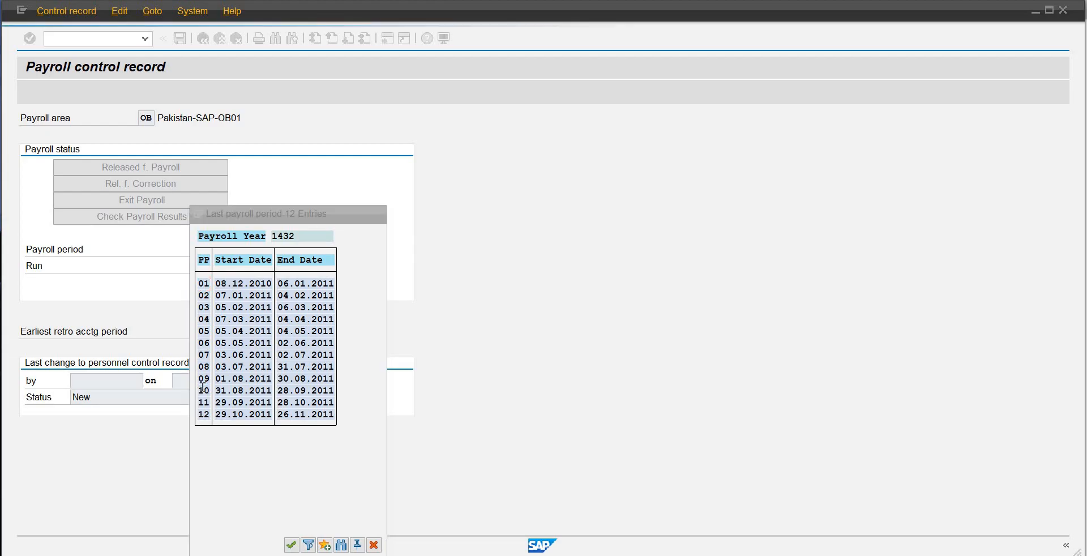
pyautogui.press('Return')
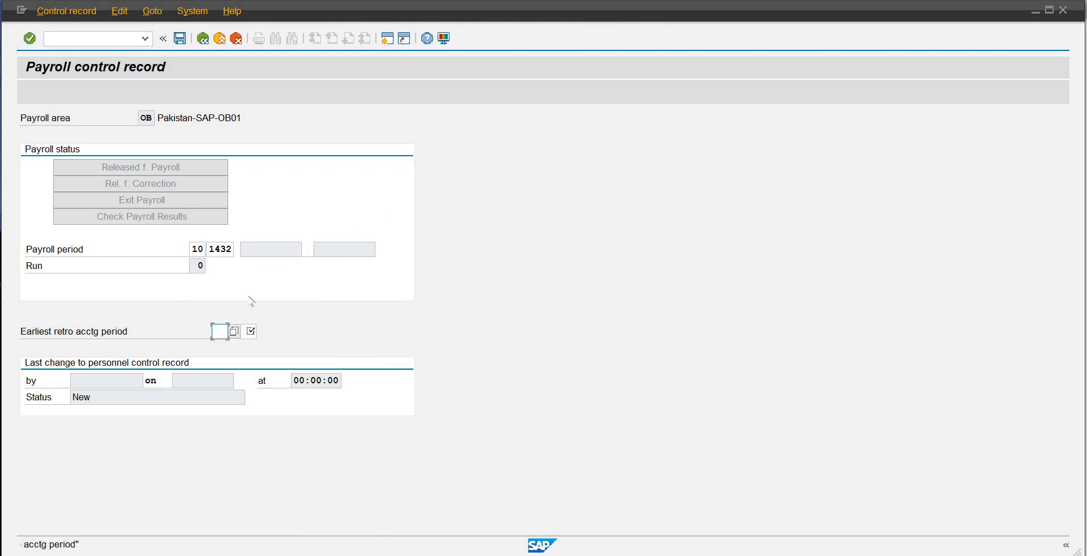
pyautogui.click(234, 333)
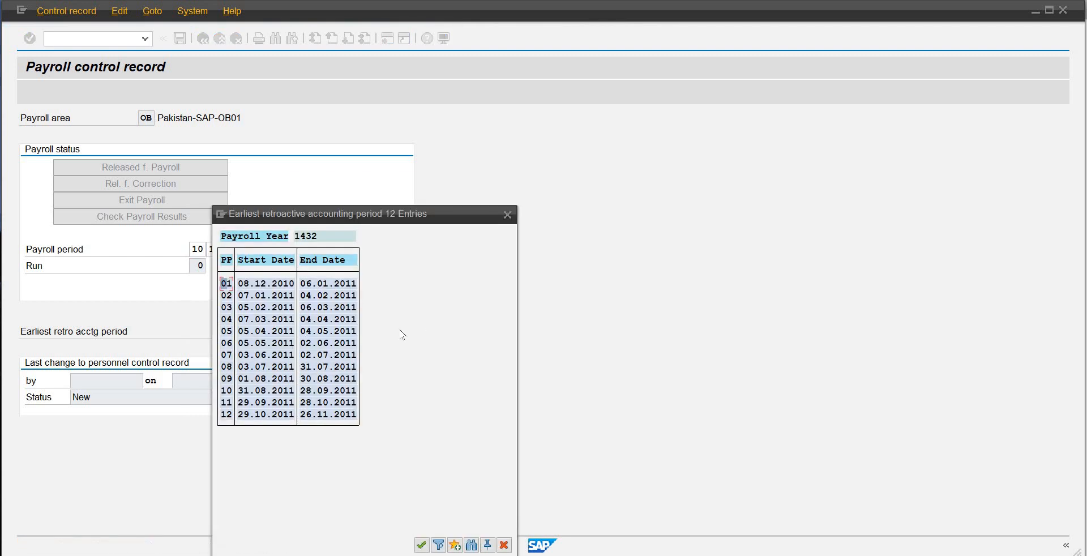
pyautogui.doubleClick(229, 390)
pyautogui.press('Return')
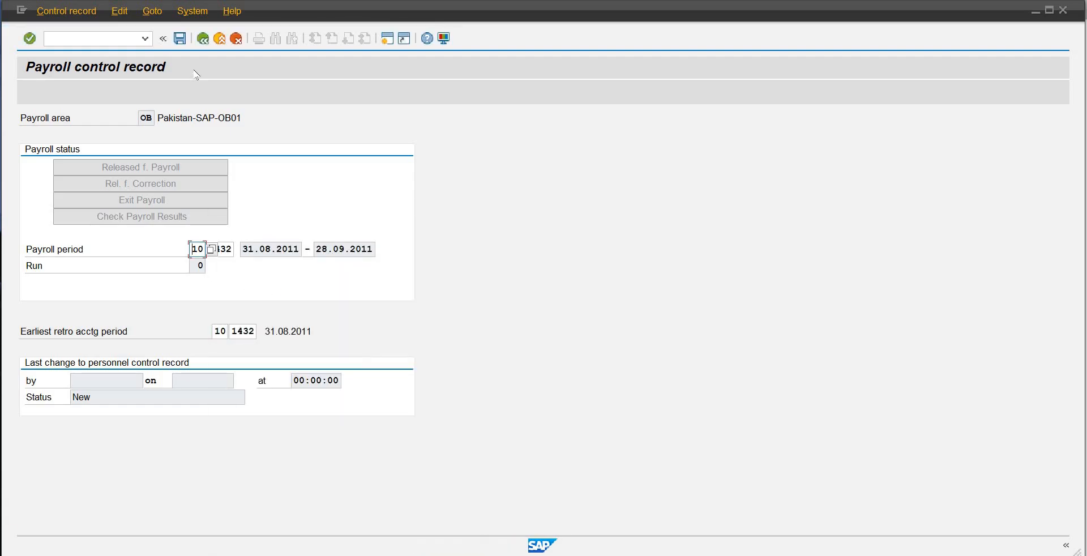
pyautogui.click(180, 38)
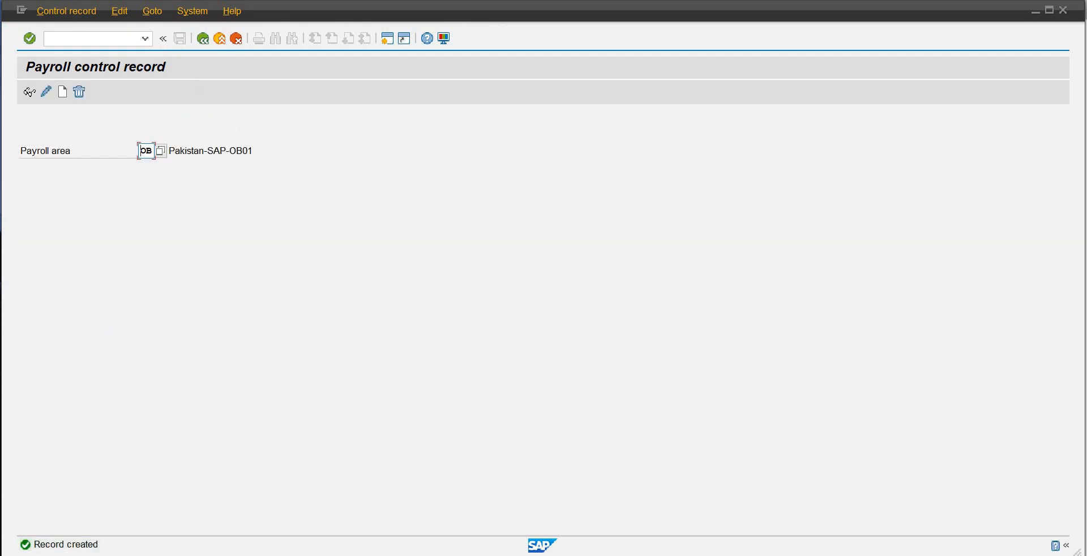
# Step: Open payroll area OB's control record for editing, set it to Released f. Payroll, and exit to SAP Easy Access
pyautogui.click(47, 92)
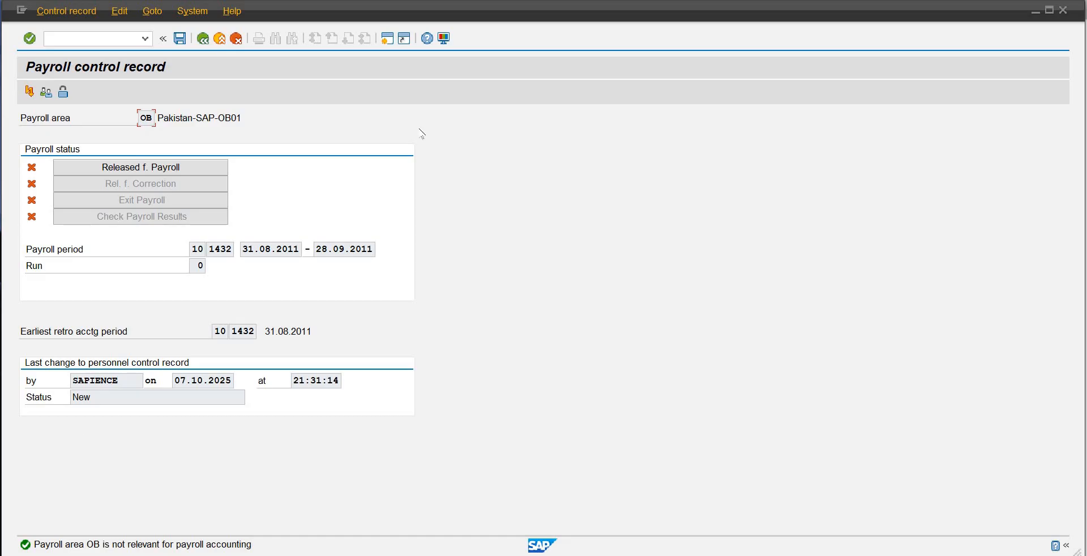
pyautogui.click(225, 171)
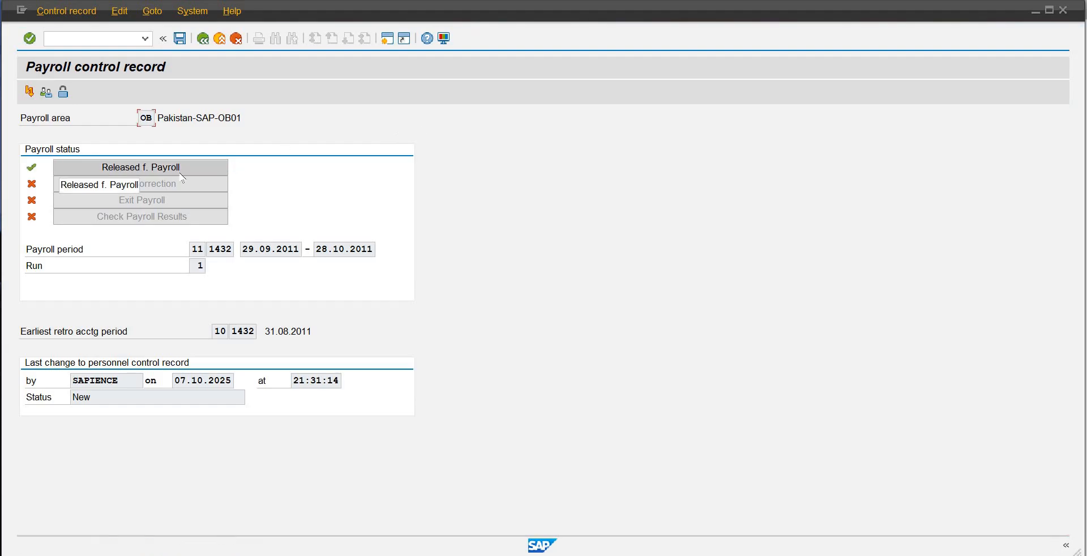
pyautogui.click(203, 41)
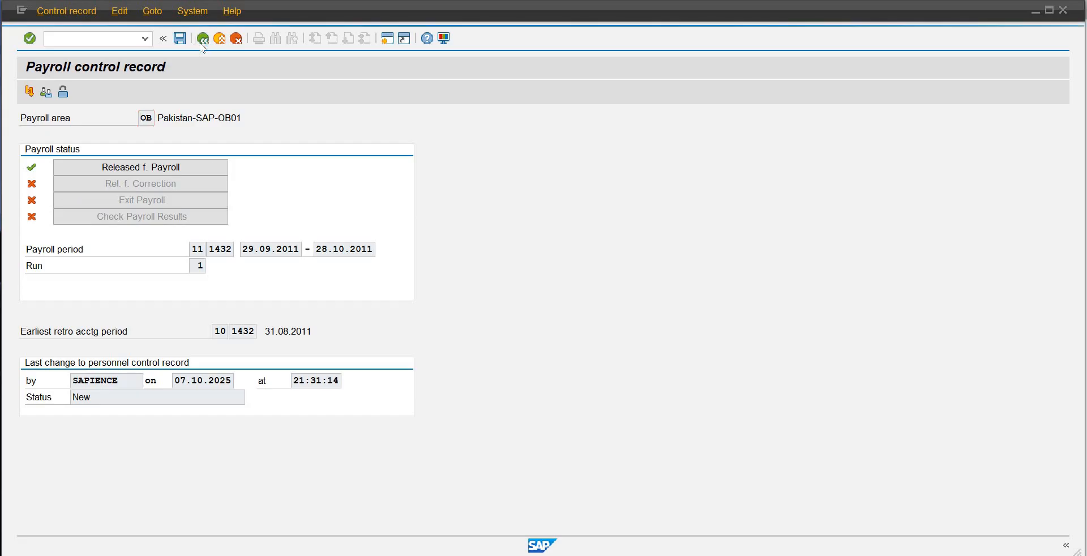
pyautogui.click(244, 305)
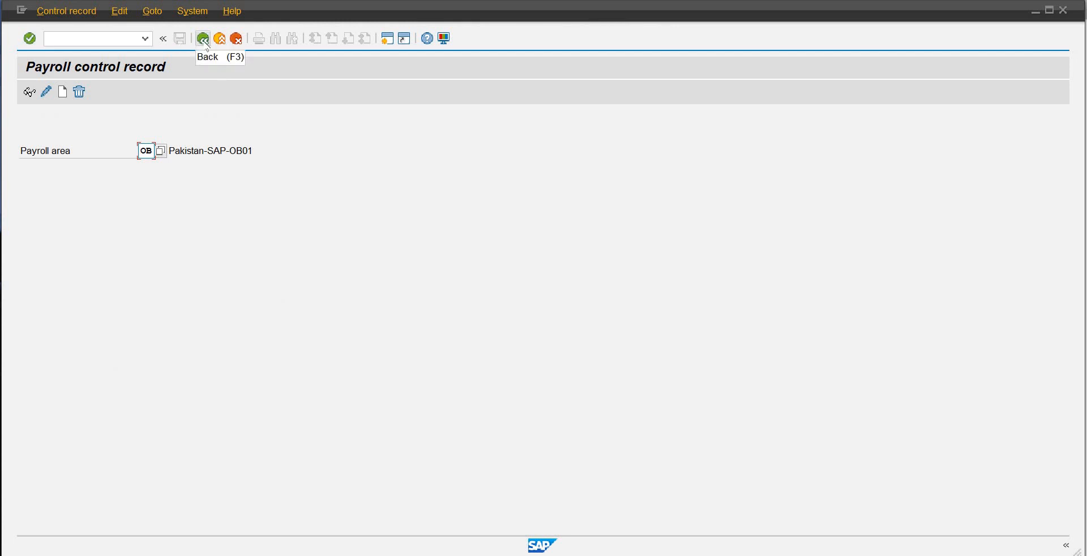
pyautogui.click(204, 39)
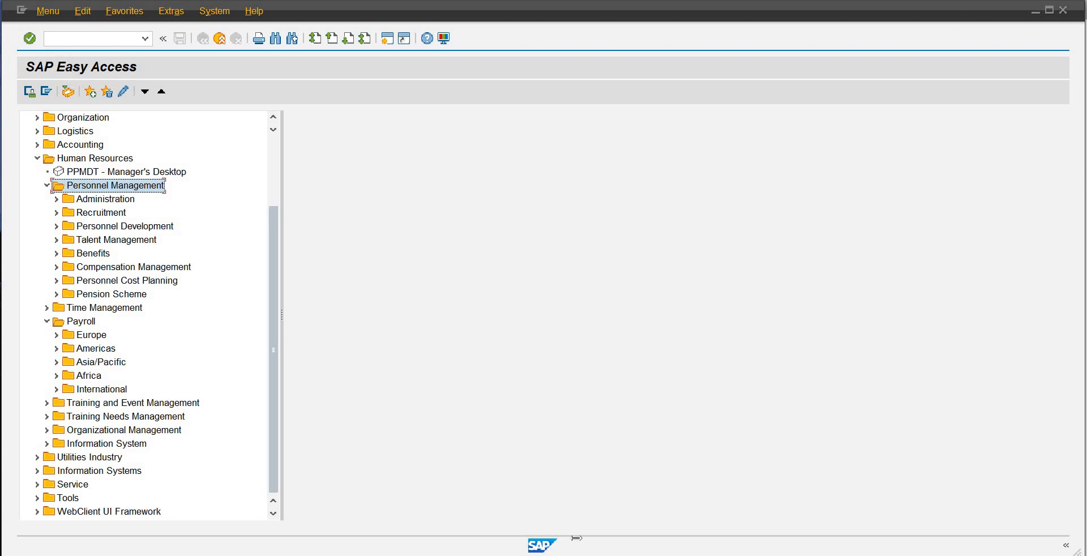
# Step: Switch to the Display IMG session, collapse Personnel Administration and Personnel Management, and select the Payroll node
pyautogui.moveTo(632, 555)
pyautogui.click(571, 515)
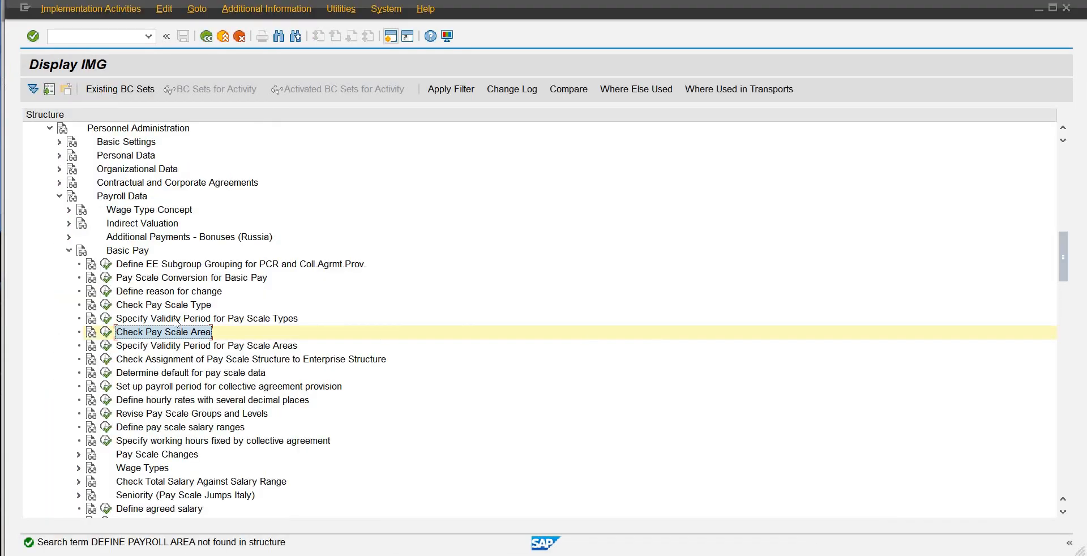
pyautogui.scroll(1, 648, 382)
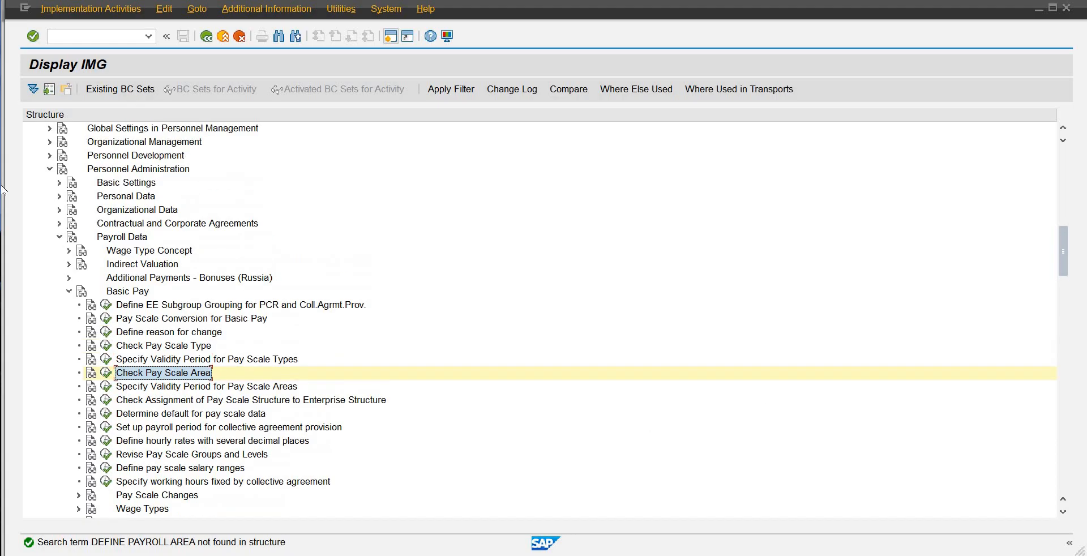
pyautogui.click(50, 168)
pyautogui.scroll(2, 117, 172)
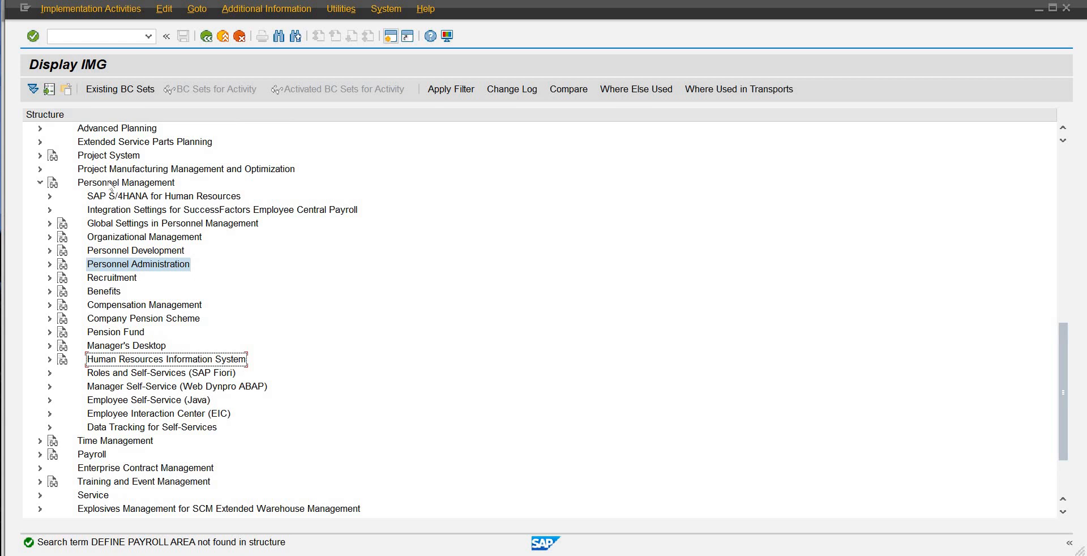
pyautogui.click(110, 183)
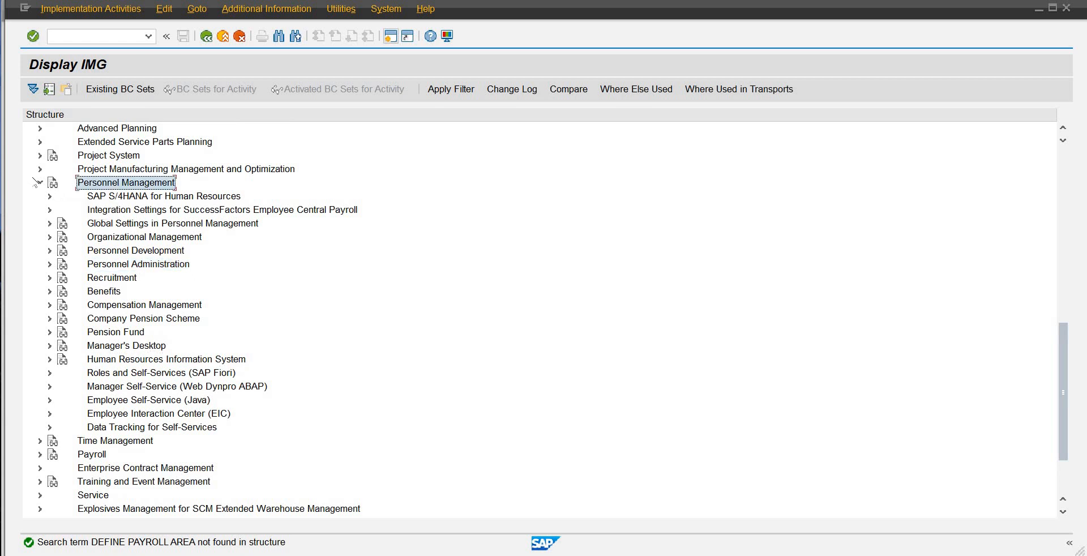
pyautogui.click(38, 182)
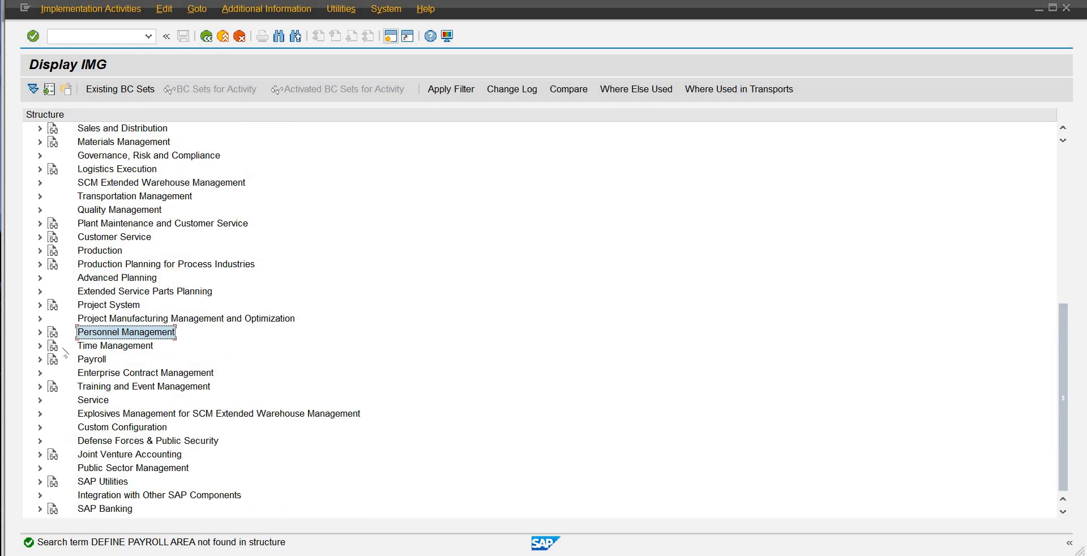
pyautogui.press('Down')
pyautogui.press('Down')
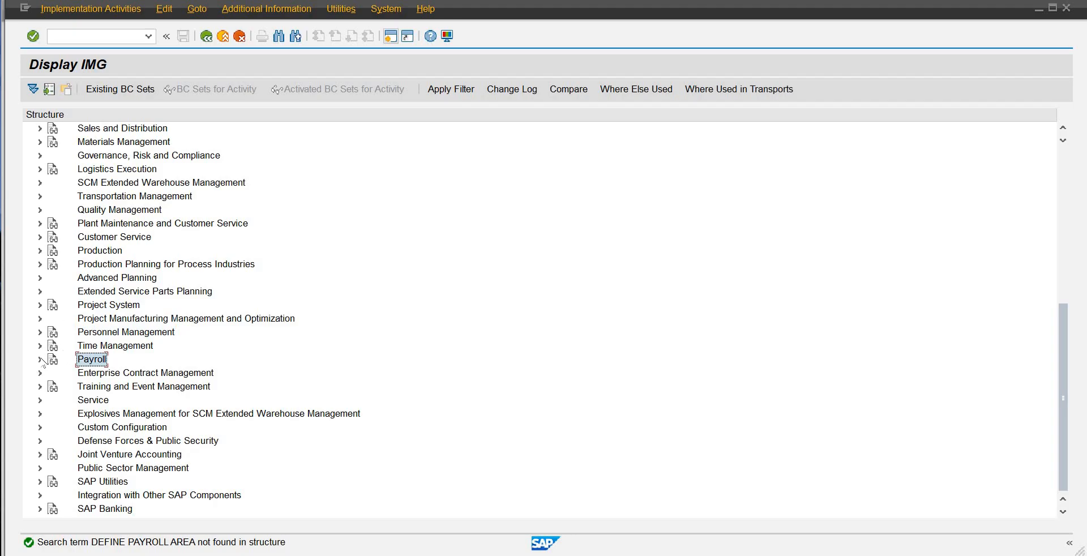
# Step: Expand the Payroll node in the IMG structure and its Payroll: International subnode
pyautogui.click(40, 359)
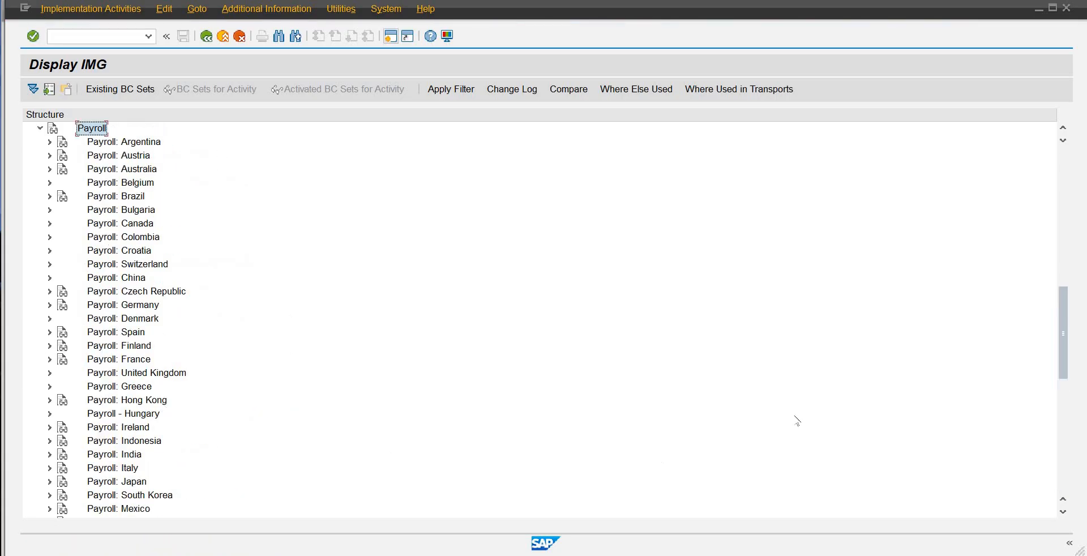
pyautogui.moveTo(1061, 328); pyautogui.dragTo(1062, 427)
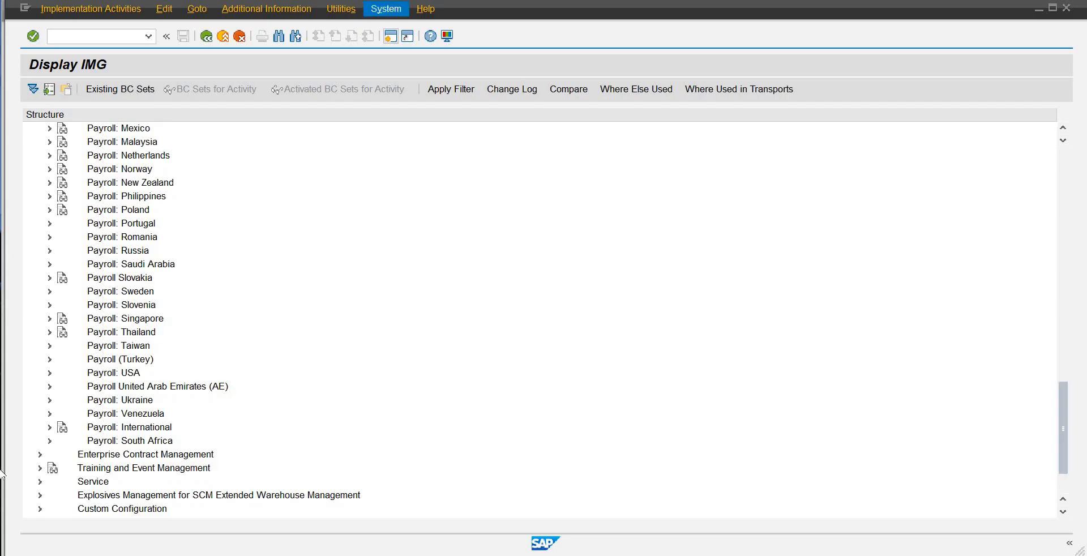
pyautogui.click(99, 428)
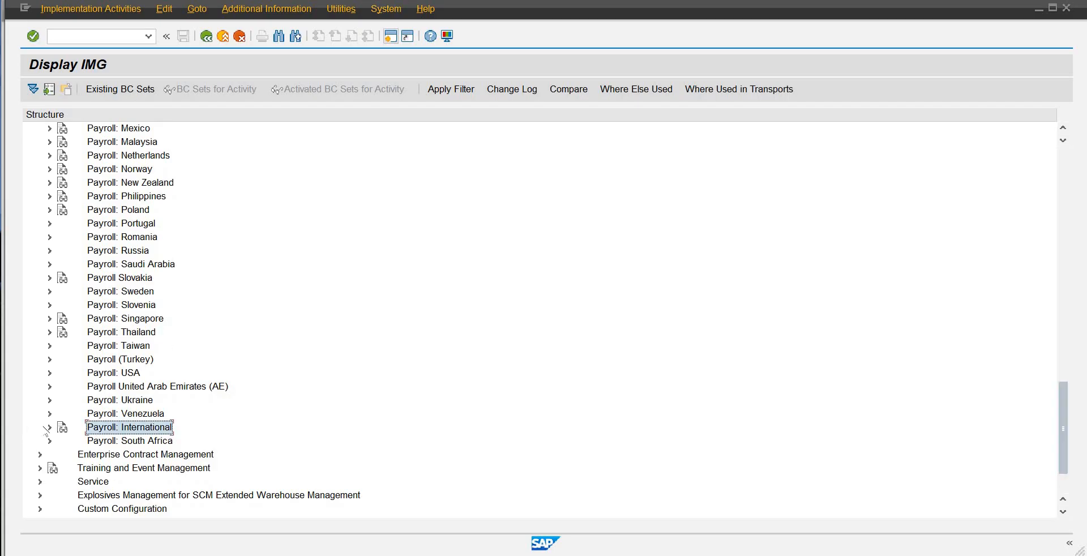
pyautogui.click(48, 429)
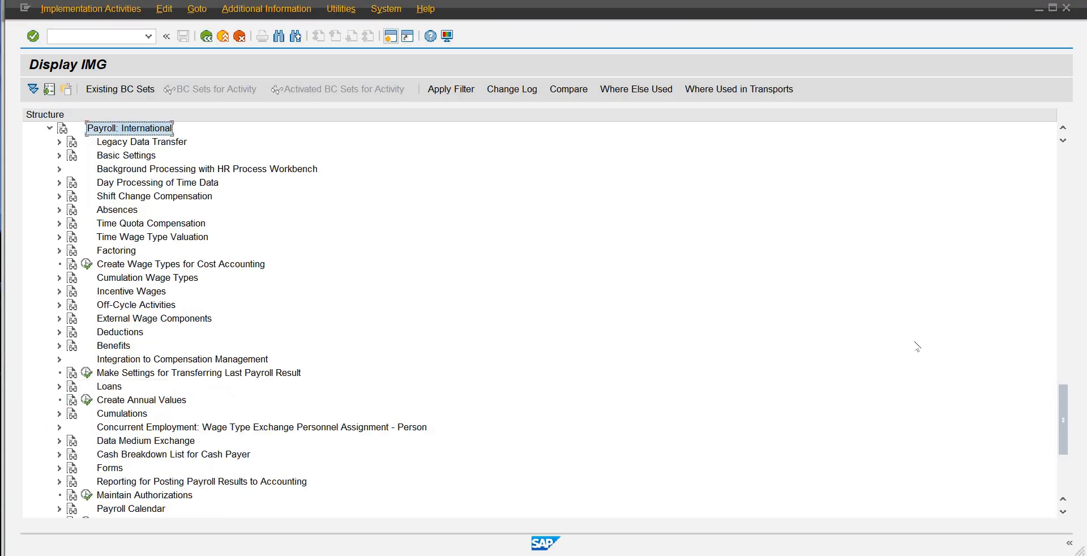
pyautogui.moveTo(1065, 413); pyautogui.dragTo(1058, 411)
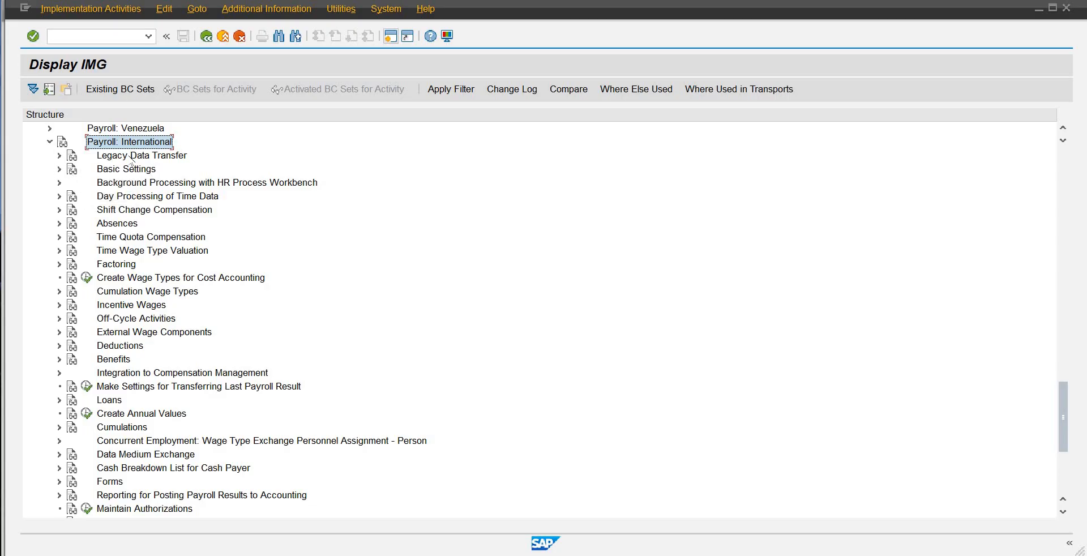
# Step: Examine the activities under Legacy Data Transfer and collapse that node again
pyautogui.press('Down')
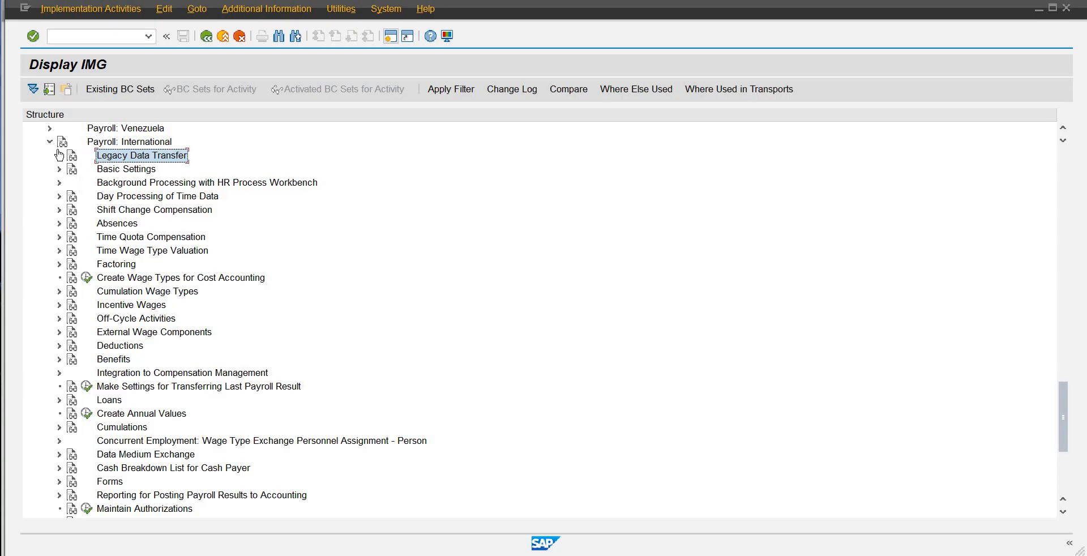
pyautogui.click(59, 155)
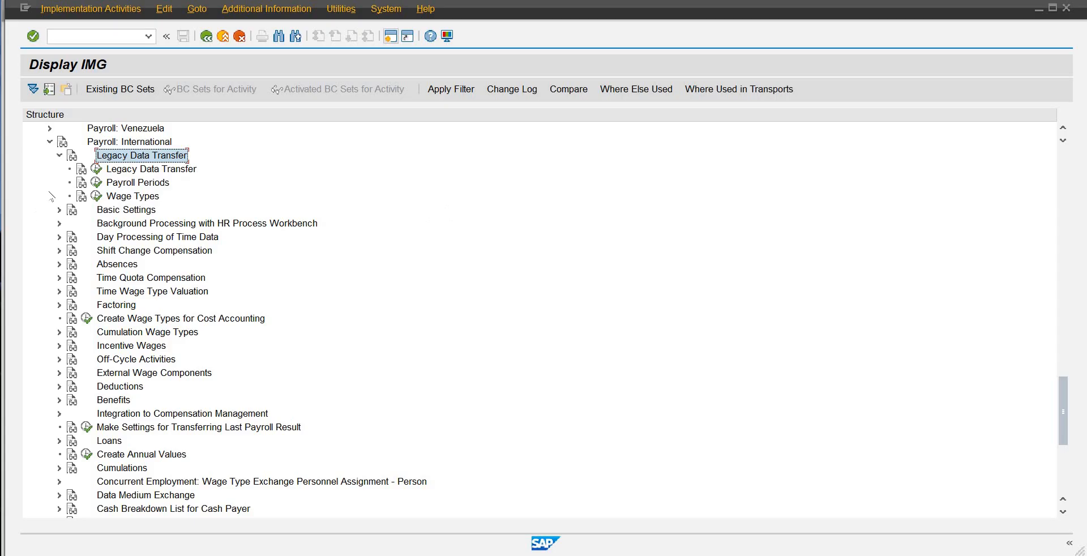
pyautogui.click(60, 155)
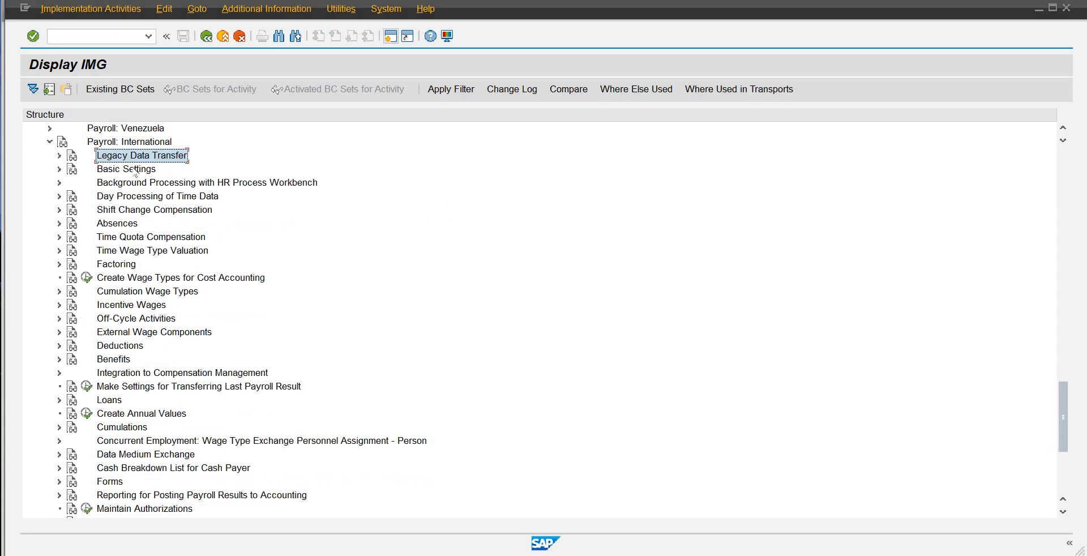
# Step: Expand Basic Settings and Payroll Organization under Payroll: International, and open the Define Period Parameters activity
pyautogui.click(67, 173)
pyautogui.click(60, 169)
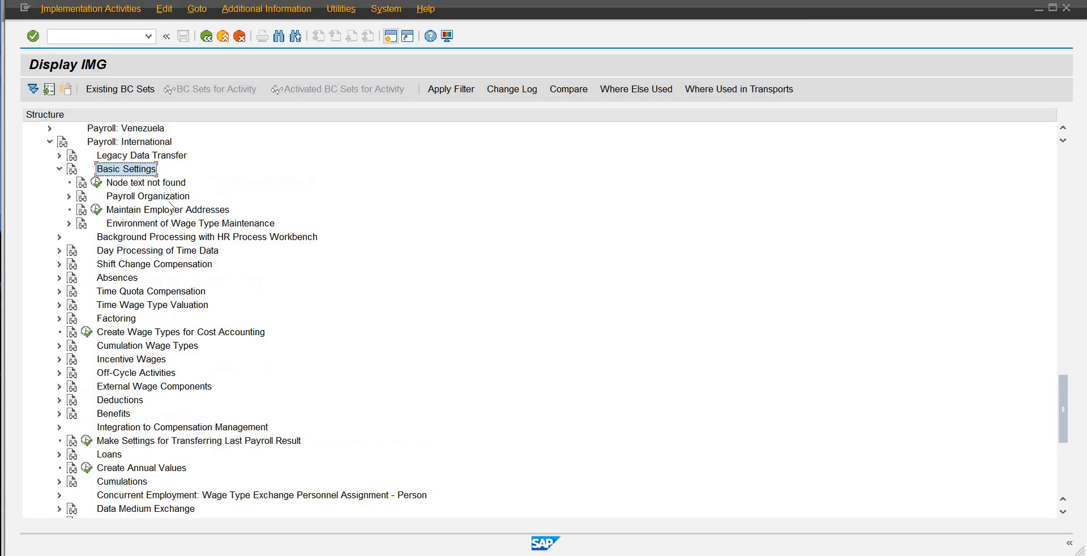
pyautogui.click(69, 197)
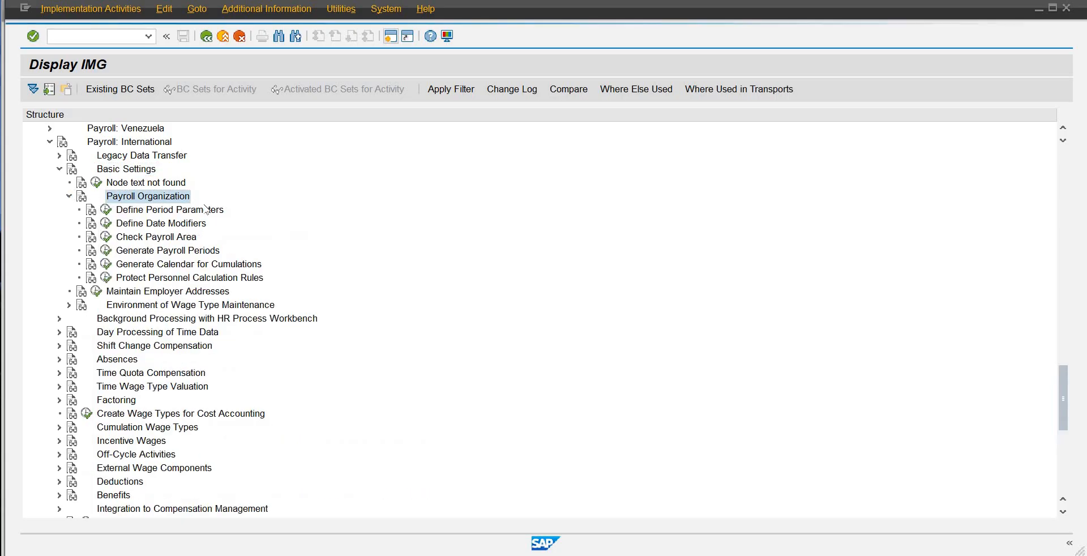
pyautogui.click(232, 216)
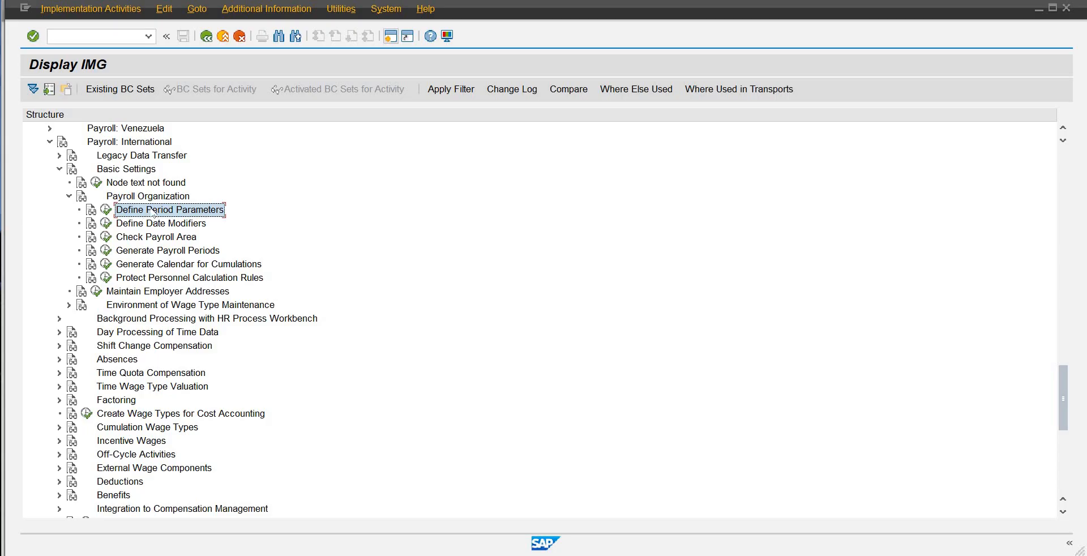
pyautogui.click(106, 210)
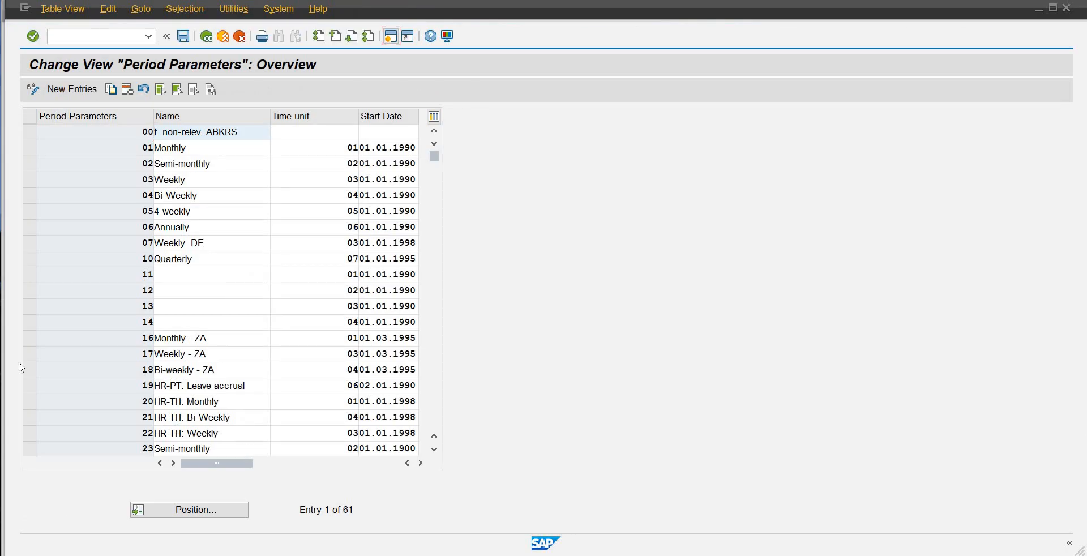
# Step: Position the Period Parameters list at period parameter 81
pyautogui.click(173, 507)
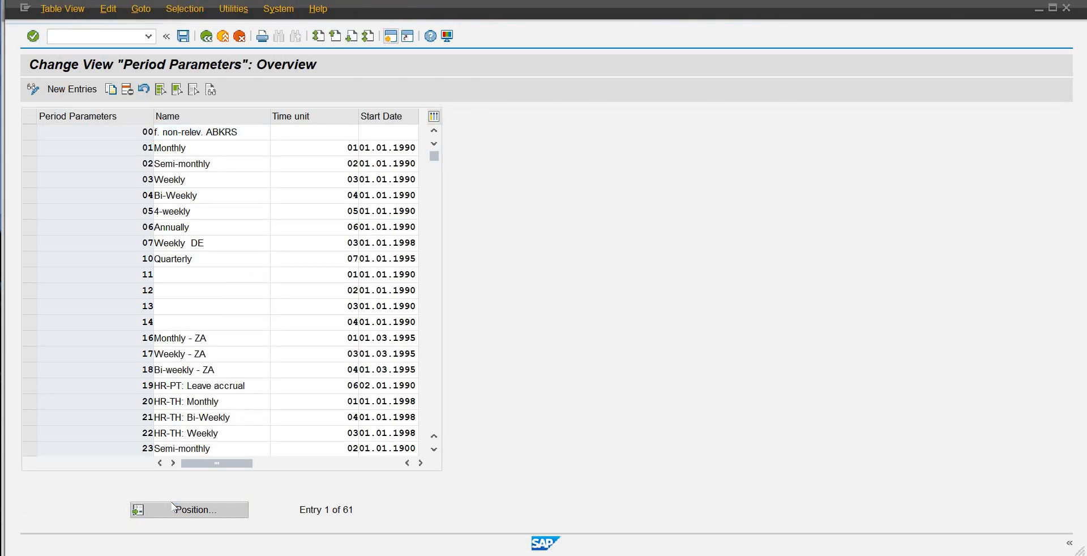
pyautogui.write('81')
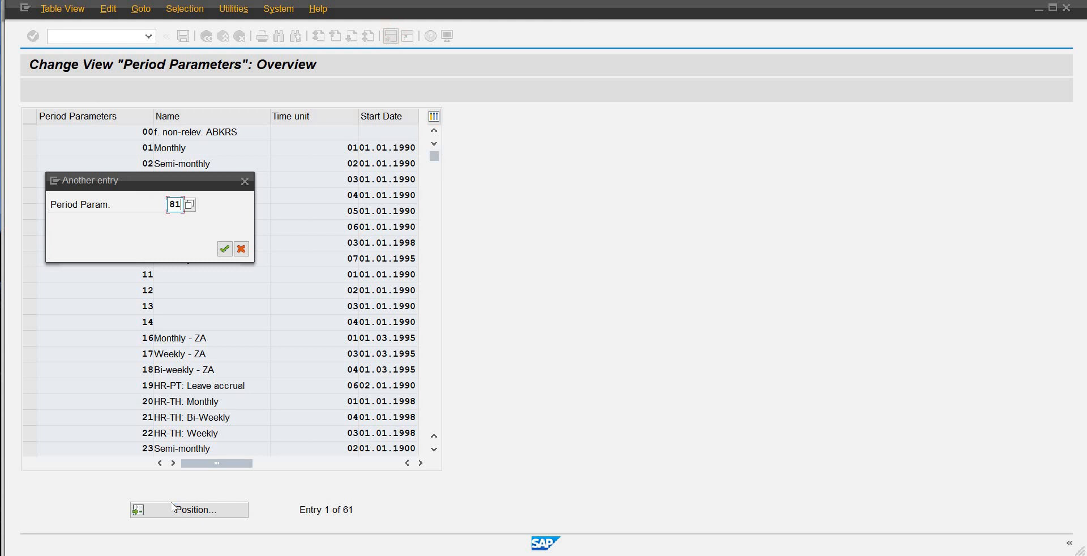
pyautogui.press('Return')
pyautogui.scroll(14, 94, 437)
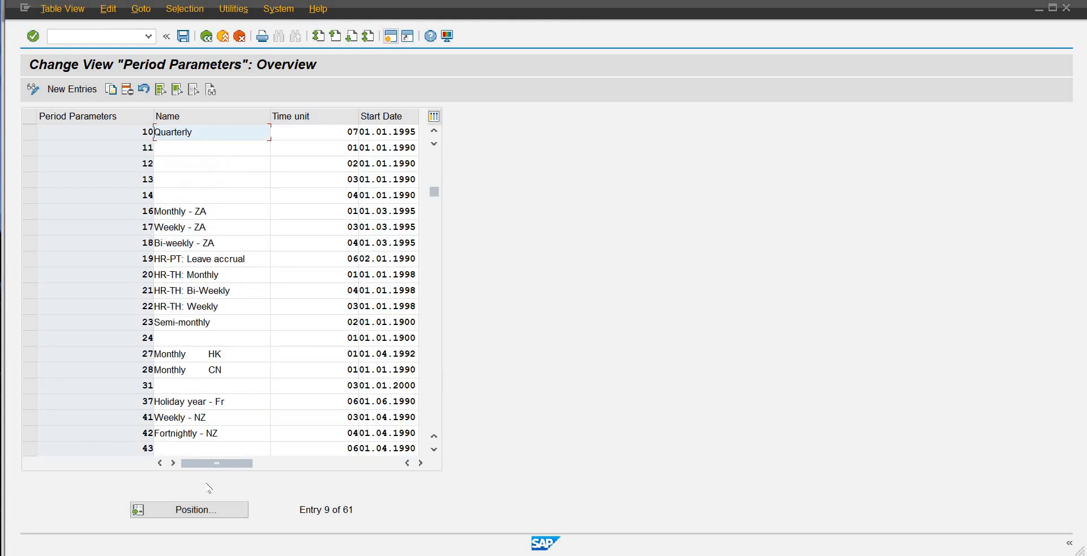
pyautogui.click(205, 511)
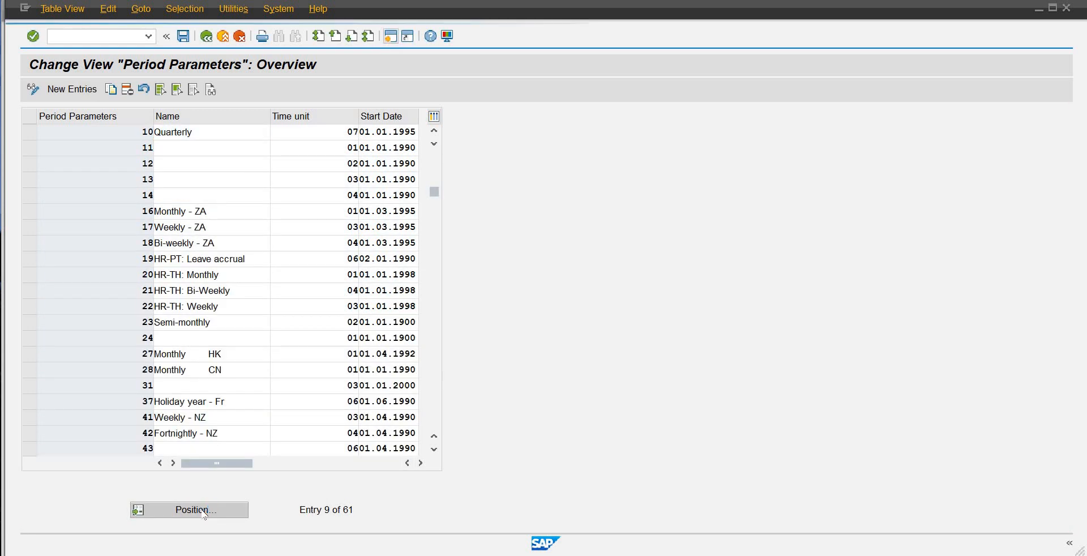
pyautogui.write('81')
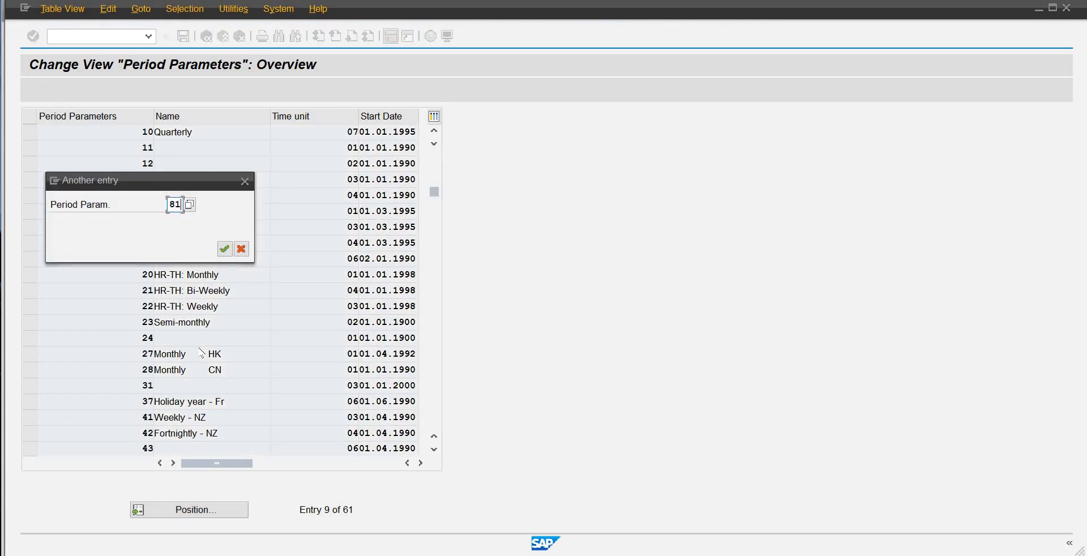
pyautogui.press('Return')
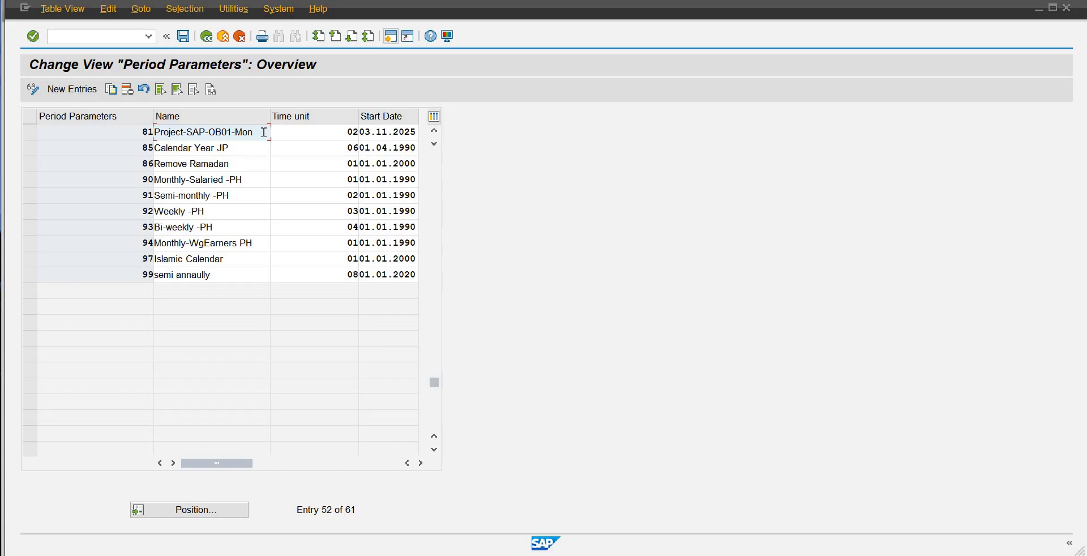
# Step: Rename period parameter 81 to Project Based-SAP-OB
pyautogui.press('BackSpace')
pyautogui.press('BackSpace')
pyautogui.press('BackSpace')
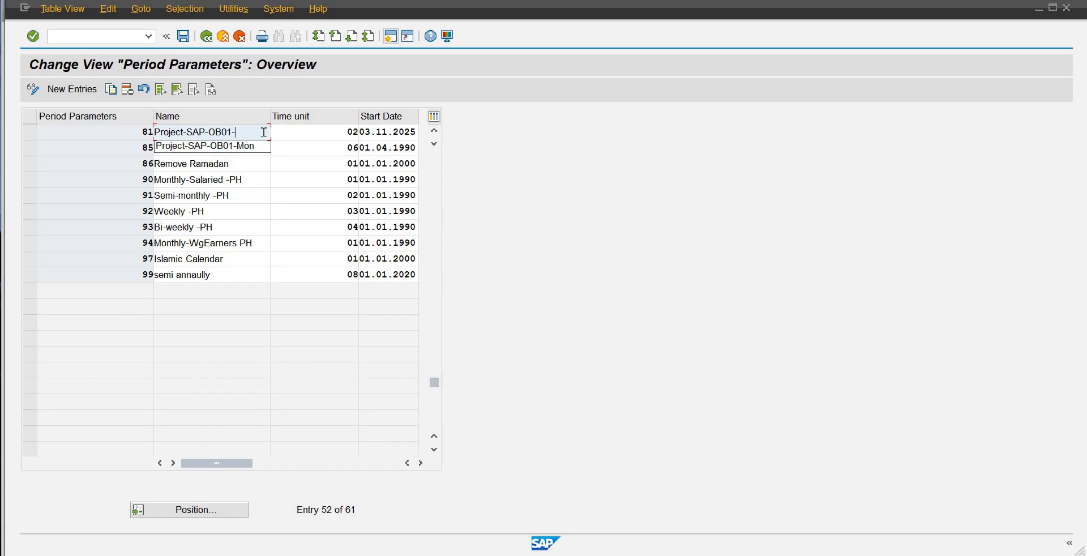
pyautogui.press('BackSpace')
pyautogui.press('BackSpace')
pyautogui.press('BackSpace')
pyautogui.press('BackSpace')
pyautogui.press('BackSpace')
pyautogui.press('BackSpace')
pyautogui.press('BackSpace')
pyautogui.press('BackSpace')
pyautogui.press('BackSpace')
pyautogui.press('BackSpace')
pyautogui.write('Based')
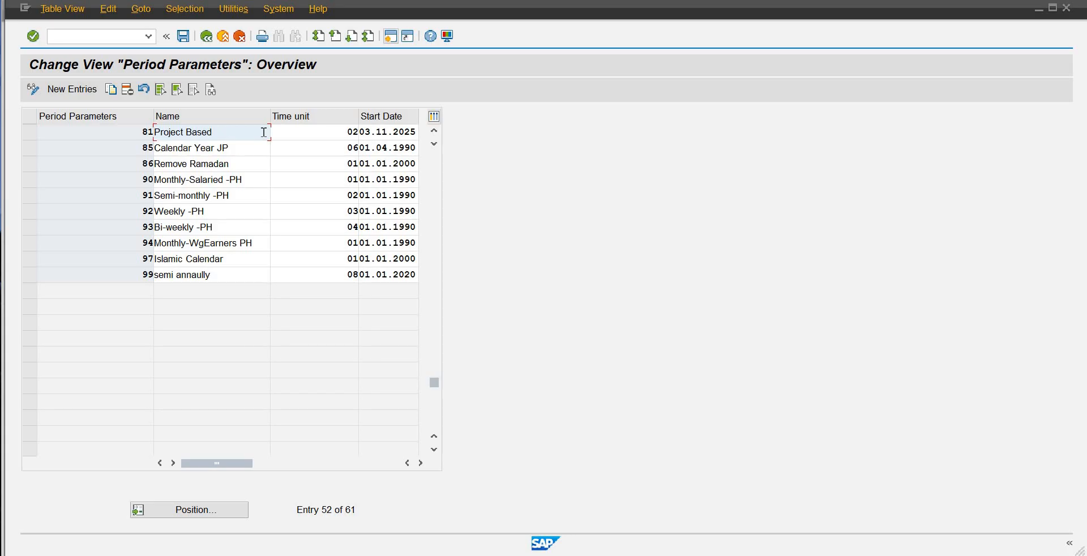
pyautogui.write('-SAP-ob')
pyautogui.press('BackSpace')
pyautogui.write('OB')
# Step: Save the period parameter change under the proposed customizing request and return to the IMG structure
pyautogui.click(186, 41)
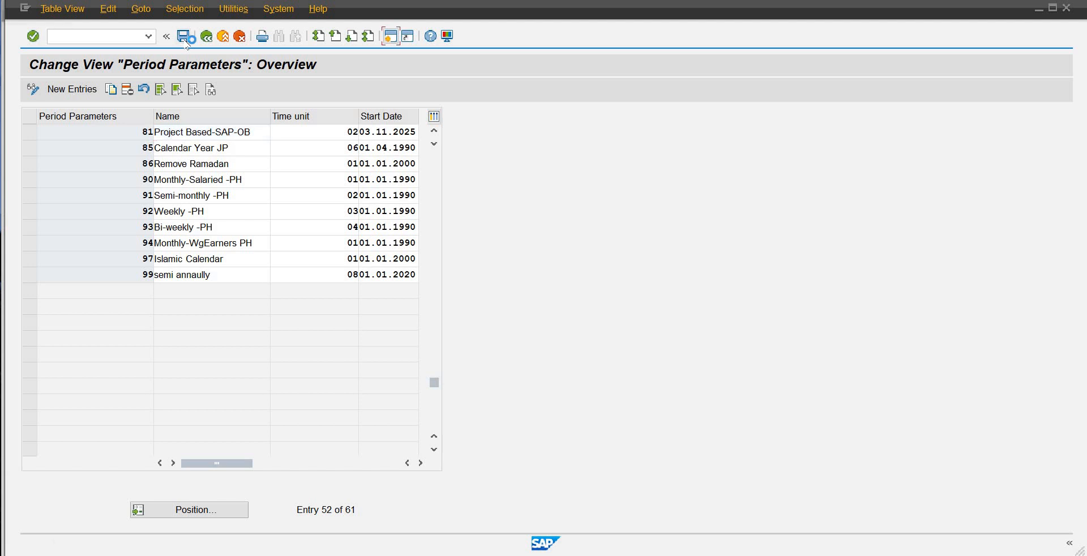
pyautogui.click(223, 38)
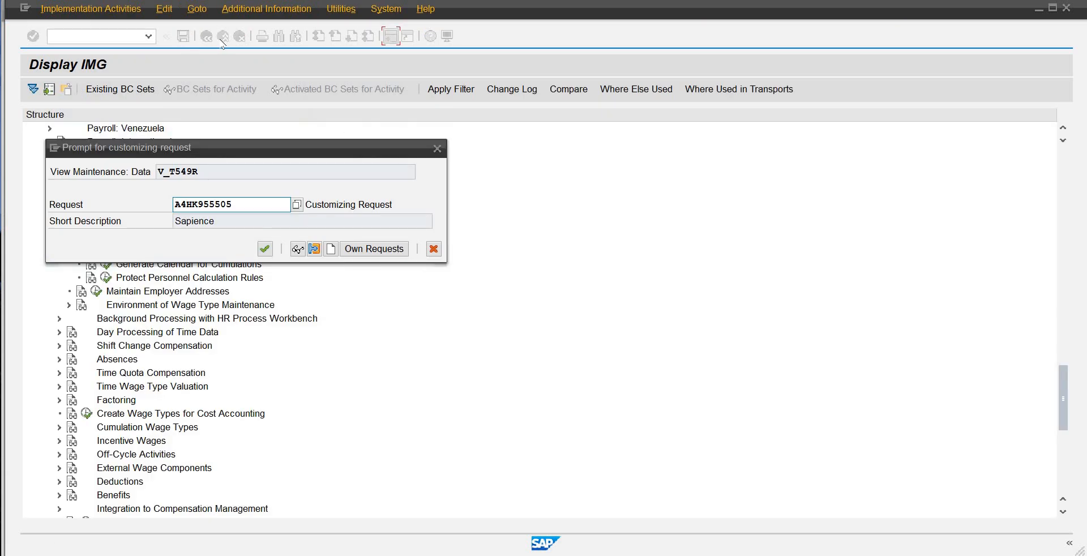
pyautogui.press('Return')
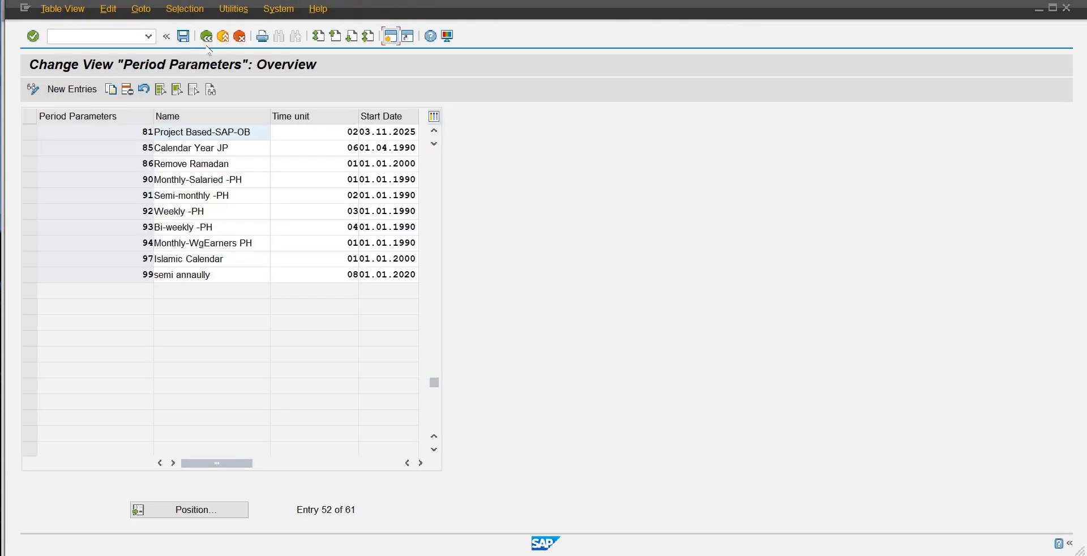
pyautogui.click(212, 41)
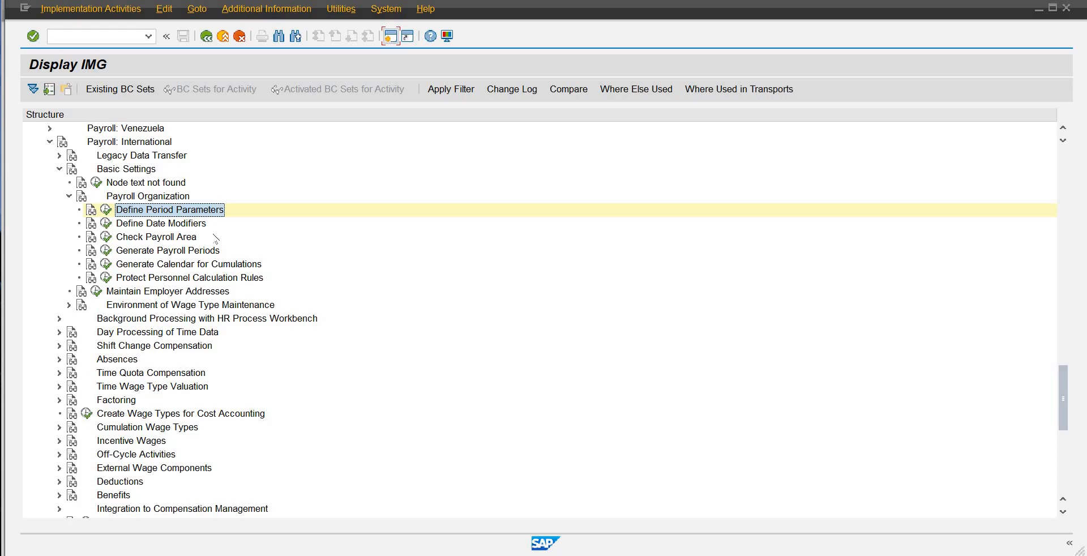
# Step: Open the Generate Payroll Periods activity under Payroll Organization
pyautogui.click(206, 252)
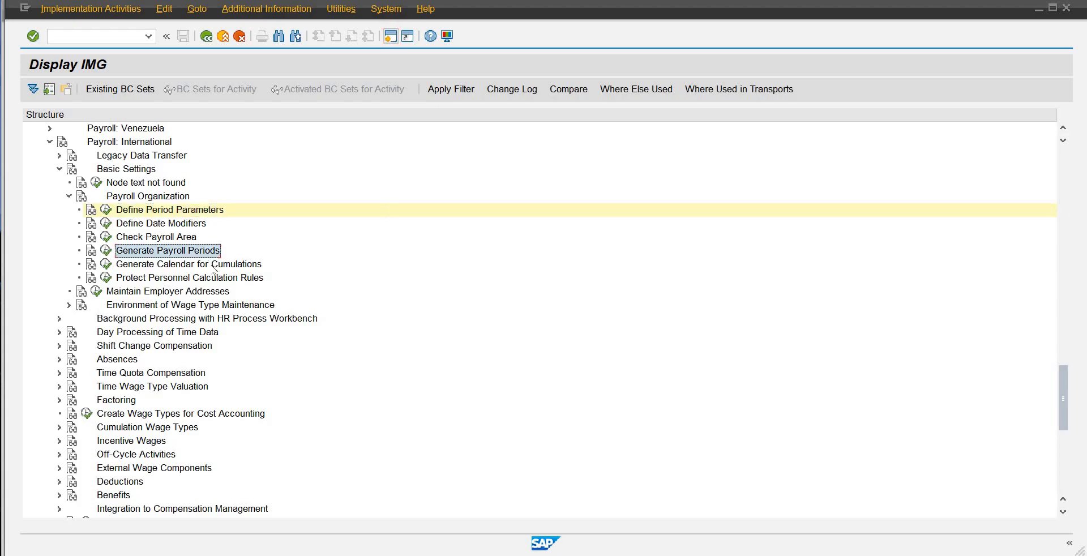
pyautogui.click(106, 250)
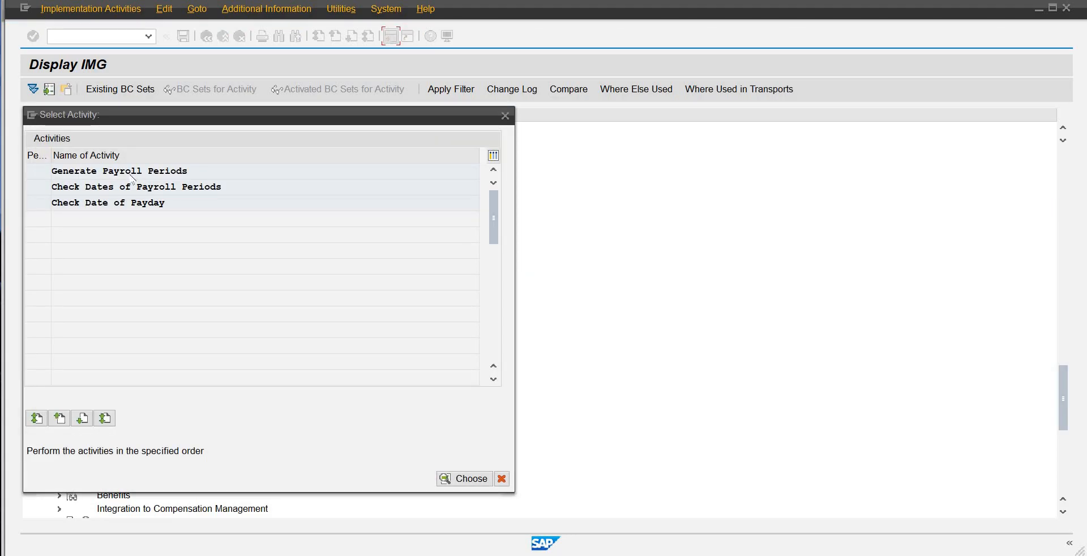
pyautogui.doubleClick(270, 175)
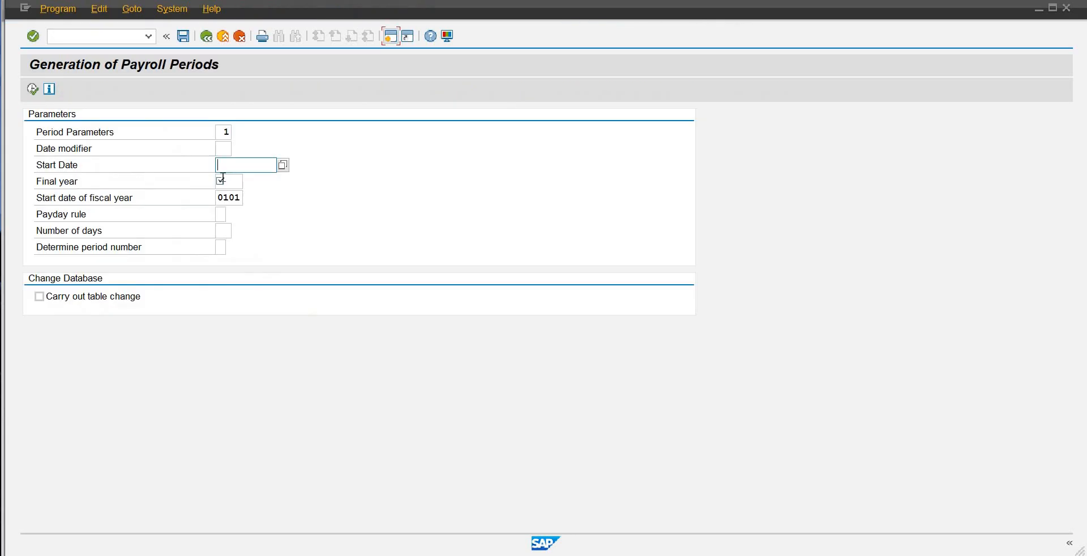
# Step: Find entry 81, Project Based-SAP-OB, among the possible values and choose it as the period parameter for the generation
pyautogui.click(228, 133)
pyautogui.click(238, 133)
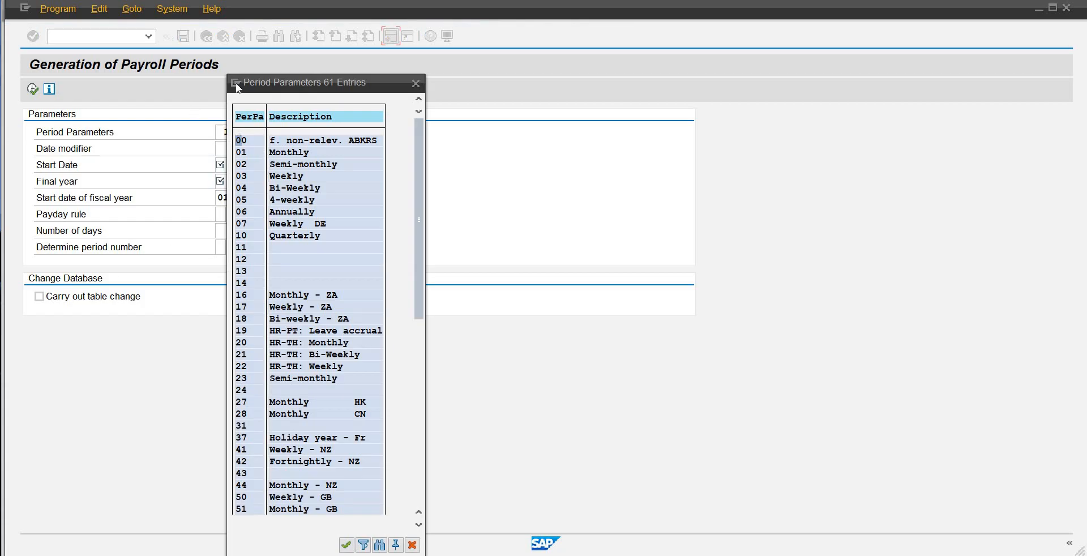
pyautogui.click(379, 544)
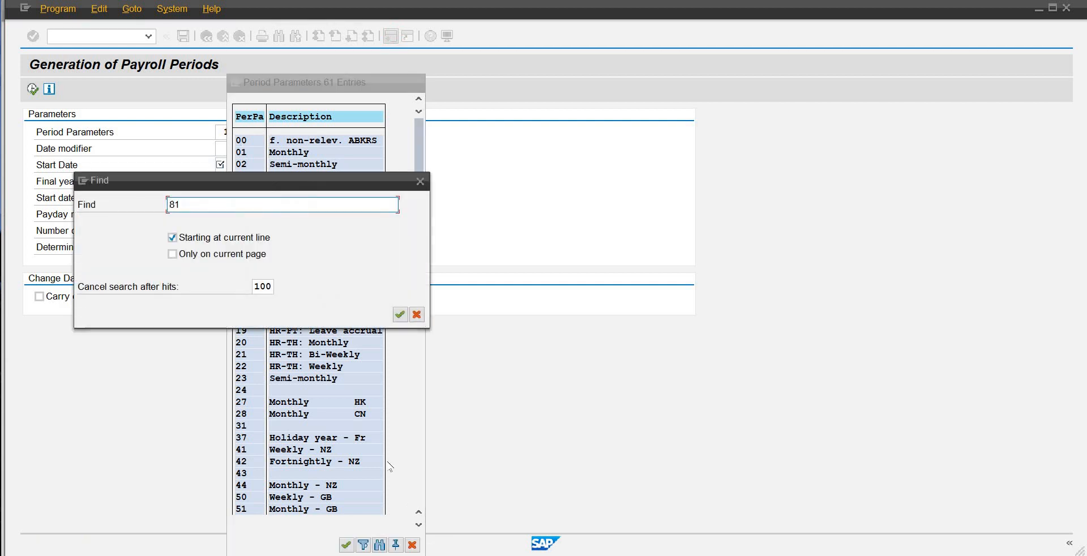
pyautogui.press('Return')
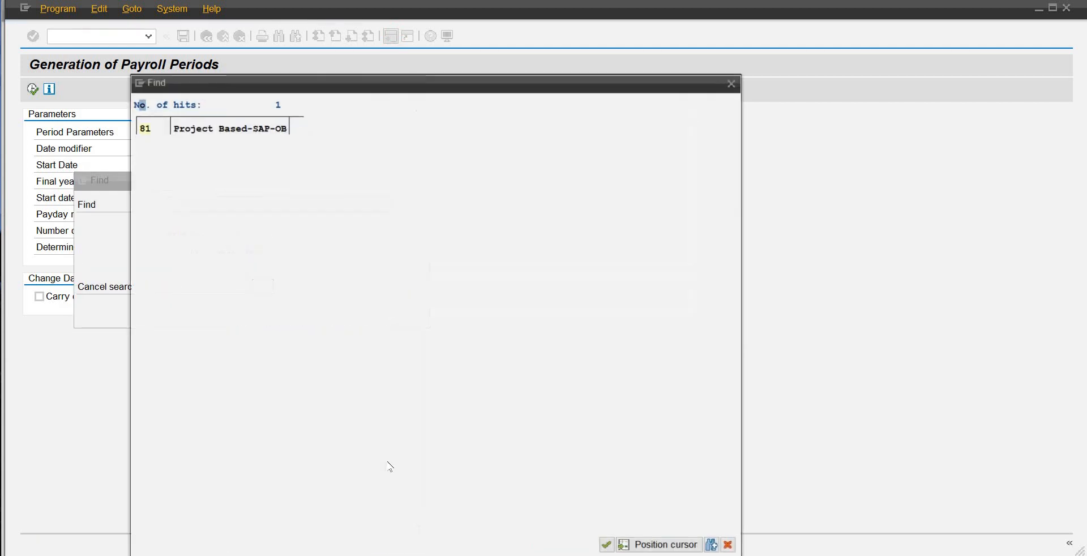
pyautogui.click(145, 129)
pyautogui.doubleClick(145, 129)
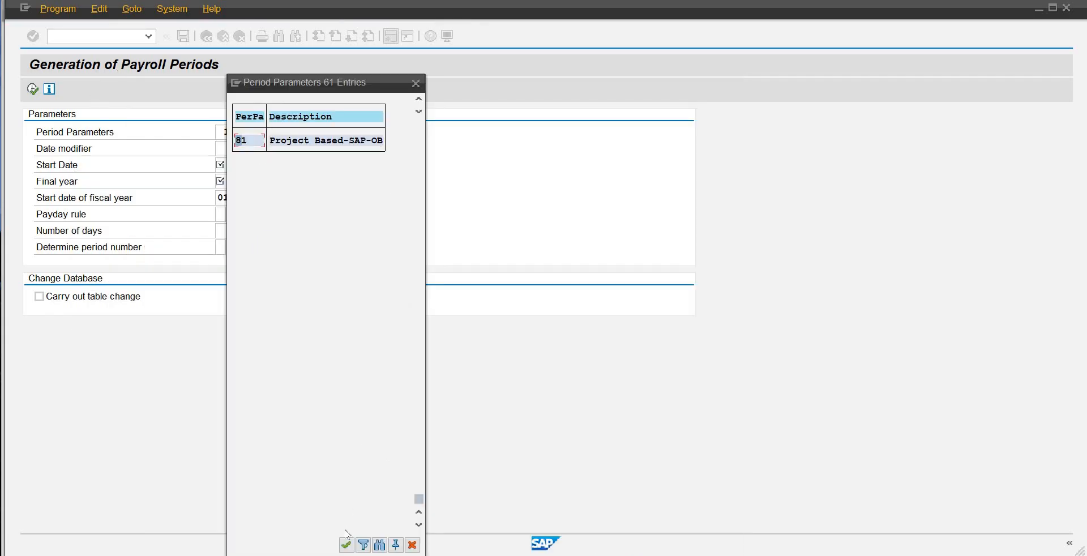
pyautogui.doubleClick(271, 146)
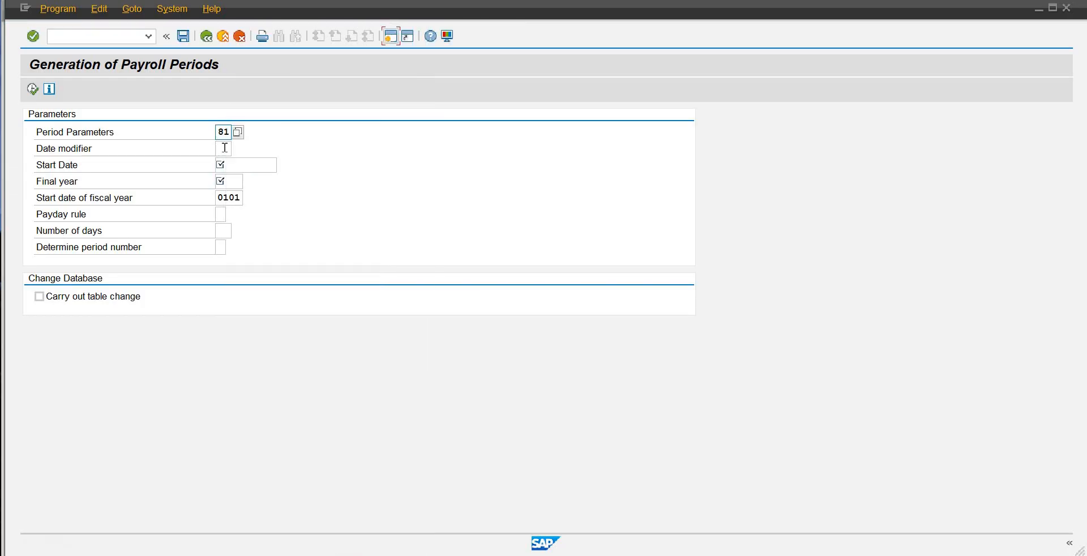
# Step: Choose date modifier 01, Standard modifier 01, for the payroll period generation
pyautogui.click(226, 148)
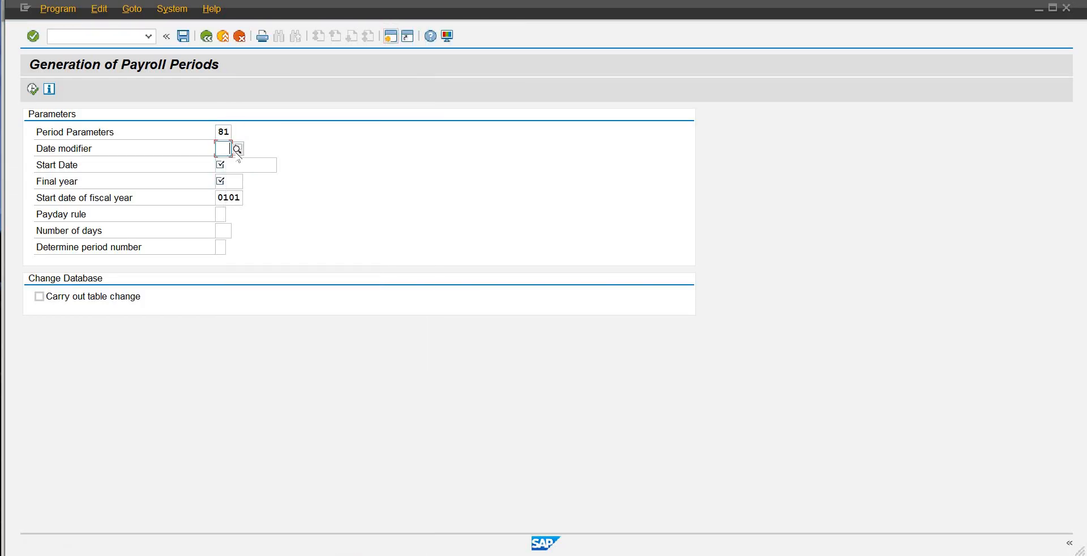
pyautogui.click(237, 149)
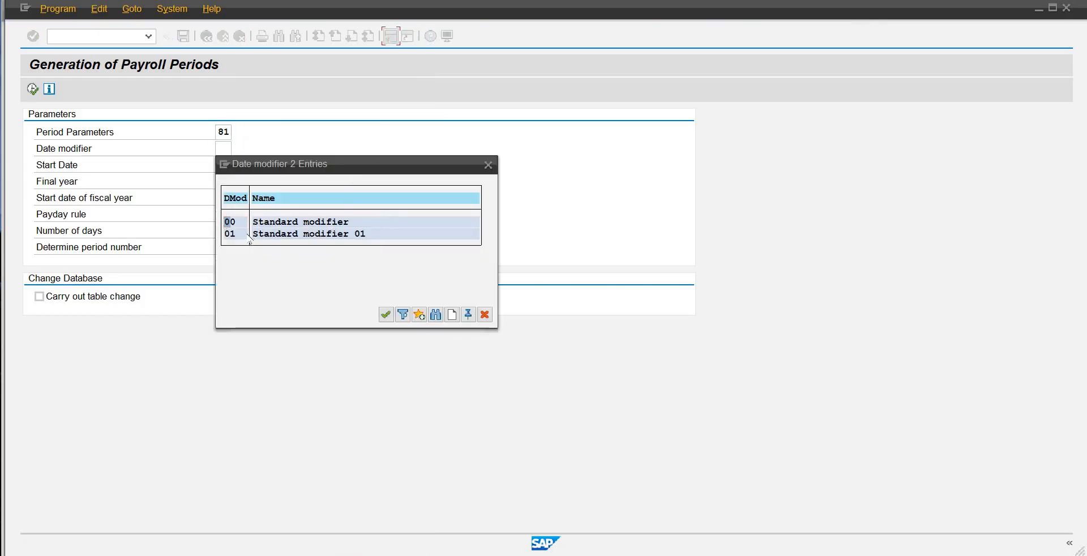
pyautogui.doubleClick(306, 236)
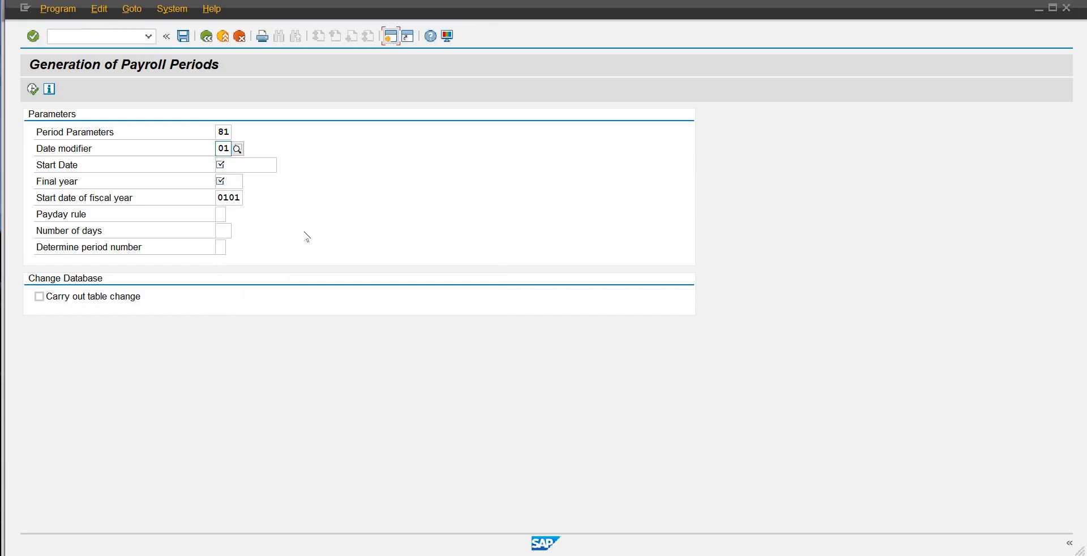
# Step: Set the start date to 01.01.2025 and the final year to 2025 for the payroll period generation
pyautogui.click(269, 165)
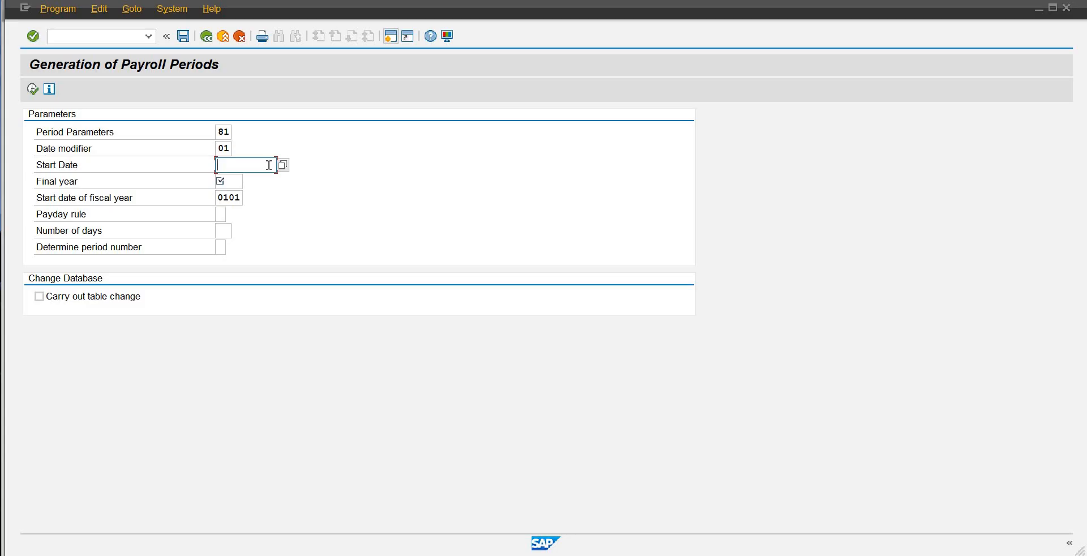
pyautogui.write('01.01.2025')
pyautogui.press('Tab')
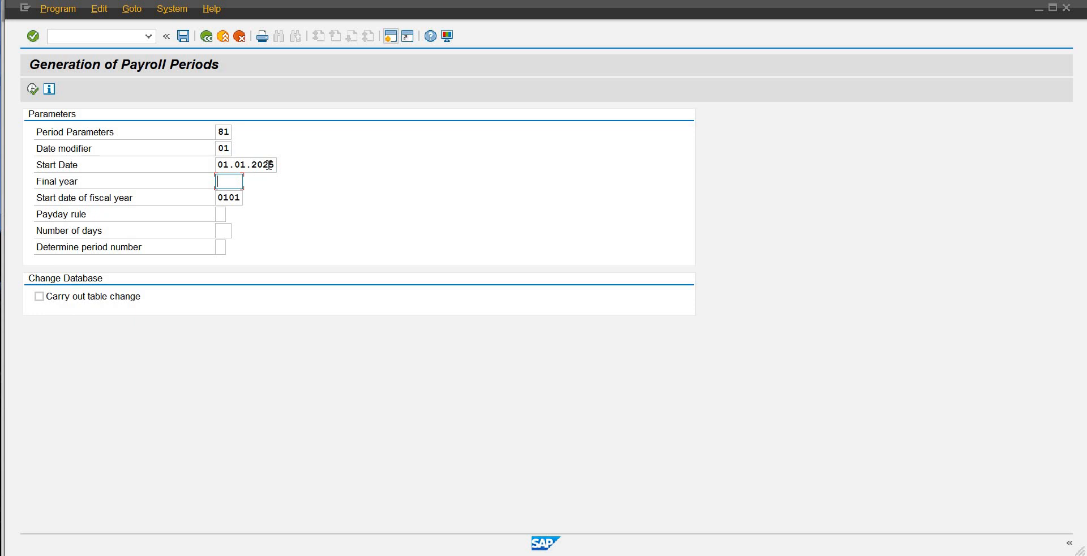
pyautogui.write('2025')
# Step: Choose payday rule 3, which adds the number to the period end date, and validate the entries
pyautogui.click(220, 214)
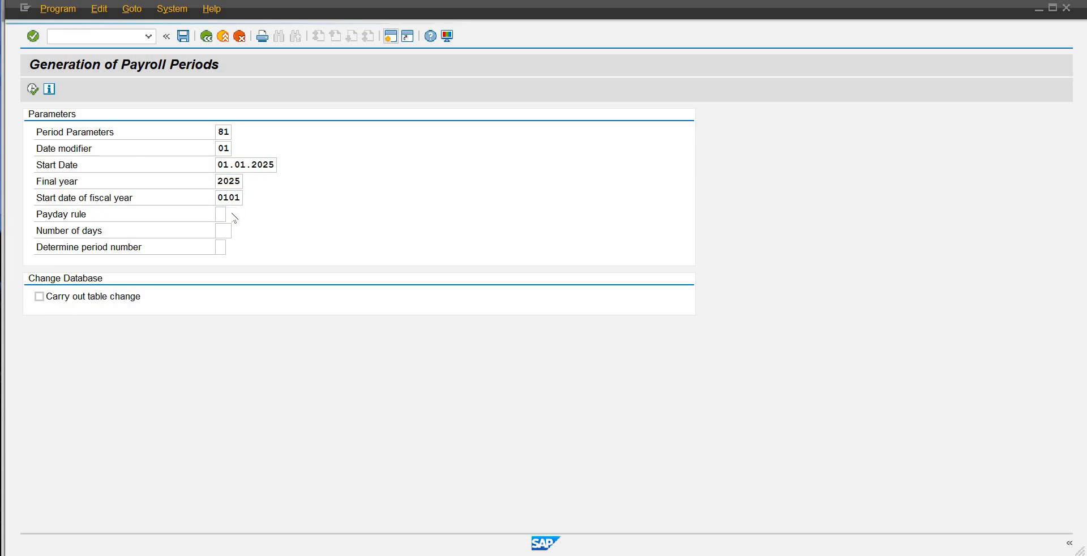
pyautogui.click(232, 214)
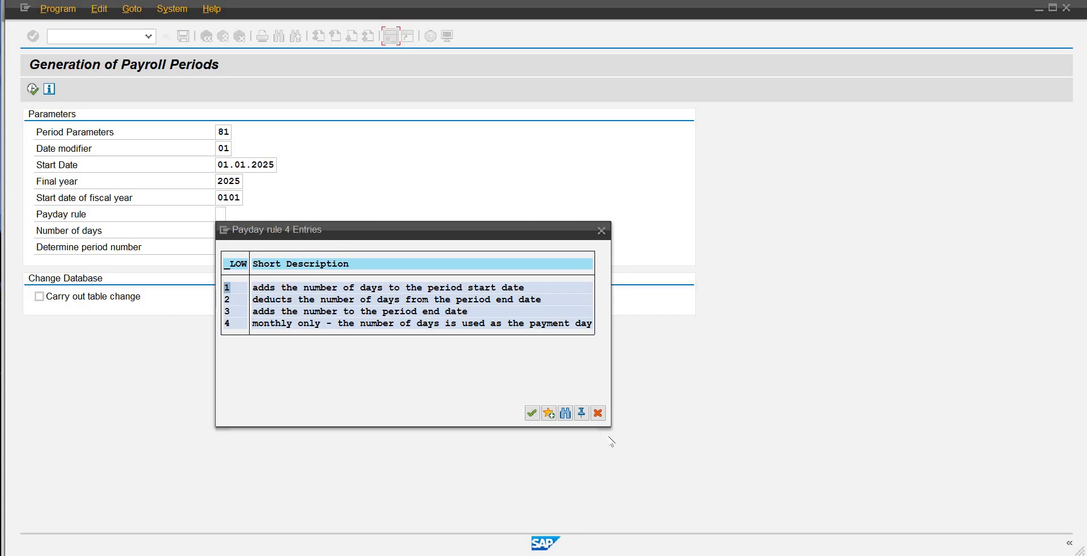
pyautogui.doubleClick(363, 312)
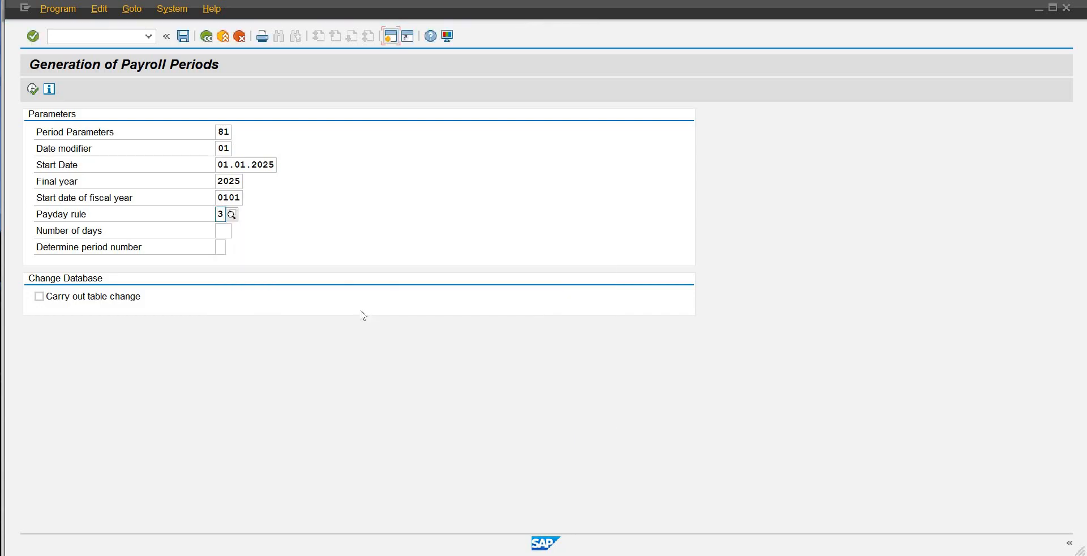
pyautogui.press('Return')
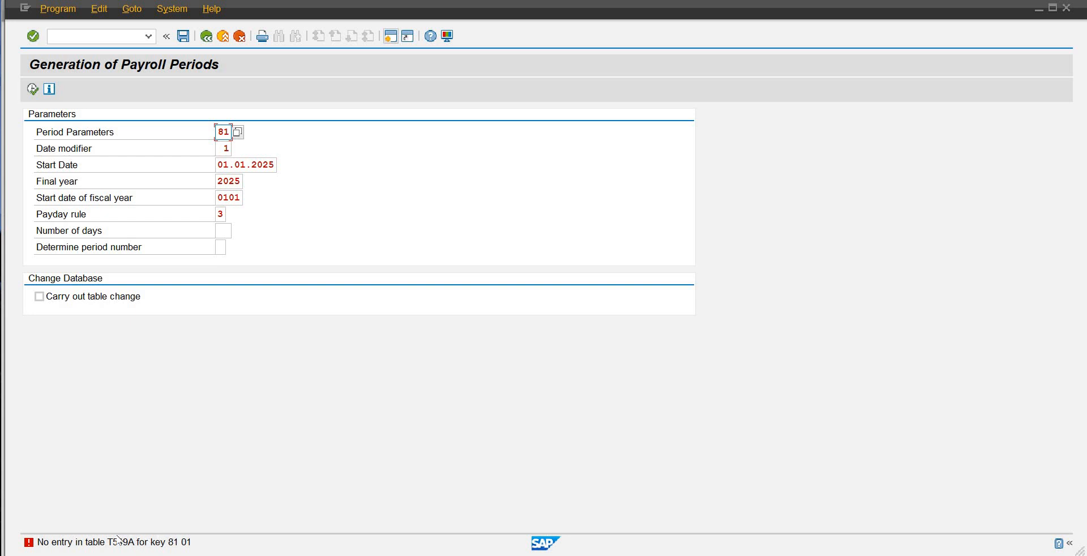
# Step: Clear the date modifier and try to run the payroll period generation without it
pyautogui.doubleClick(227, 149)
pyautogui.press('Delete')
pyautogui.press('Return')
pyautogui.click(31, 89)
# Step: Try replacing the start date of the fiscal year with 01 and validate the parameters again
pyautogui.click(239, 198)
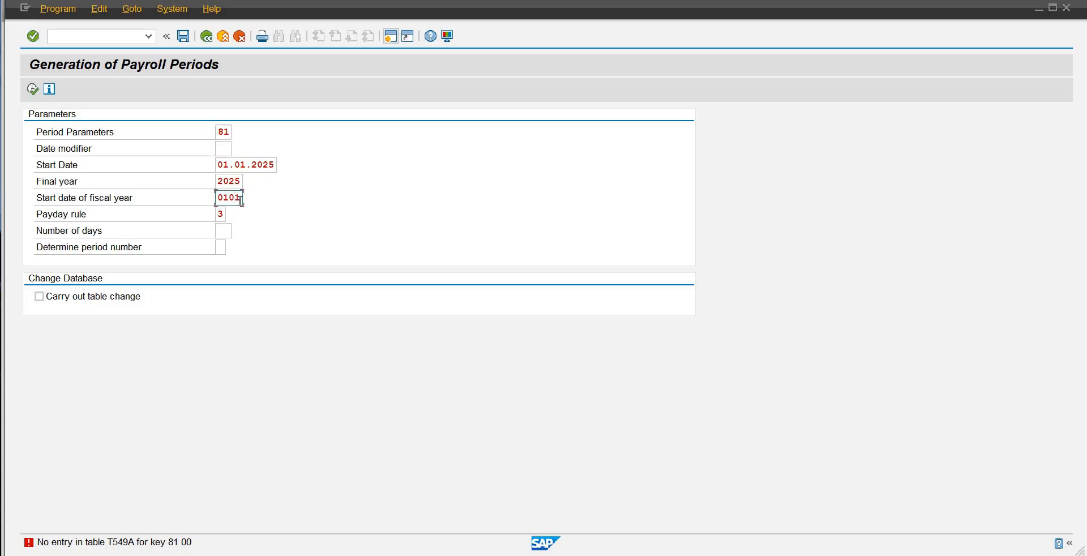
pyautogui.press('BackSpace')
pyautogui.press('BackSpace')
pyautogui.press('BackSpace')
pyautogui.press('BackSpace')
pyautogui.press('Return')
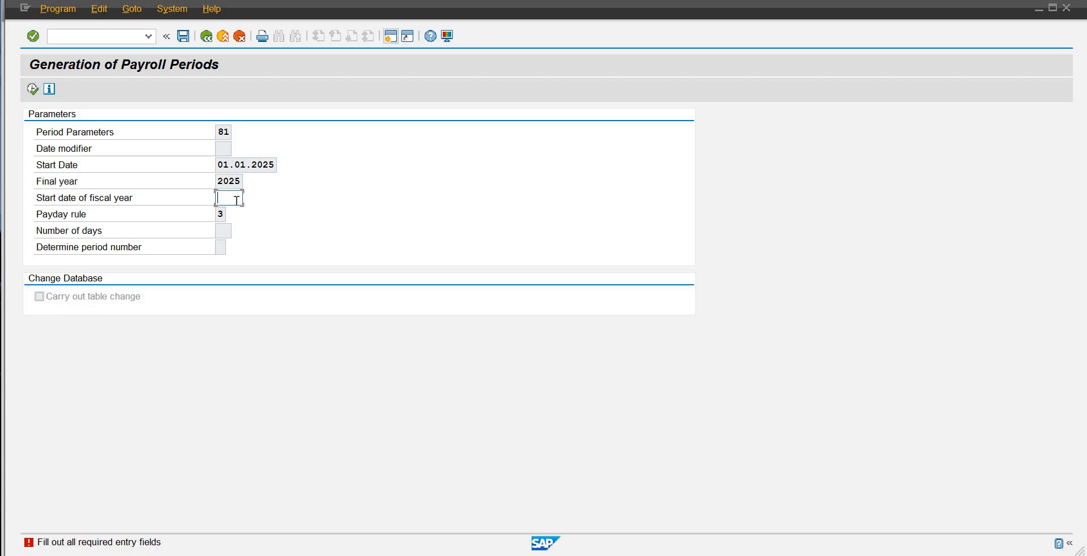
pyautogui.write('01')
pyautogui.press('Return')
pyautogui.click(236, 200)
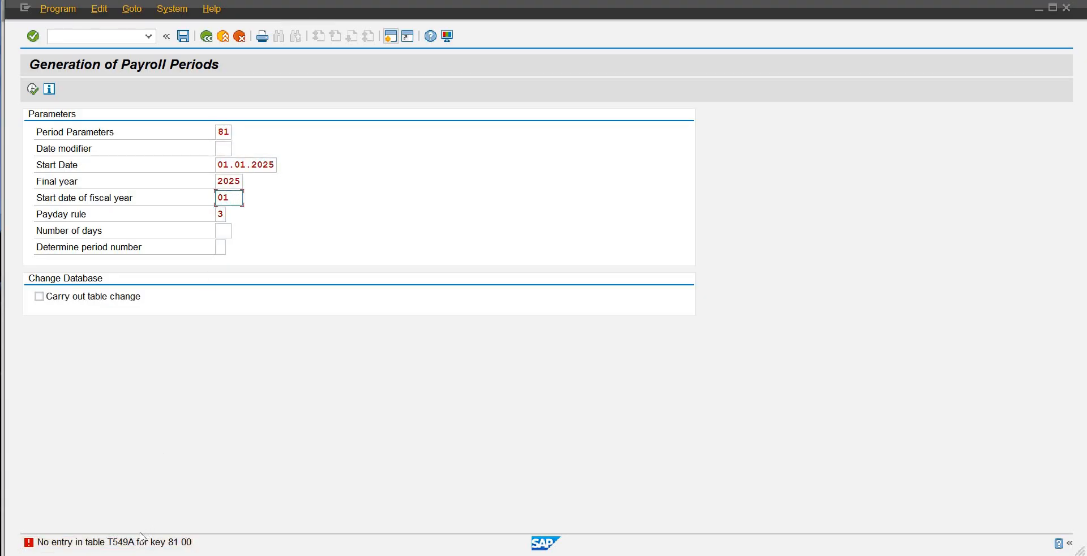
pyautogui.press('Return')
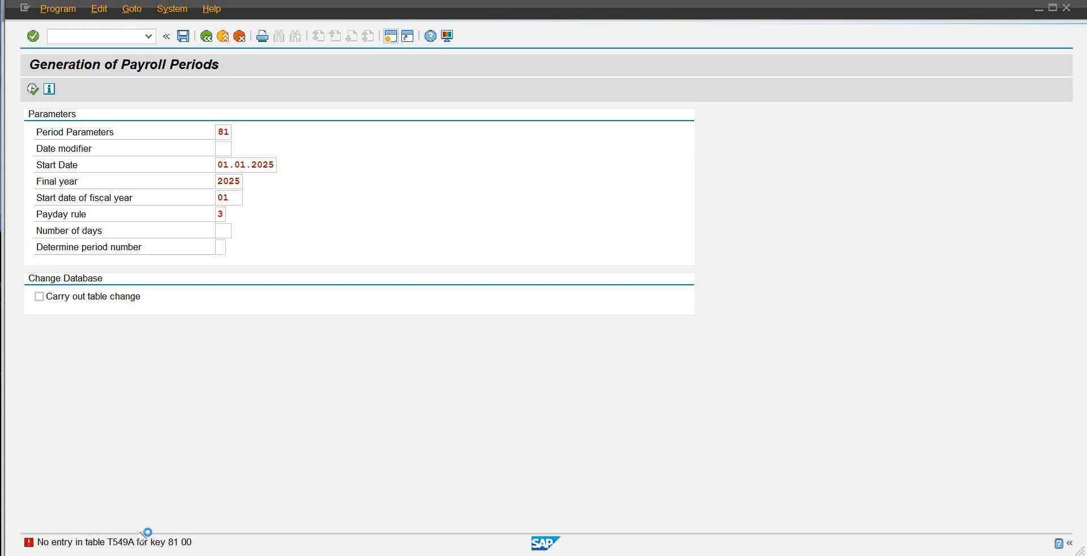
# Step: Copy the table name T549A from the error message's details and return the Payroll Periods session to the initial table maintenance screen
pyautogui.doubleClick(139, 543)
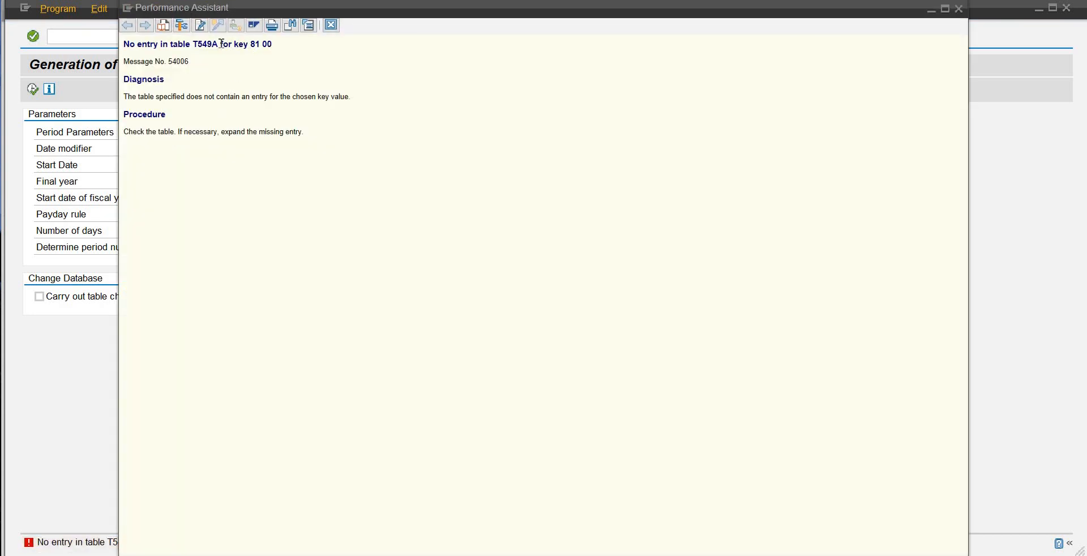
pyautogui.moveTo(219, 44); pyautogui.dragTo(190, 45)
pyautogui.moveTo(536, 552)
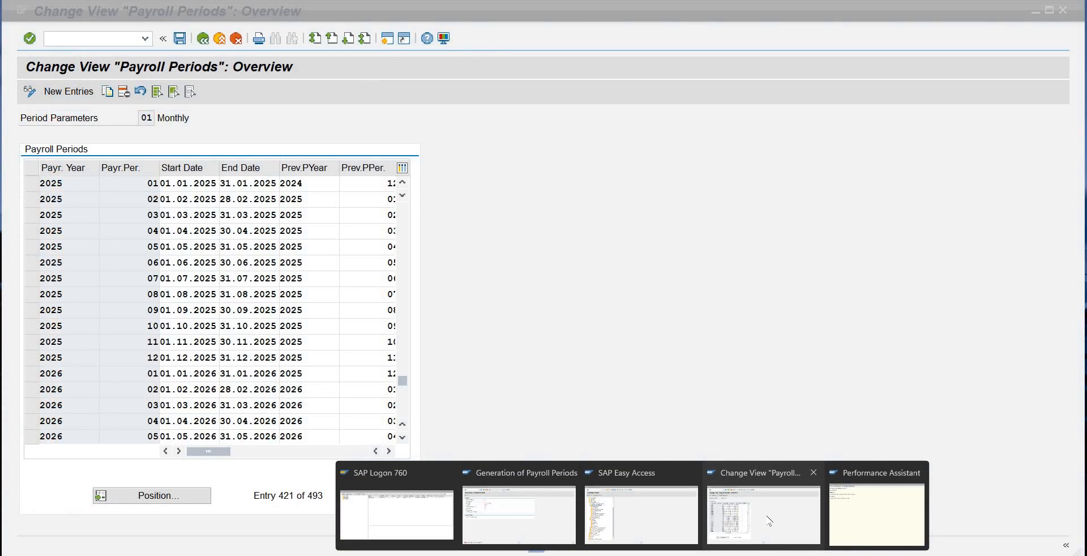
pyautogui.click(768, 519)
pyautogui.click(203, 38)
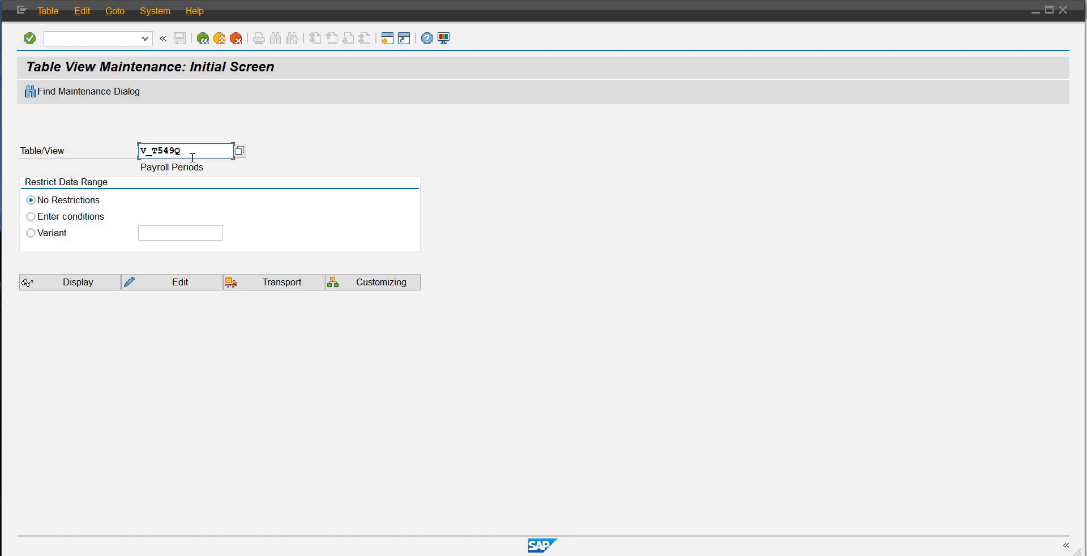
# Step: Open the payroll areas view V_T549A for editing in table view maintenance
pyautogui.press('BackSpace')
pyautogui.press('BackSpace')
pyautogui.press('BackSpace')
pyautogui.press('BackSpace')
pyautogui.press('BackSpace')
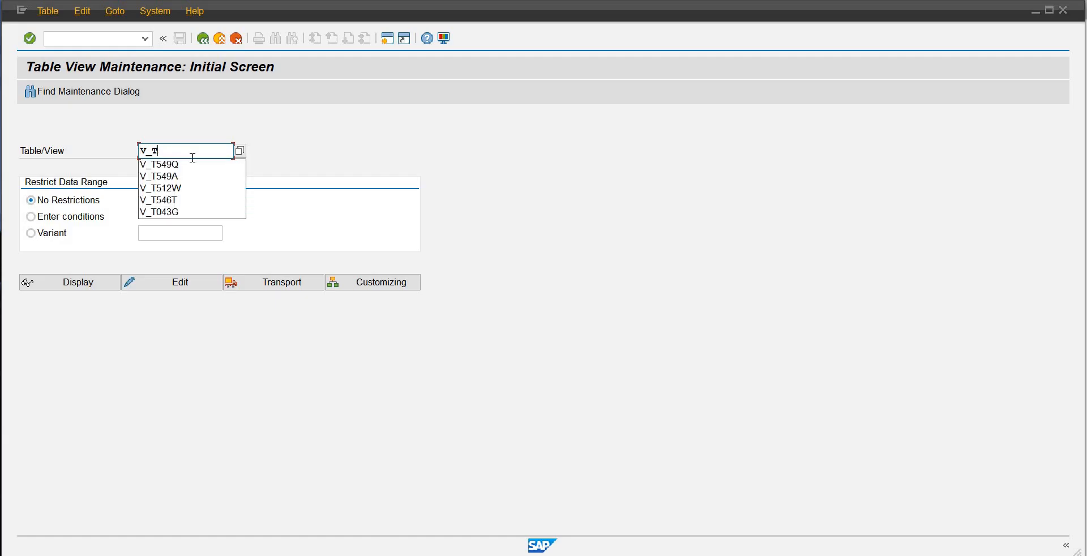
pyautogui.write('T549A')
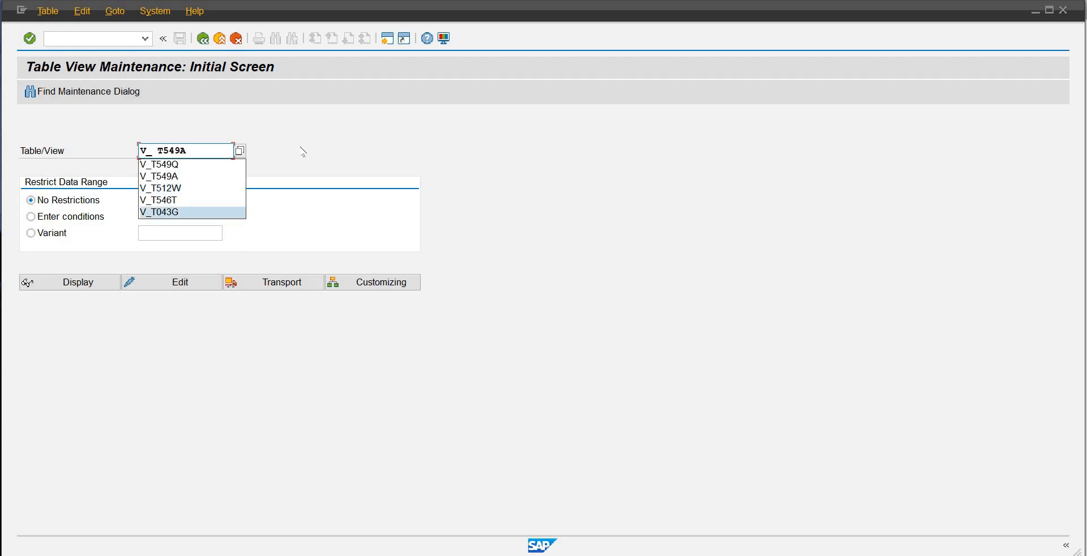
pyautogui.press('Return')
pyautogui.click(163, 283)
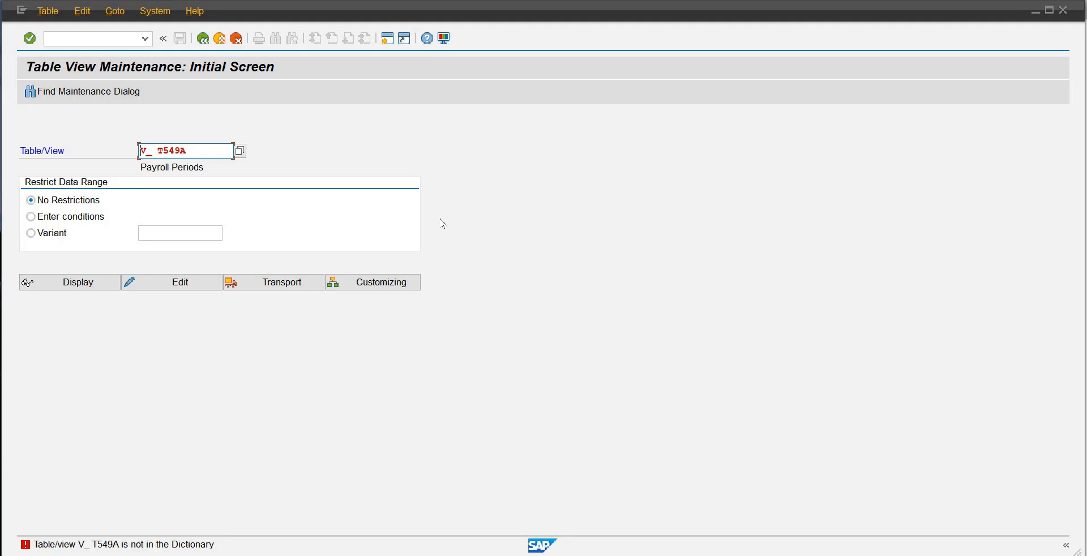
pyautogui.click(162, 150)
pyautogui.press('BackSpace')
pyautogui.press('Return')
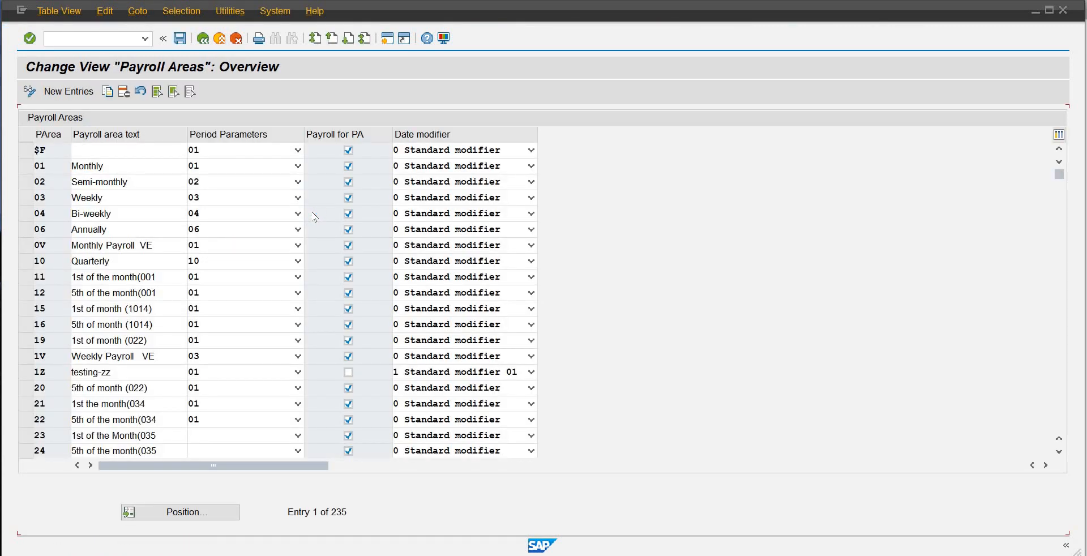
# Step: Locate payroll area OB in the list and assign it period parameter 81, Project Based-SAP-OB
pyautogui.click(186, 512)
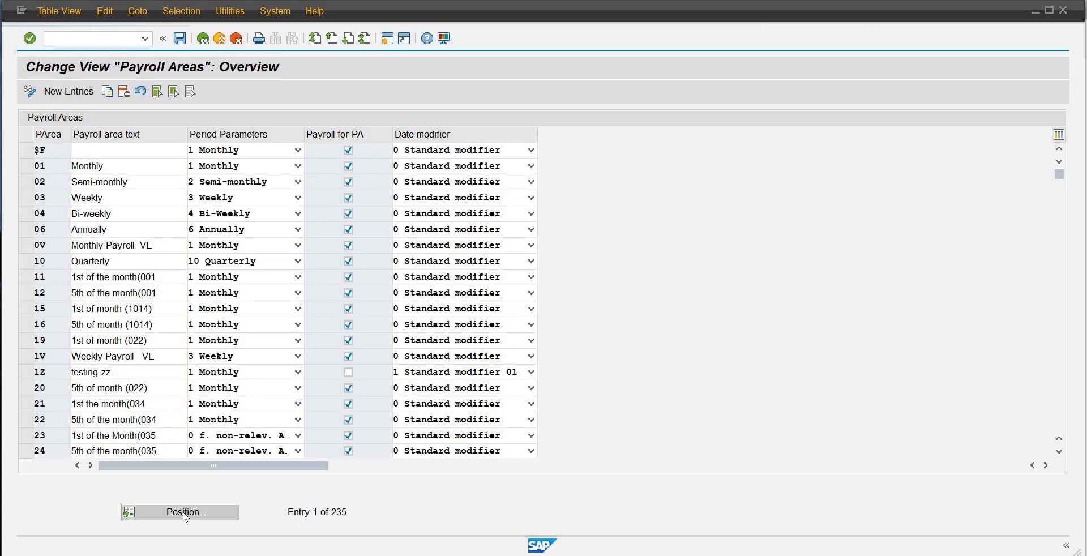
pyautogui.write('qk')
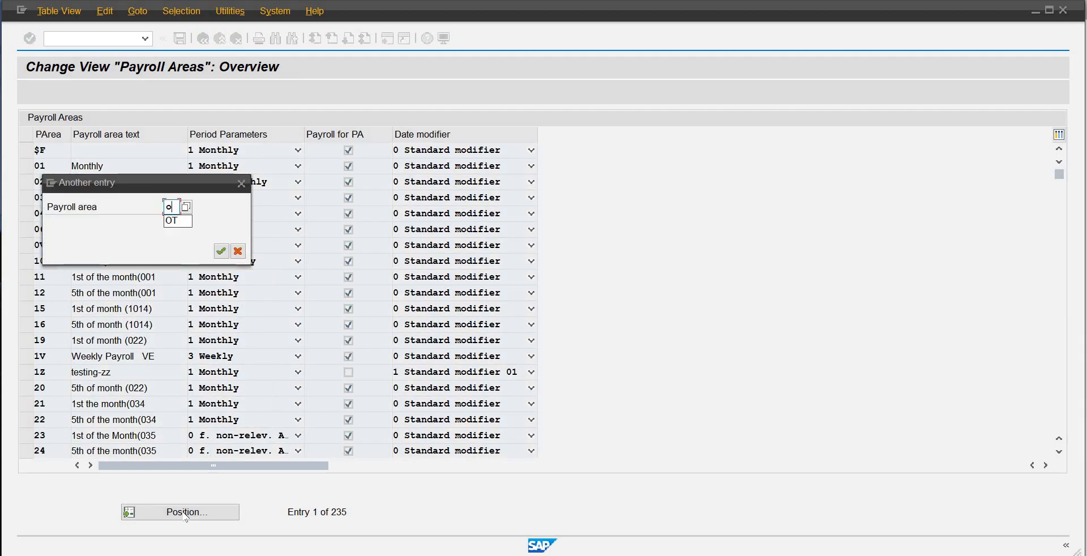
pyautogui.press('Return')
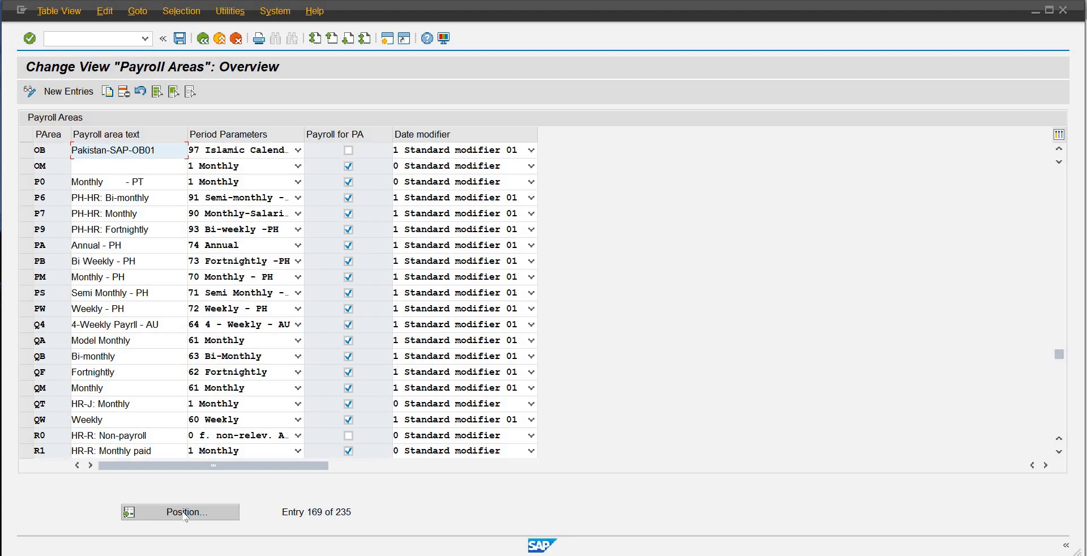
pyautogui.click(299, 151)
pyautogui.scroll(-6, 268, 306)
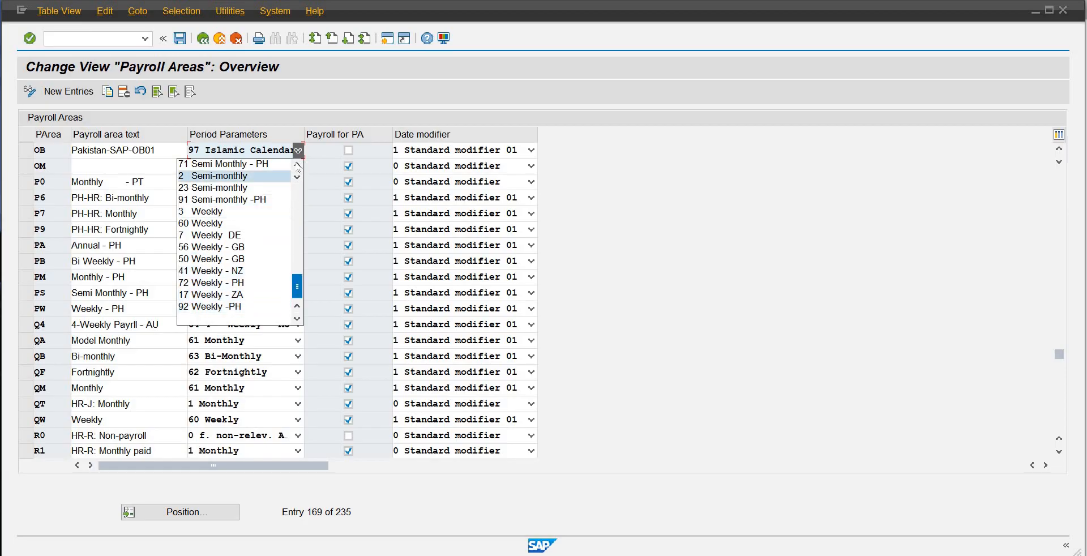
pyautogui.click(297, 165)
pyautogui.click(297, 165)
pyautogui.click(297, 165)
pyautogui.click(298, 164)
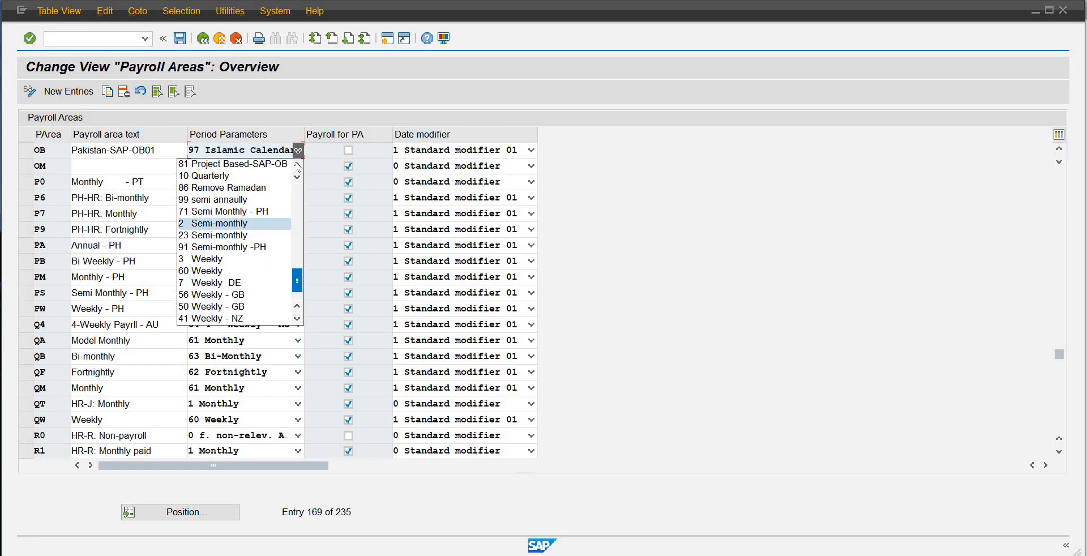
pyautogui.click(297, 165)
pyautogui.click(271, 178)
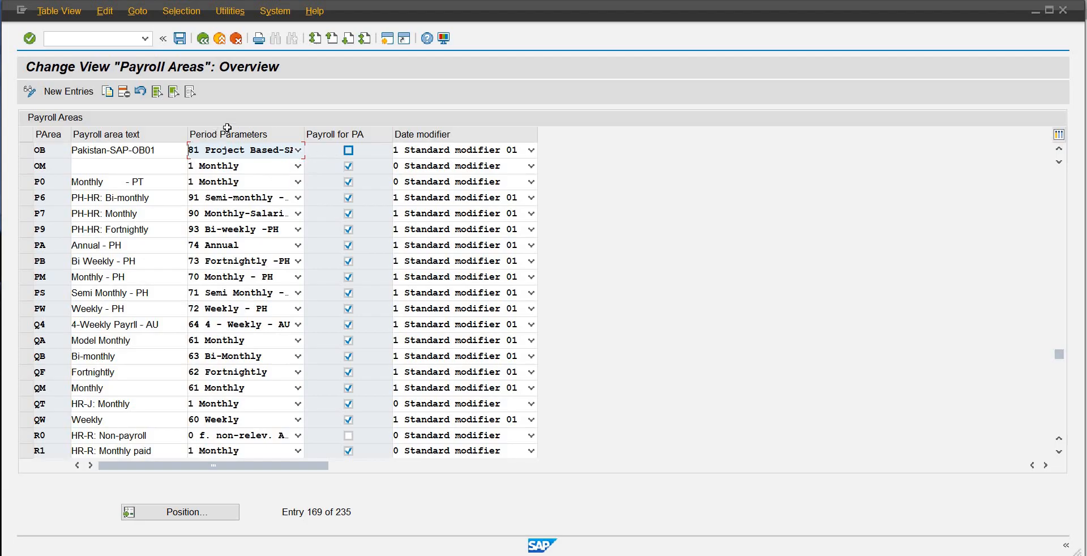
# Step: Mark payroll area OB as relevant for payroll and save the change under the proposed customizing request
pyautogui.click(348, 150)
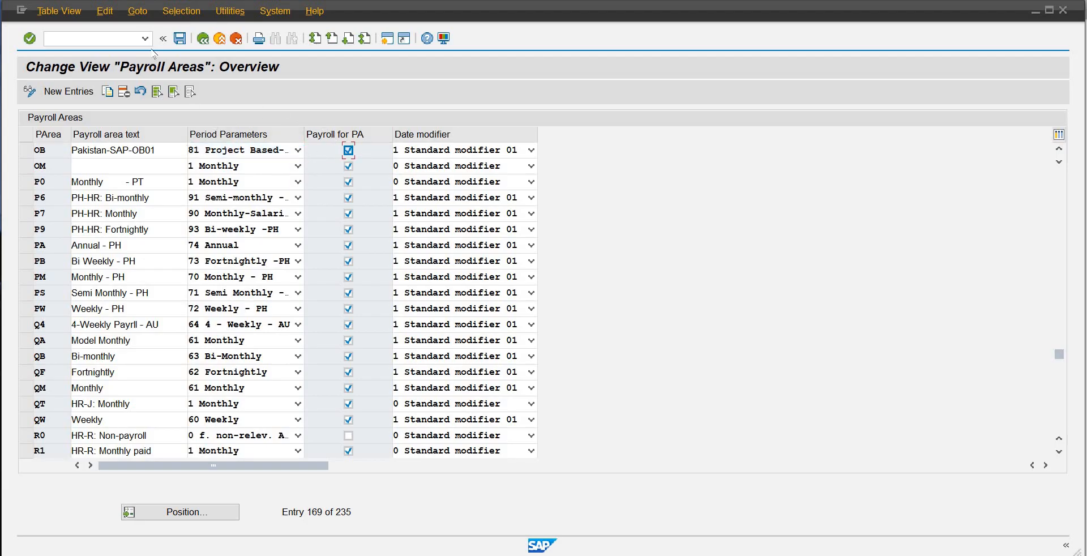
pyautogui.click(189, 41)
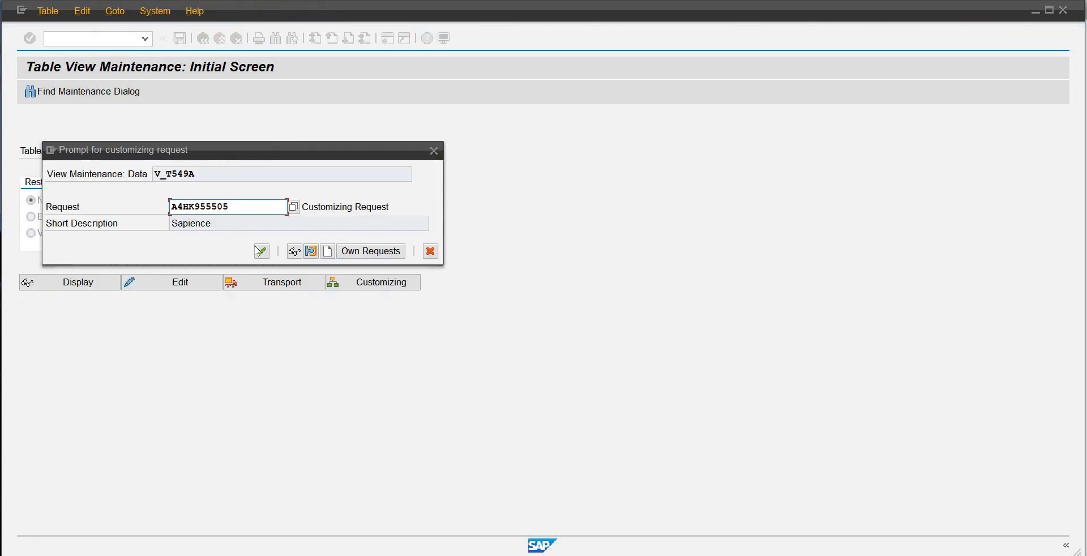
pyautogui.click(261, 251)
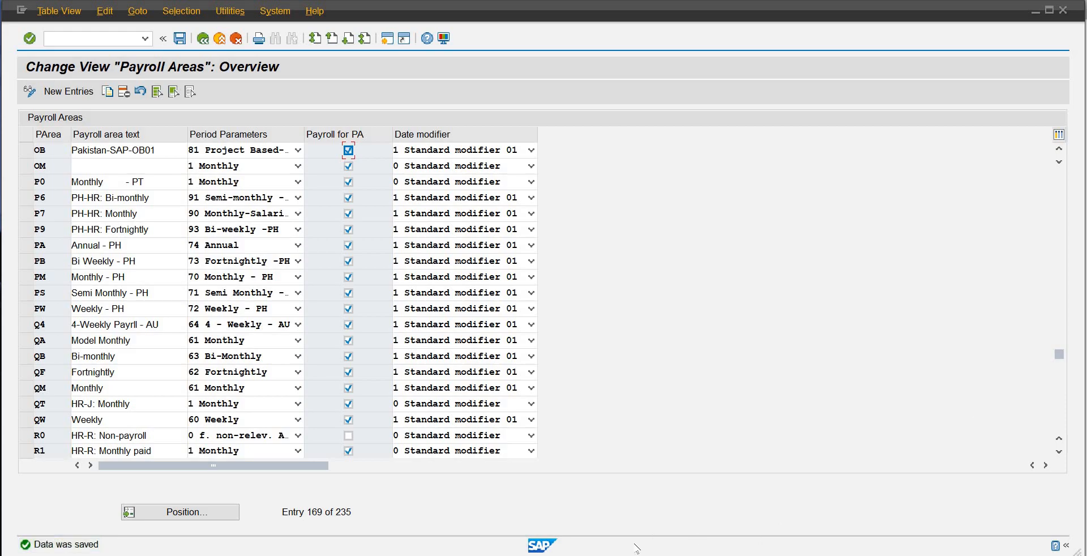
# Step: Return to the Generation of Payroll Periods session and choose date modifier 01, Standard modifier 01
pyautogui.moveTo(632, 555)
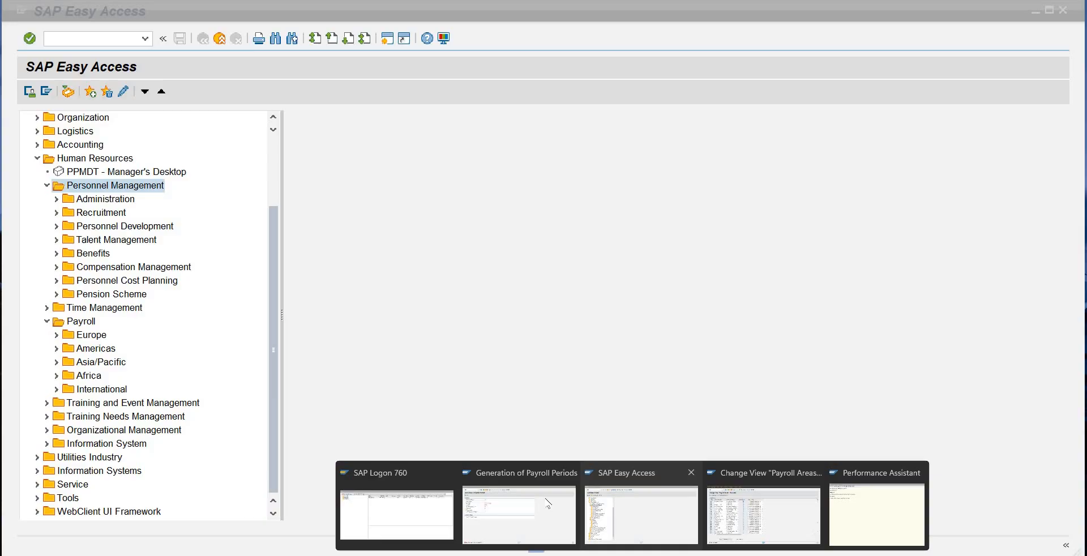
pyautogui.click(518, 512)
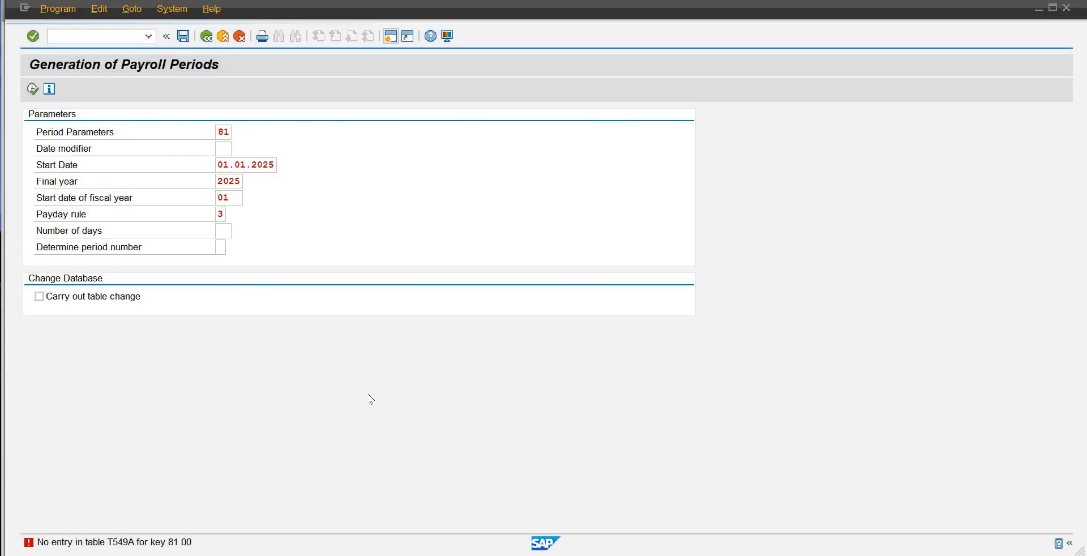
pyautogui.click(225, 149)
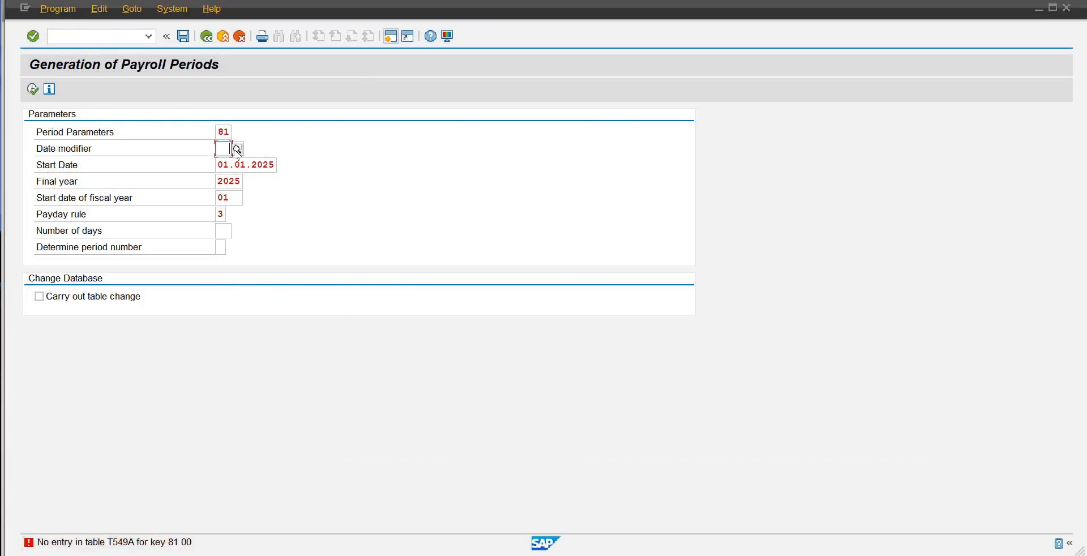
pyautogui.click(237, 149)
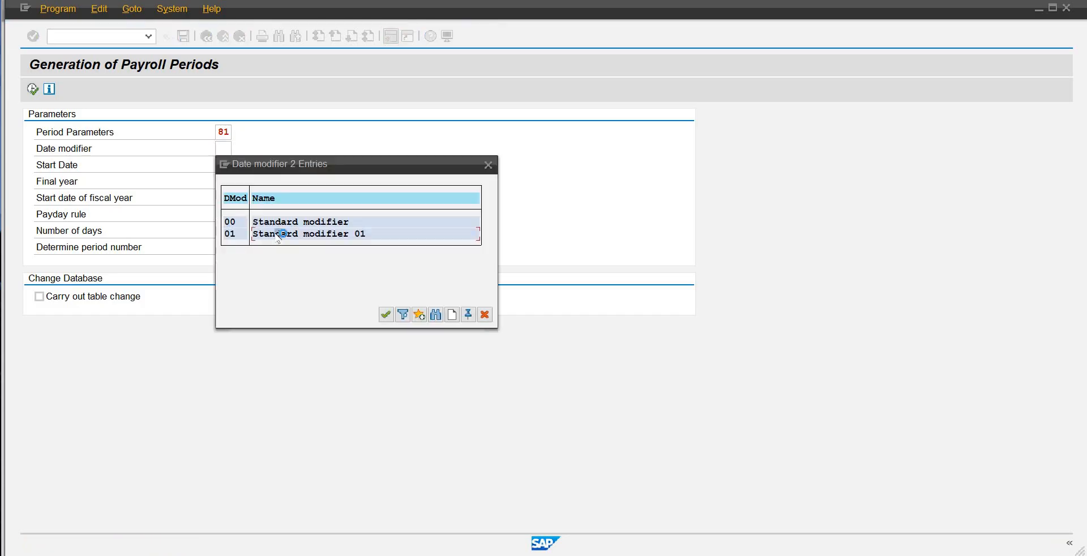
pyautogui.doubleClick(279, 236)
pyautogui.press('Return')
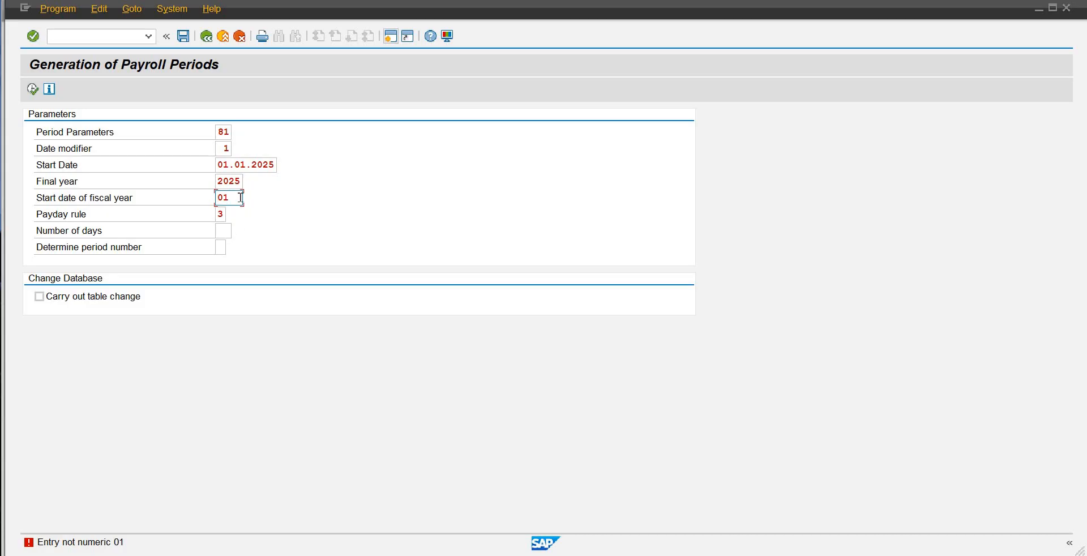
# Step: Complete the start date of the fiscal year by adding 01, run the generation and review the generated 2025 payroll periods
pyautogui.write('01')
pyautogui.press('F8')
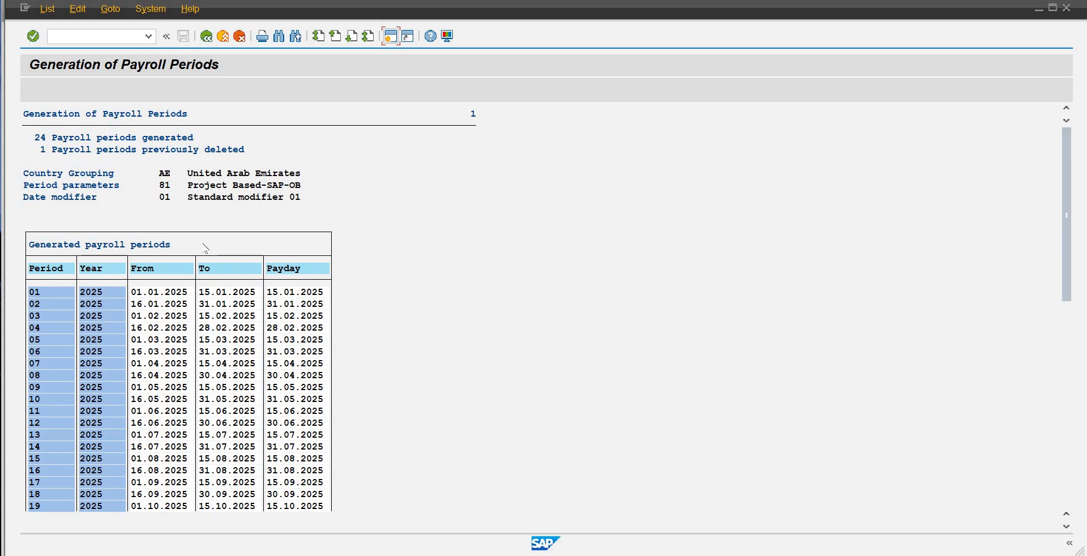
pyautogui.scroll(-1, 1063, 306)
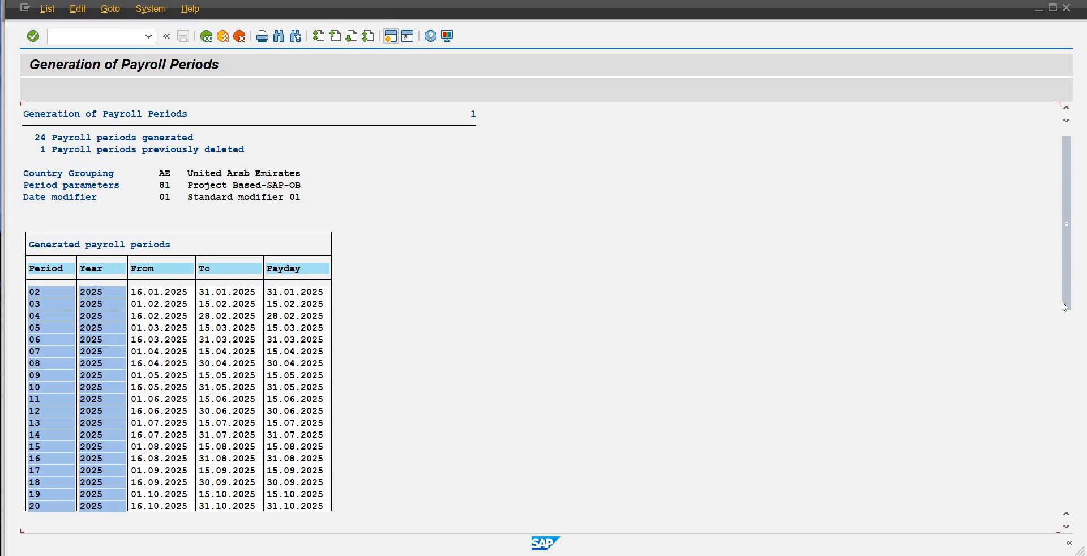
pyautogui.moveTo(1064, 306); pyautogui.dragTo(916, 379)
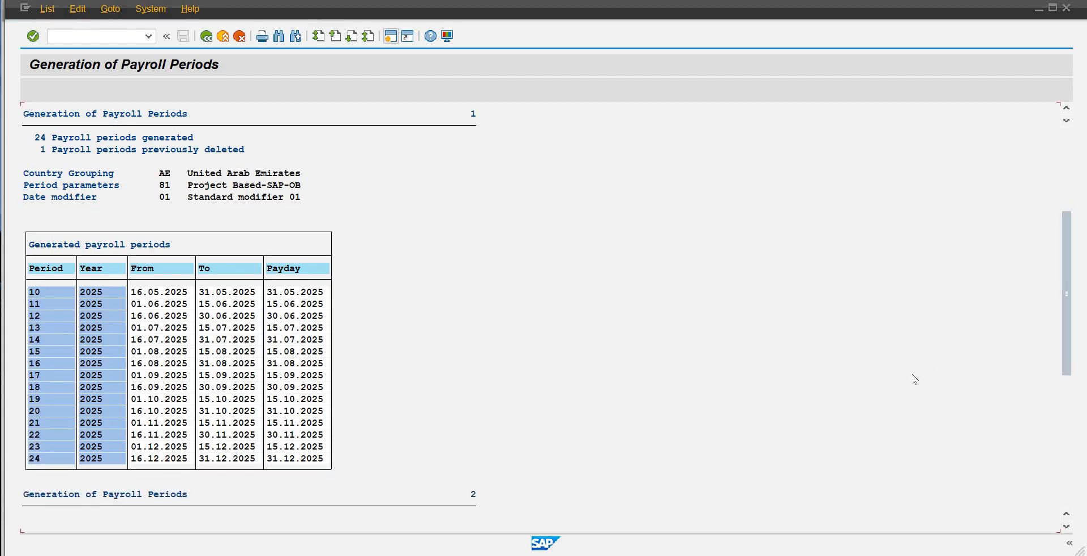
# Step: Review the earlier 2025 payroll periods in the generated list and return to the generation parameters
pyautogui.scroll(1, 915, 380)
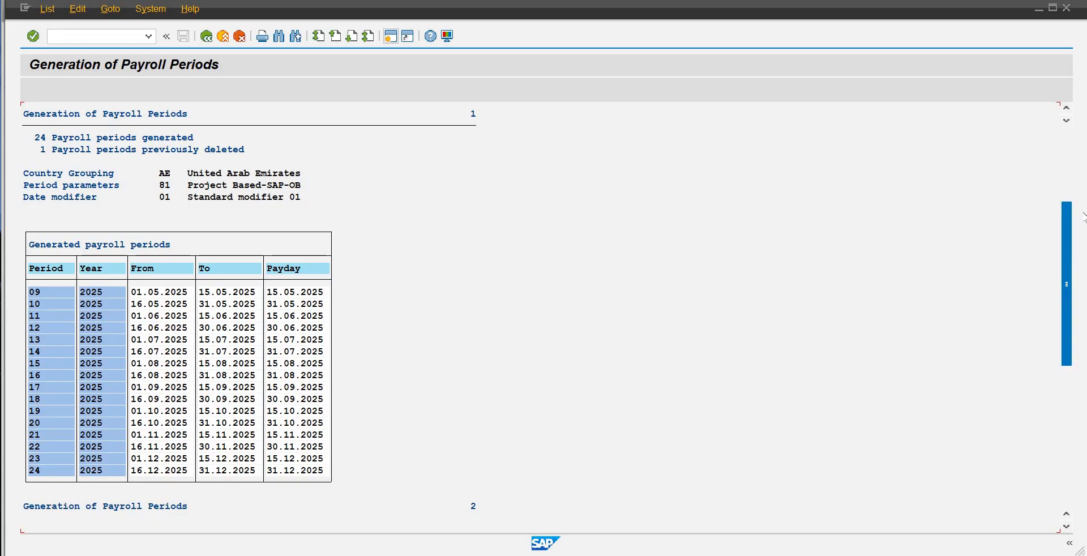
pyautogui.scroll(3, 1082, 217)
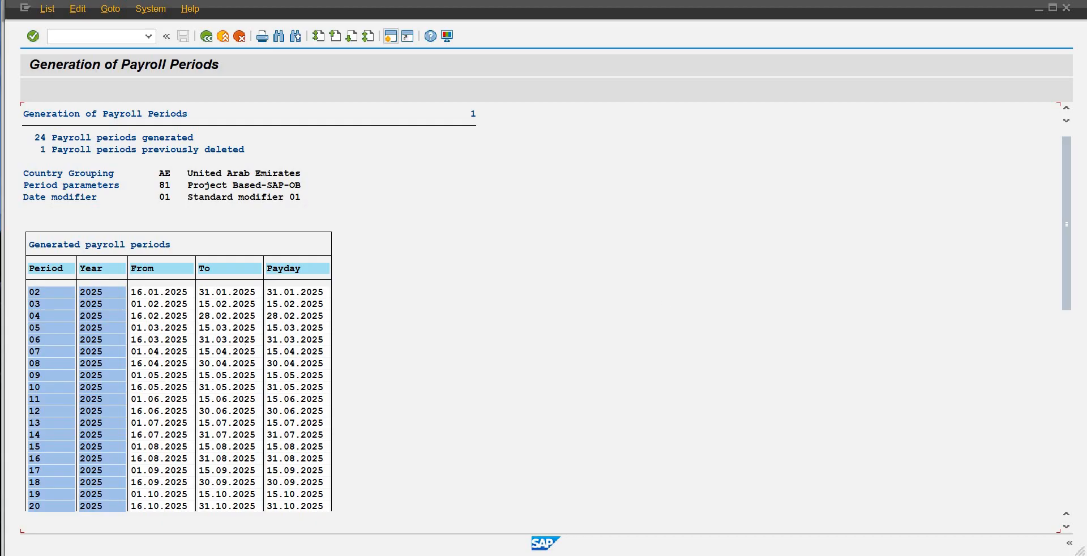
pyautogui.click(206, 37)
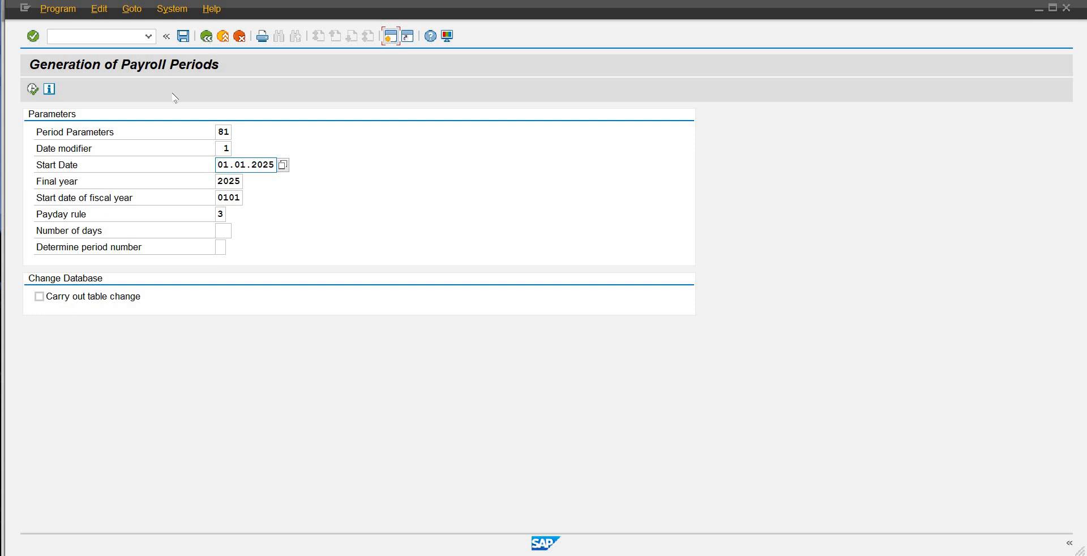
# Step: Set the number of days to 30, rerun the payroll period generation, review the resulting paydays and leave the program
pyautogui.click(228, 229)
pyautogui.write('30')
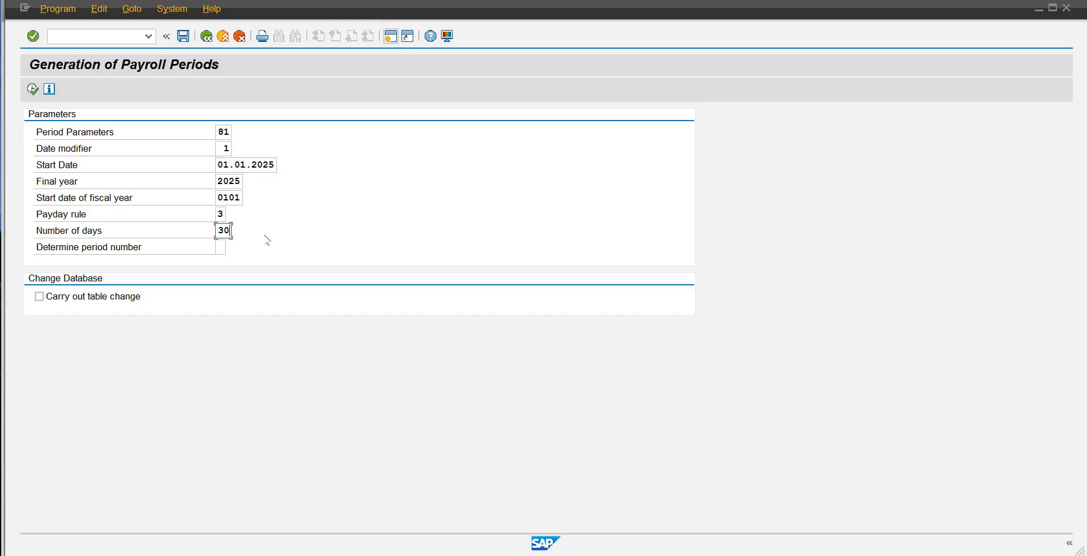
pyautogui.click(274, 164)
pyautogui.click(32, 88)
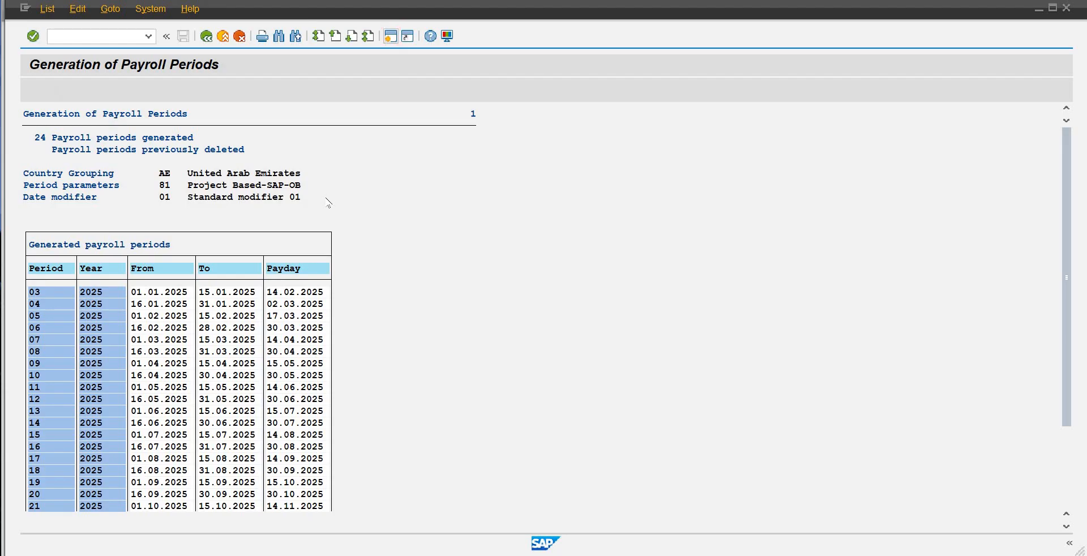
pyautogui.scroll(-1, 328, 199)
pyautogui.scroll(1, 168, 47)
pyautogui.click(206, 37)
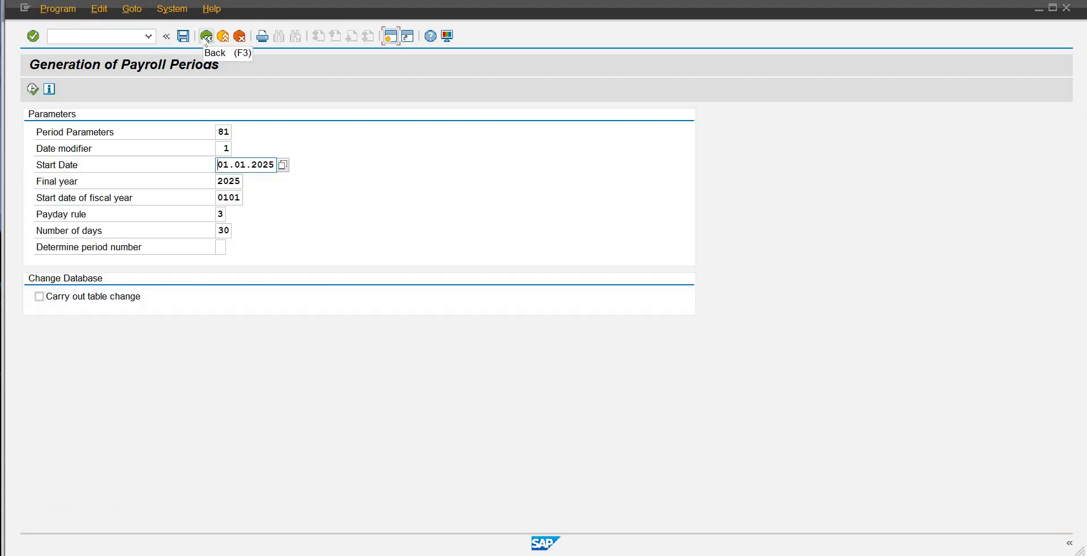
pyautogui.click(205, 42)
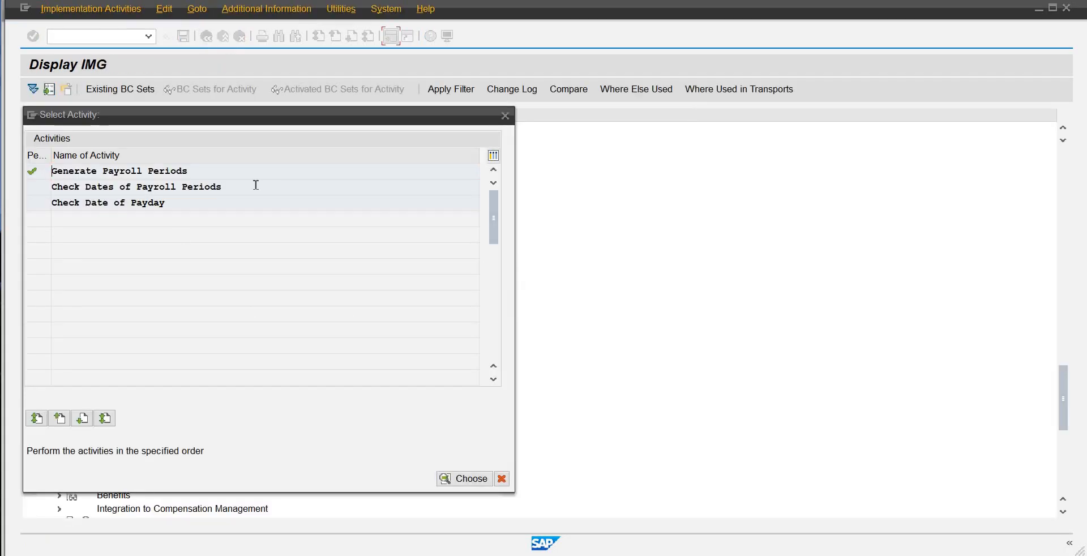
# Step: Check the dates of payroll periods for period parameter 81 and close the activity selection
pyautogui.doubleClick(142, 188)
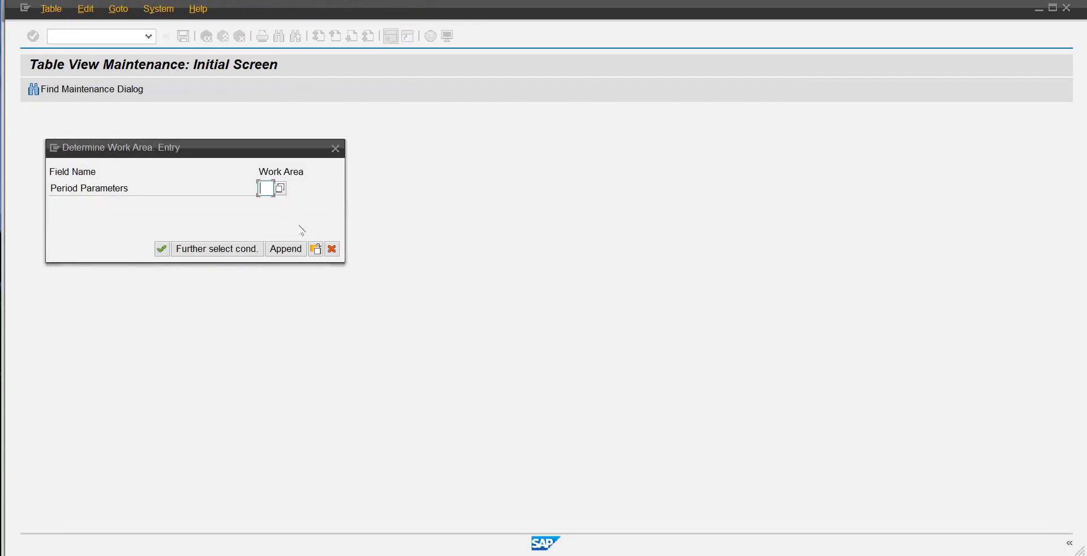
pyautogui.write('81')
pyautogui.press('Return')
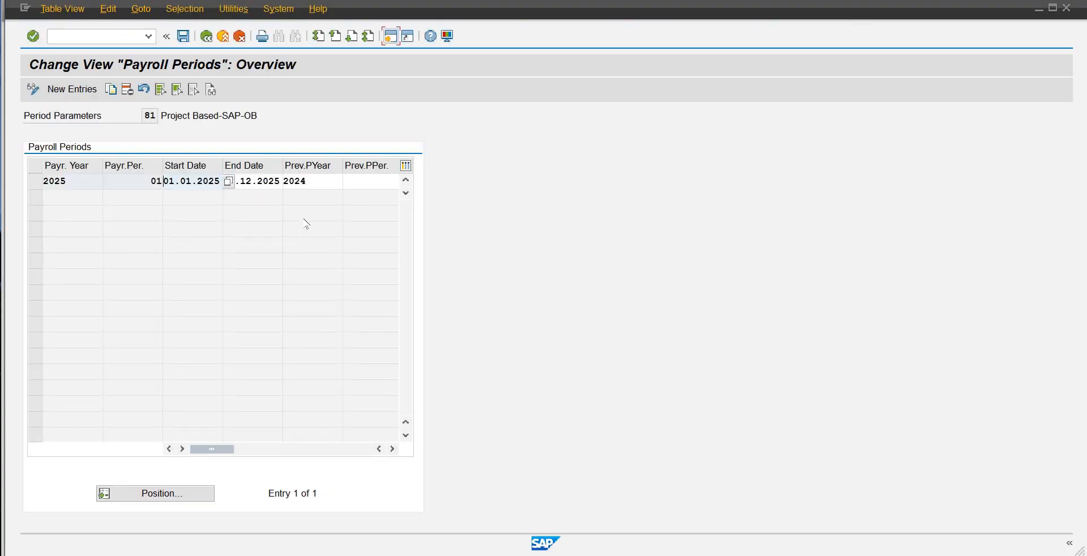
pyautogui.press('Tab')
pyautogui.press('Tab')
pyautogui.press('Tab')
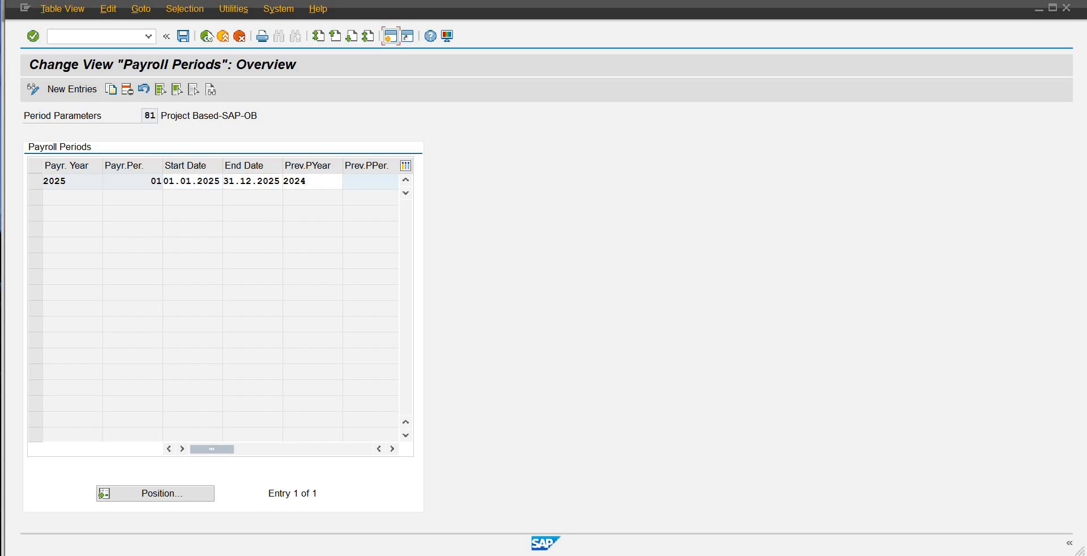
pyautogui.click(207, 36)
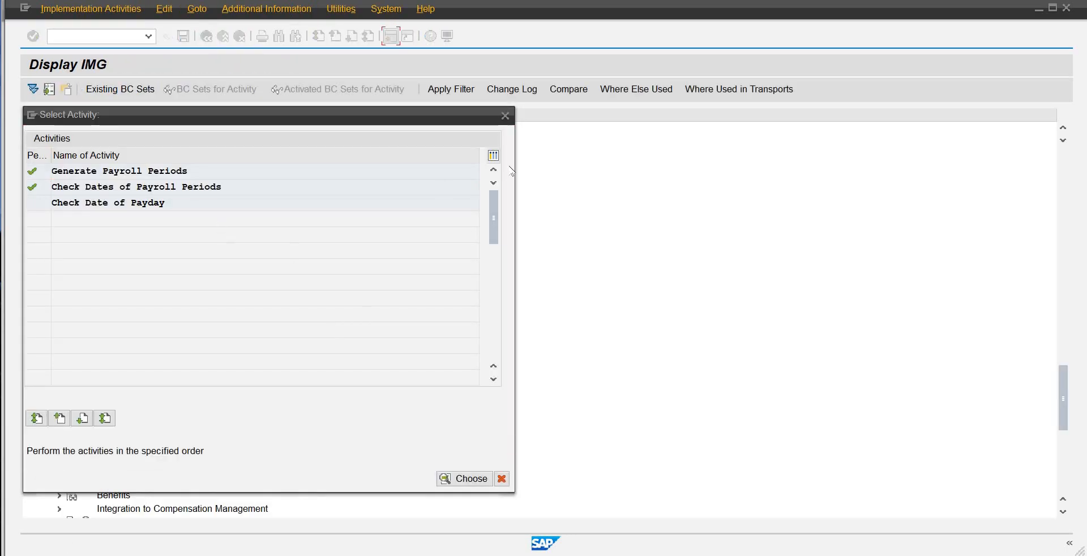
pyautogui.click(505, 116)
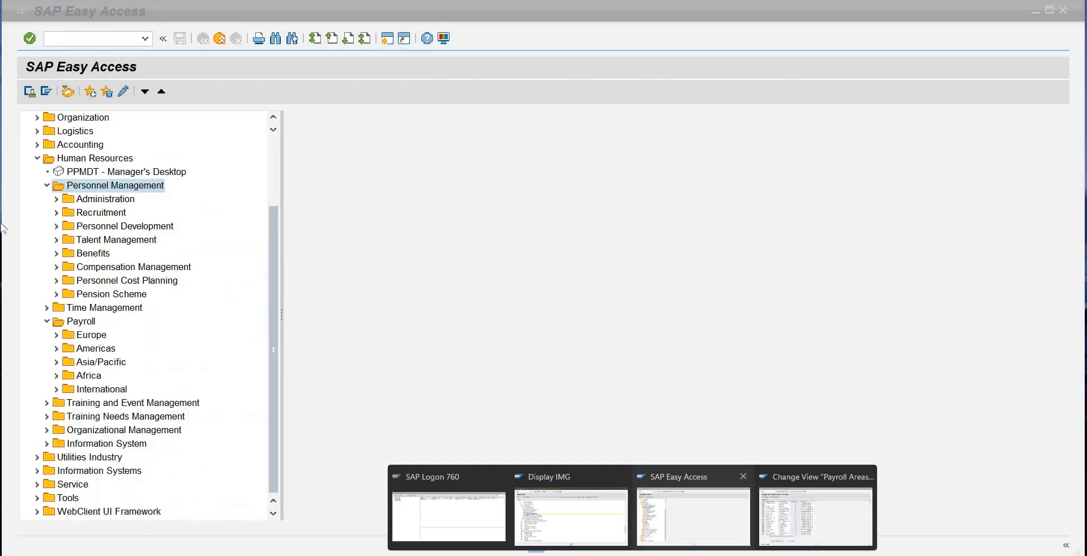
# Step: Switch to the SAP Easy Access session and open transaction PE01 for personnel calculation schemas
pyautogui.click(694, 498)
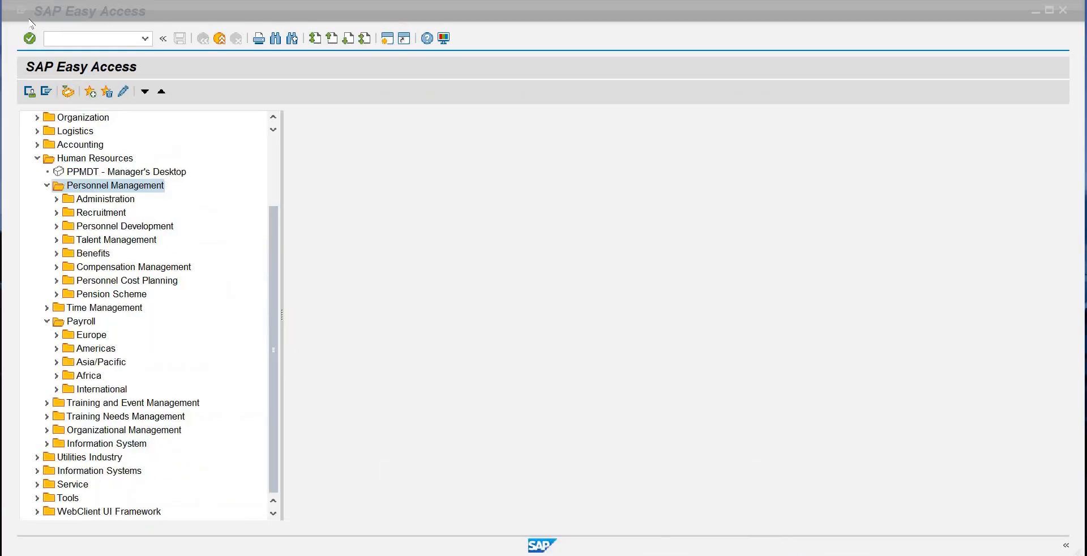
pyautogui.click(70, 34)
pyautogui.write('p')
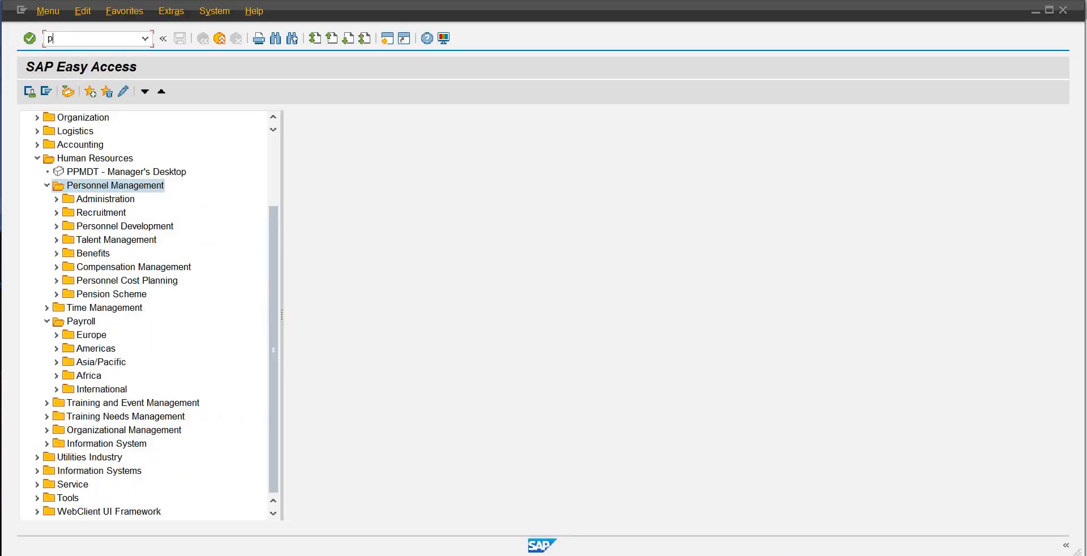
pyautogui.write('e01')
pyautogui.press('Return')
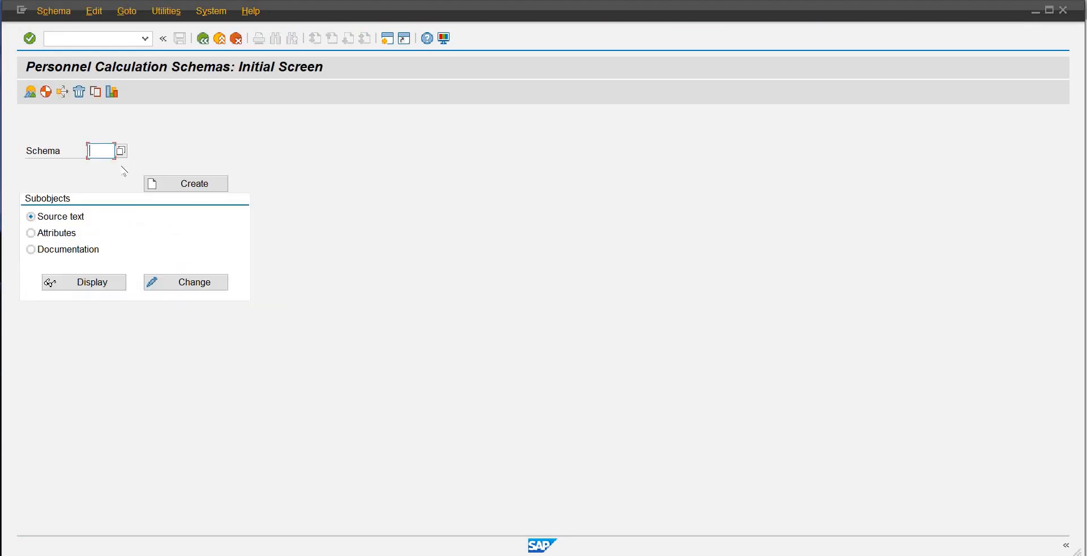
# Step: Create a new schema SCOB and confirm its creation in the SAP namespace
pyautogui.write('scob')
pyautogui.click(194, 183)
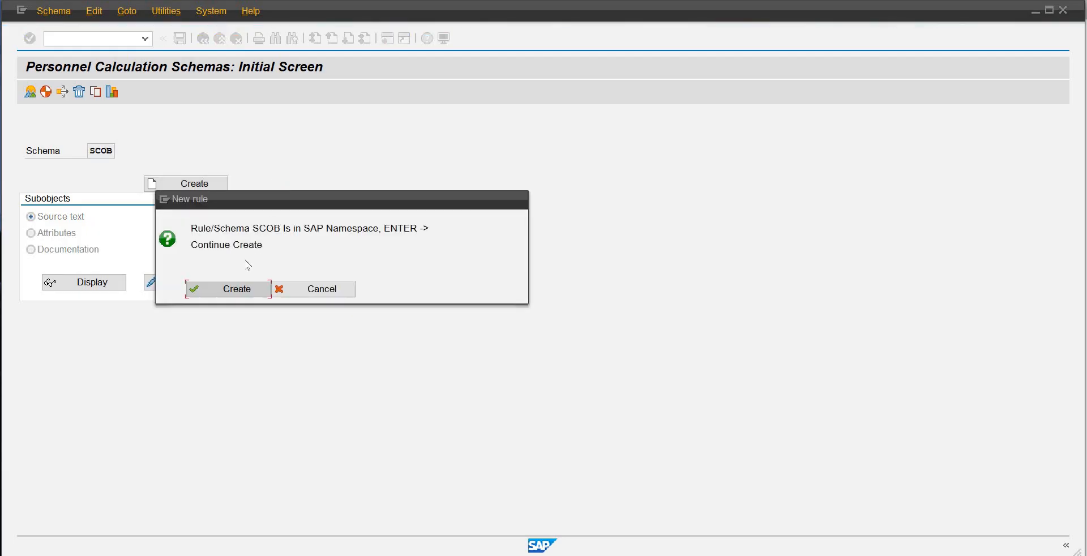
pyautogui.click(234, 290)
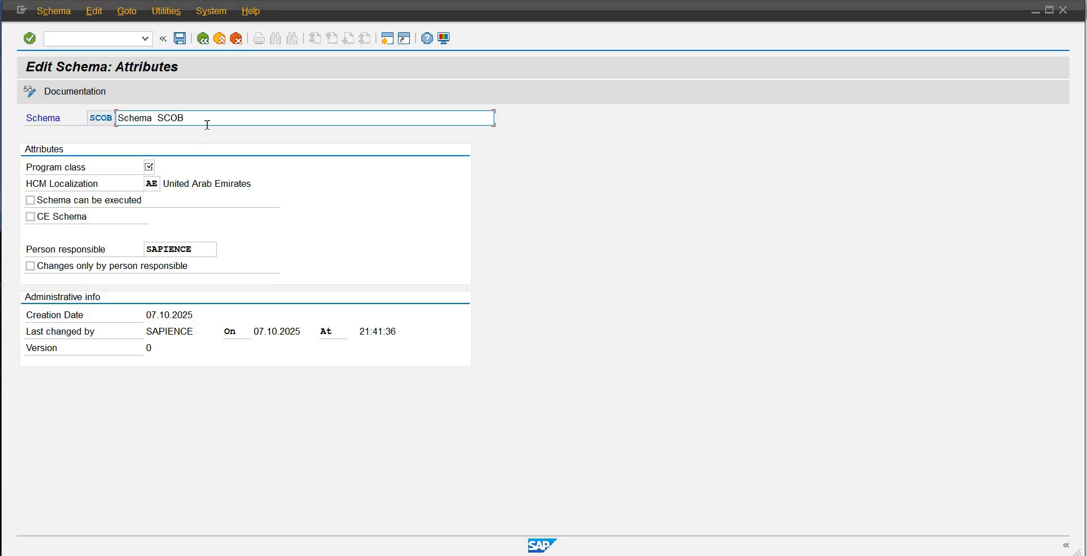
# Step: Change the description of schema SCOB to Payroll Schema-OB01
pyautogui.press('BackSpace')
pyautogui.press('BackSpace')
pyautogui.press('BackSpace')
pyautogui.press('BackSpace')
pyautogui.press('BackSpace')
pyautogui.press('BackSpace')
pyautogui.press('BackSpace')
pyautogui.press('BackSpace')
pyautogui.press('BackSpace')
pyautogui.press('BackSpace')
pyautogui.press('BackSpace')
pyautogui.press('BackSpace')
pyautogui.write('Pa')
pyautogui.write('chema')
# Step: Assign program class C, Payroll, to schema SCOB
pyautogui.click(151, 166)
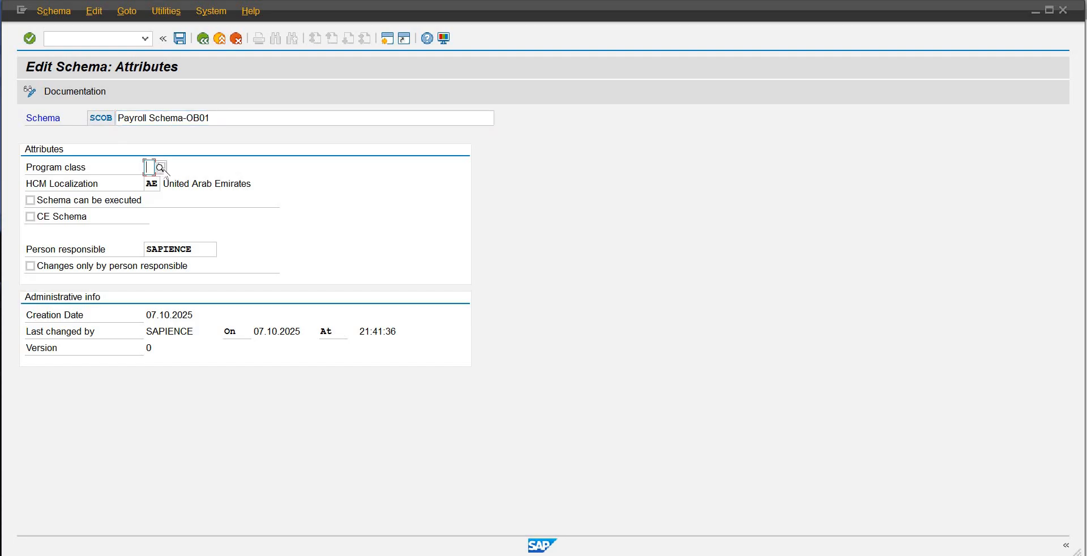
pyautogui.click(161, 168)
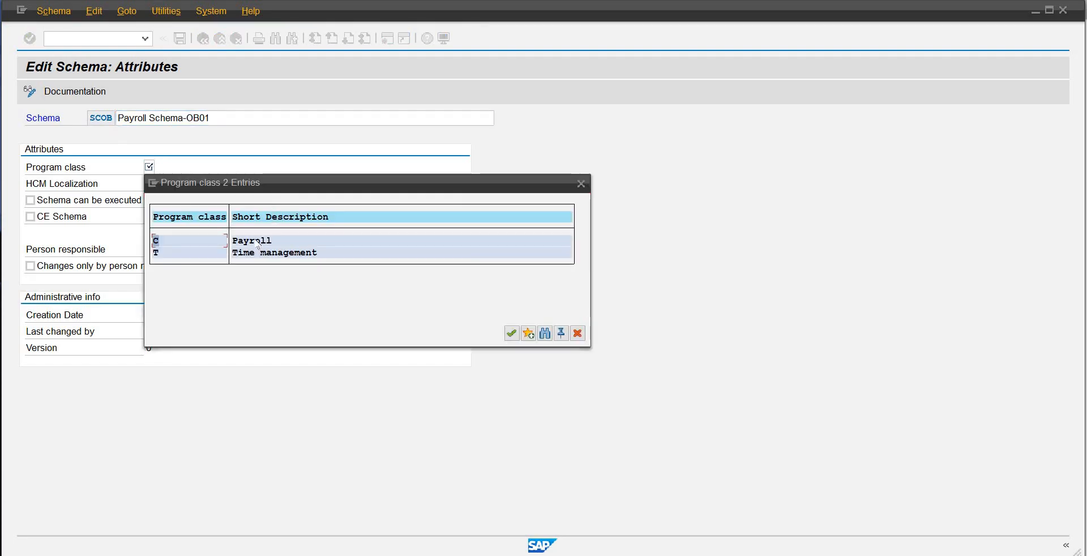
pyautogui.doubleClick(257, 242)
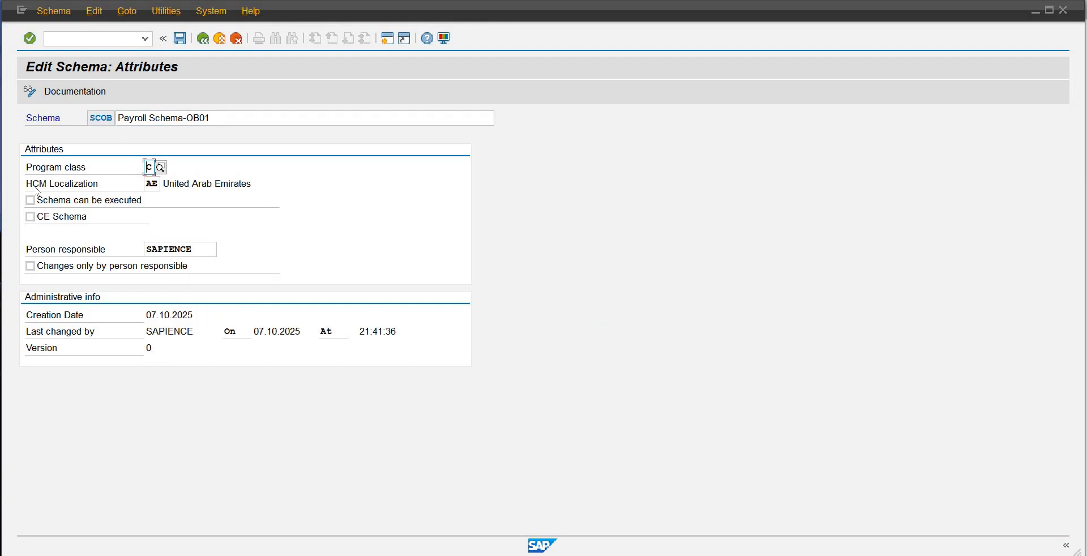
# Step: Open the possible HCM Localization values for the schema and search them for pk
pyautogui.click(151, 183)
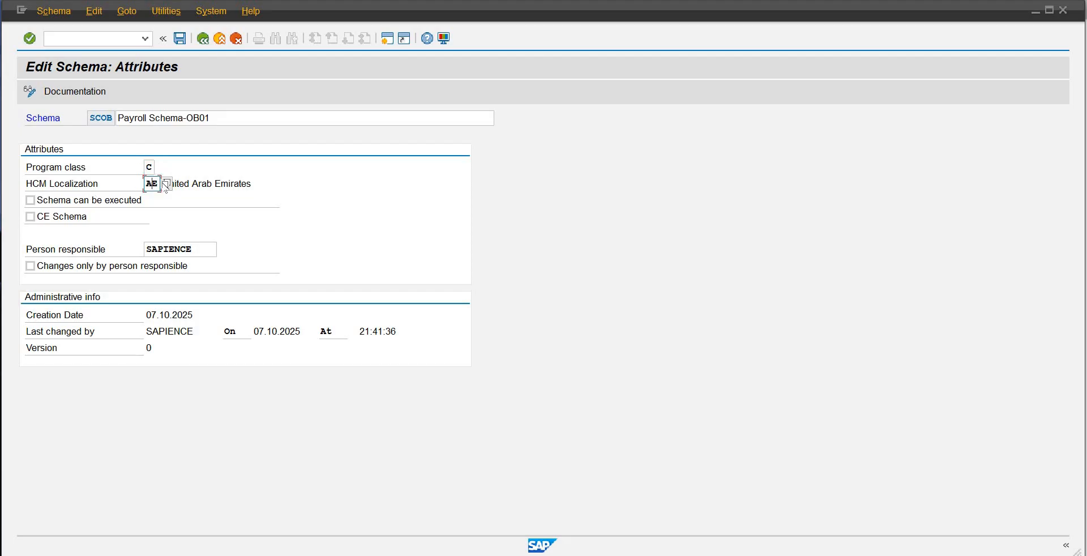
pyautogui.click(166, 184)
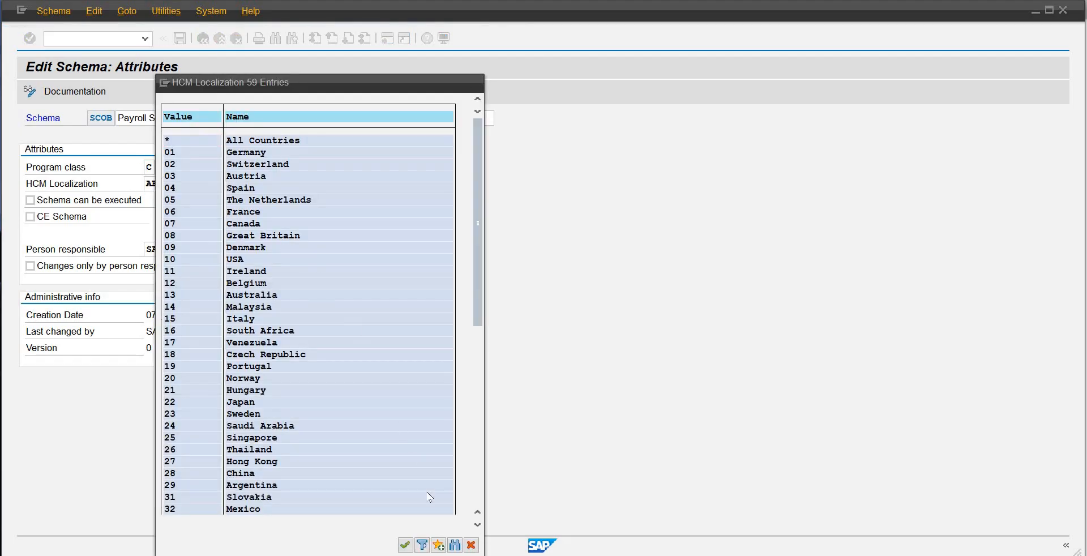
pyautogui.scroll(-1, 428, 496)
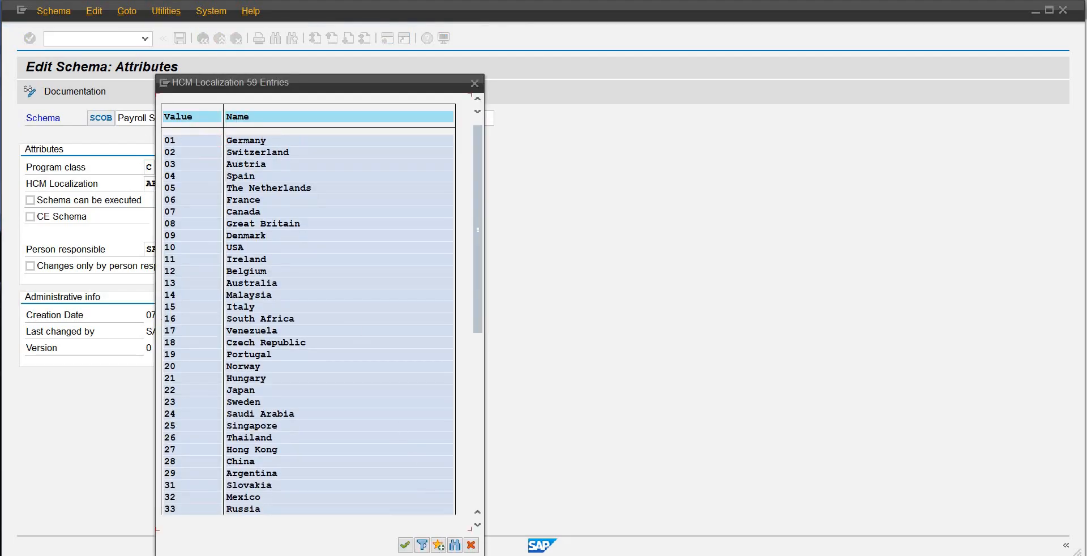
pyautogui.click(454, 545)
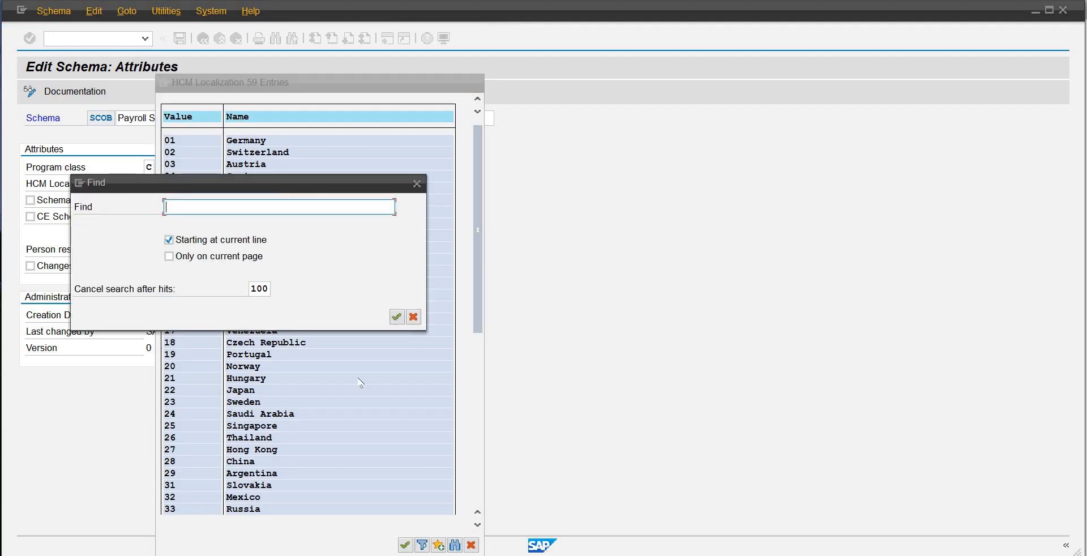
pyautogui.write('pk')
pyautogui.press('Return')
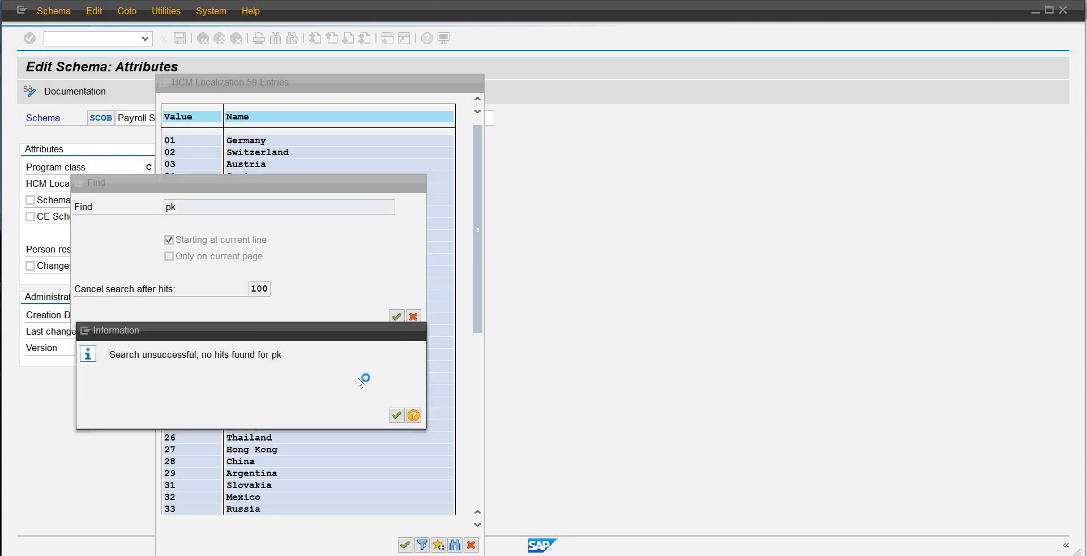
pyautogui.press('Return')
pyautogui.click(419, 318)
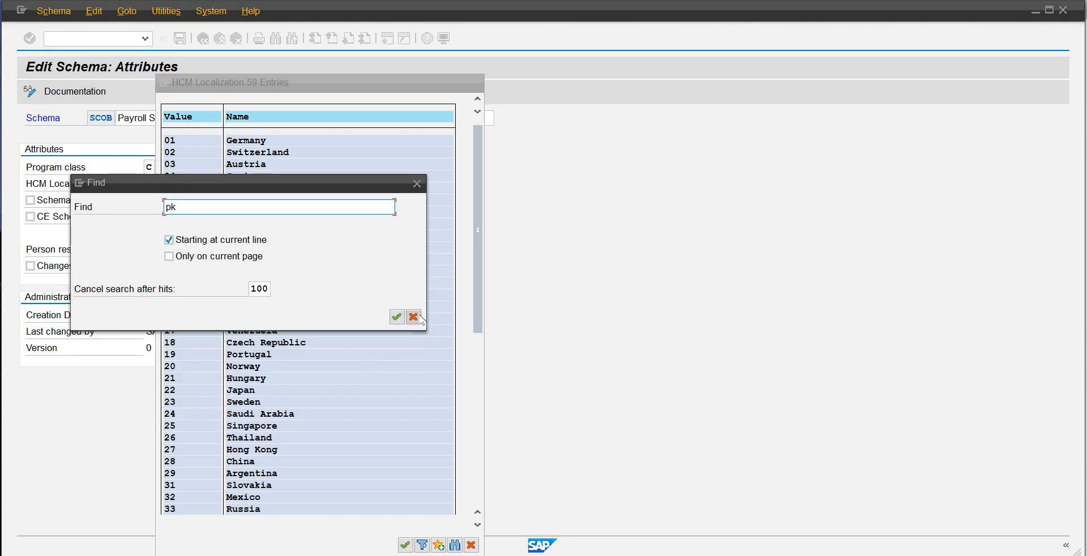
# Step: Look through the list of possible HCM Localization values for the country entry suited to schema SCOB
pyautogui.moveTo(476, 288); pyautogui.dragTo(467, 392)
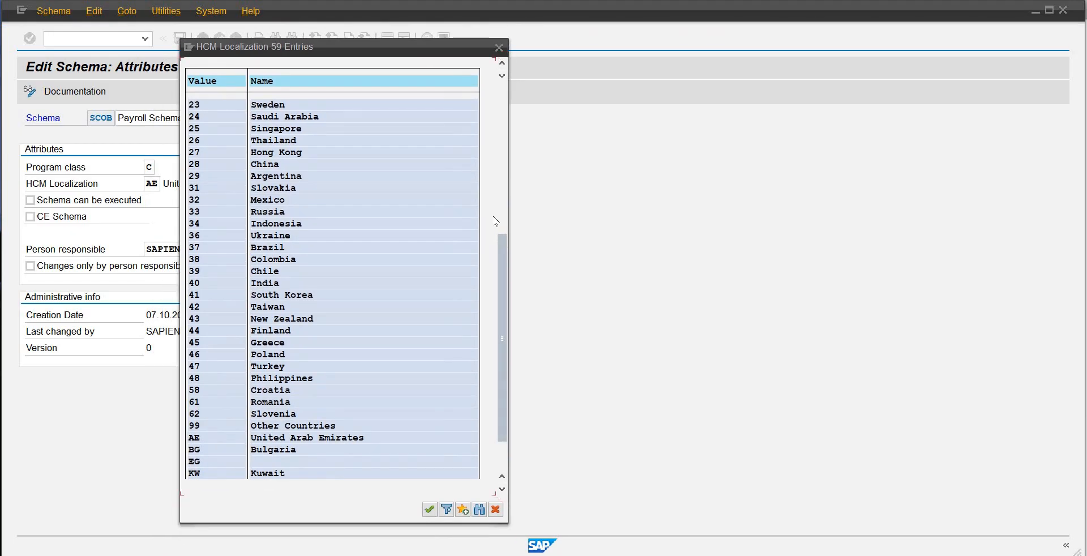
pyautogui.moveTo(500, 288); pyautogui.dragTo(503, 314)
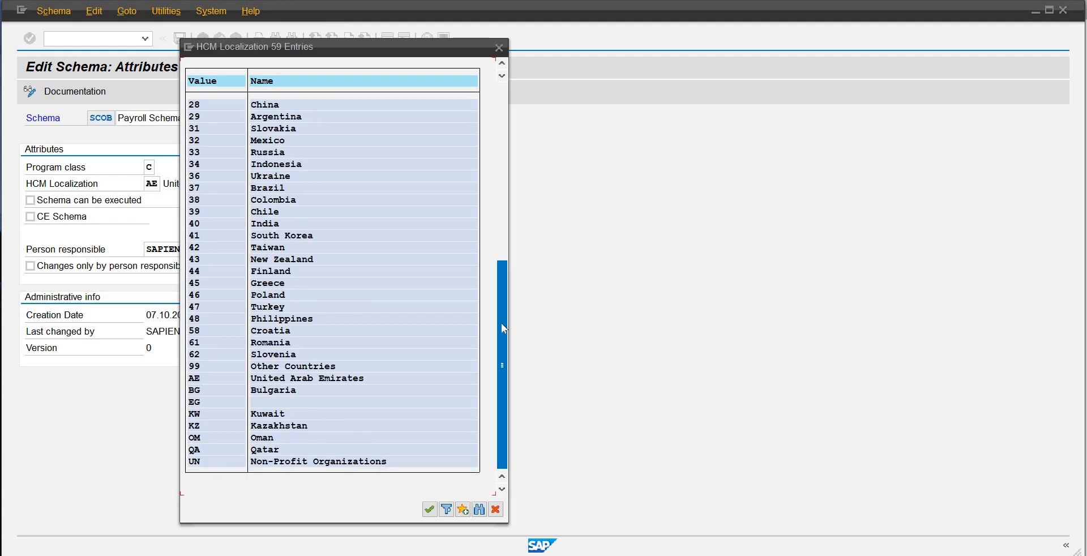
pyautogui.moveTo(500, 323); pyautogui.dragTo(539, 72)
pyautogui.scroll(3, 454, 149)
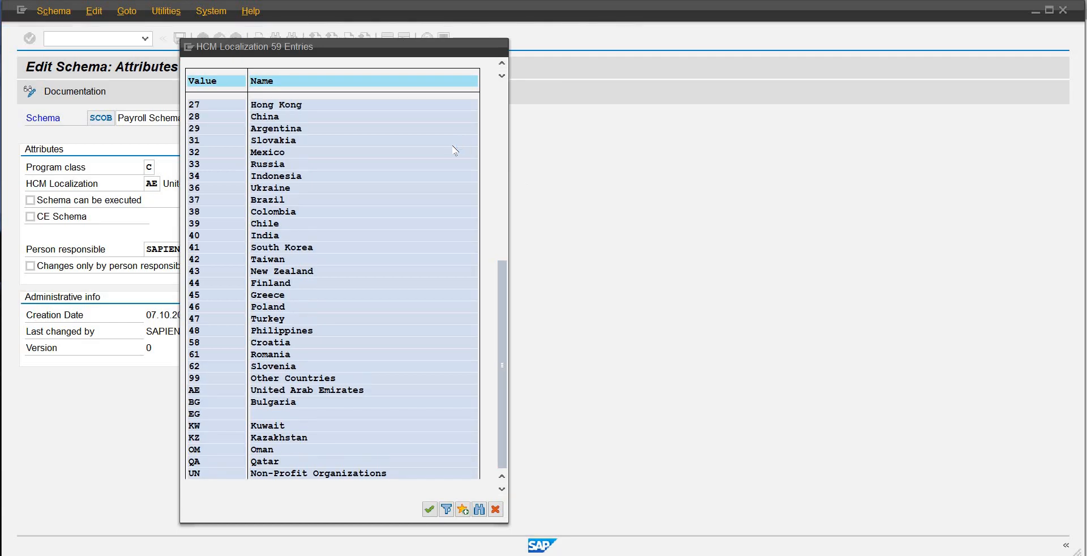
pyautogui.scroll(4, 455, 149)
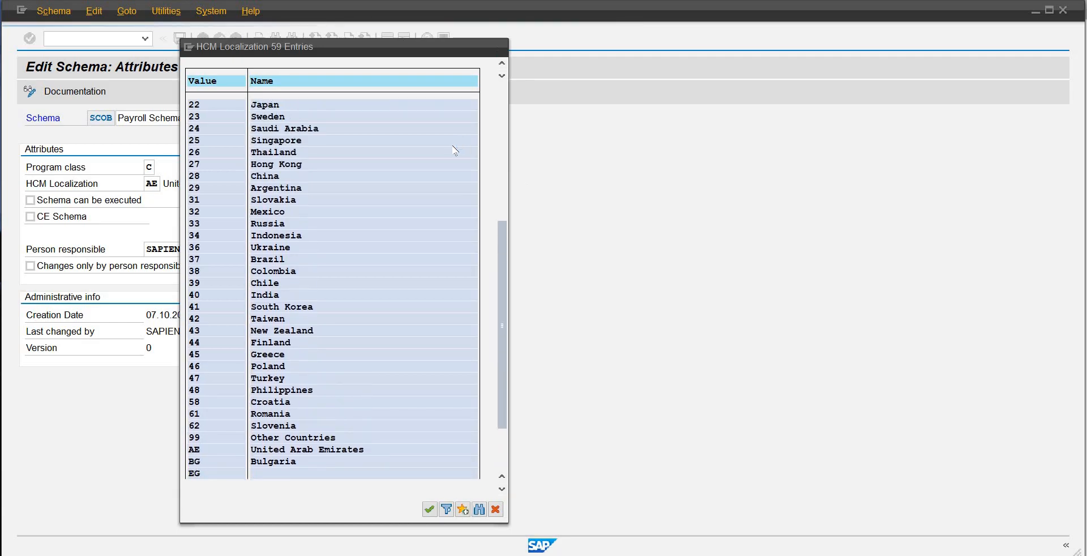
pyautogui.scroll(5, 454, 150)
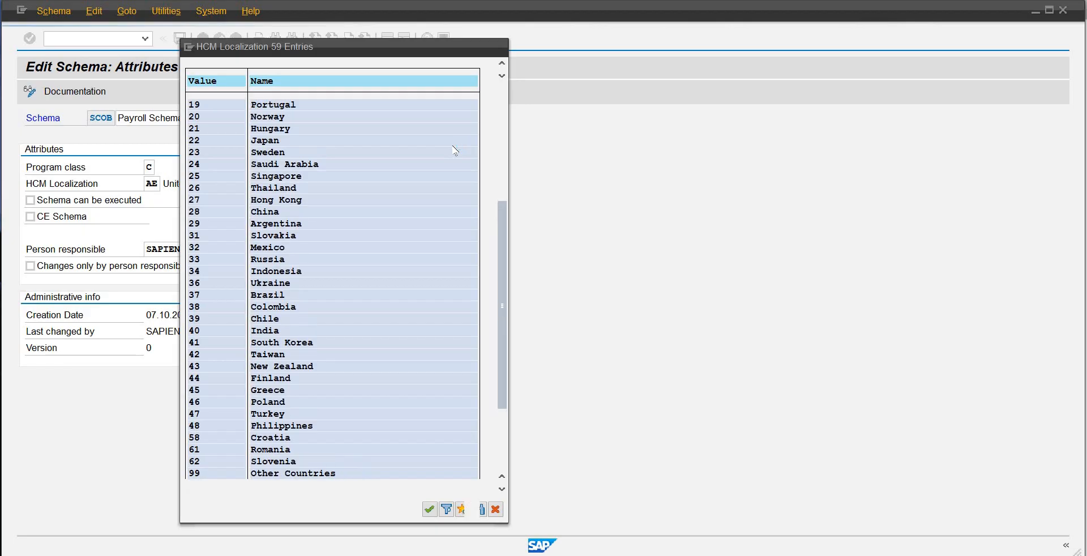
pyautogui.scroll(4, 455, 151)
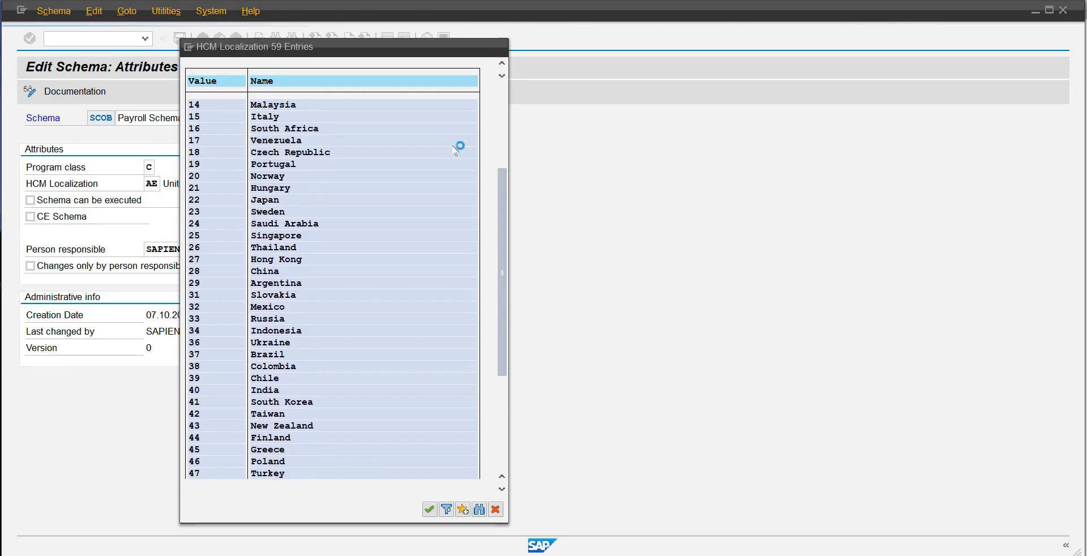
pyautogui.scroll(3, 454, 151)
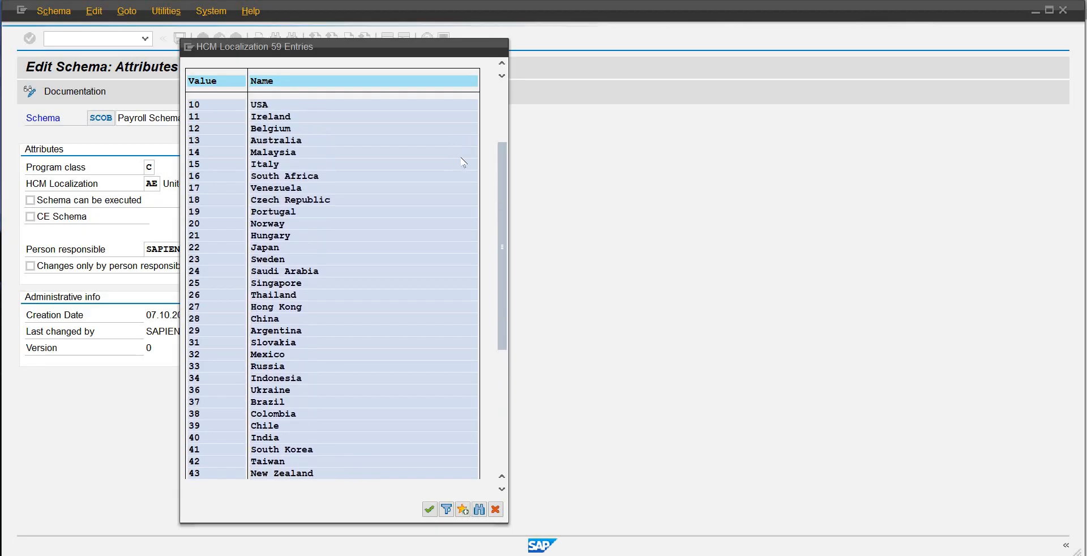
pyautogui.moveTo(502, 148); pyautogui.dragTo(506, 109)
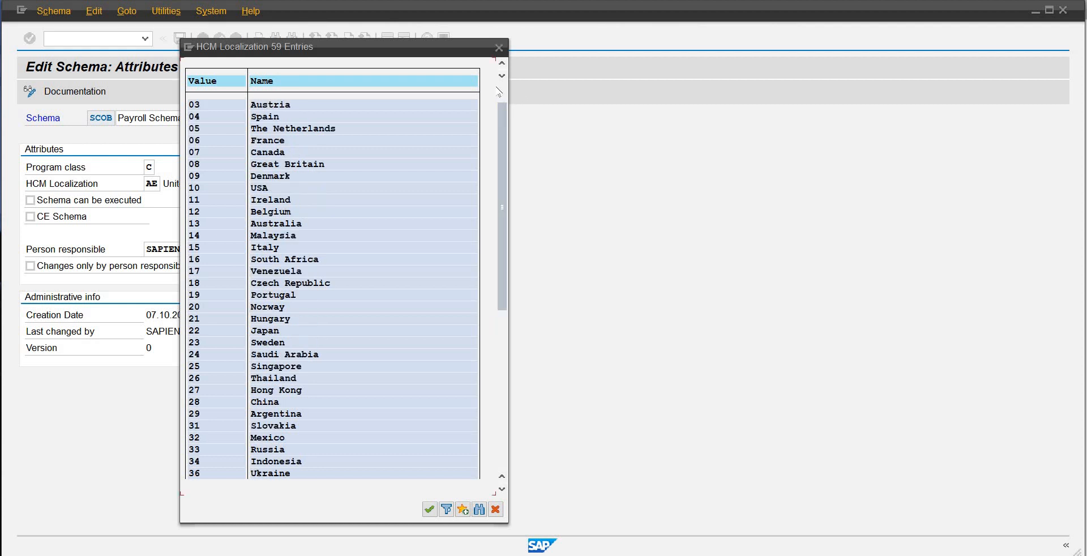
pyautogui.click(502, 64)
pyautogui.click(502, 63)
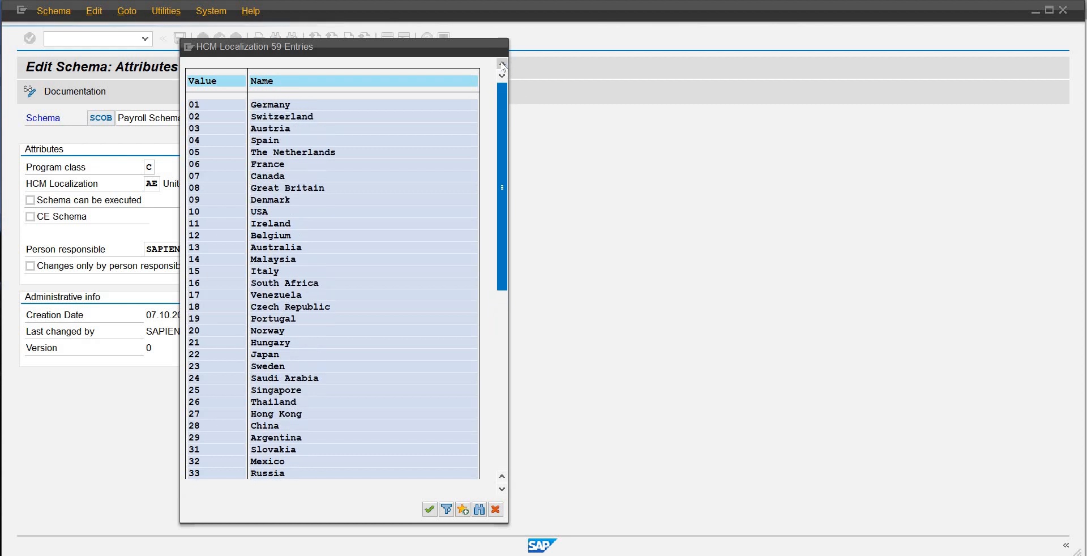
pyautogui.click(502, 63)
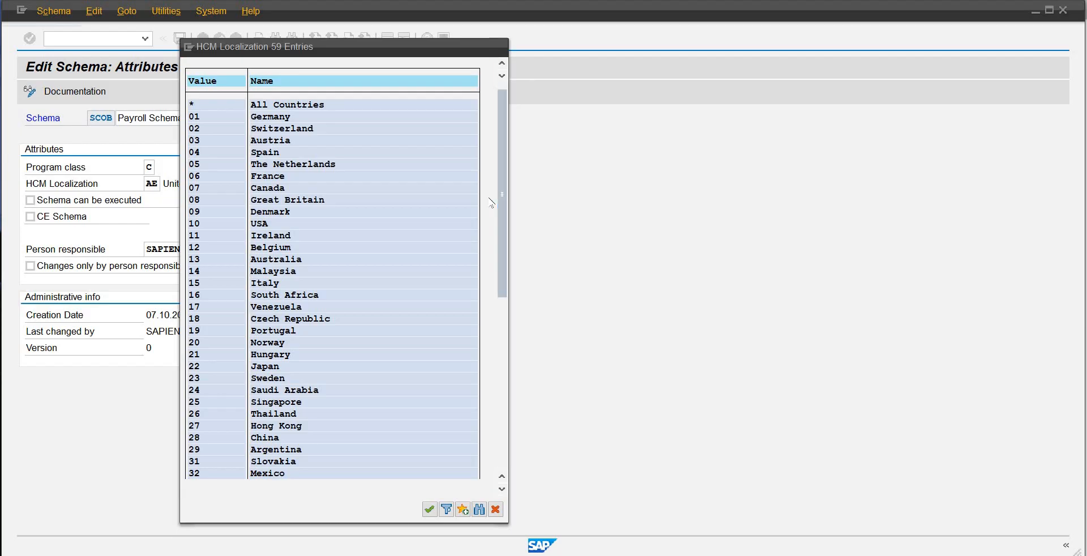
# Step: Set the HCM Localization of schema SCOB to 99, Other Countries
pyautogui.scroll(-1, 490, 201)
pyautogui.scroll(-4, 490, 201)
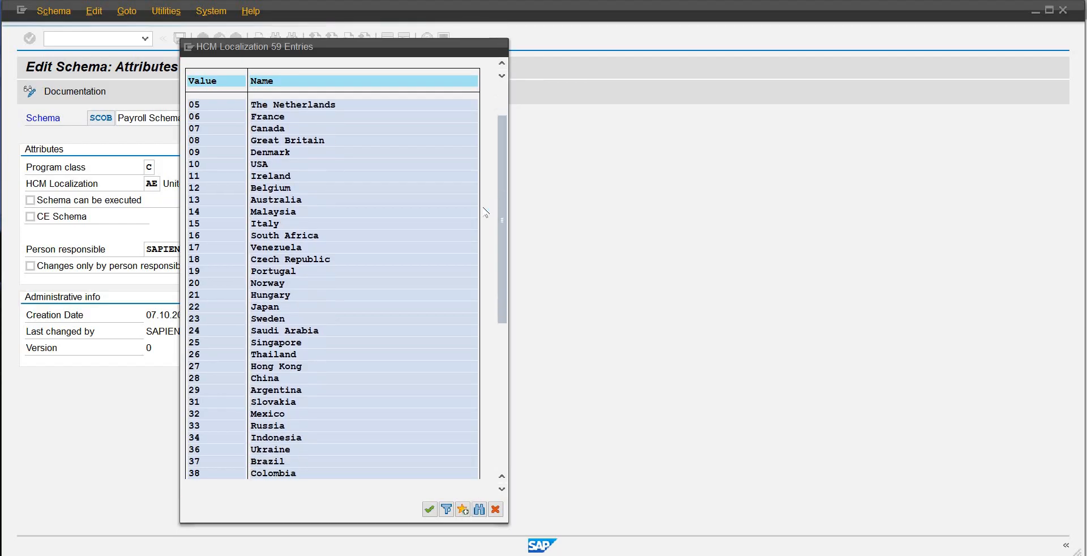
pyautogui.scroll(-2, 484, 219)
pyautogui.scroll(-4, 483, 218)
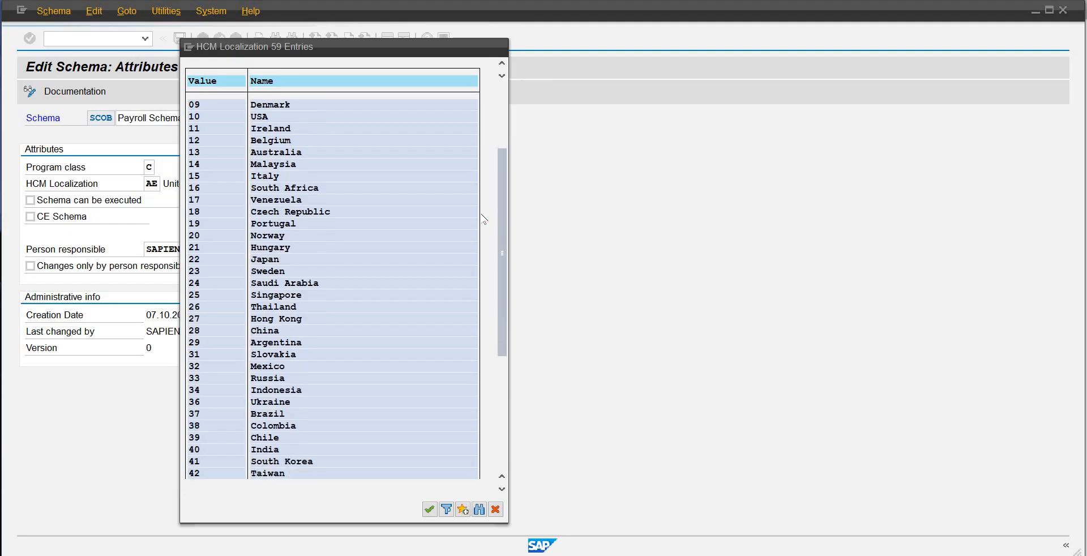
pyautogui.scroll(-3, 484, 218)
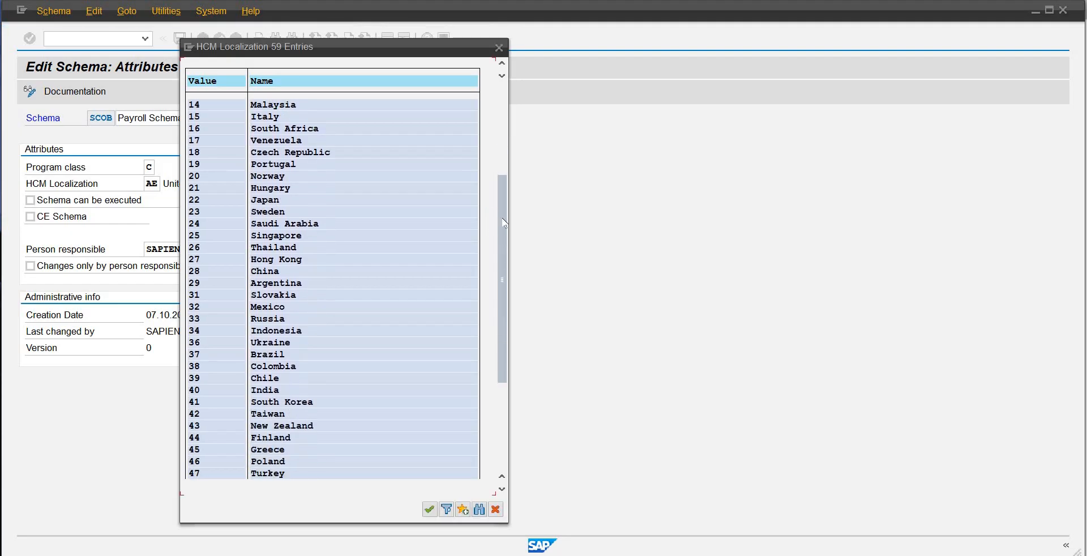
pyautogui.scroll(-5, 502, 243)
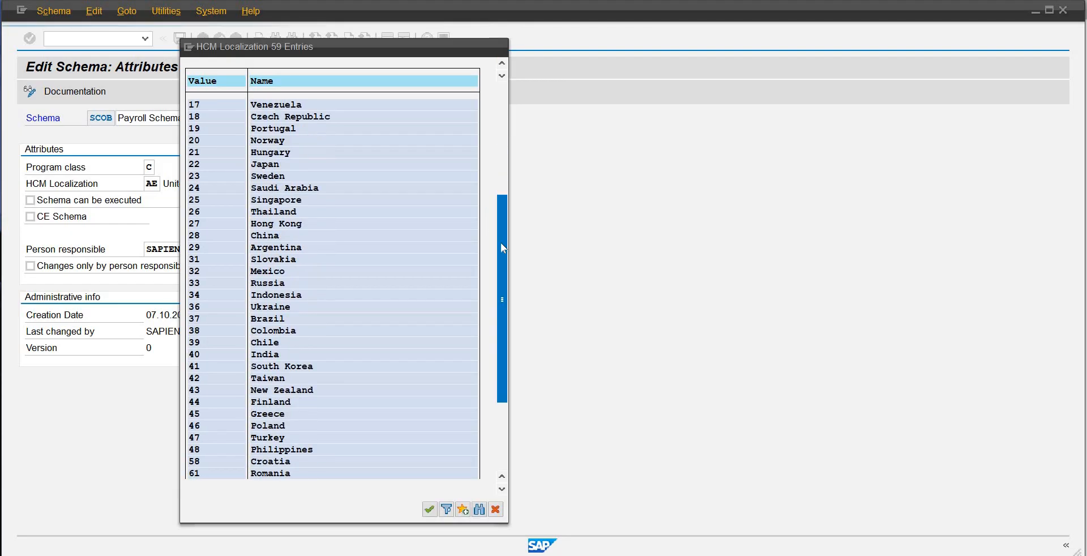
pyautogui.scroll(-3, 500, 251)
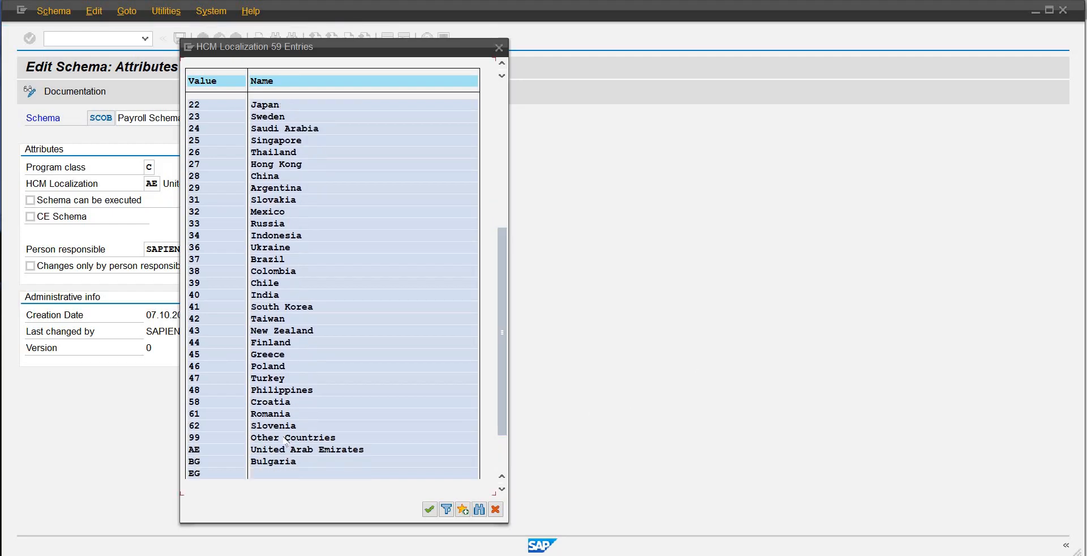
pyautogui.doubleClick(285, 439)
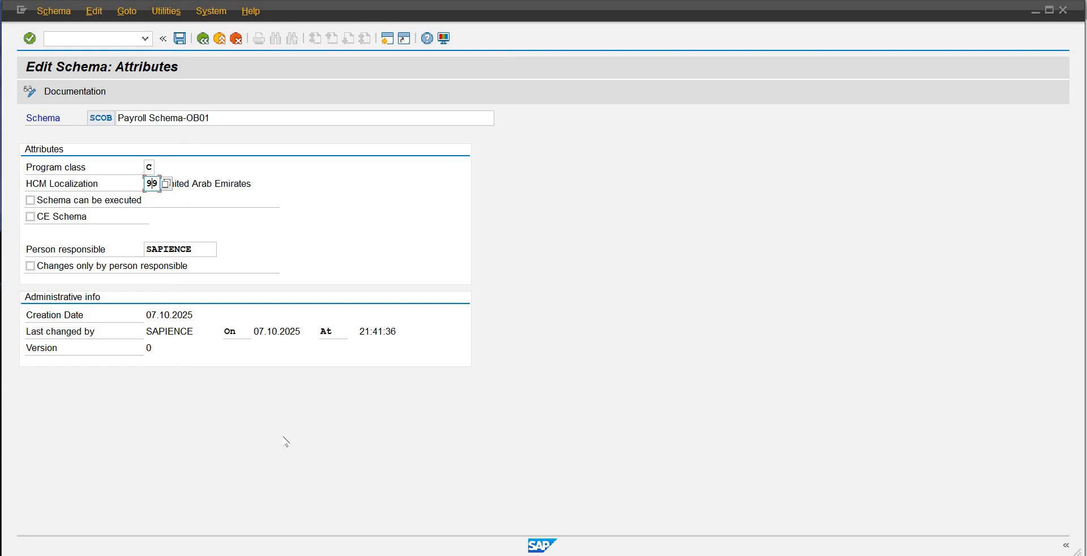
# Step: Mark schema SCOB as executable and restrict changes to the person responsible
pyautogui.click(30, 200)
pyautogui.click(30, 266)
pyautogui.press('Return')
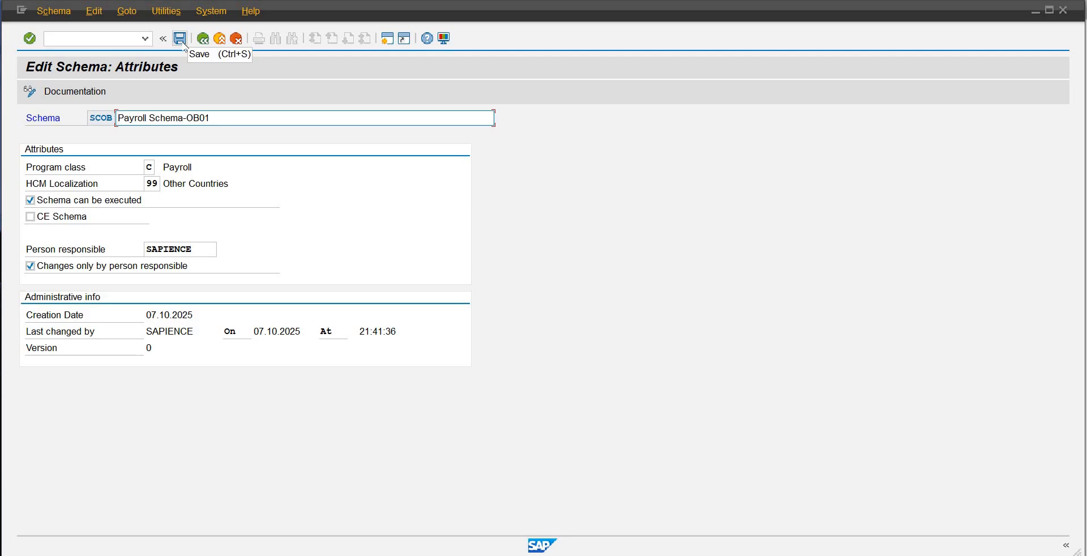
# Step: Save the attributes of schema SCOB, assigning them to the proposed customizing request
pyautogui.click(180, 39)
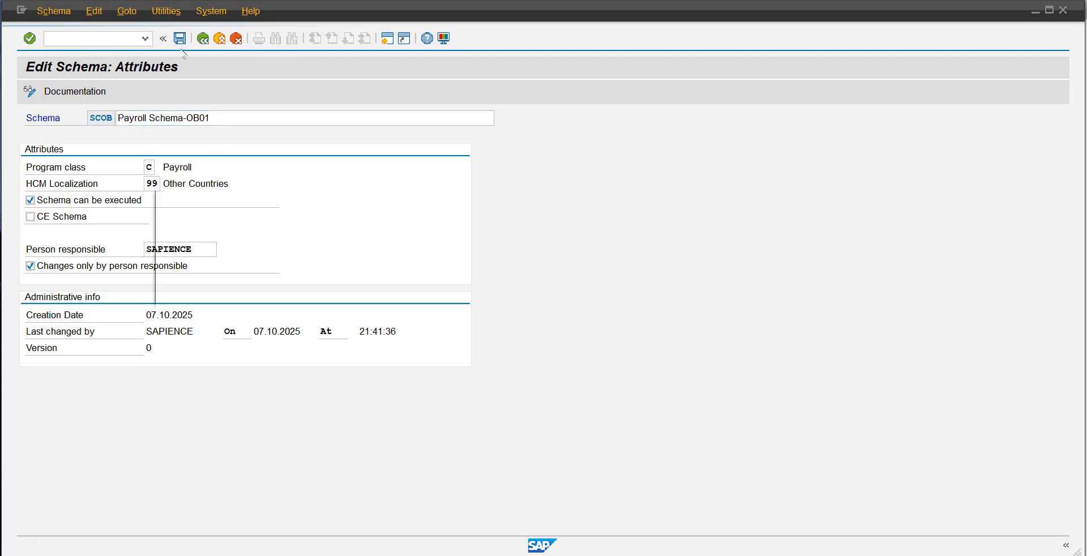
pyautogui.click(234, 290)
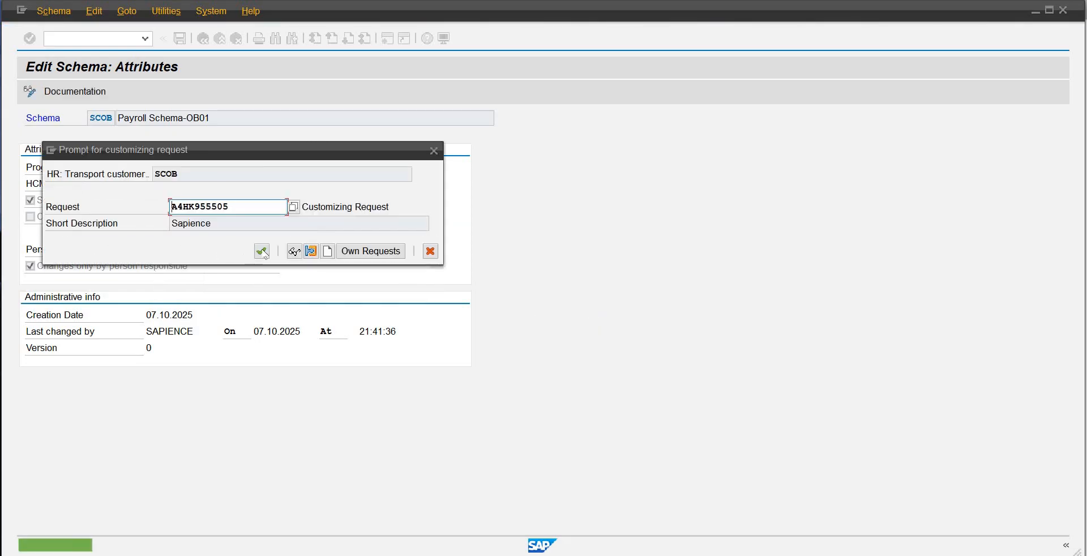
pyautogui.click(262, 251)
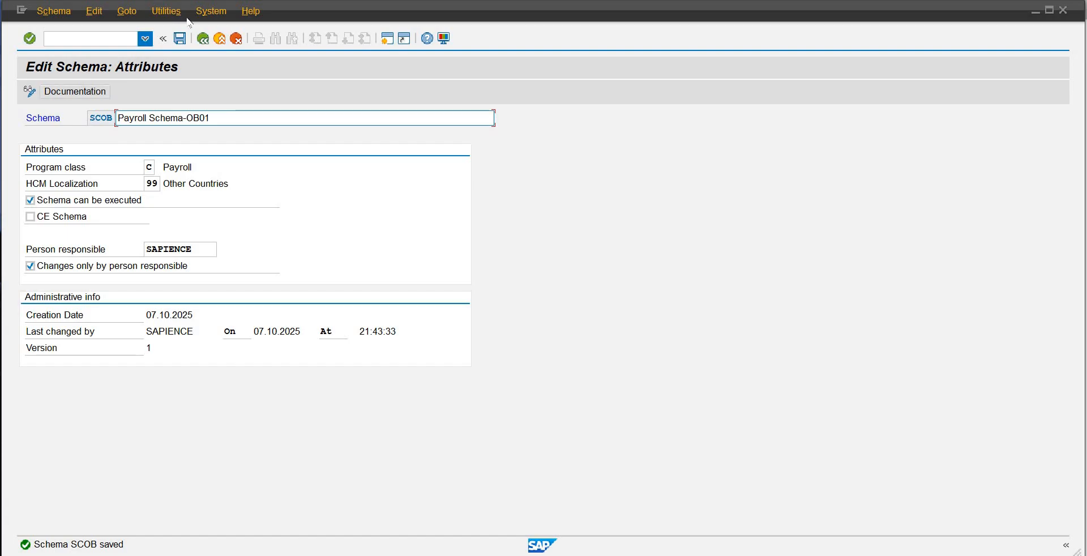
# Step: Open the Schema Directory selection for SCOB, keeping both payroll and time management schemas in scope
pyautogui.click(204, 39)
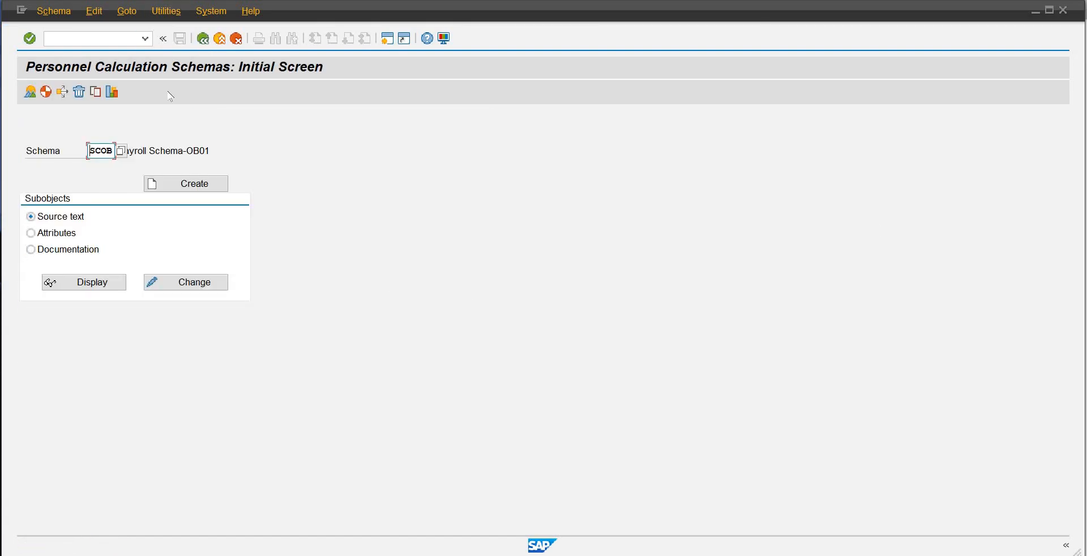
pyautogui.click(30, 91)
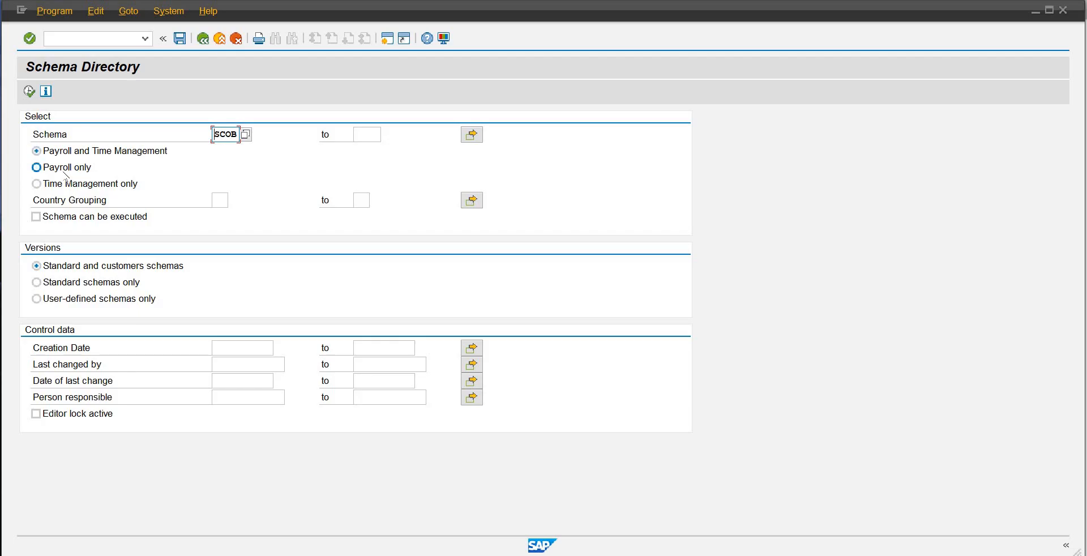
pyautogui.click(109, 167)
pyautogui.click(71, 151)
# Step: Try listing schema SCOB in the Schema Directory with creation date 01.01.2025
pyautogui.click(255, 347)
pyautogui.click(281, 347)
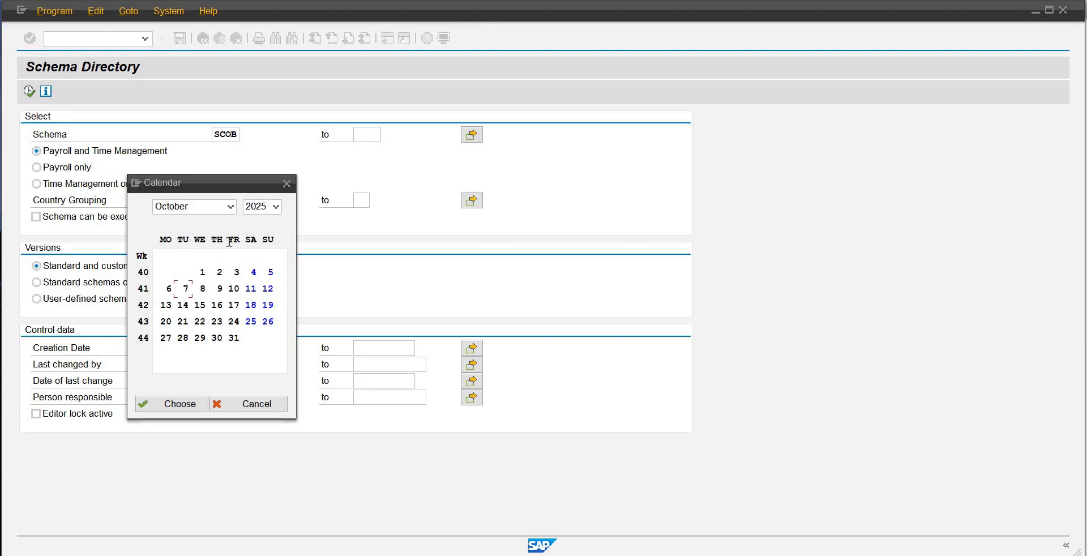
pyautogui.click(230, 206)
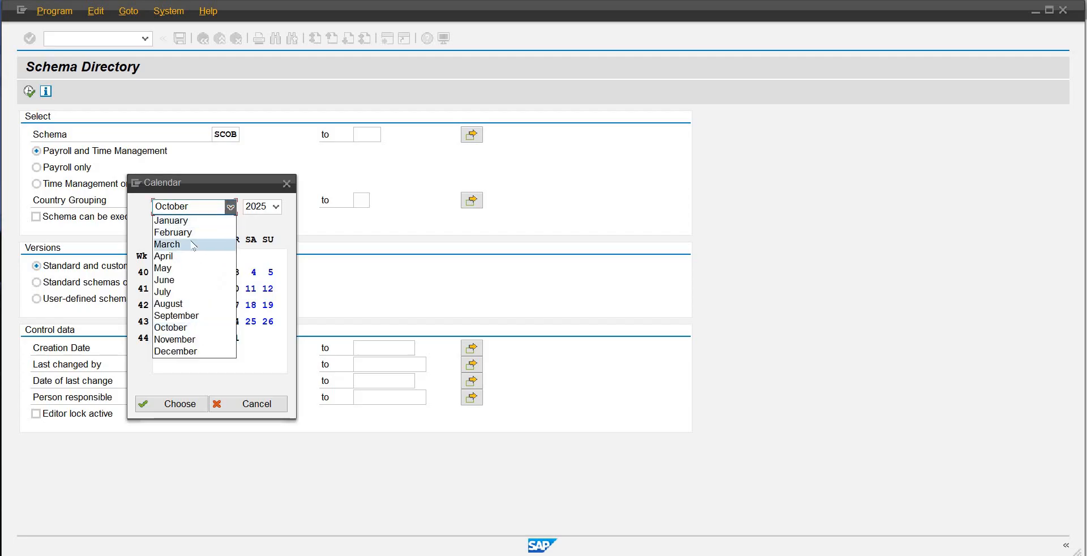
pyautogui.click(186, 222)
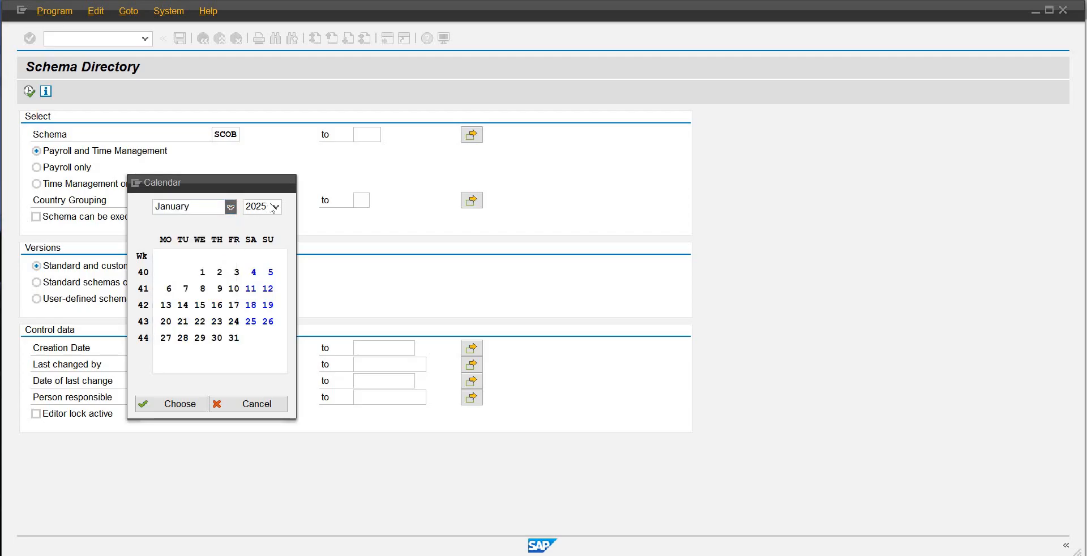
pyautogui.click(201, 273)
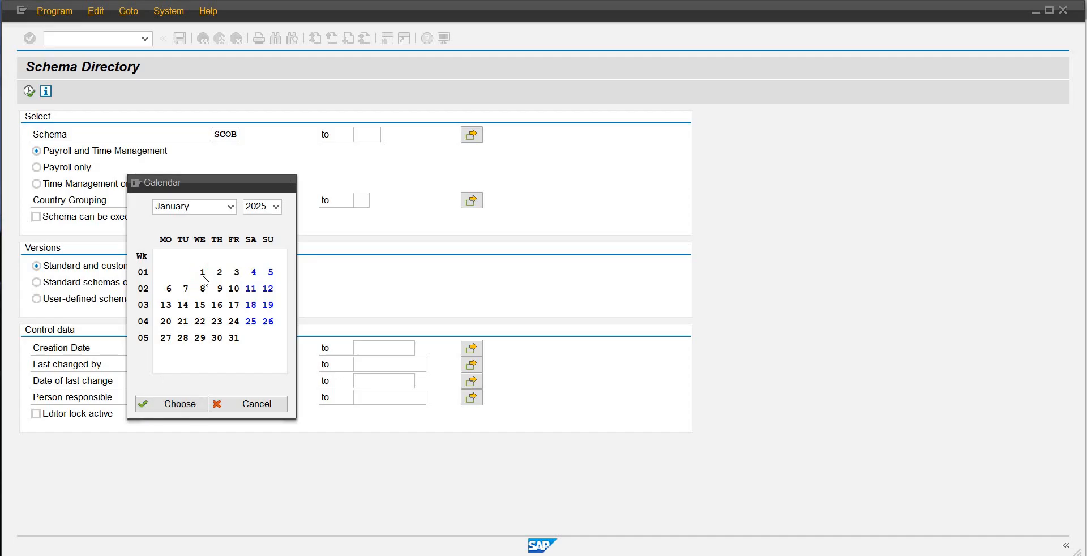
pyautogui.doubleClick(202, 273)
pyautogui.click(29, 91)
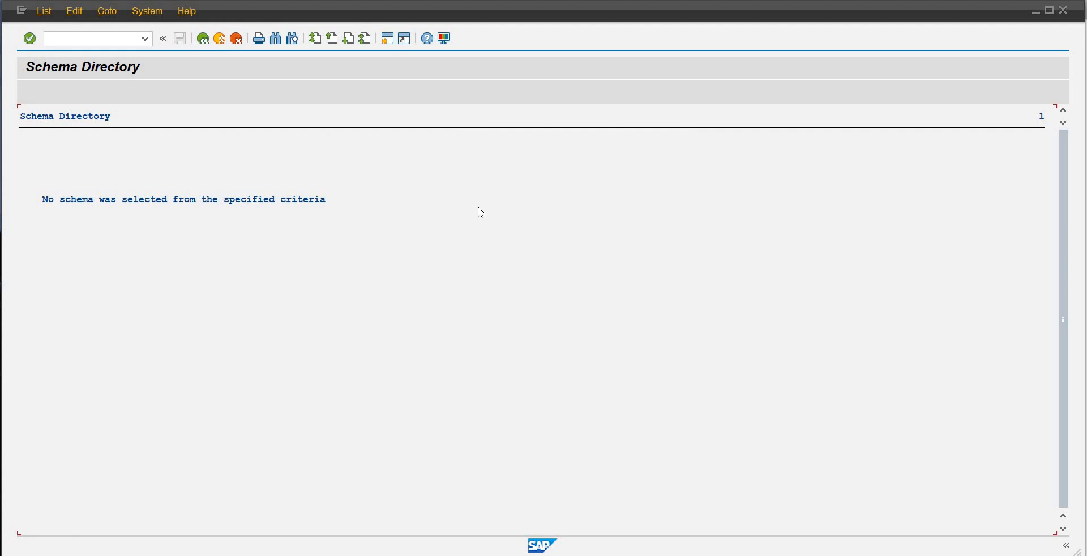
# Step: Clear the creation date criterion and list schema SCOB in the Schema Directory again
pyautogui.click(202, 39)
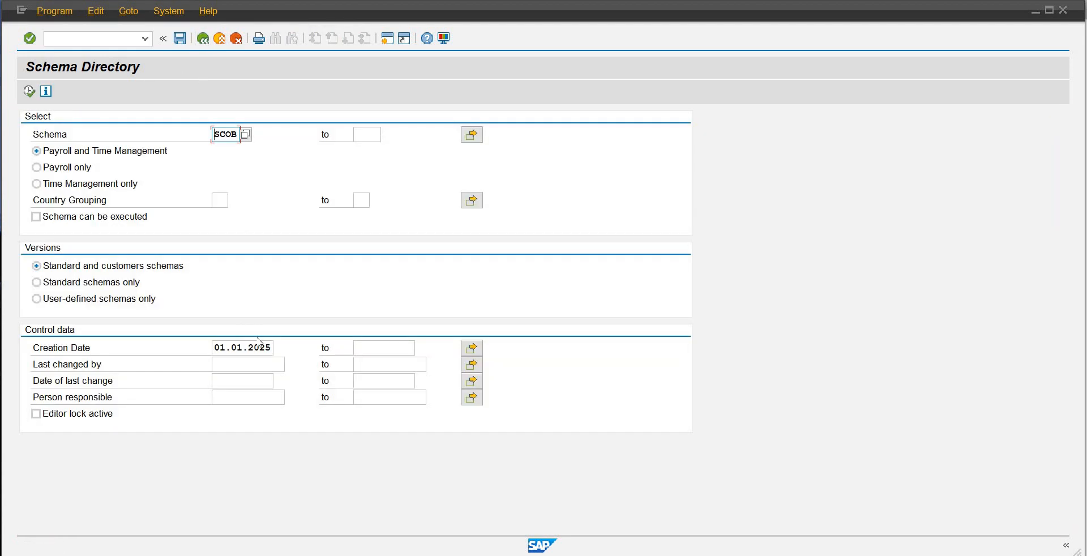
pyautogui.moveTo(271, 348); pyautogui.dragTo(131, 350)
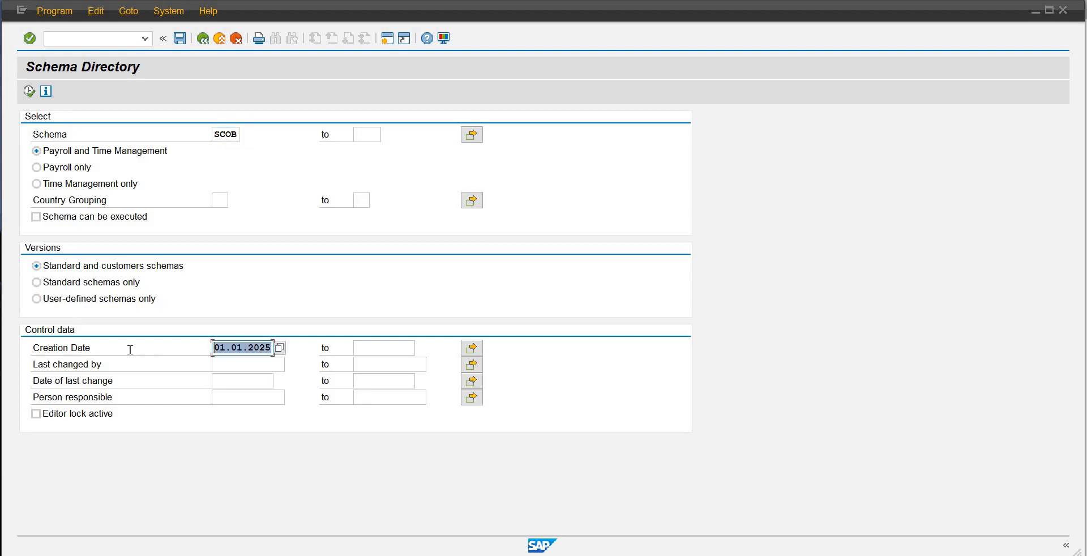
pyautogui.press('Delete')
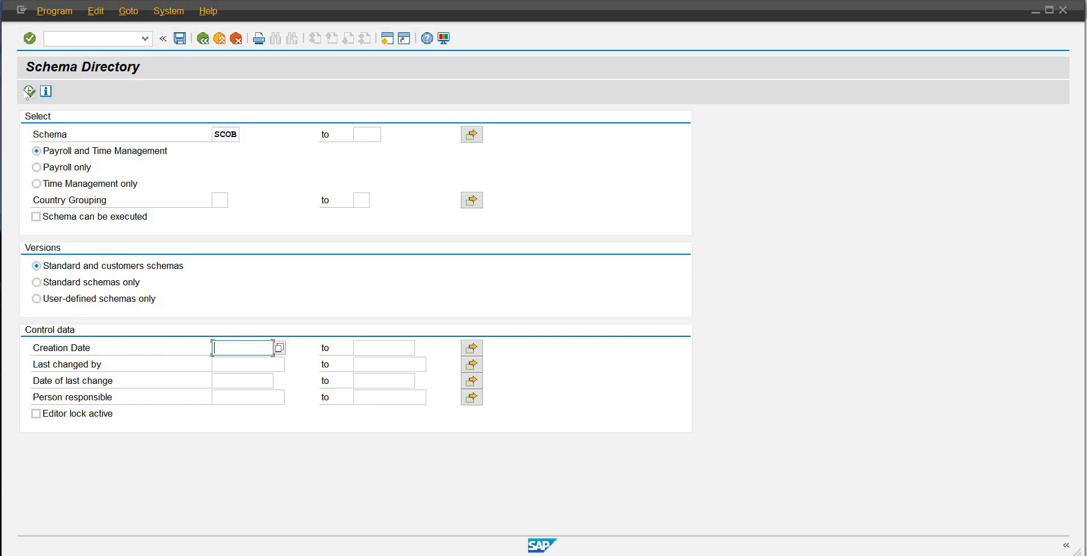
pyautogui.click(28, 91)
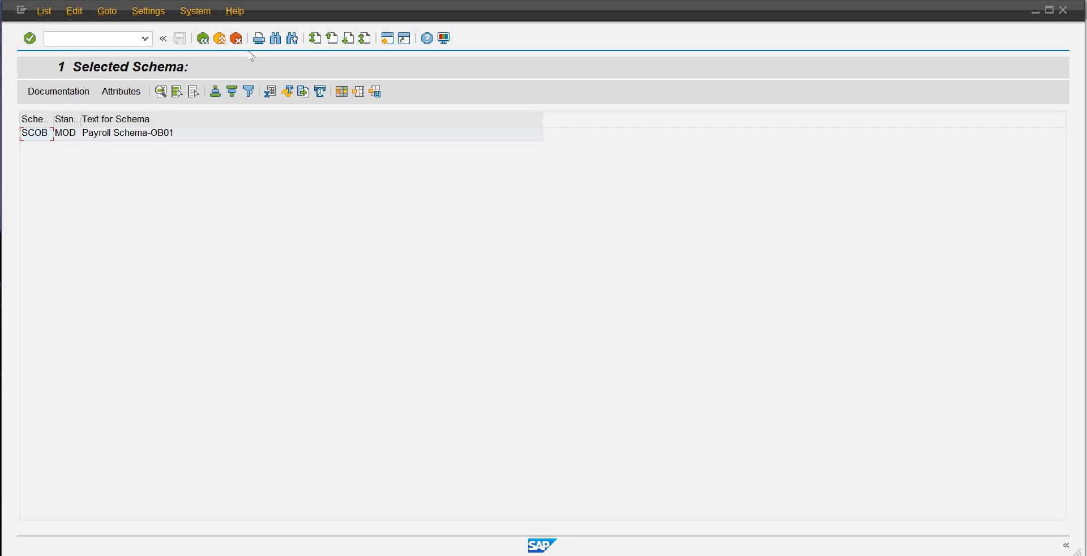
# Step: Leave the Schema Directory and the personnel calculation schemas, returning to the SAP Easy Access menu
pyautogui.click(203, 38)
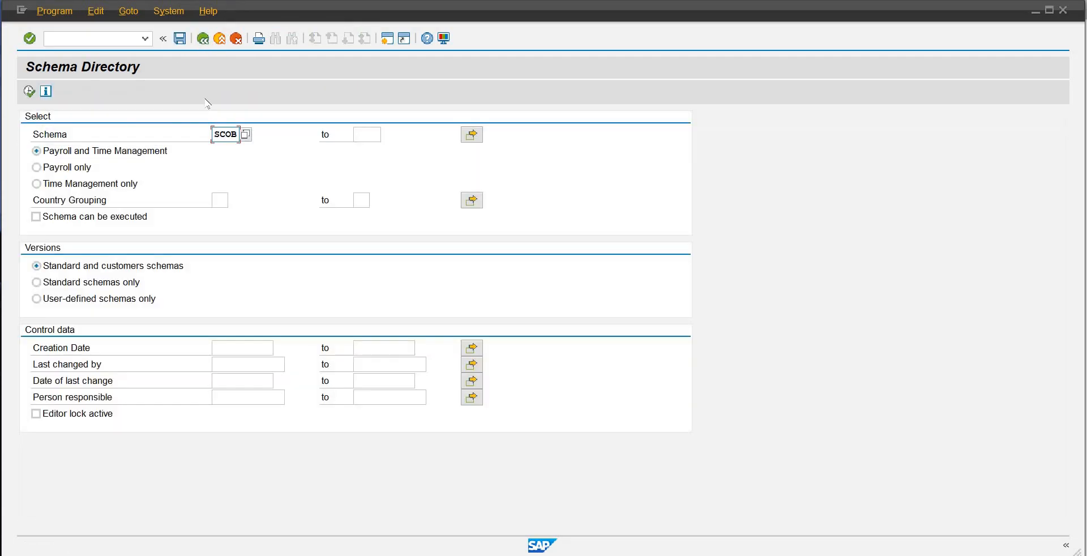
pyautogui.click(204, 40)
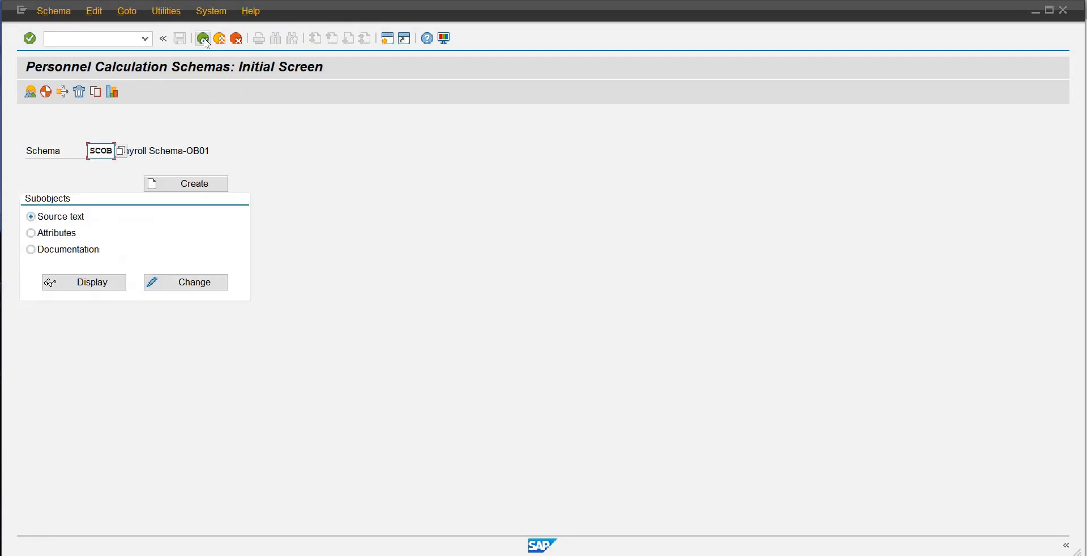
pyautogui.click(204, 39)
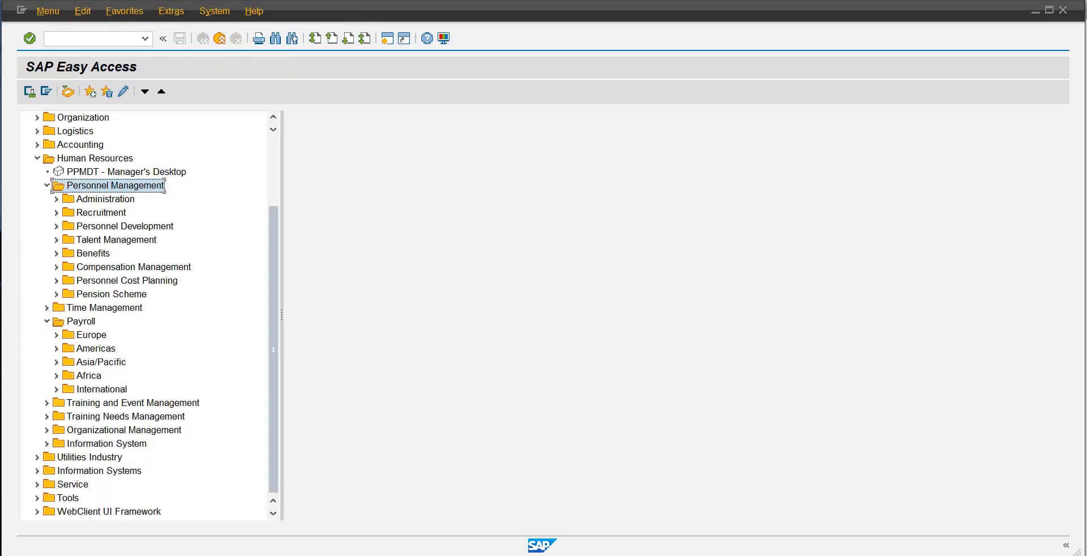
# Step: Run transaction OH11 from SAP Easy Access and choose Copy as the wage type maintenance method
pyautogui.moveTo(626, 552)
pyautogui.click(569, 512)
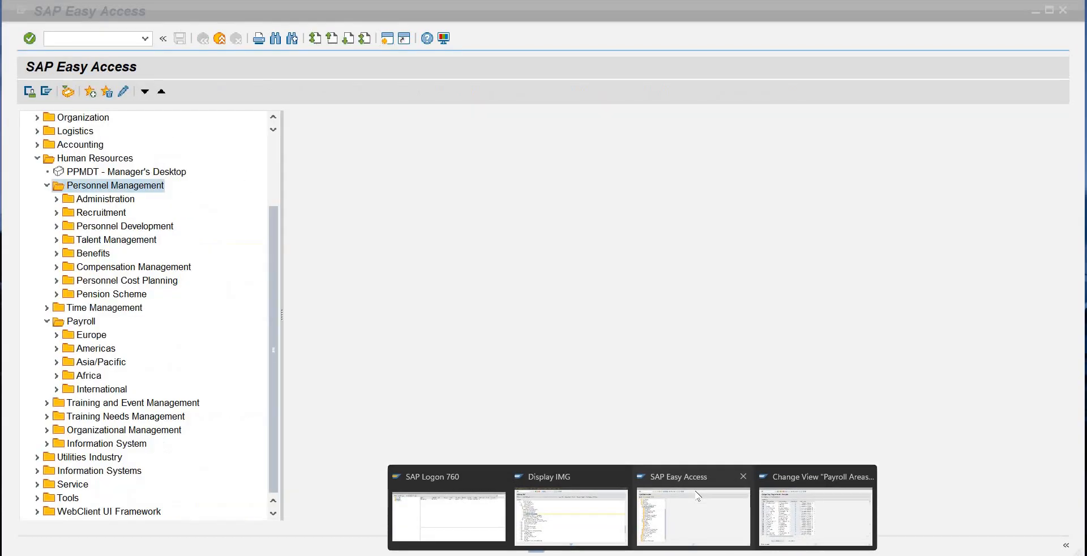
pyautogui.click(695, 490)
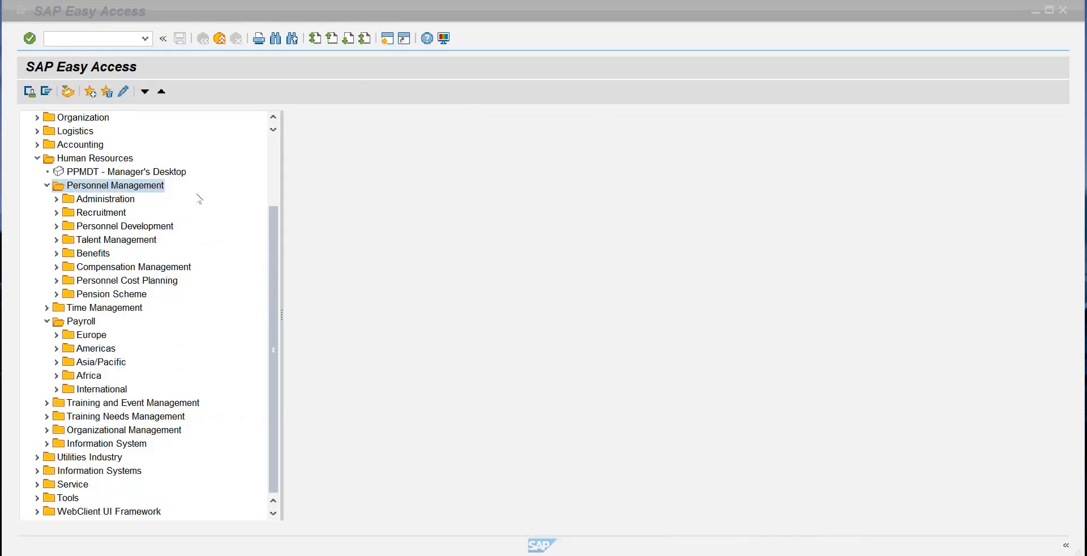
pyautogui.click(128, 42)
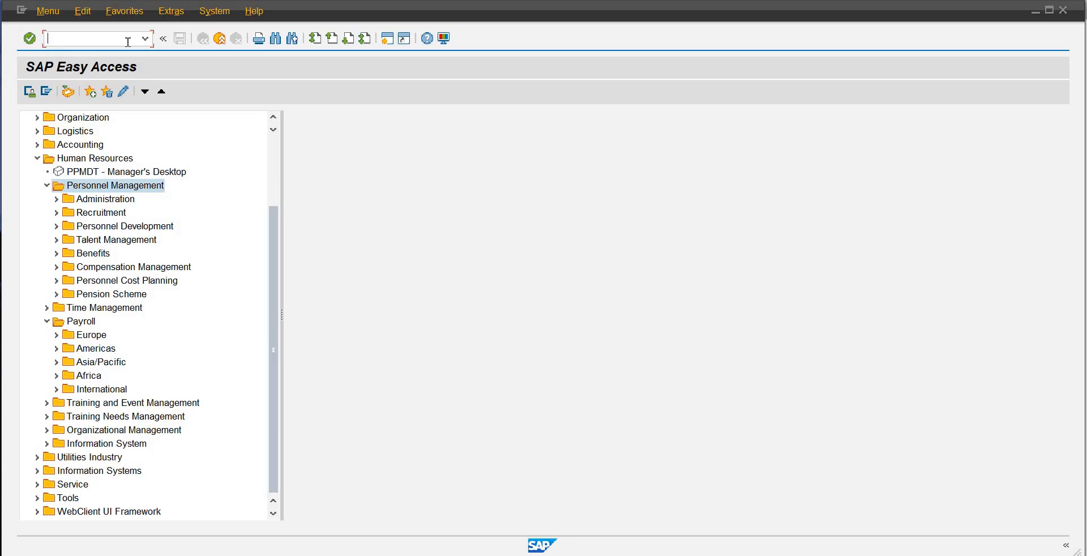
pyautogui.write('oh11')
pyautogui.press('Return')
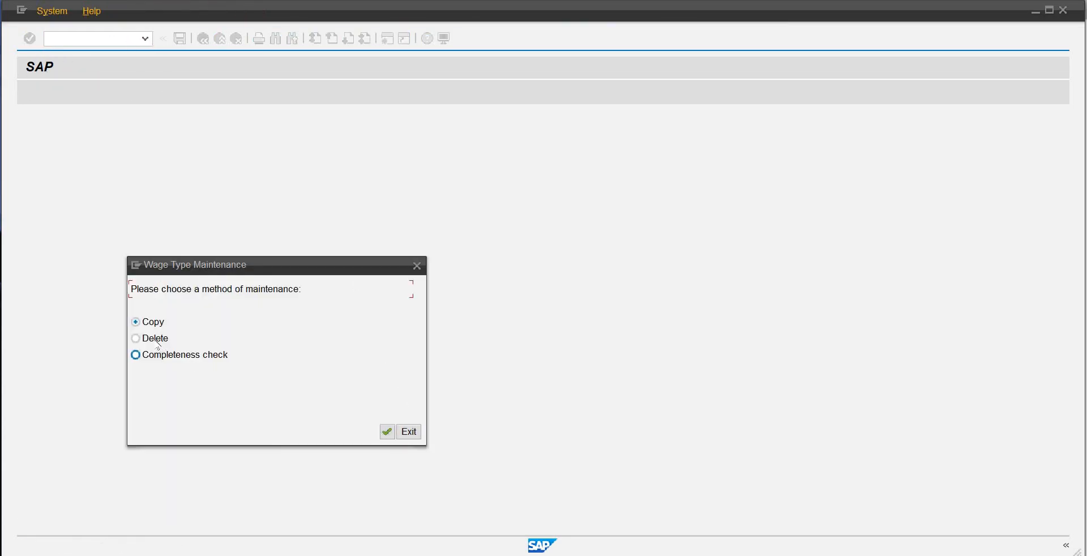
pyautogui.click(388, 432)
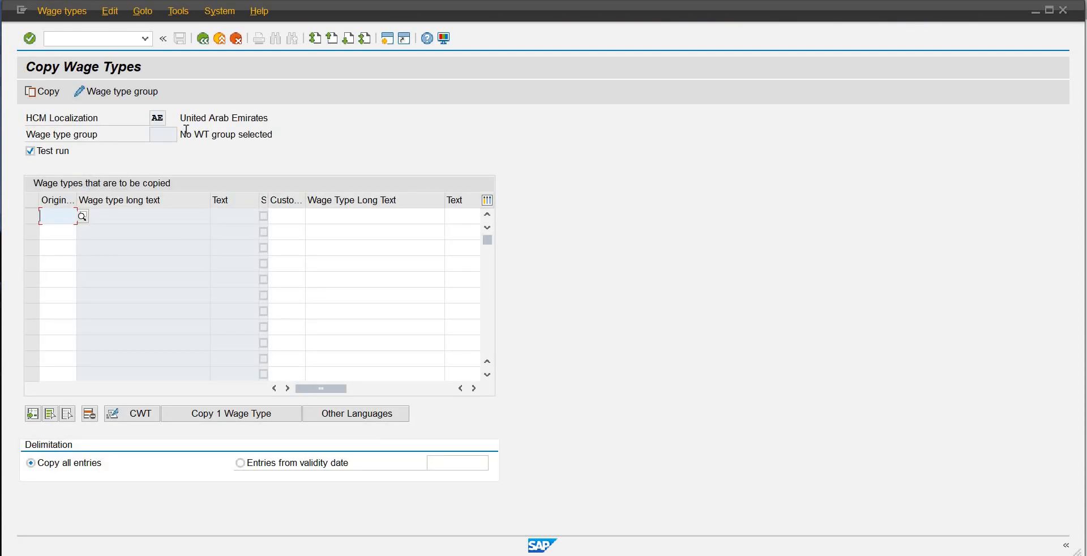
# Step: Pick /001 as the original wage type and enter WTOB as its customer wage type
pyautogui.click(83, 216)
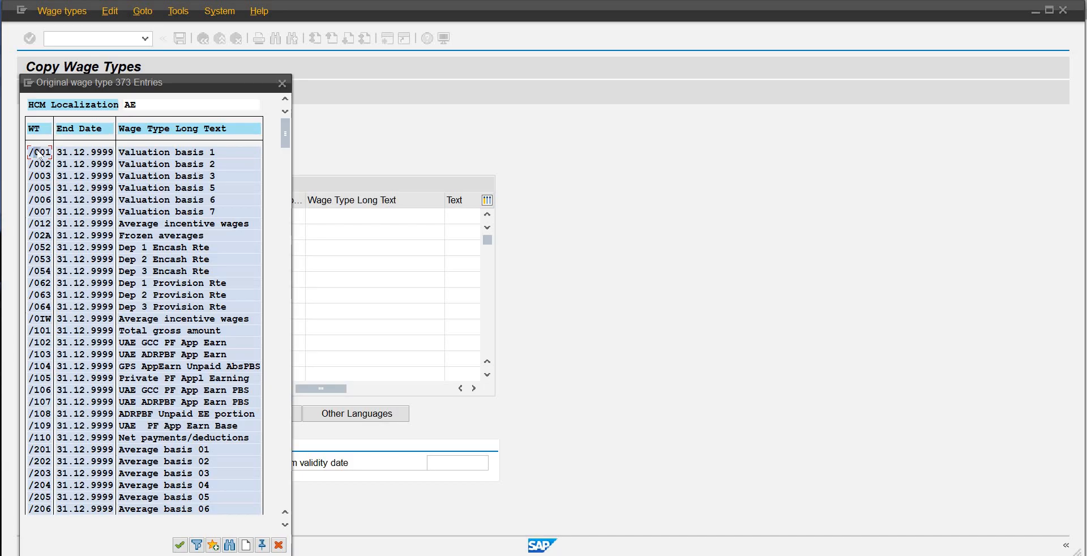
pyautogui.click(179, 544)
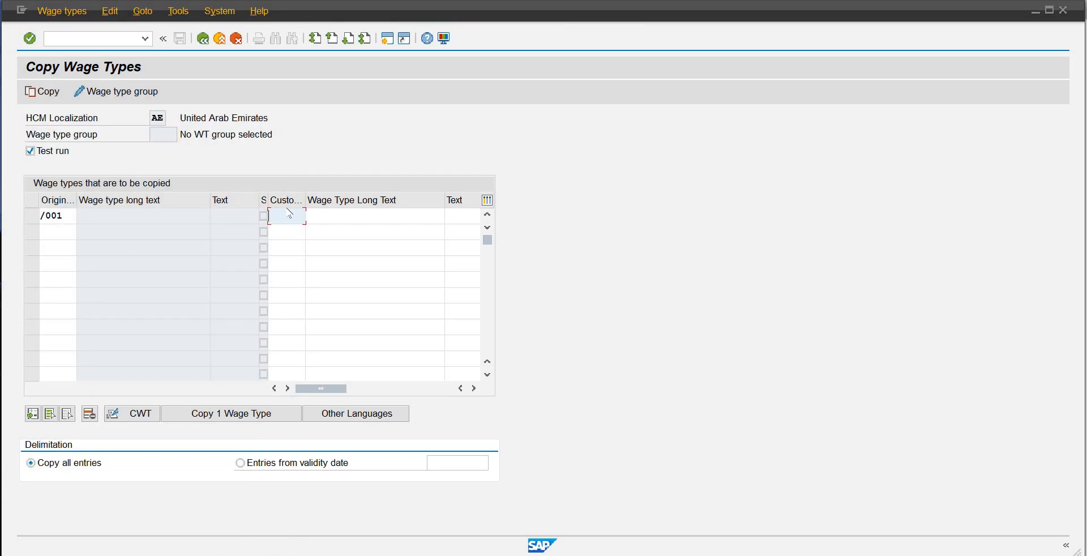
pyautogui.write('WTOL')
pyautogui.press('Tab')
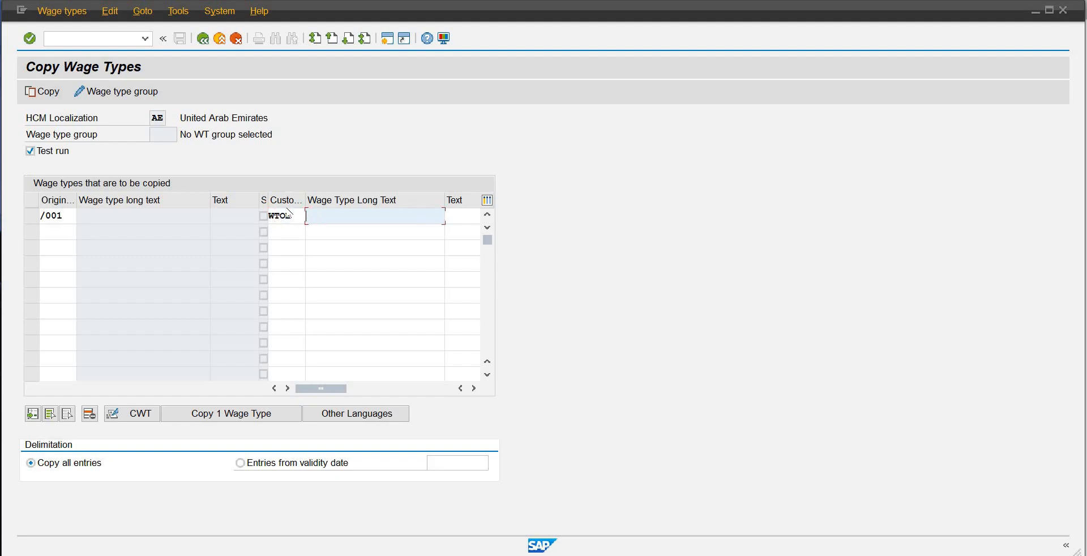
# Step: Enter "Project-SAP-Consultancy F" as the customer wage type's long text and check the completed copy row
pyautogui.write('Project-SAP-Consultancy F')
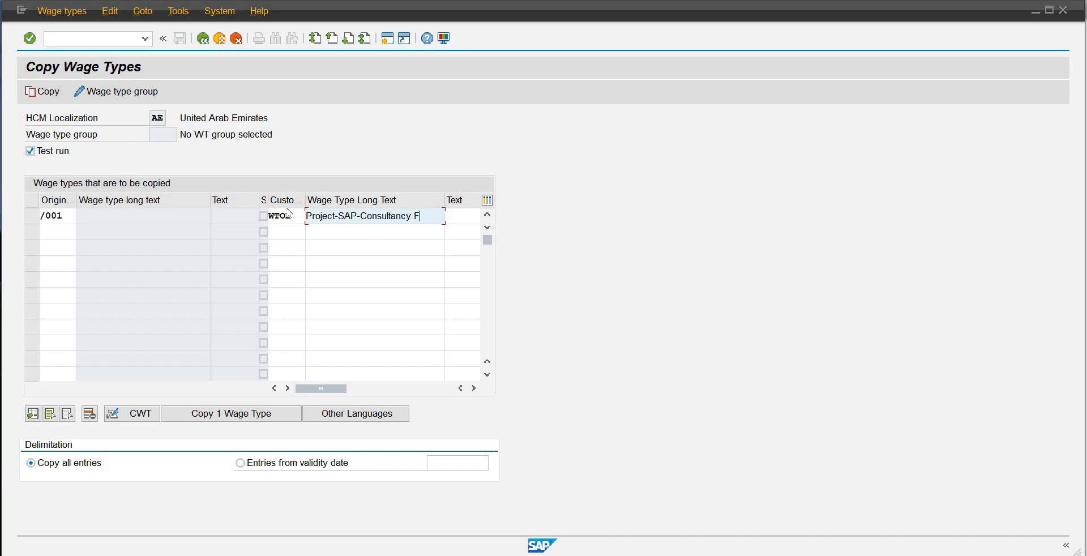
pyautogui.press('Tab')
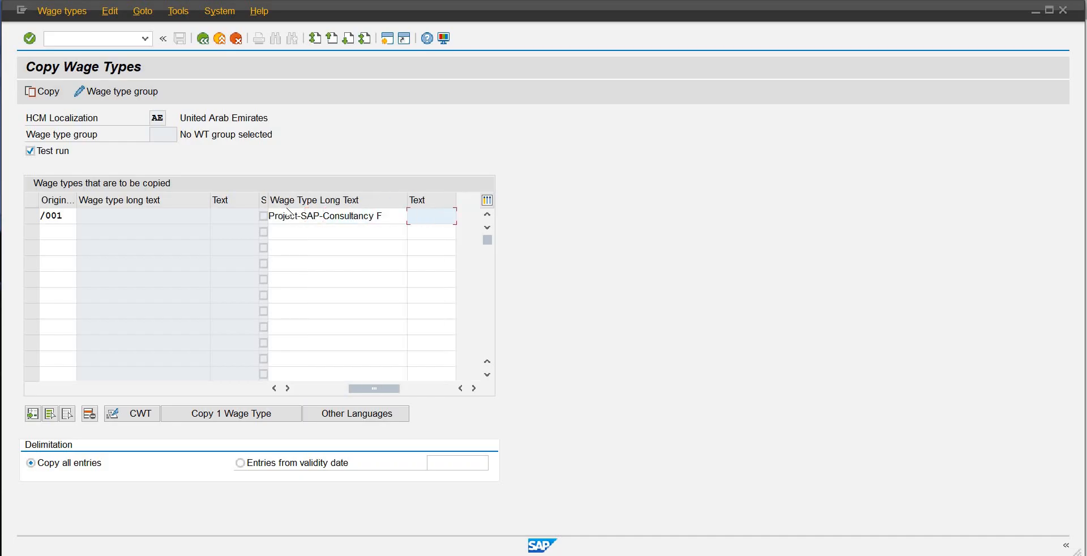
pyautogui.press('Tab')
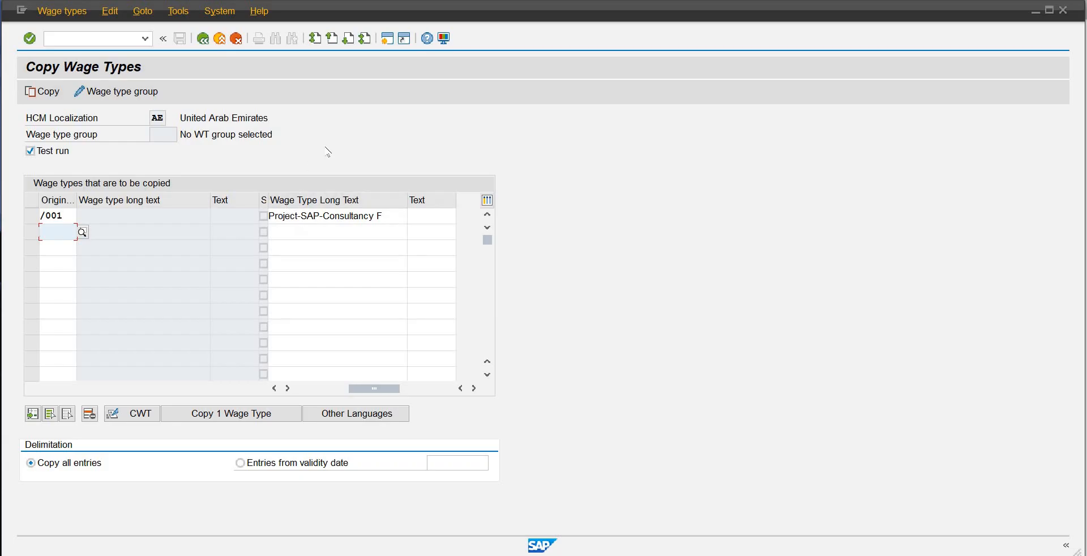
pyautogui.press('Return')
pyautogui.click(274, 387)
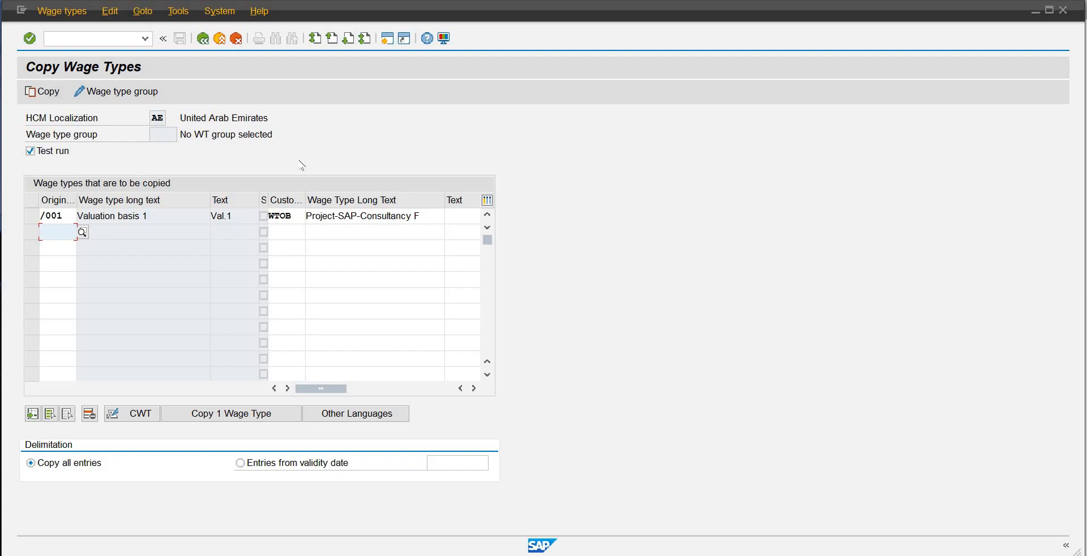
# Step: Try to confirm the copy of wage type /001 to WTOB as a test run
pyautogui.press('Return')
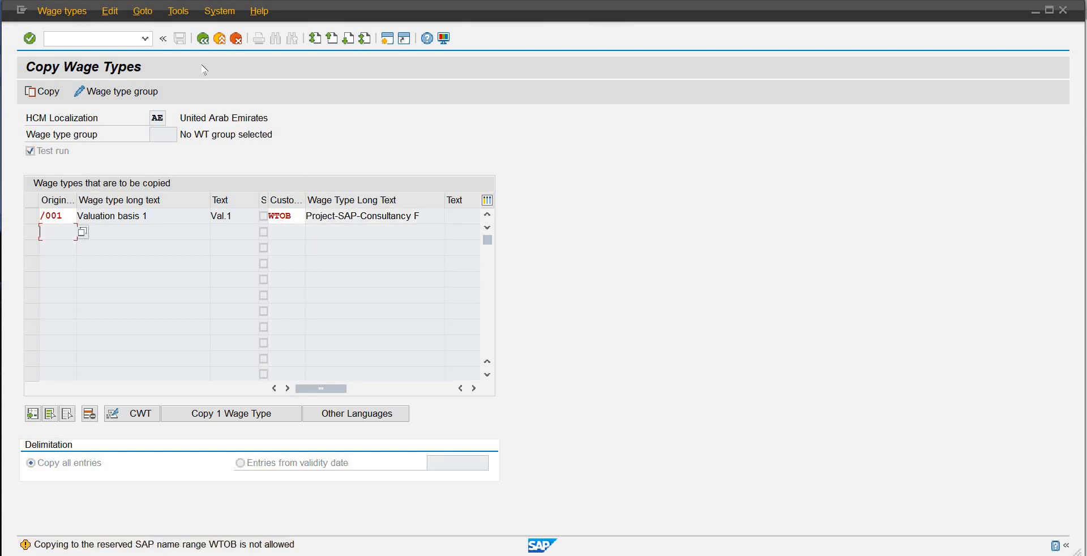
pyautogui.press('Return')
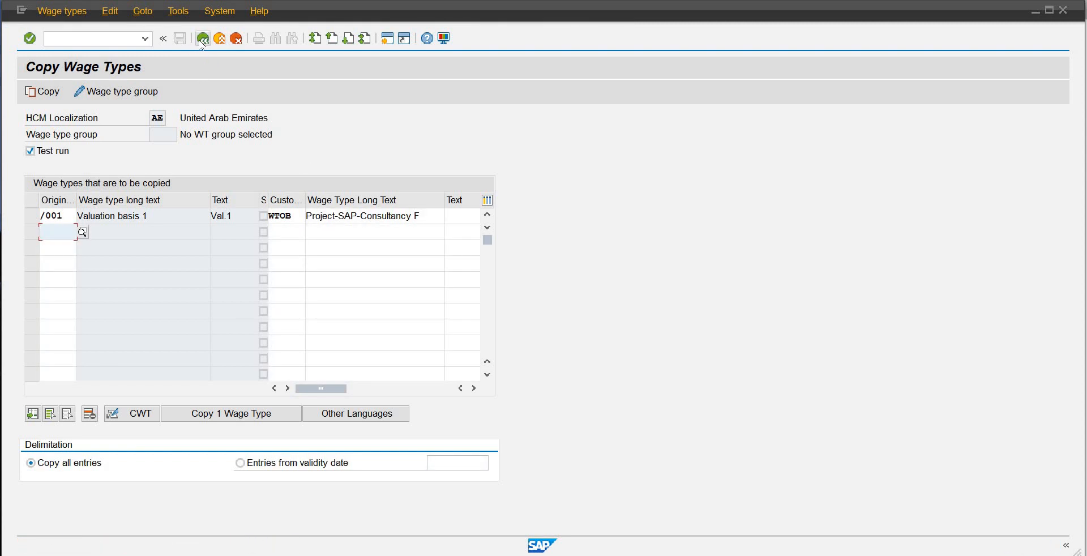
pyautogui.click(31, 217)
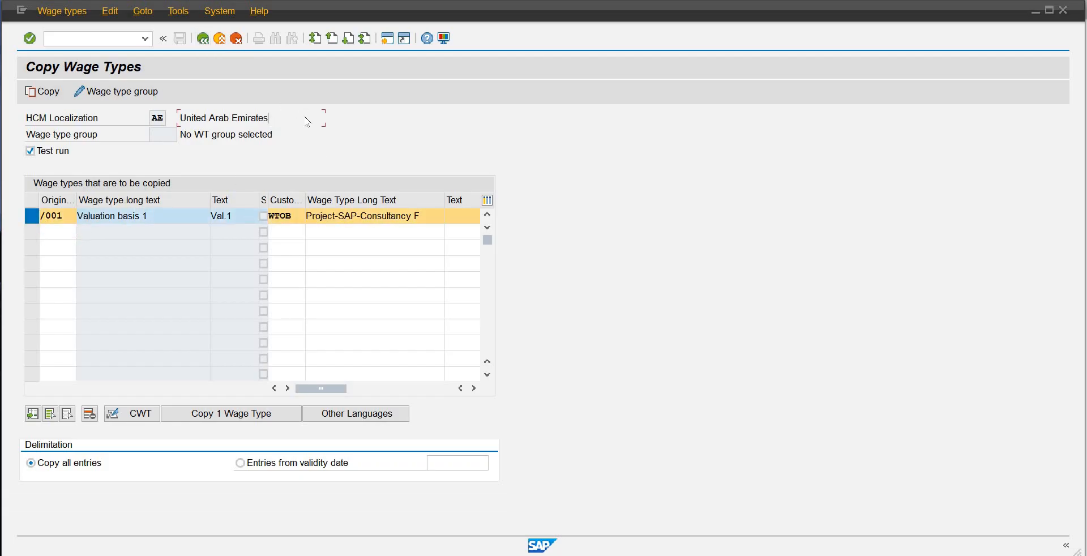
pyautogui.press('Return')
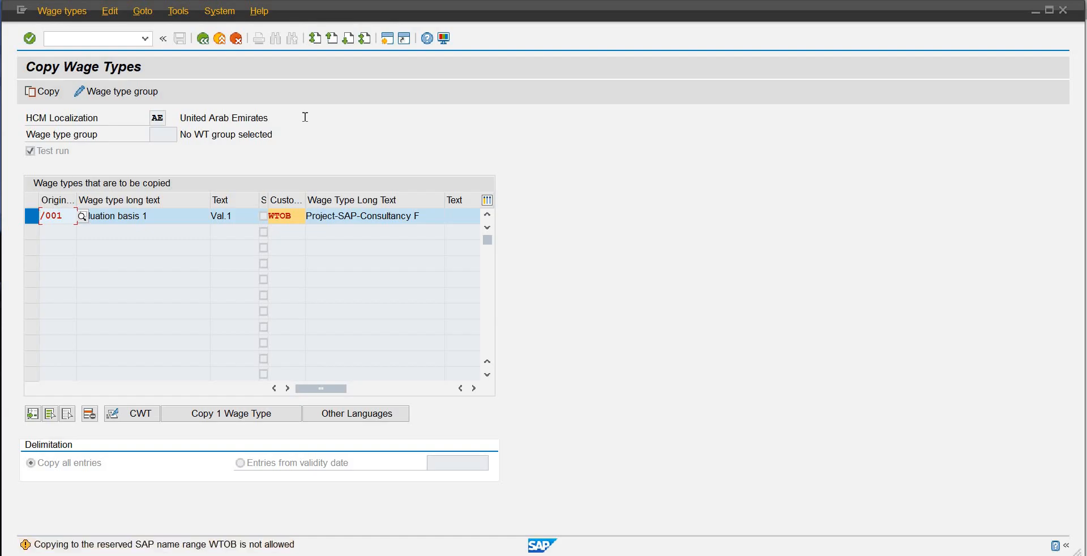
pyautogui.press('Return')
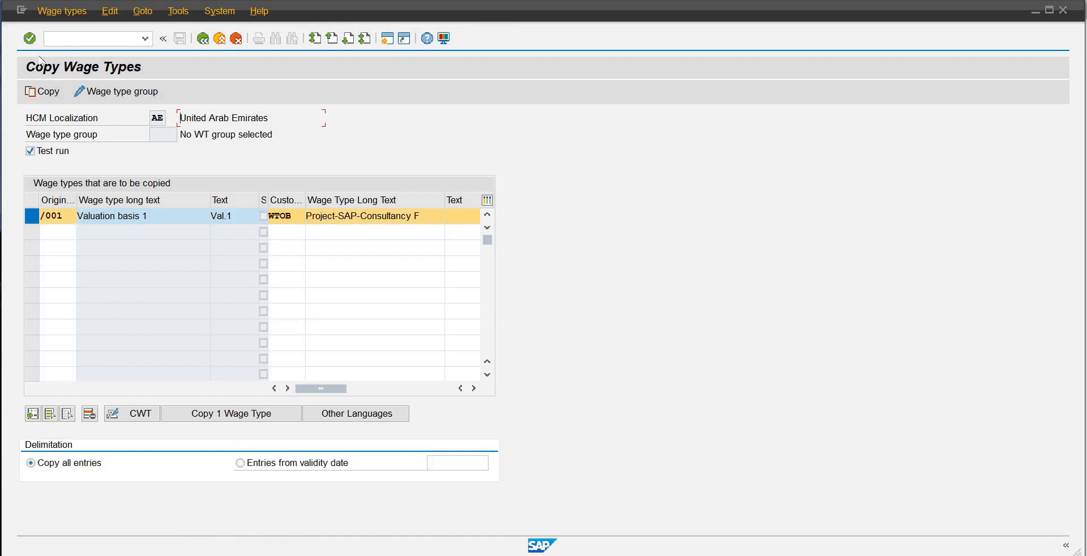
pyautogui.click(30, 38)
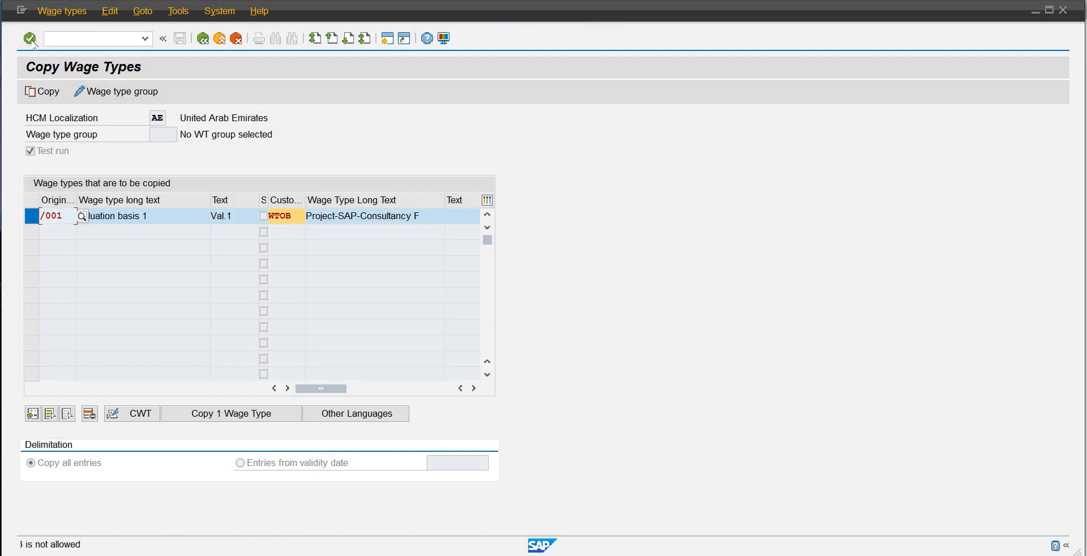
pyautogui.click(32, 41)
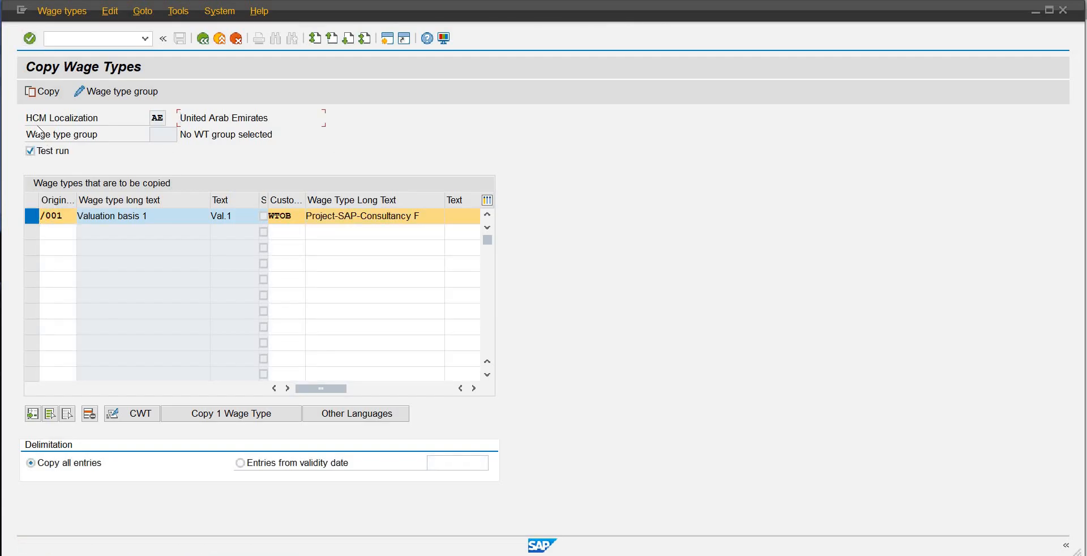
# Step: Turn off the test run and try to confirm the copy of /001 to WTOB again
pyautogui.click(30, 151)
pyautogui.press('Return')
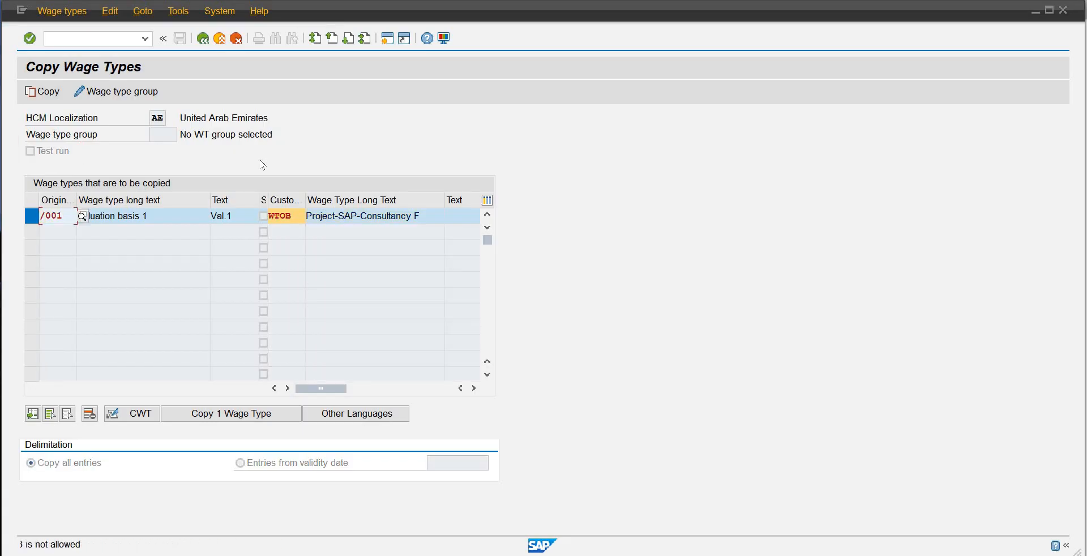
pyautogui.press('Return')
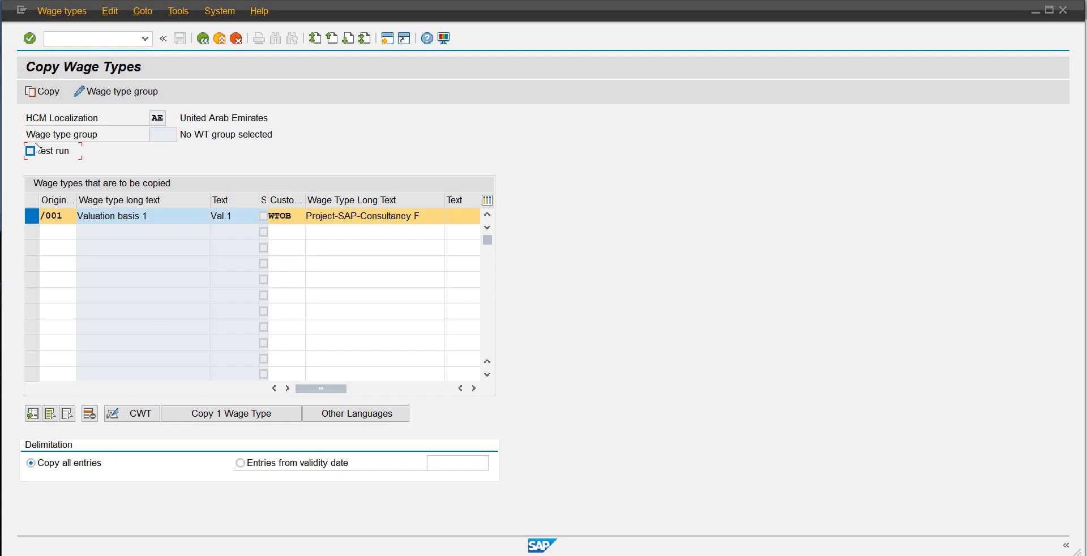
# Step: Change the wage type group to 0008, accepting the loss of the entered copy row
pyautogui.click(104, 93)
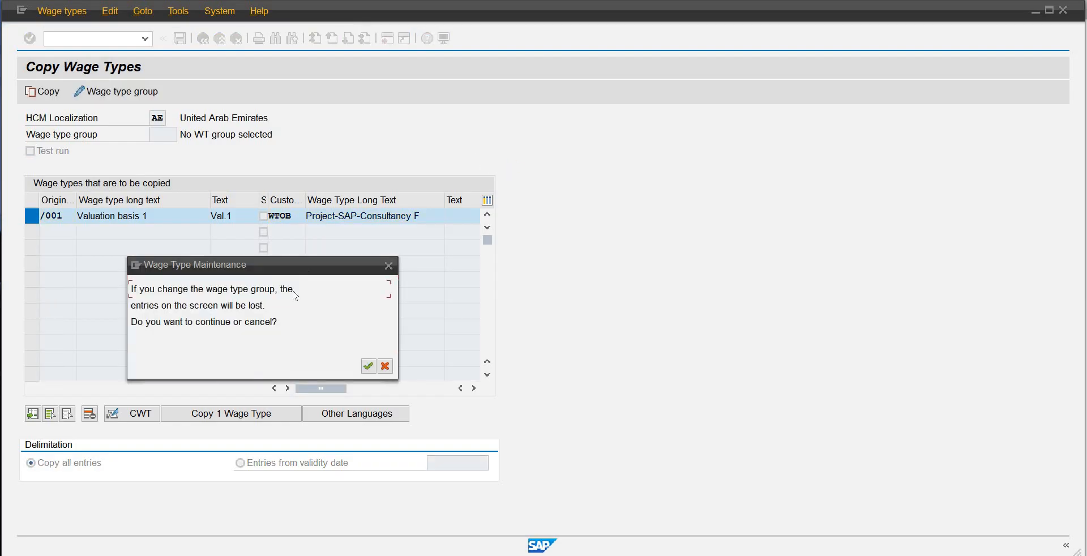
pyautogui.click(367, 367)
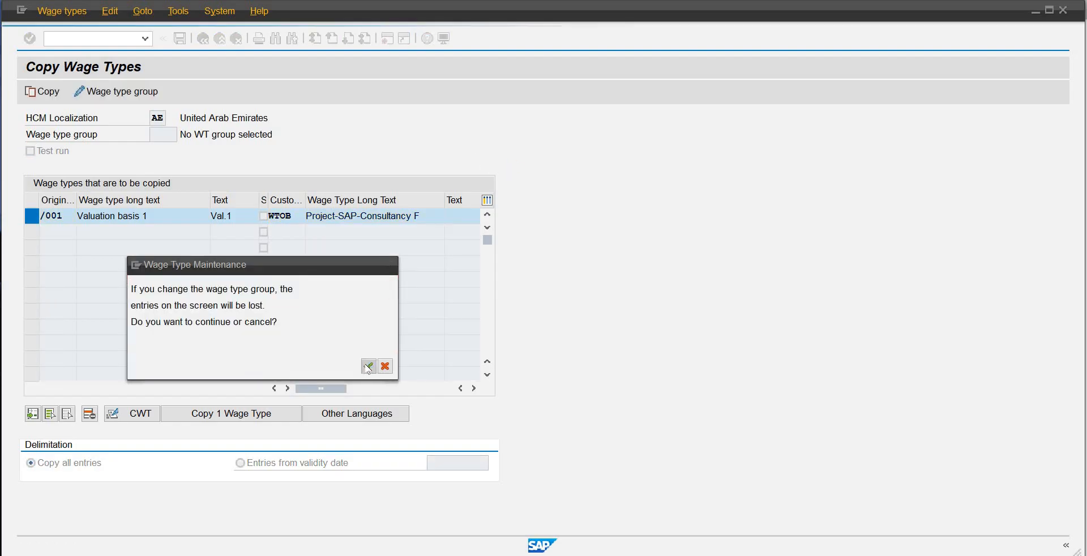
pyautogui.click(254, 338)
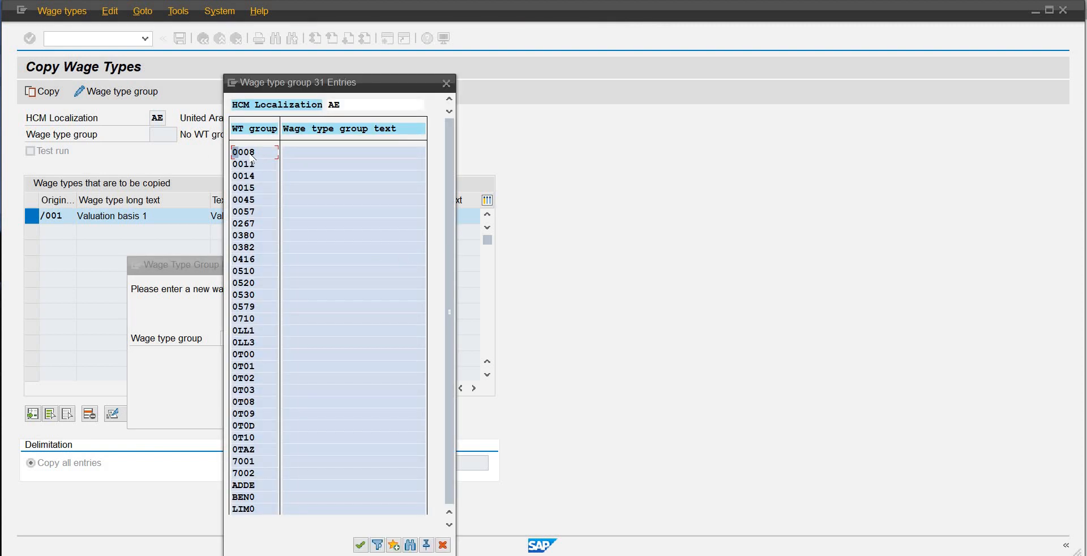
pyautogui.click(249, 152)
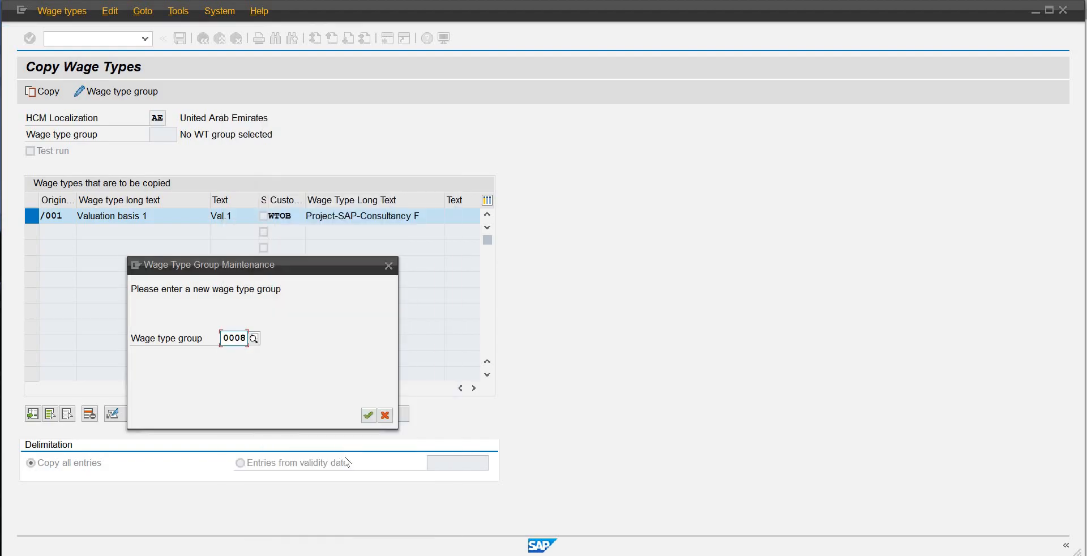
pyautogui.click(368, 414)
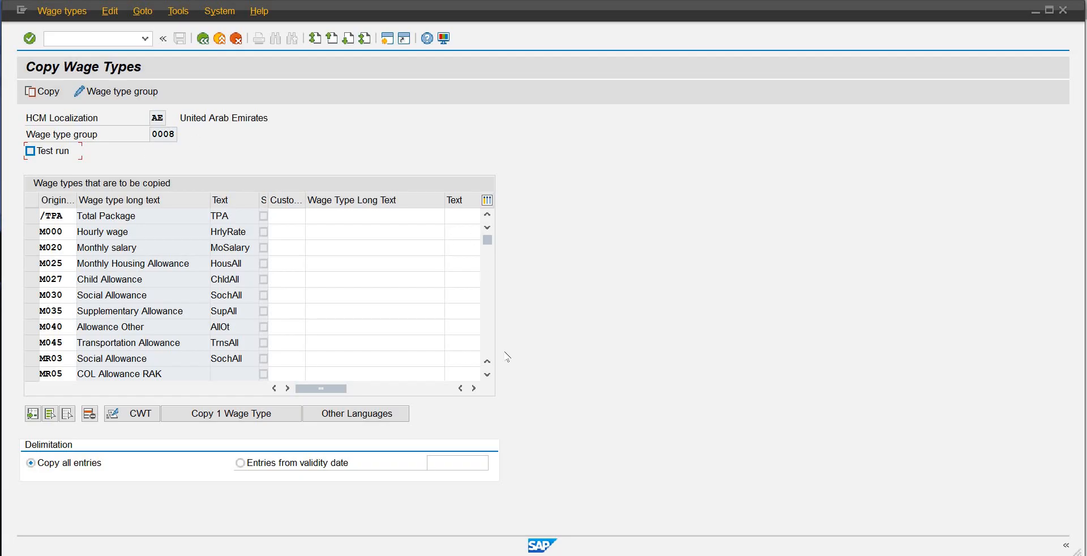
# Step: Look through the original wage types of group 0008 that are available for copying
pyautogui.click(487, 374)
pyautogui.click(487, 375)
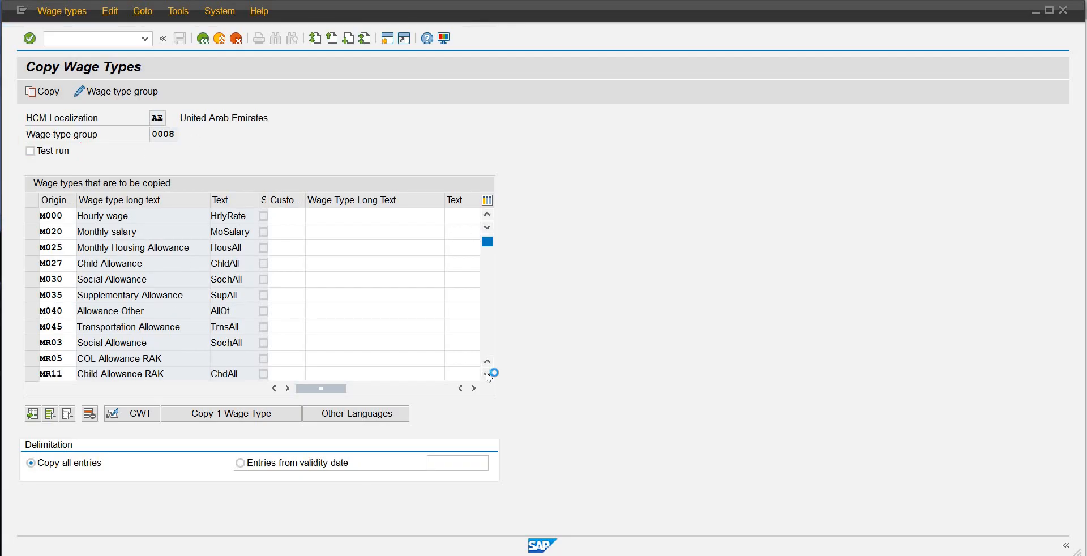
pyautogui.click(487, 374)
pyautogui.click(487, 374)
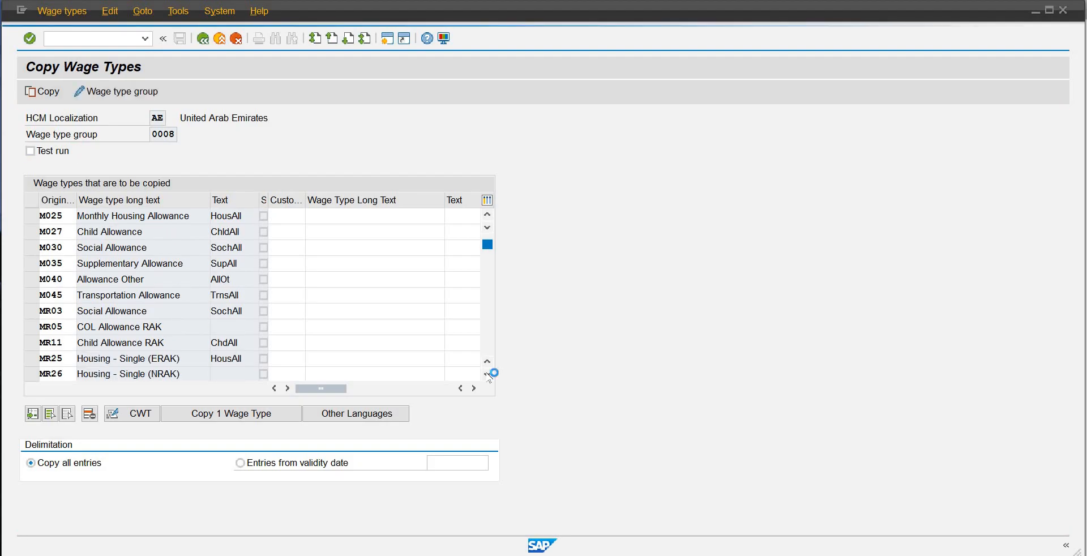
pyautogui.click(487, 375)
pyautogui.click(488, 374)
pyautogui.click(487, 374)
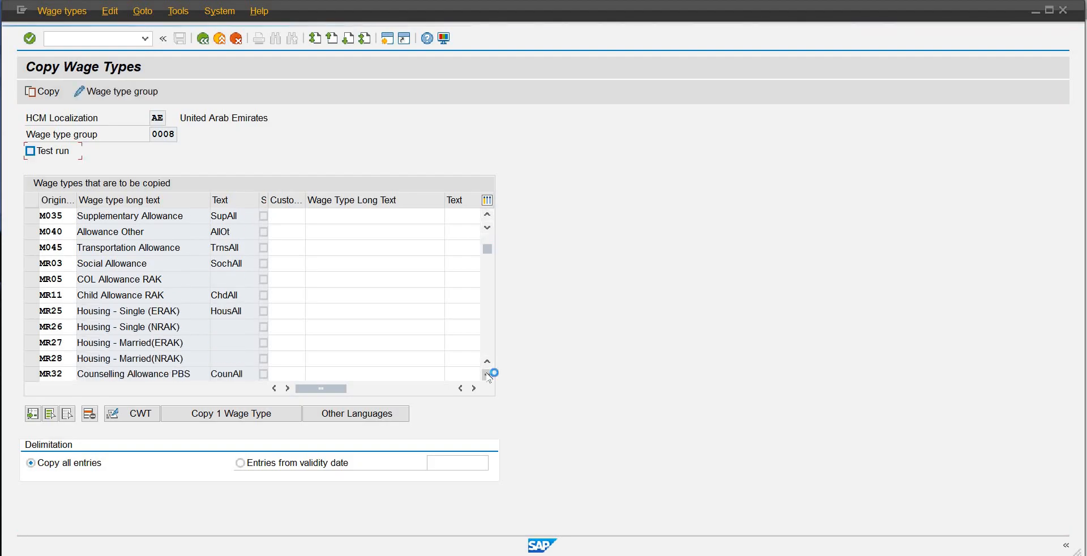
pyautogui.scroll(-1, 490, 291)
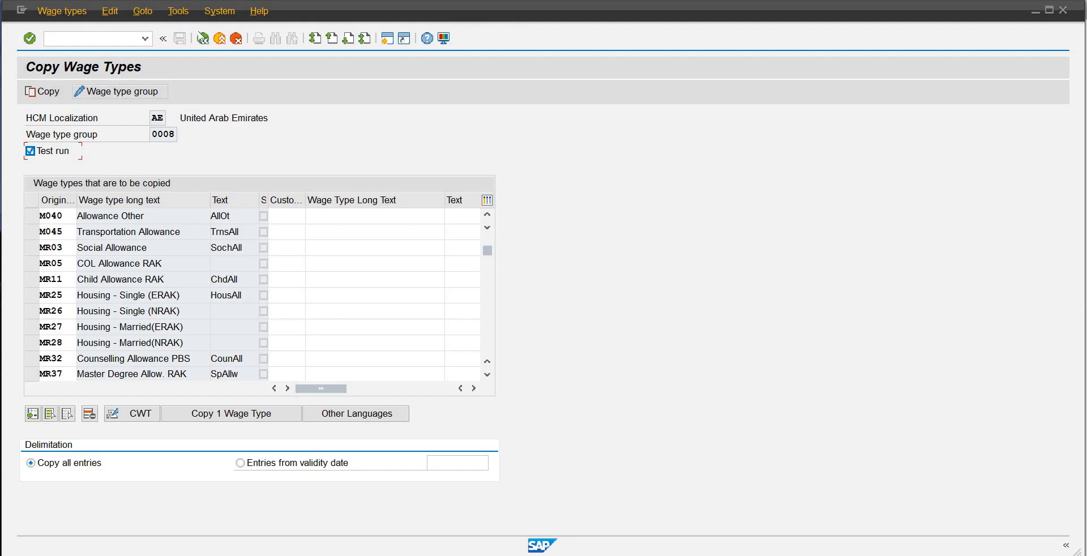
# Step: Restart the wage type copy without a wage type group and choose /001 as the original wage type
pyautogui.click(202, 37)
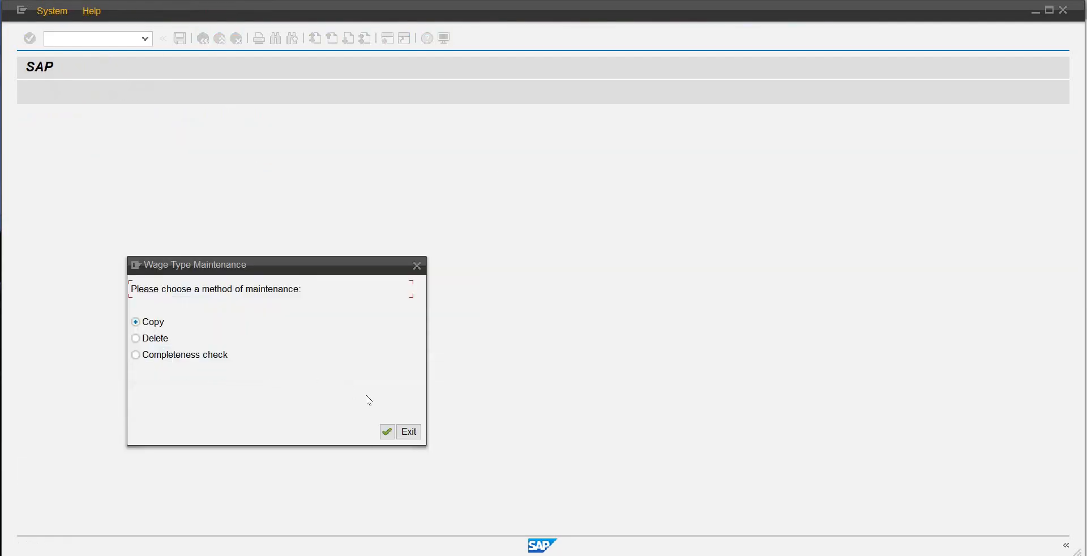
pyautogui.click(387, 431)
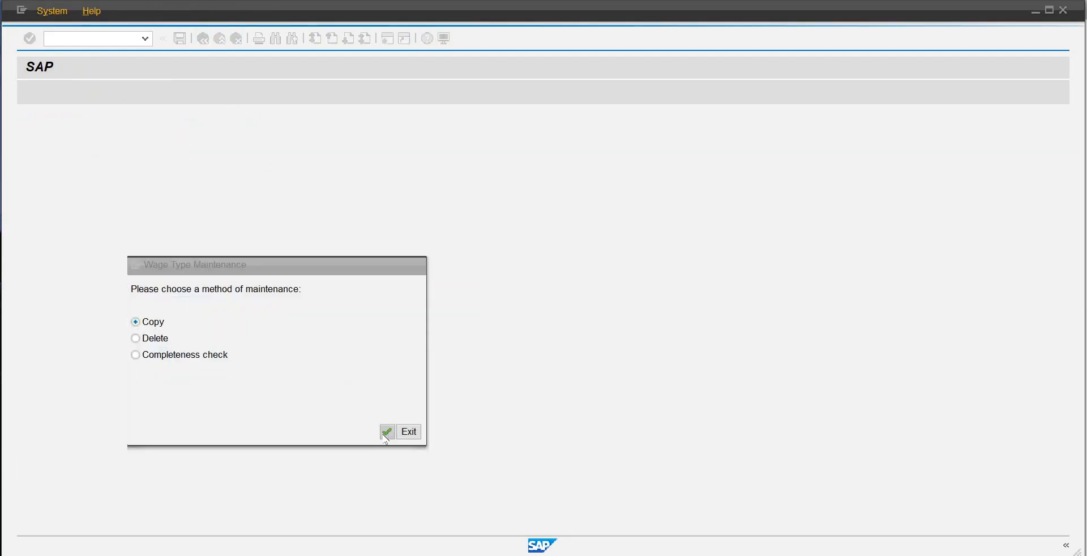
pyautogui.click(52, 218)
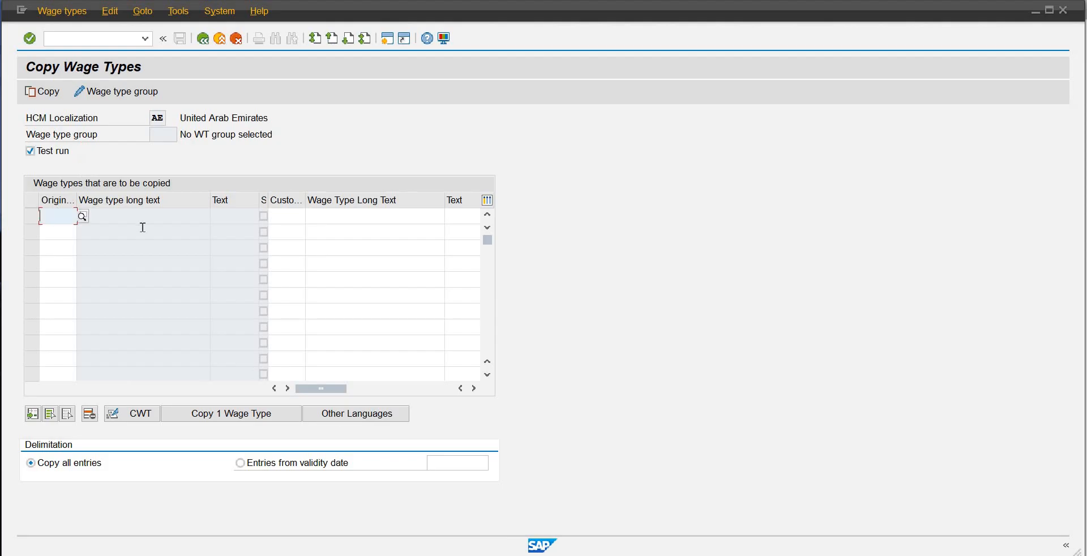
pyautogui.write('00')
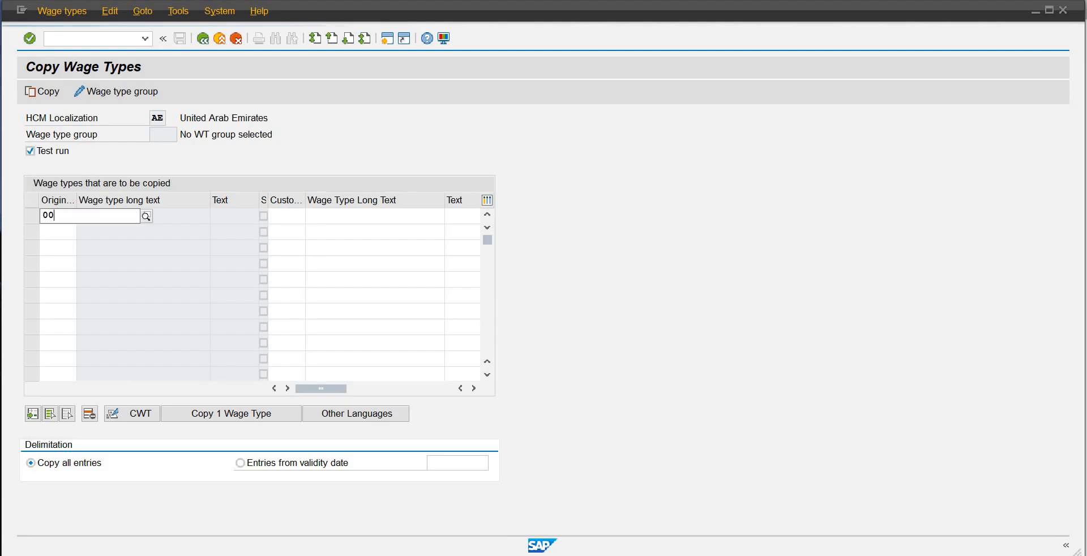
pyautogui.press('BackSpace')
pyautogui.press('BackSpace')
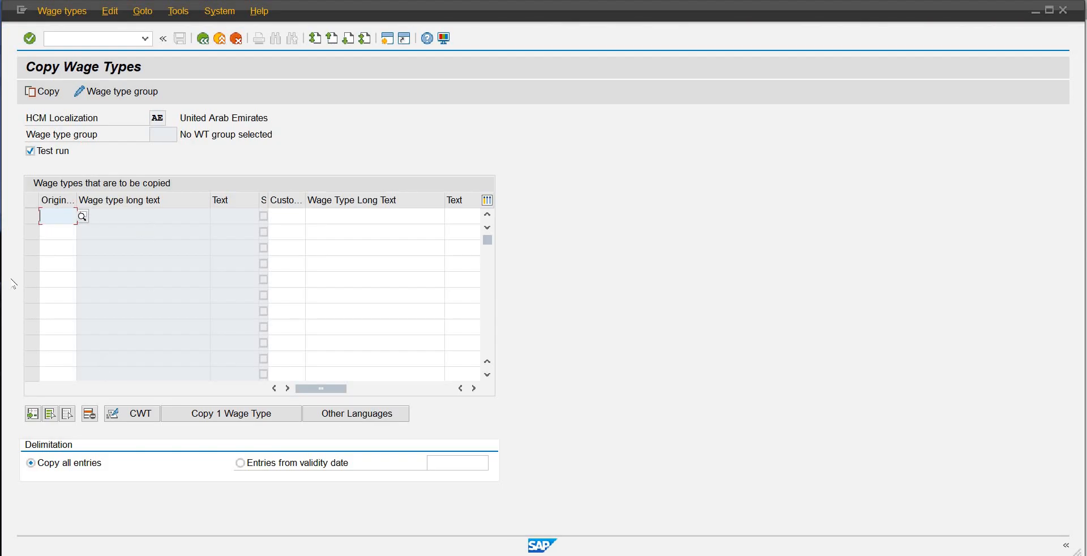
pyautogui.click(83, 216)
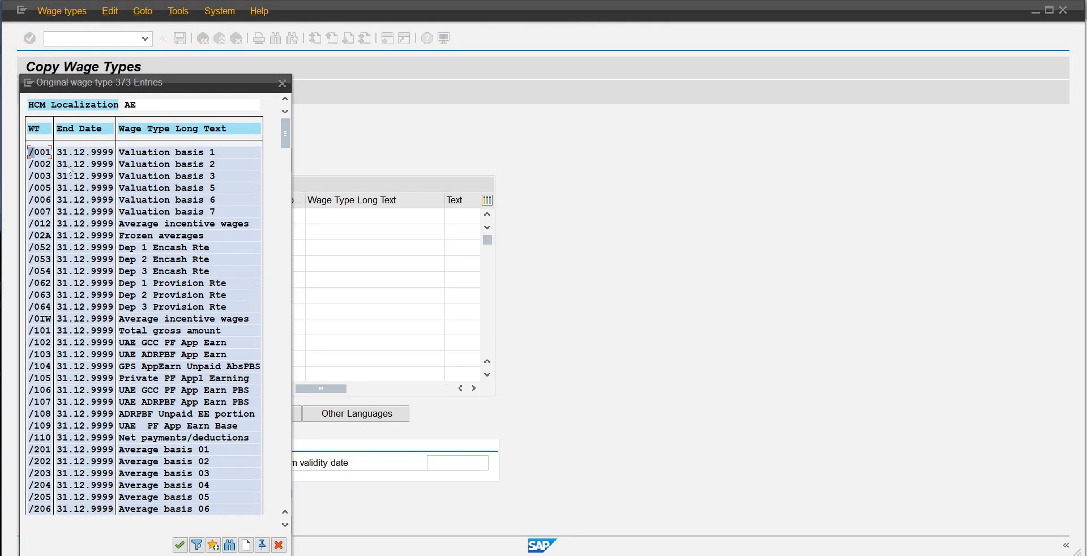
pyautogui.doubleClick(39, 151)
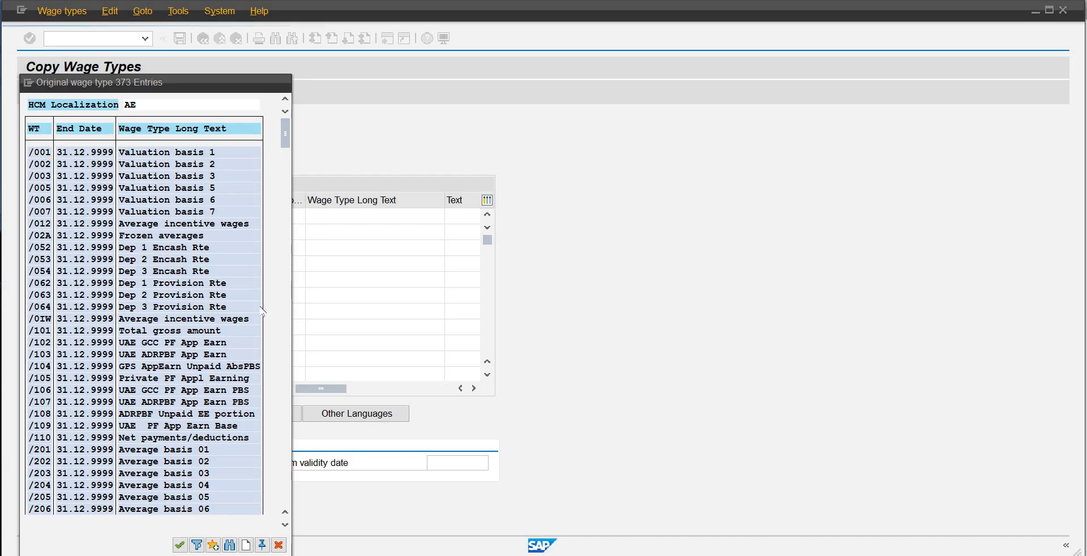
# Step: Enter customer wage type WTOB for /001 with long text Project-SAP-Consultancy F and short text Fee, and confirm the row
pyautogui.click(293, 228)
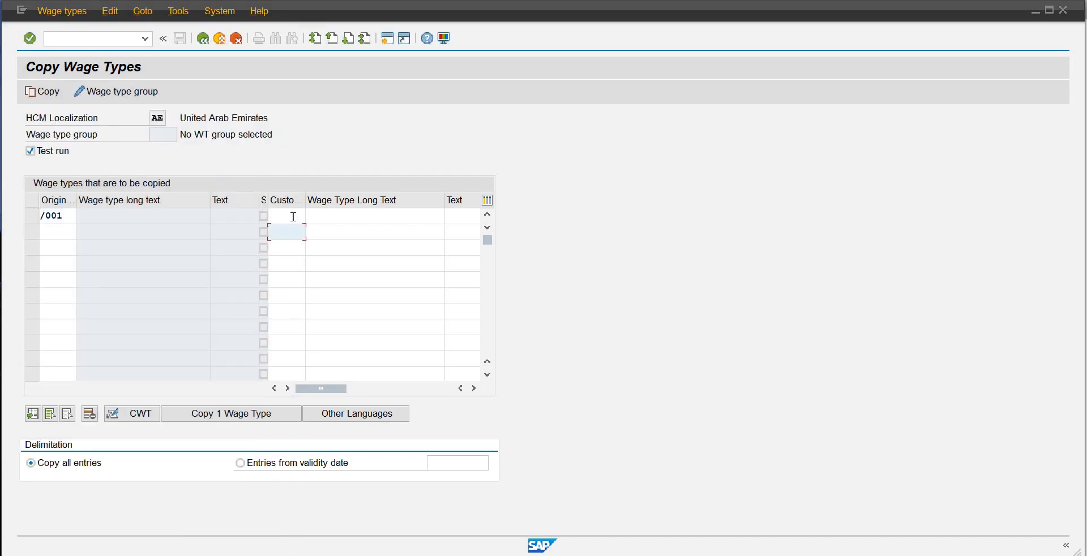
pyautogui.click(294, 217)
pyautogui.write('wtob')
pyautogui.press('Tab')
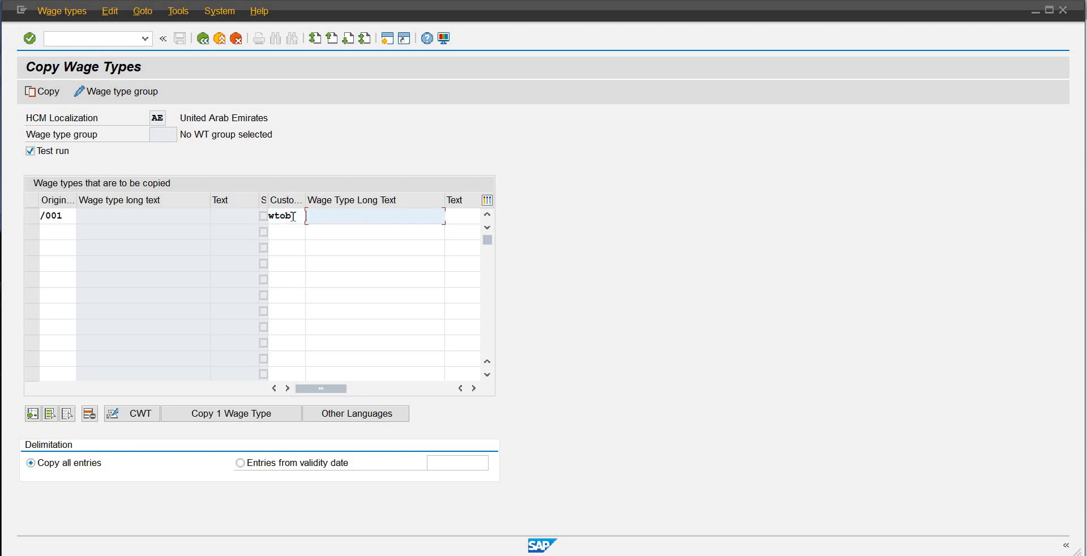
pyautogui.write('S')
pyautogui.press('BackSpace')
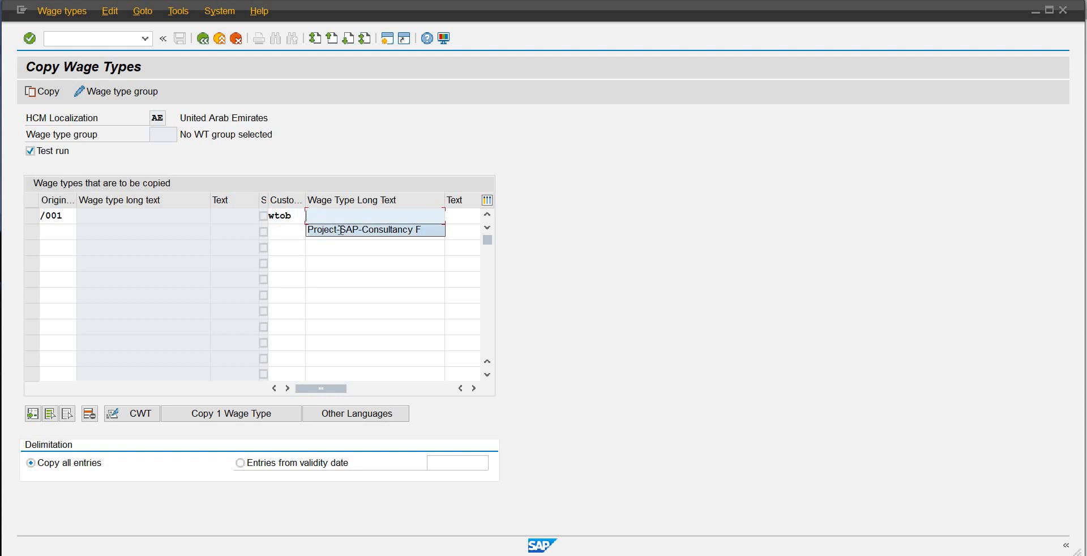
pyautogui.click(340, 229)
pyautogui.press('Tab')
pyautogui.write('Fee')
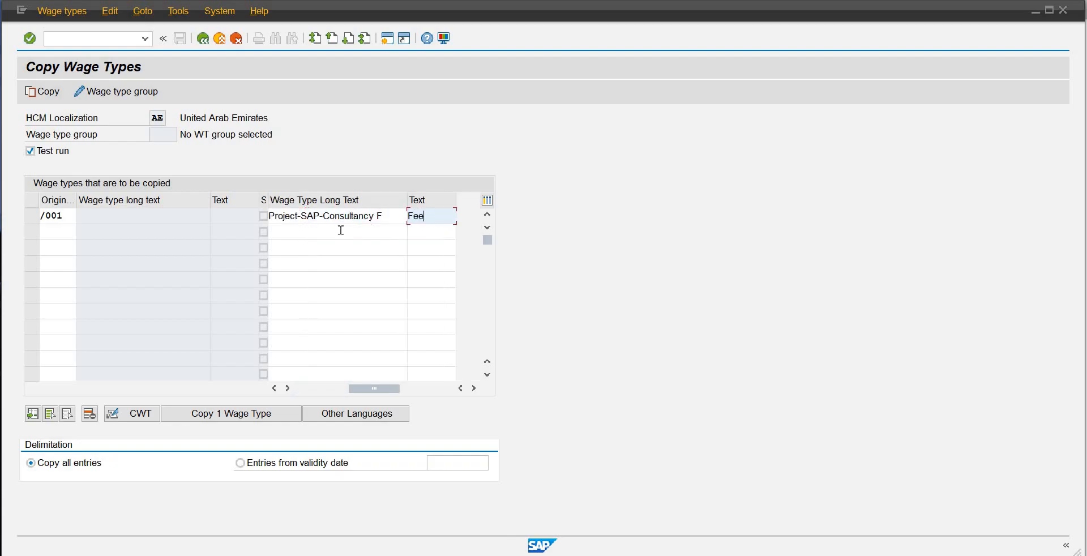
pyautogui.press('Return')
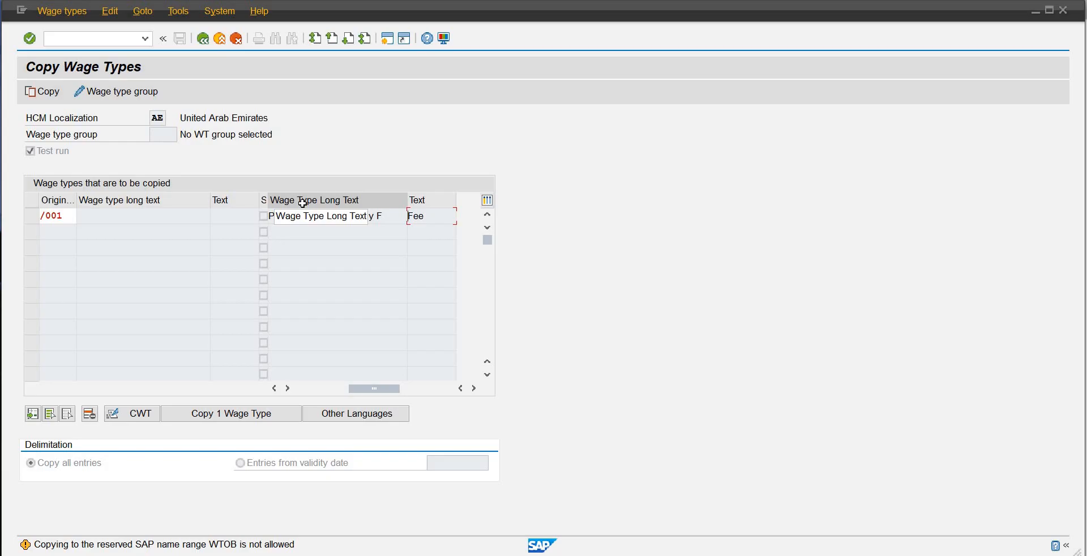
pyautogui.press('Return')
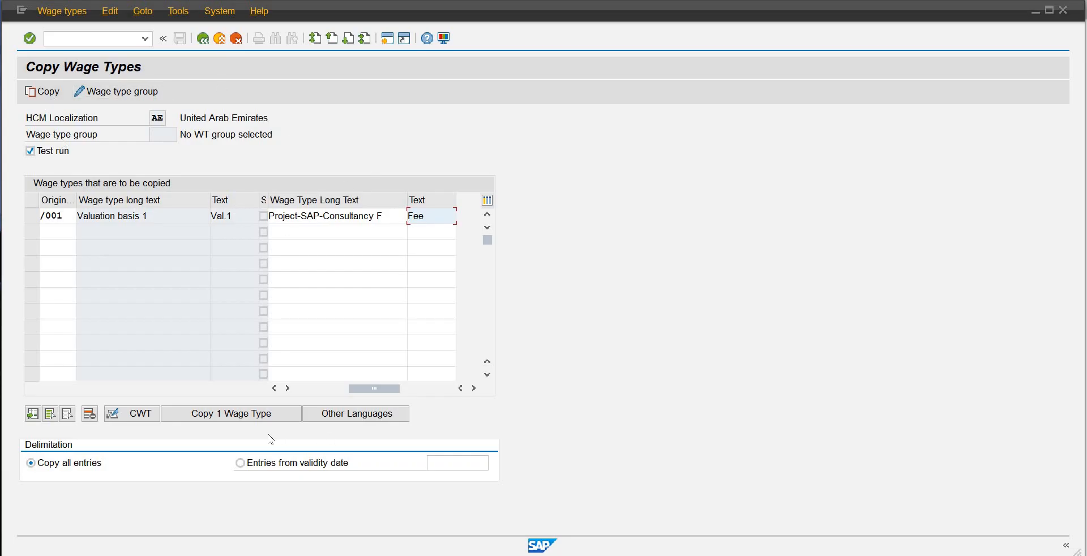
# Step: Try the Copy 1 Wage Type and CWT functions on the /001 row
pyautogui.click(243, 416)
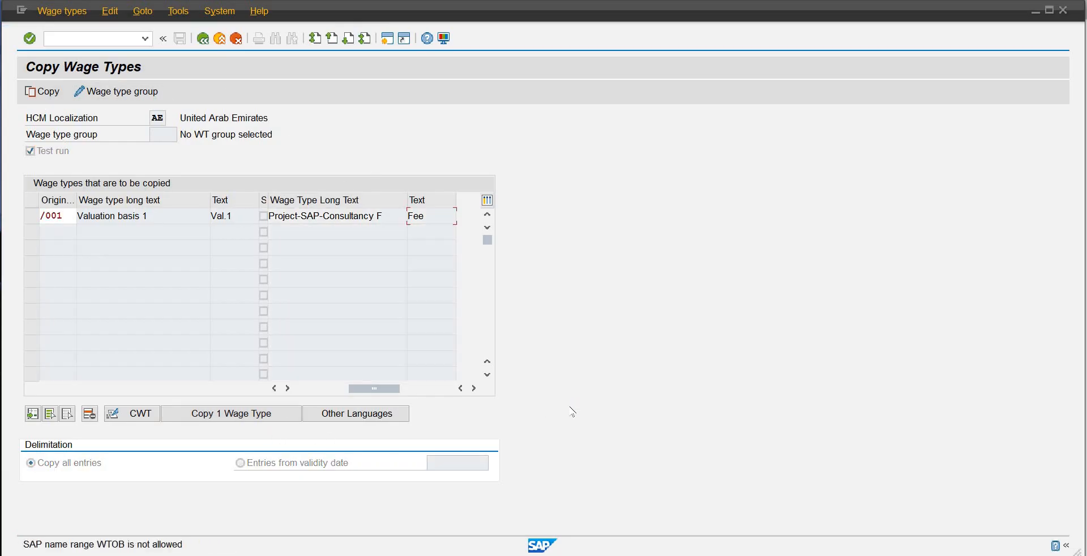
pyautogui.click(237, 415)
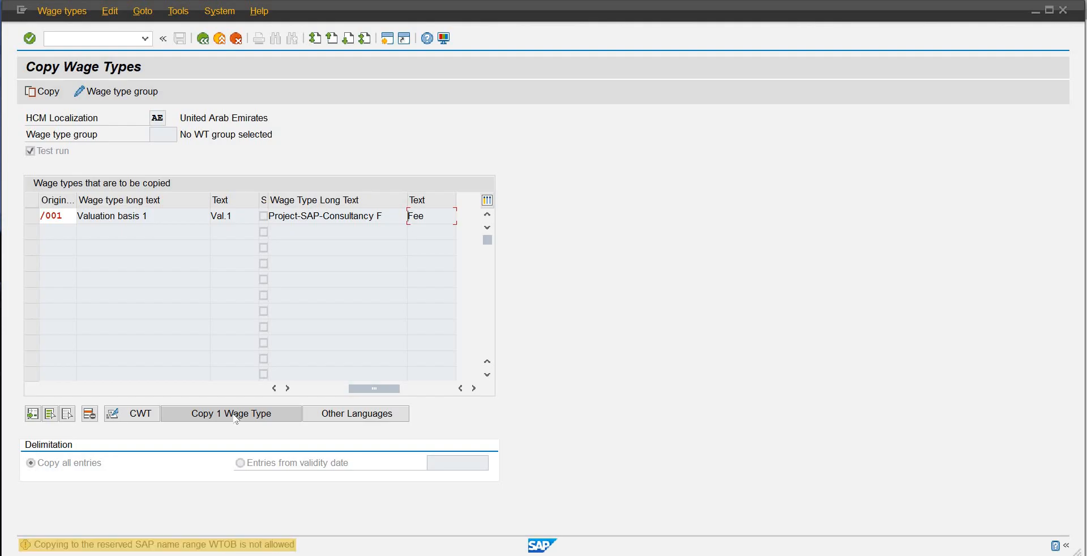
pyautogui.click(237, 418)
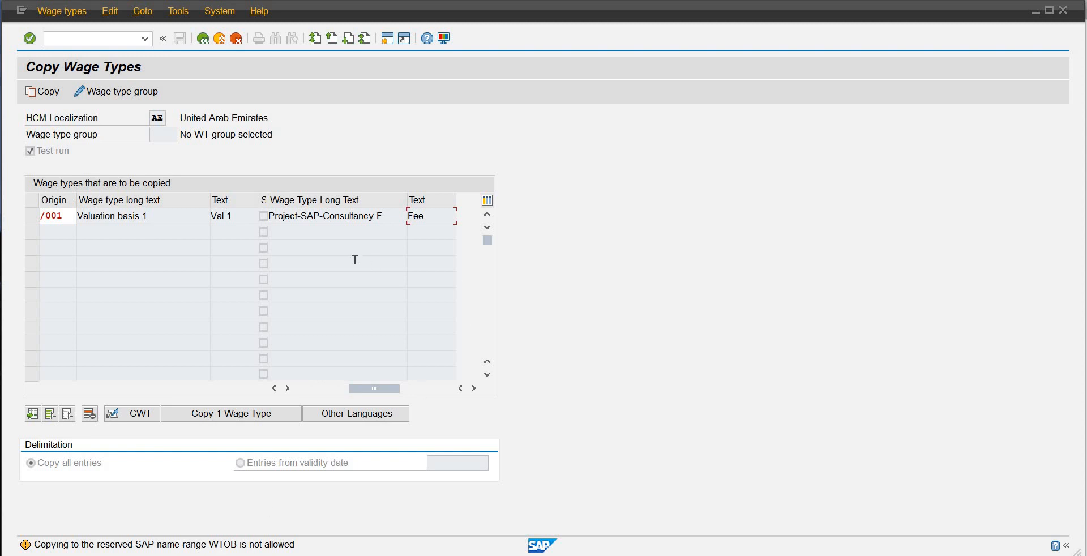
pyautogui.press('Return')
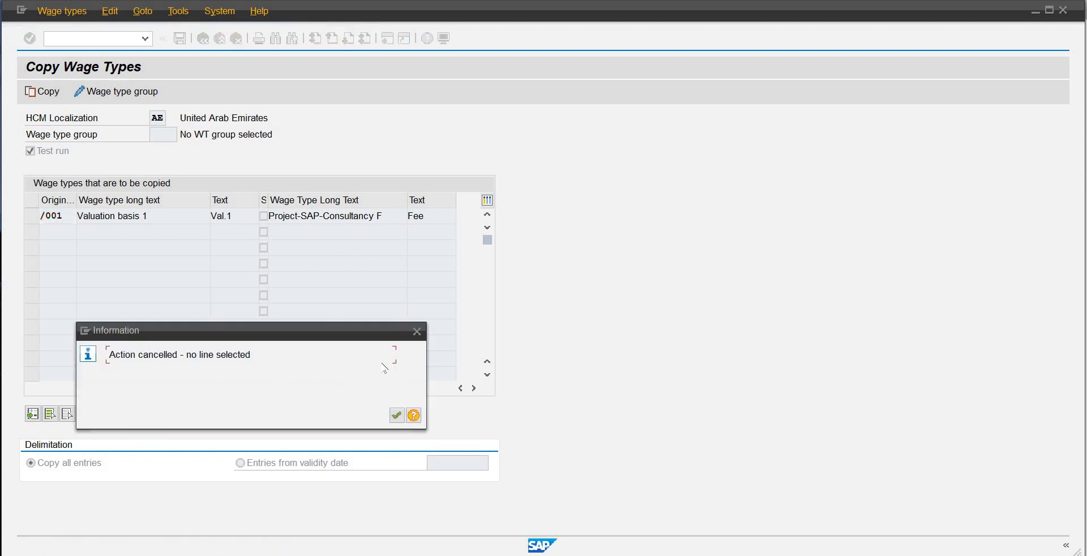
pyautogui.click(396, 415)
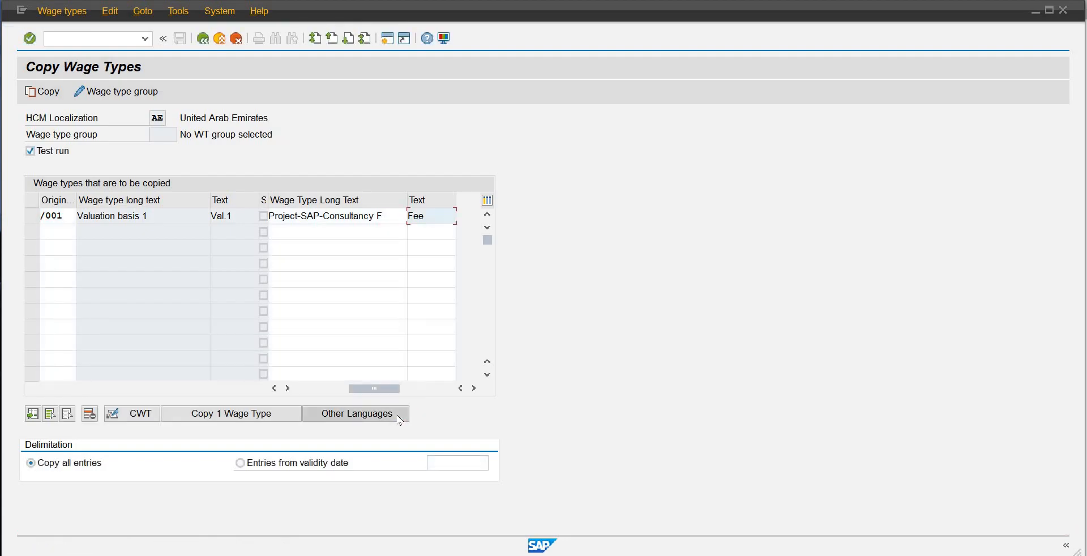
pyautogui.click(146, 416)
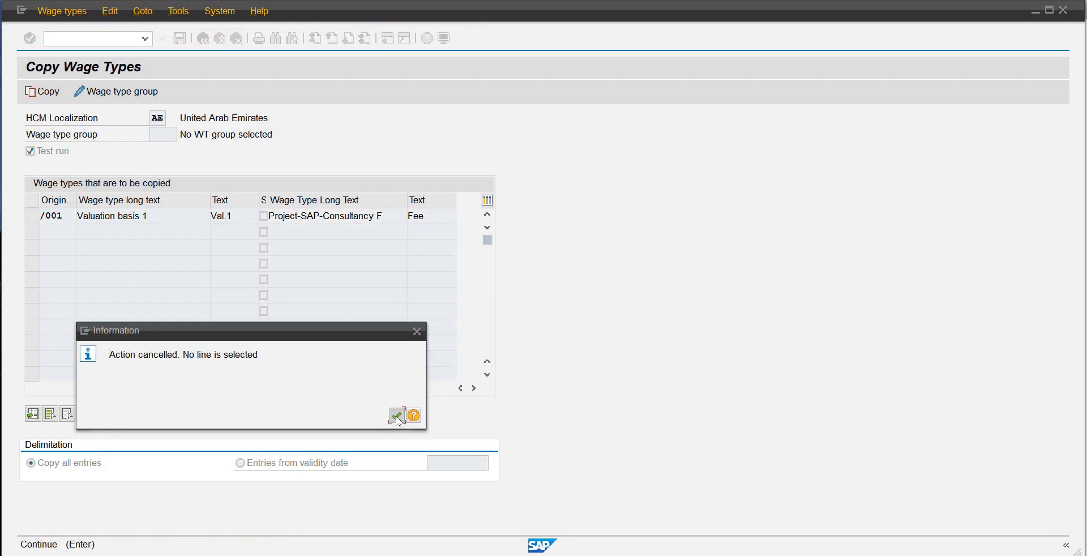
pyautogui.click(396, 416)
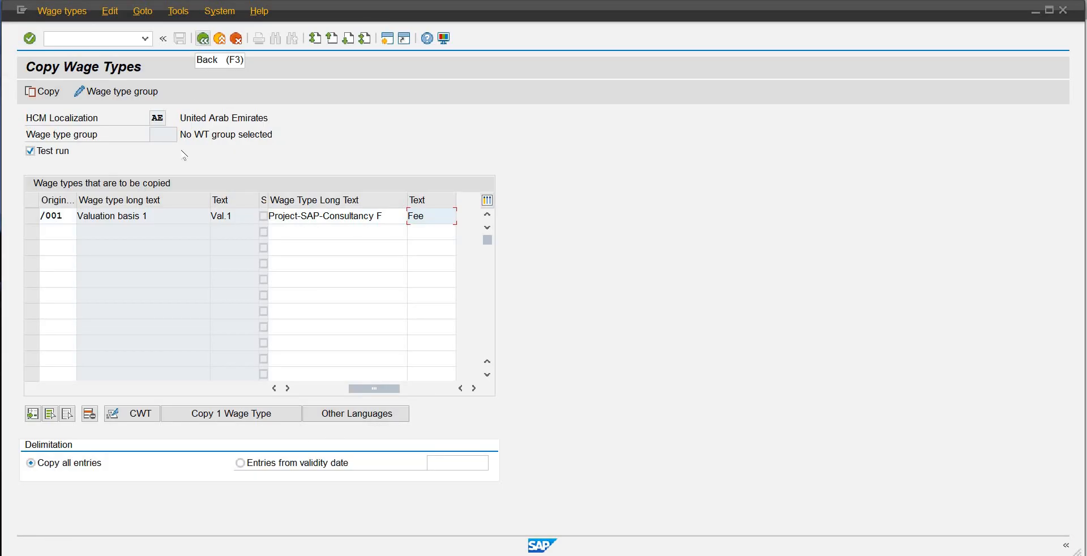
pyautogui.click(165, 120)
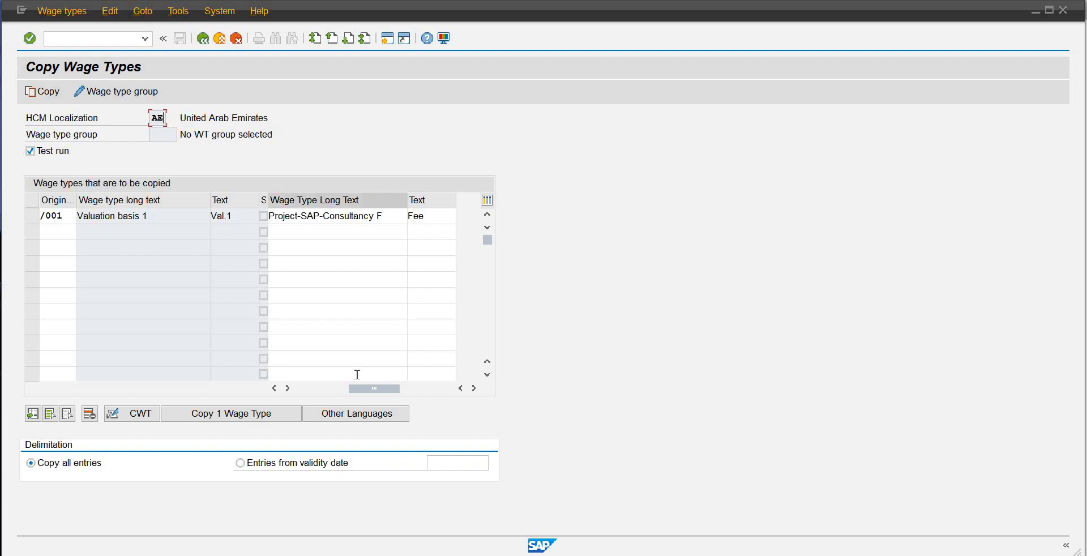
pyautogui.click(292, 389)
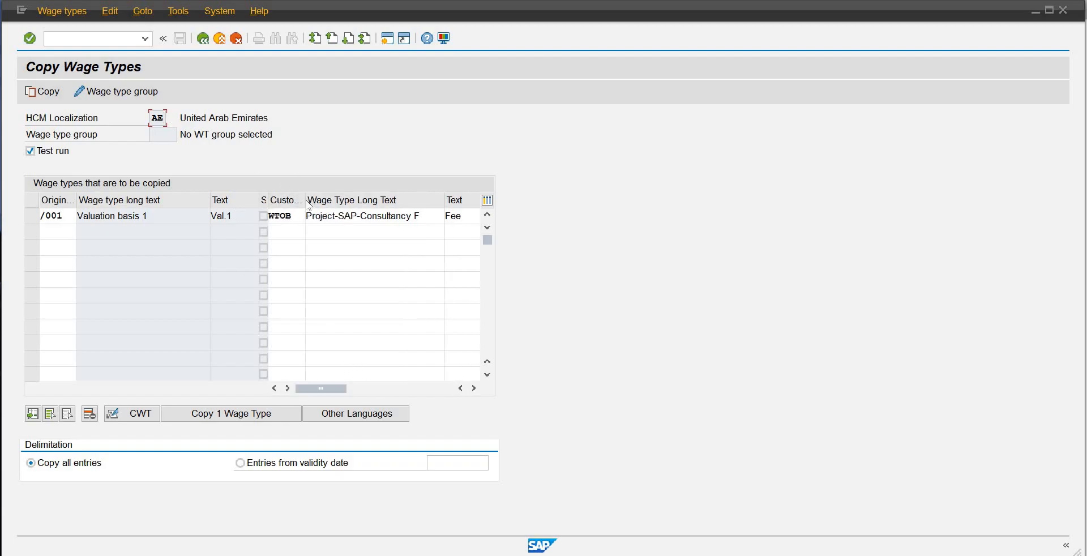
pyautogui.click(308, 221)
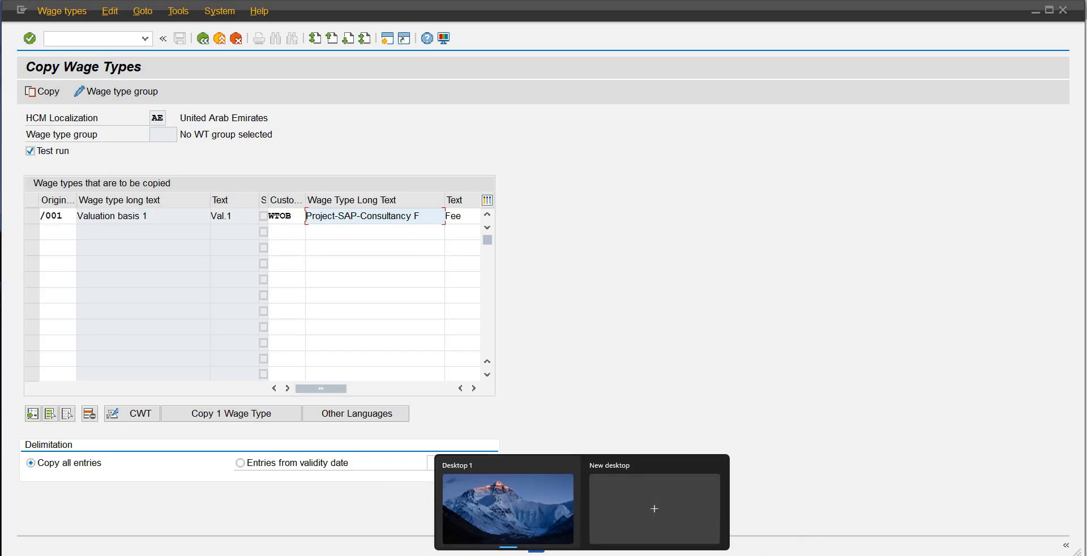
# Step: Switch to the Display IMG window and select the activity Create Wage Types for Cost Accounting under Payroll: International
pyautogui.moveTo(536, 547)
pyautogui.click(566, 493)
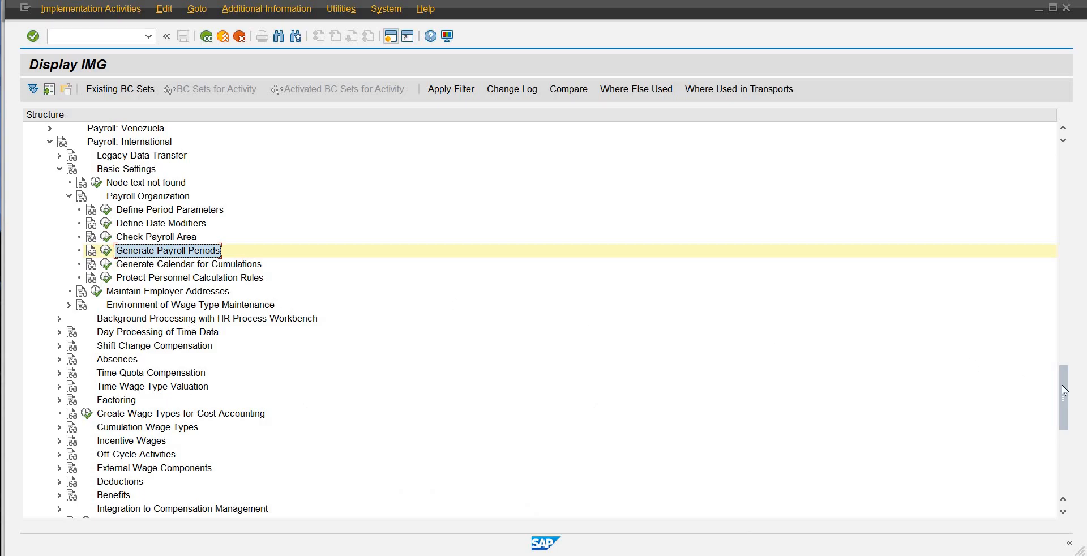
pyautogui.moveTo(1064, 390)
pyautogui.mouseDown()
pyautogui.moveTo(1071, 363)
pyautogui.moveTo(1066, 396)
pyautogui.mouseUp()
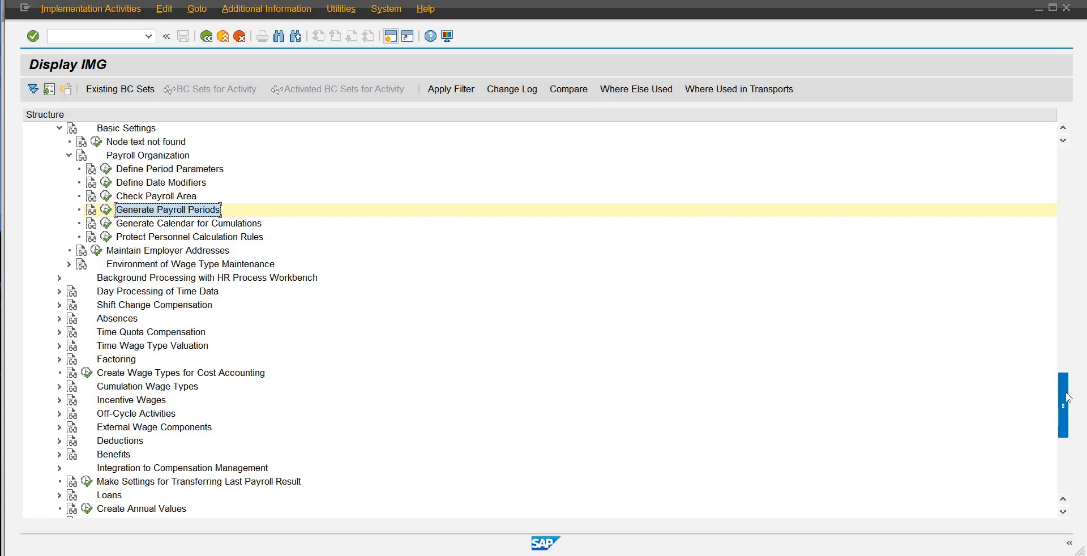
pyautogui.click(252, 378)
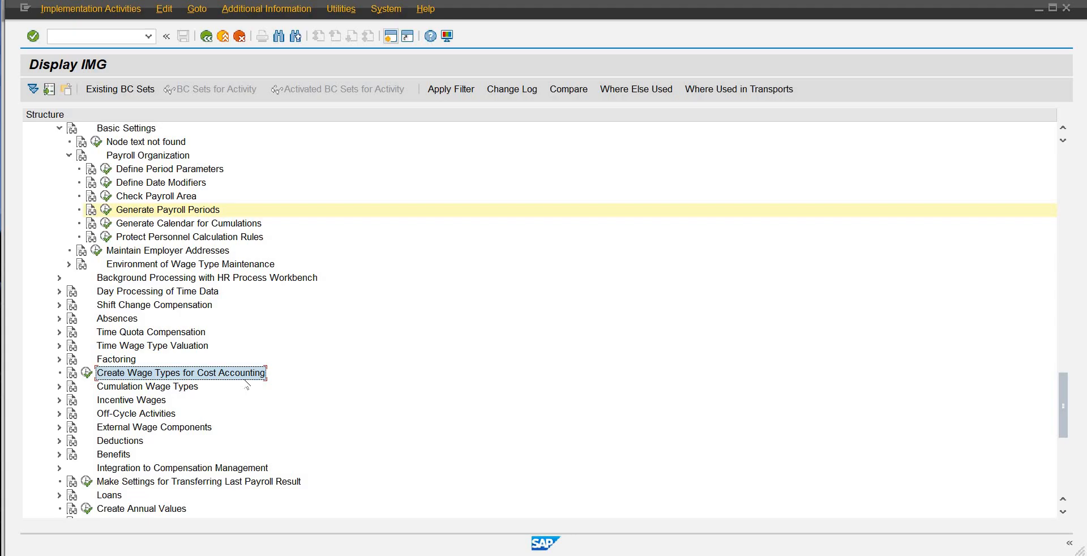
pyautogui.click(193, 9)
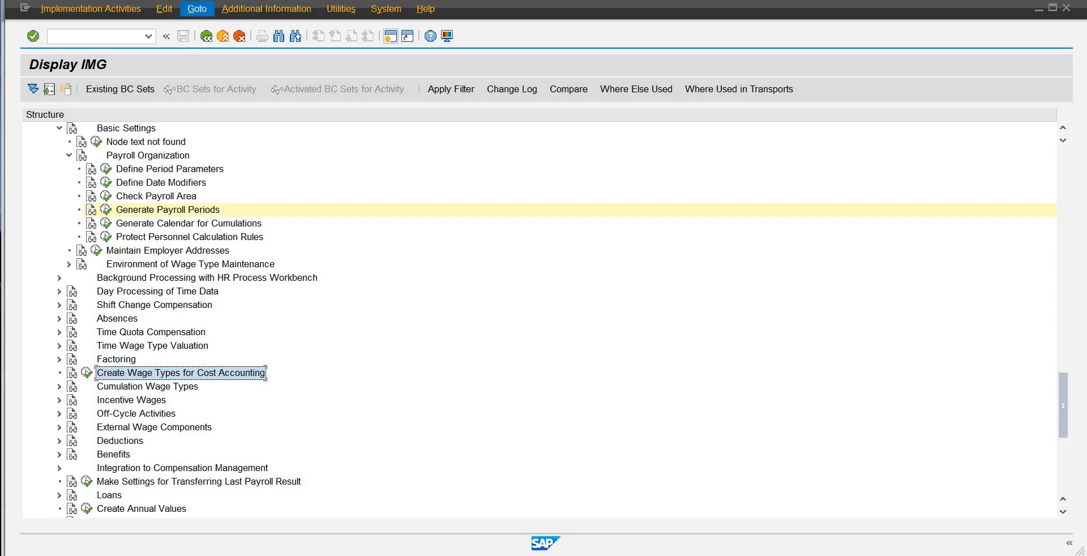